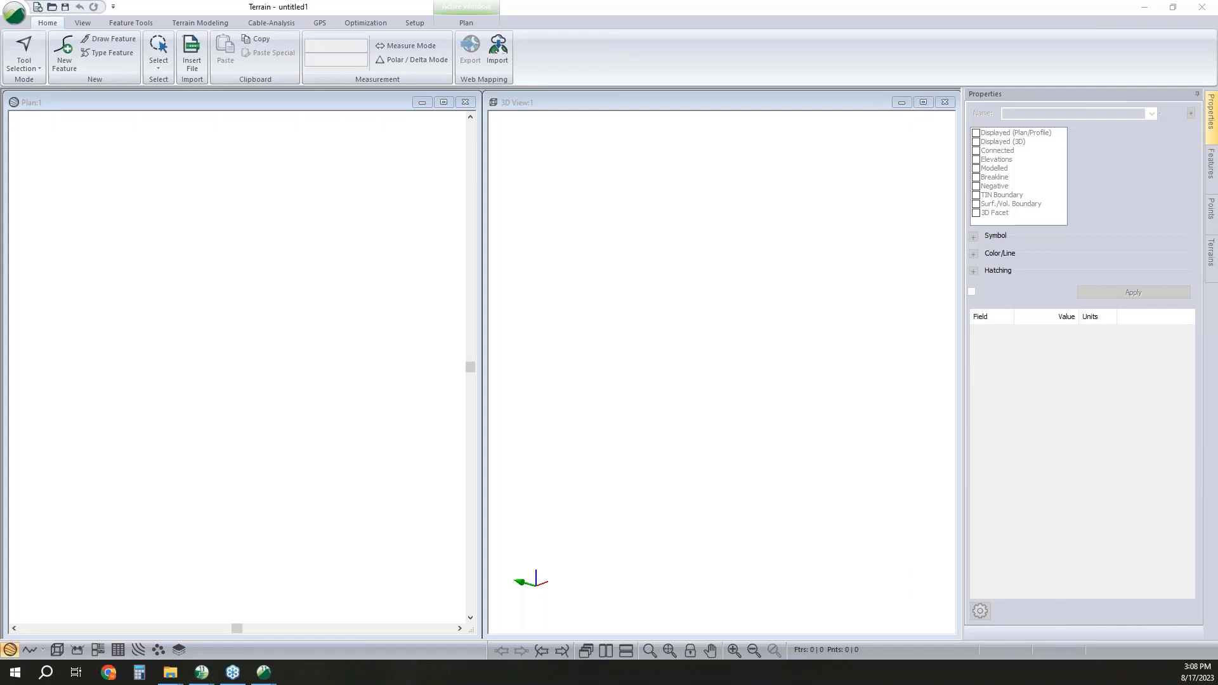
Choose All_topo.csv from the 1-Terrain folder of RE Foundation as the file to insert
{"action": "left_click", "coordinate": [200, 54]}
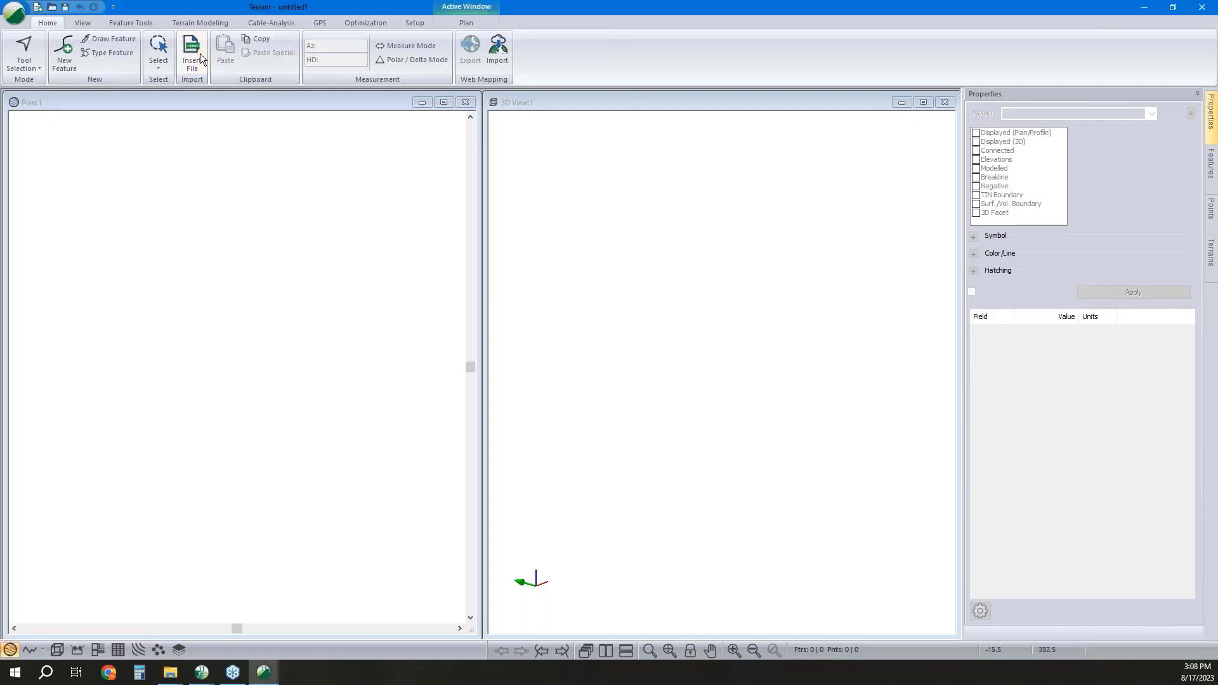
{"action": "left_click", "coordinate": [200, 53]}
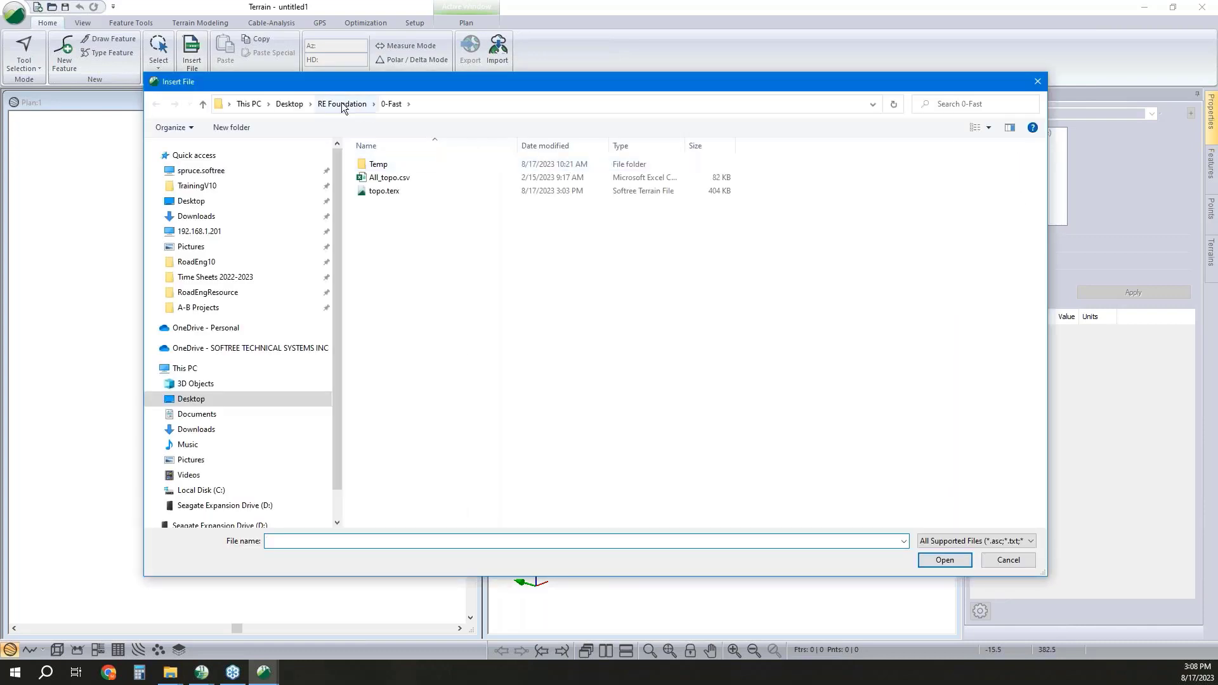
{"action": "double_click", "coordinate": [439, 208]}
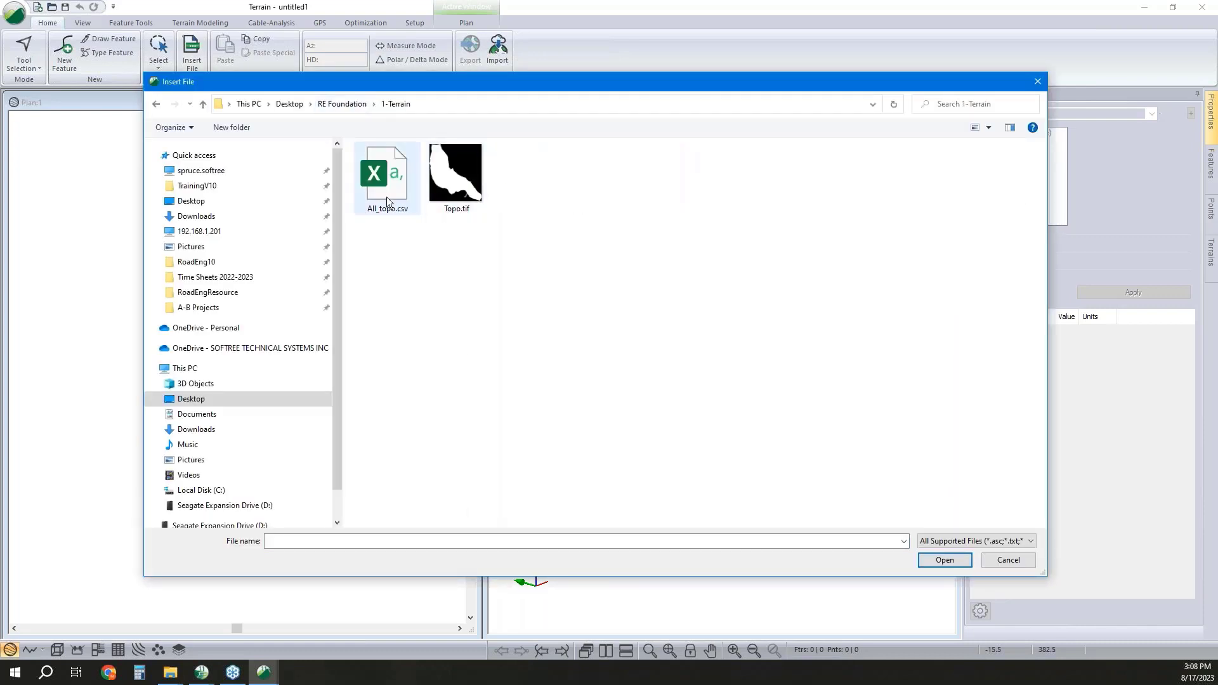
{"action": "left_click", "coordinate": [384, 210]}
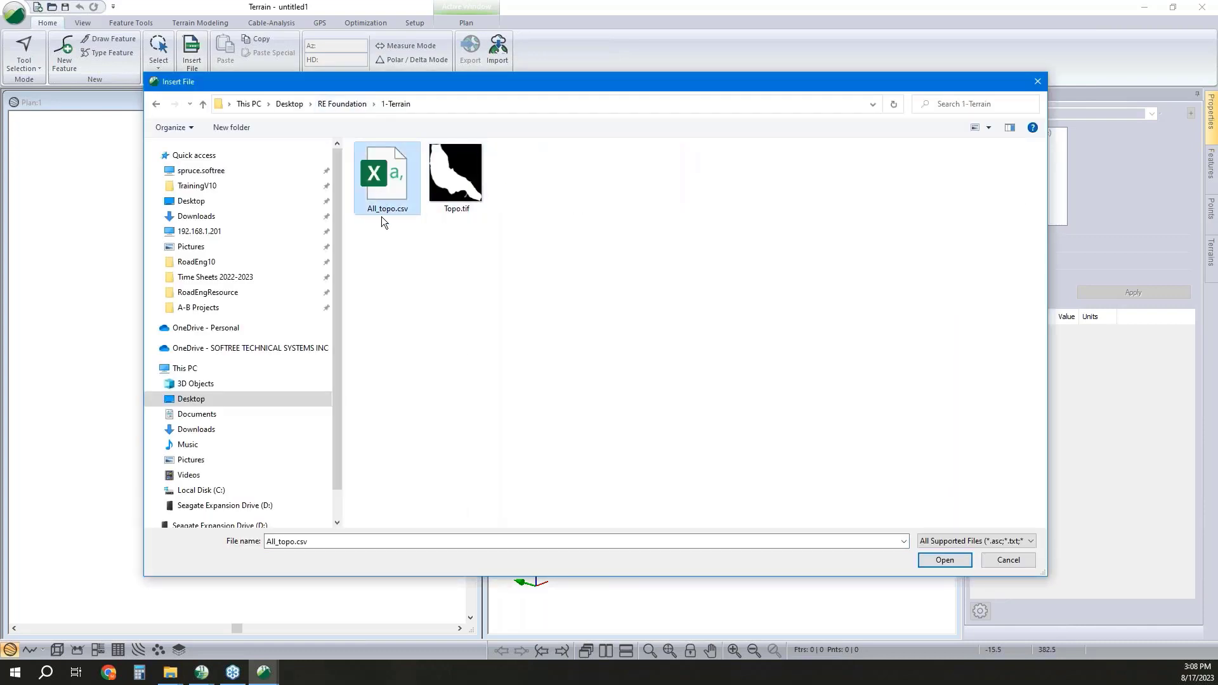
{"action": "left_click", "coordinate": [956, 562]}
Import the survey points using the OL_Training_1 format with its existing column assignments, and deselect the imported features
{"action": "scroll", "coordinate": [634, 330], "scroll_direction": "down", "scroll_amount": 6}
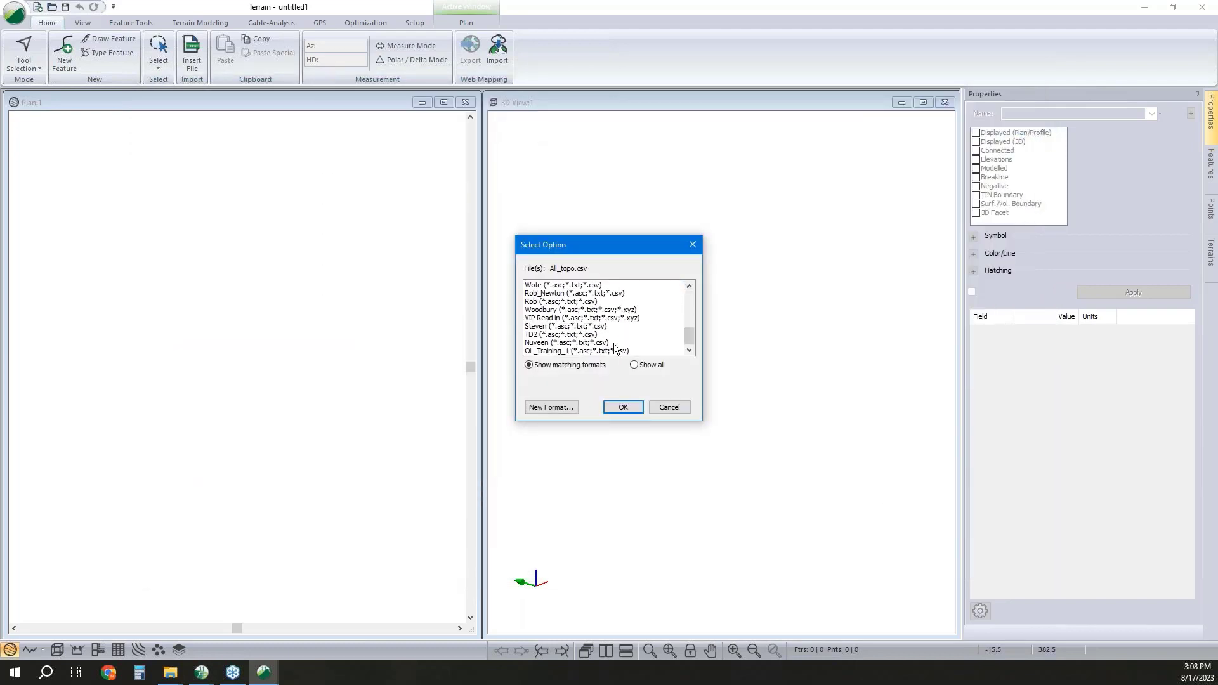
{"action": "left_click", "coordinate": [608, 348]}
{"action": "left_click", "coordinate": [624, 406]}
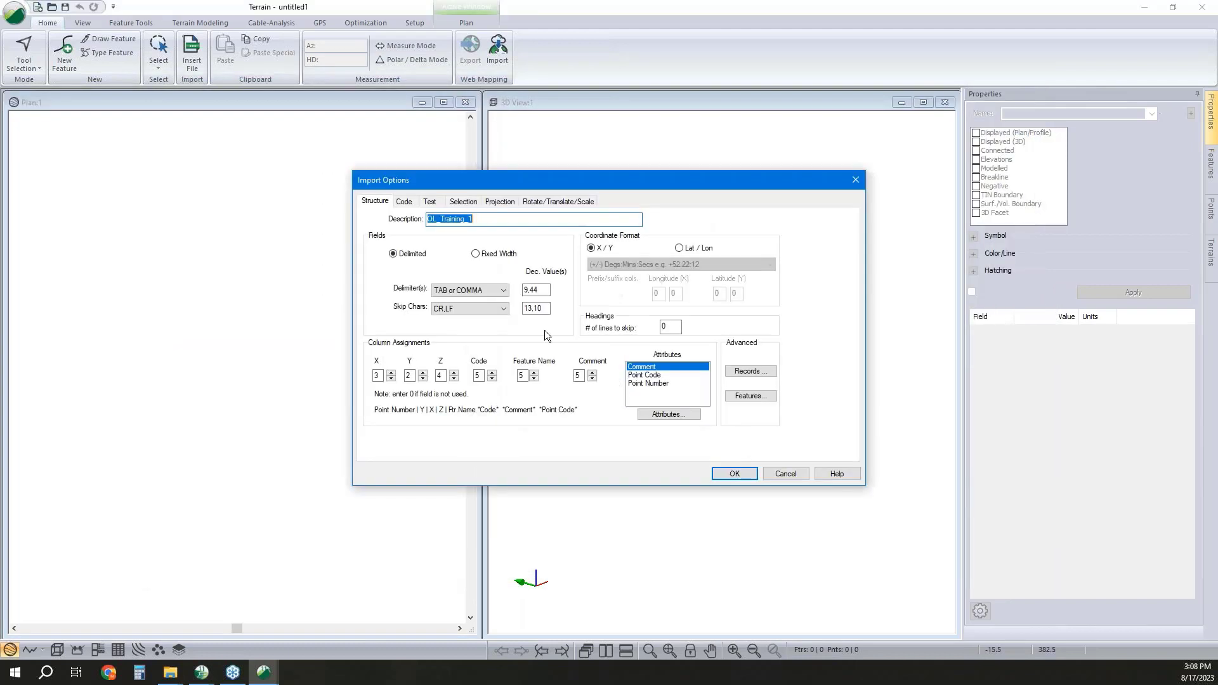
{"action": "left_click", "coordinate": [521, 375]}
{"action": "left_click", "coordinate": [734, 474]}
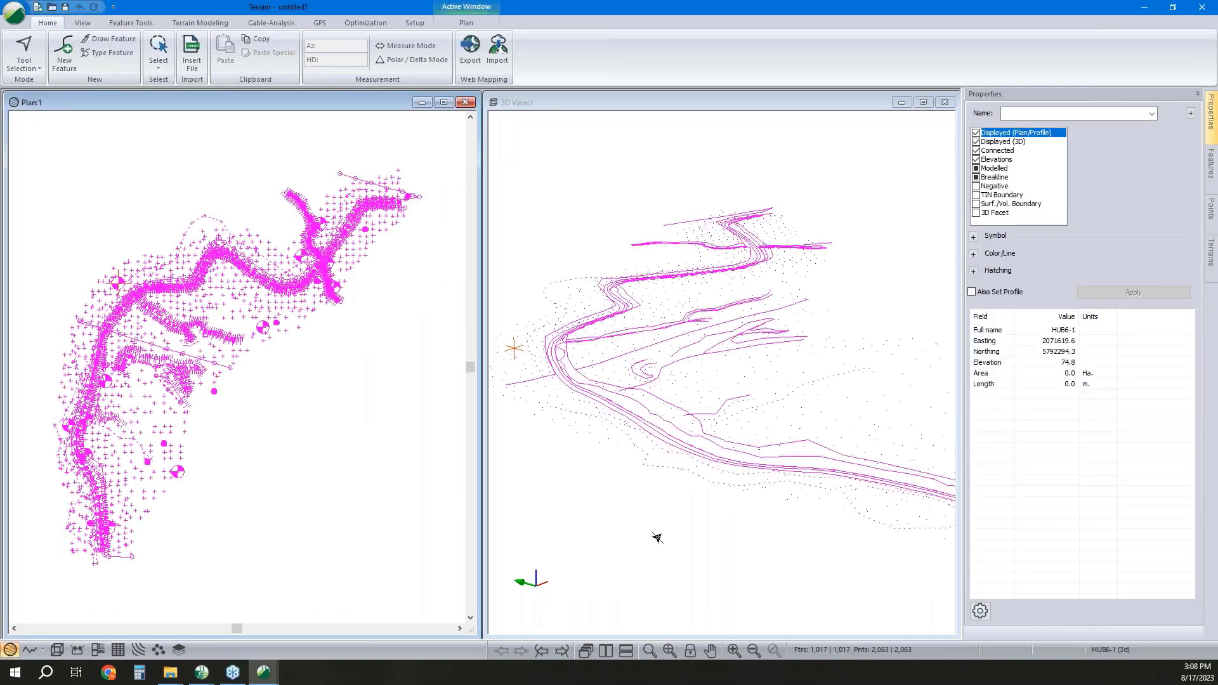
{"action": "left_click", "coordinate": [688, 464]}
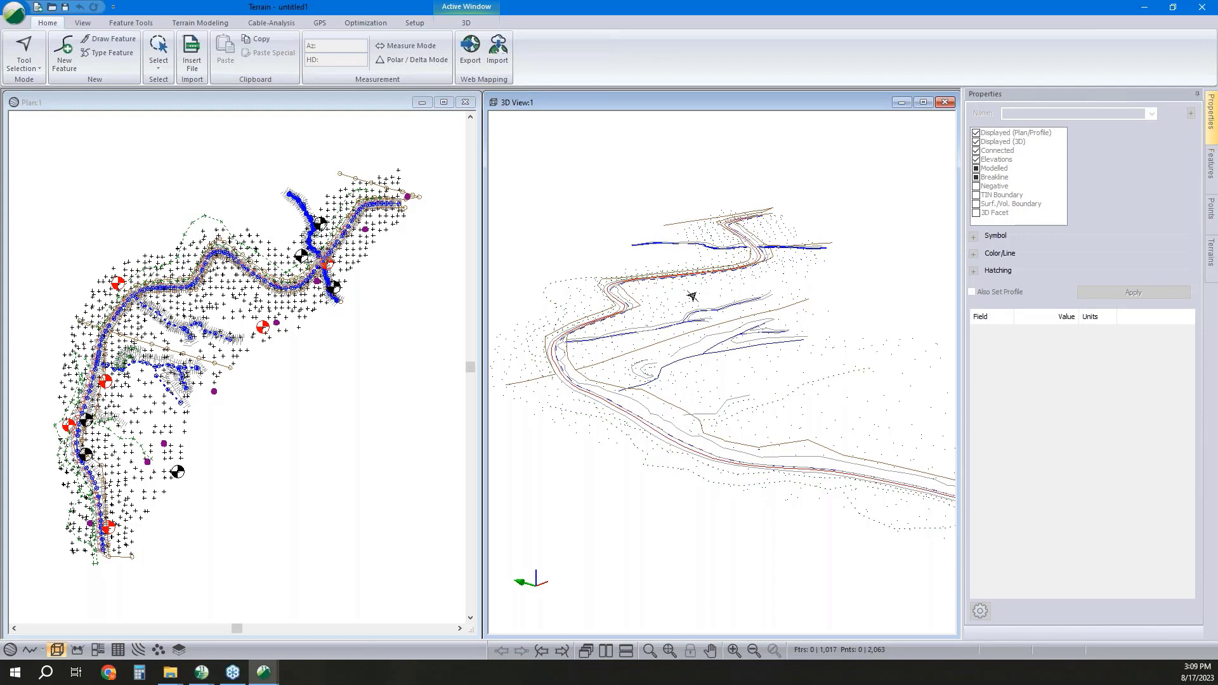
Generate the TIN surface from the imported features with both major and minor contours turned off
{"action": "left_click", "coordinate": [200, 23]}
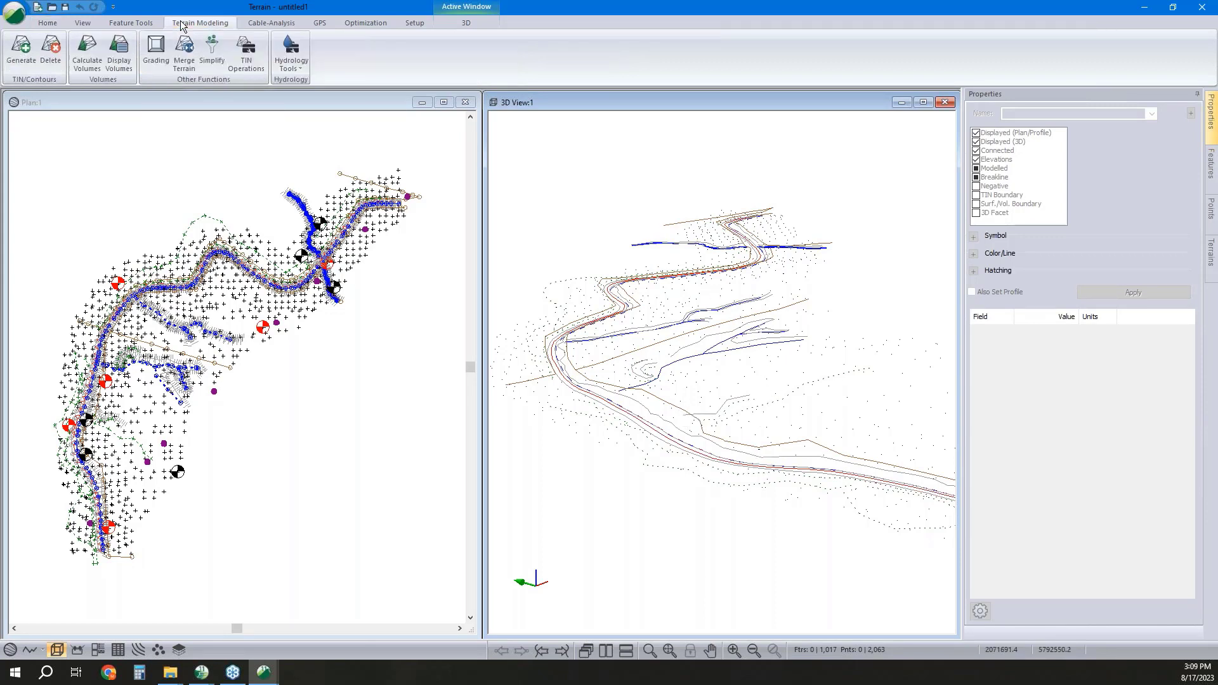
{"action": "left_click", "coordinate": [19, 54]}
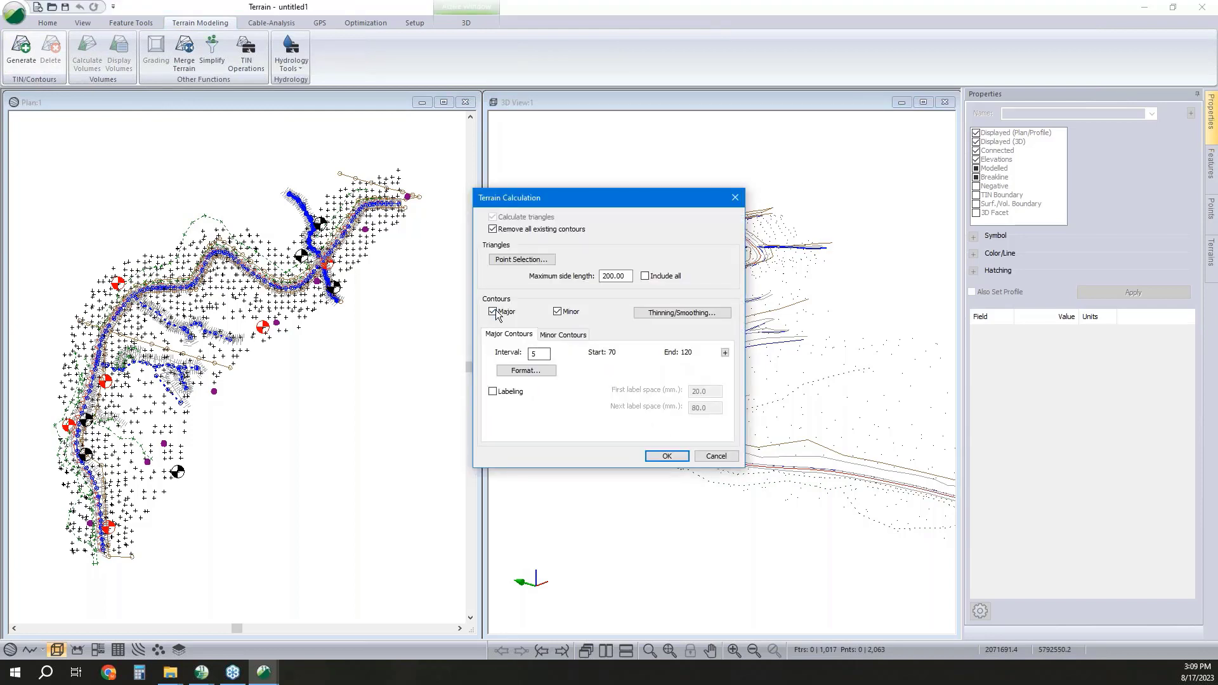
{"action": "left_click", "coordinate": [492, 311]}
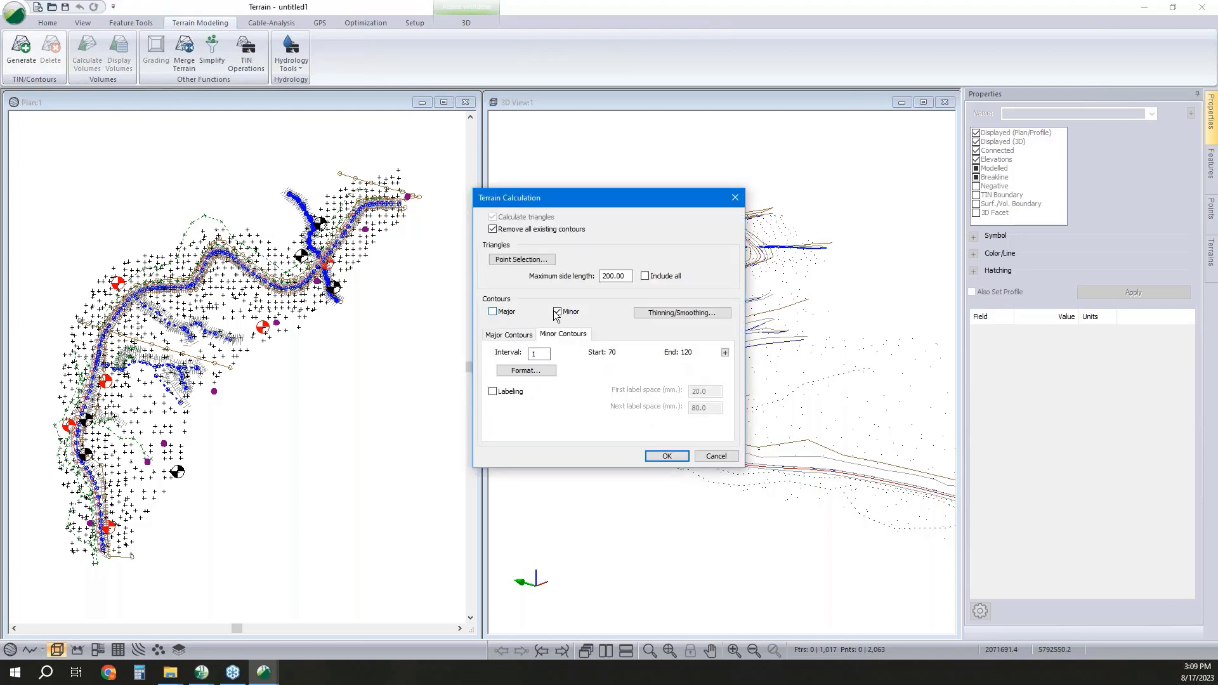
{"action": "left_click", "coordinate": [666, 456]}
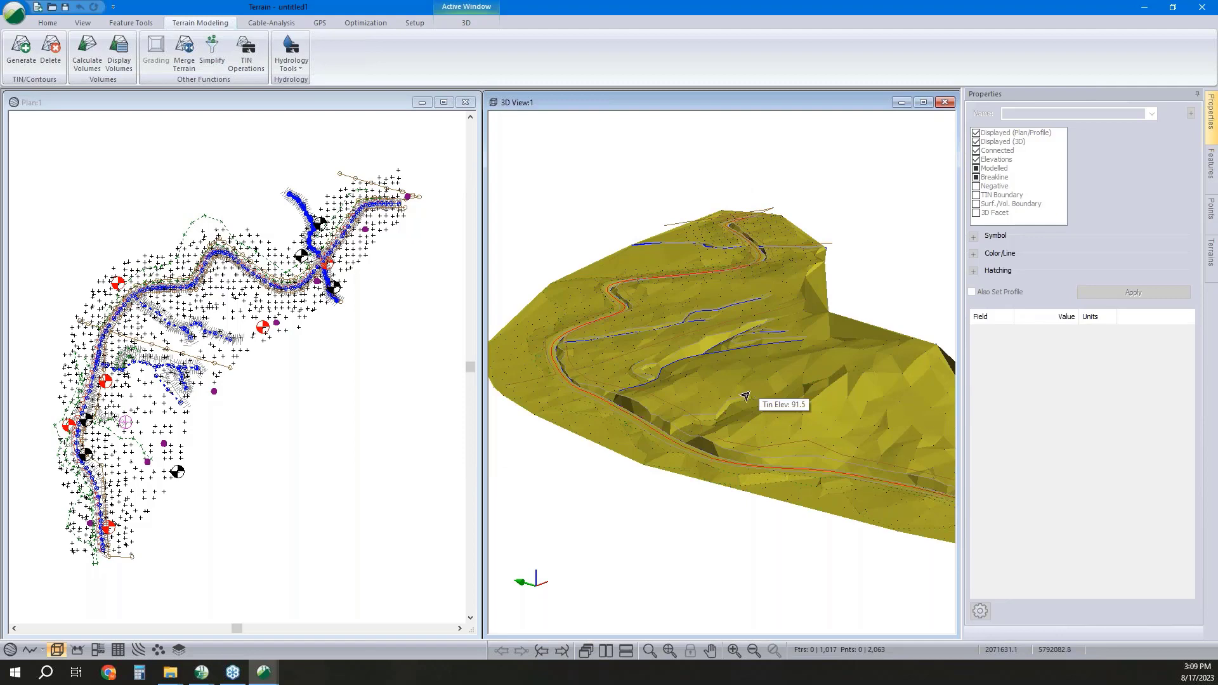
Display the TIN triangle outlines in the plan window
{"action": "scroll", "coordinate": [715, 434], "scroll_direction": "up", "scroll_amount": 4}
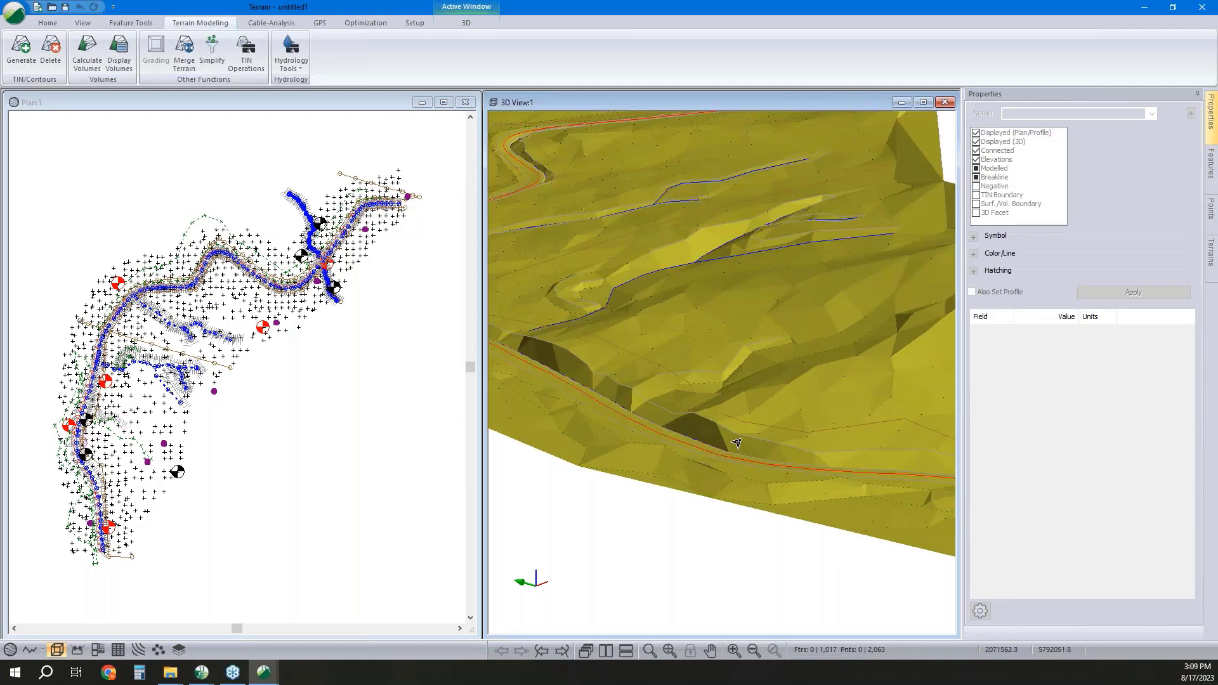
{"action": "left_click_drag", "start_coordinate": [734, 443], "coordinate": [660, 439]}
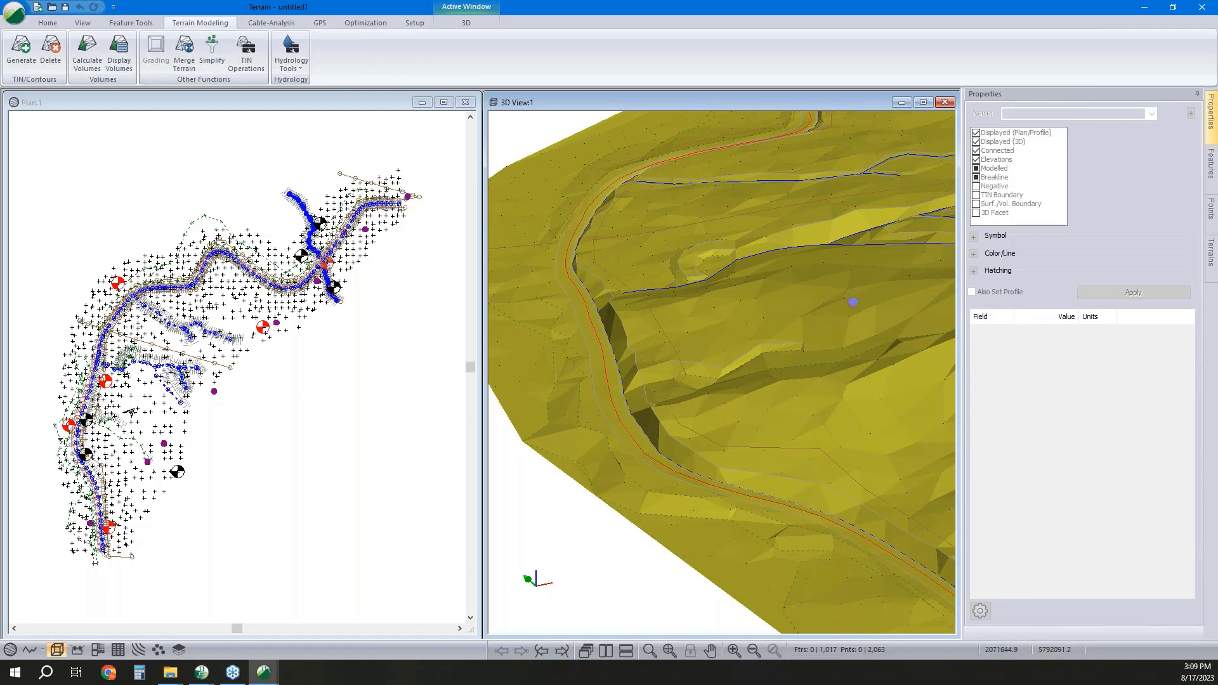
{"action": "scroll", "coordinate": [128, 401], "scroll_direction": "up", "scroll_amount": 5}
{"action": "mouse_move", "coordinate": [128, 399]}
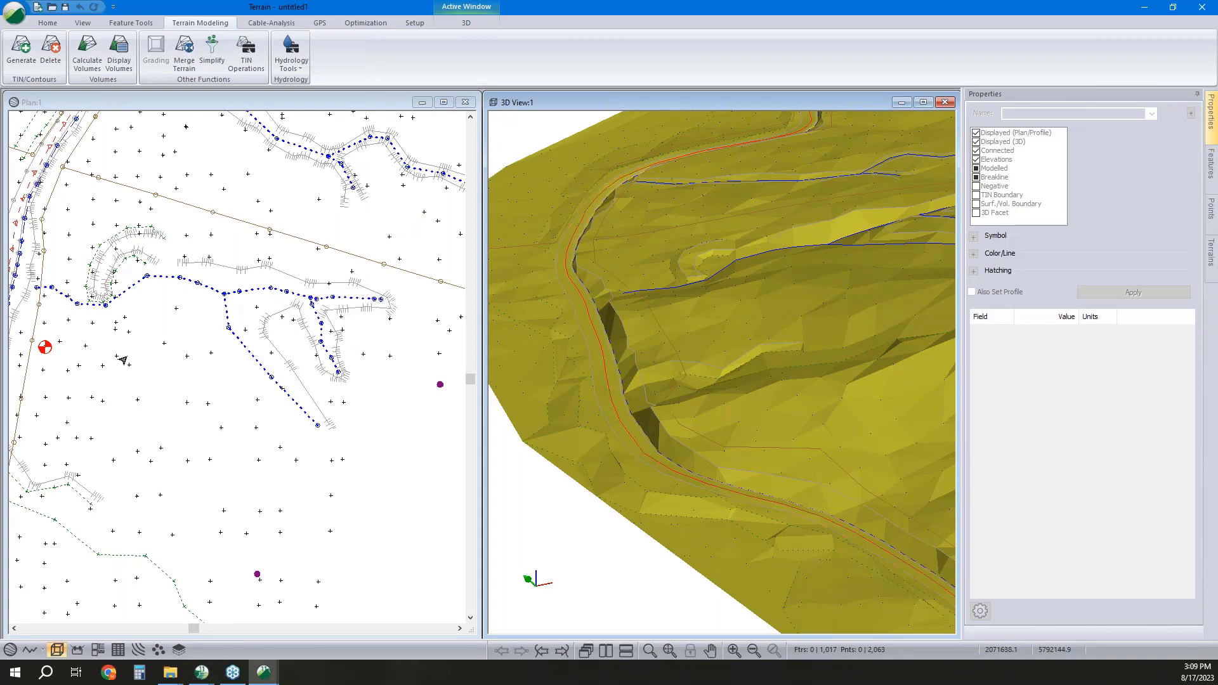
{"action": "mouse_move", "coordinate": [125, 369]}
{"action": "right_click", "coordinate": [178, 357]}
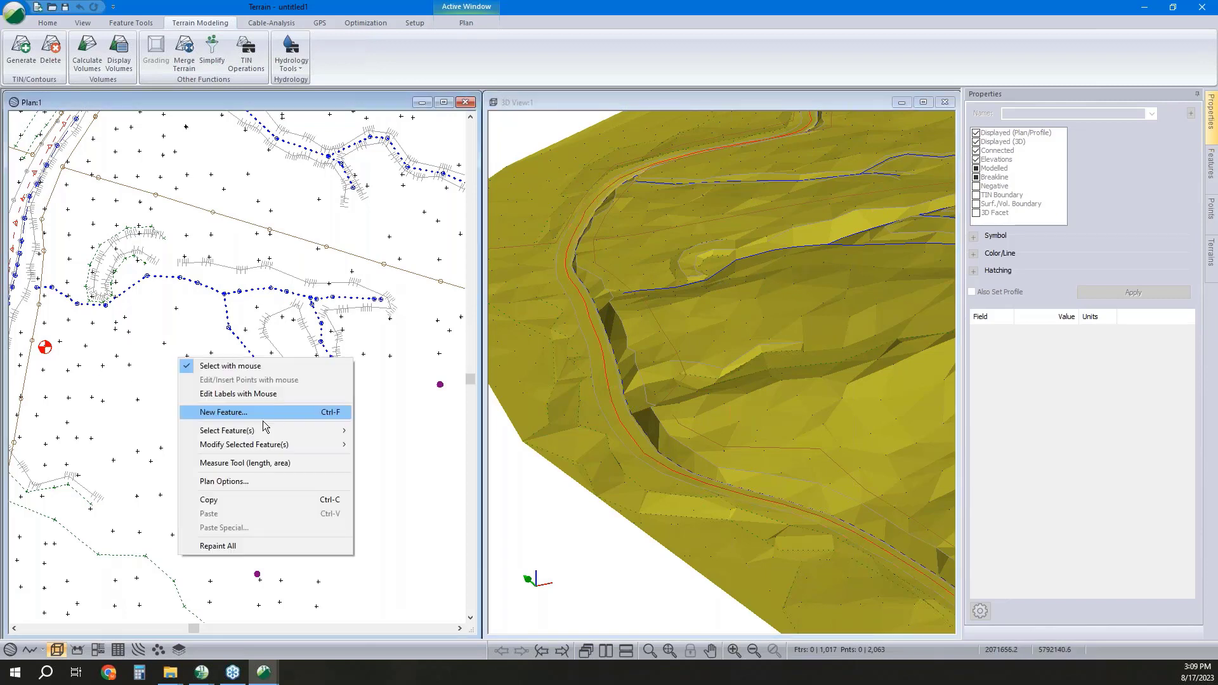
{"action": "left_click", "coordinate": [254, 481]}
{"action": "left_click", "coordinate": [511, 247]}
{"action": "left_click", "coordinate": [487, 277]}
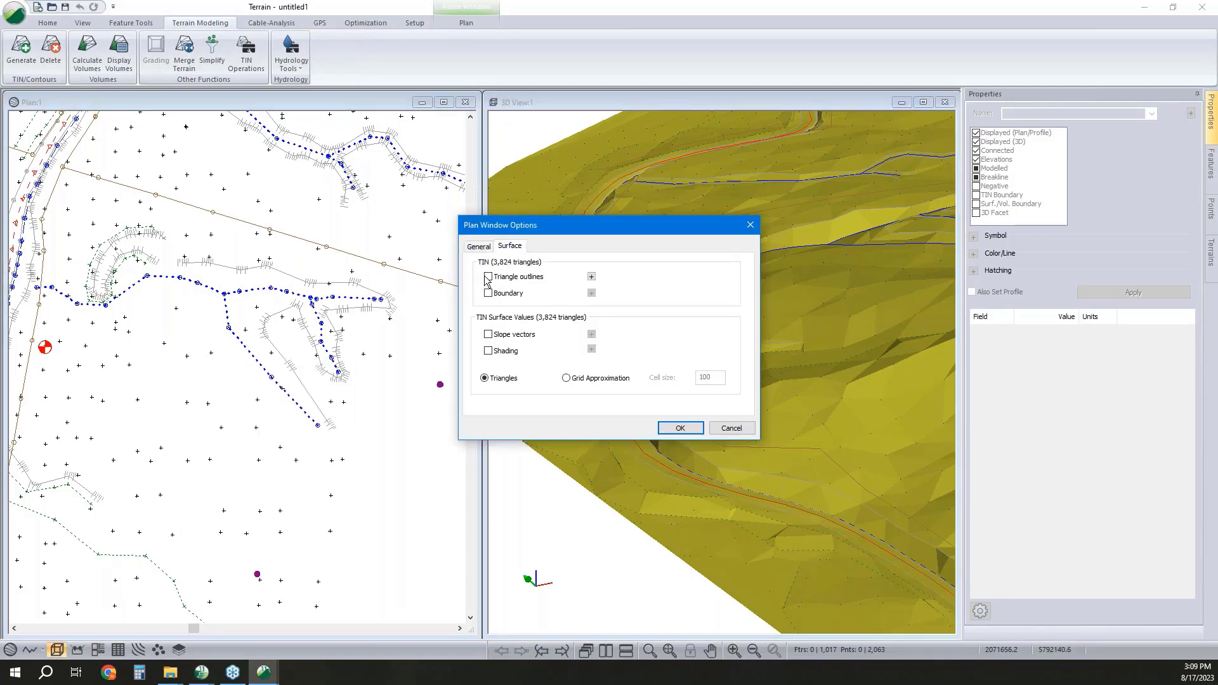
{"action": "left_click", "coordinate": [675, 428]}
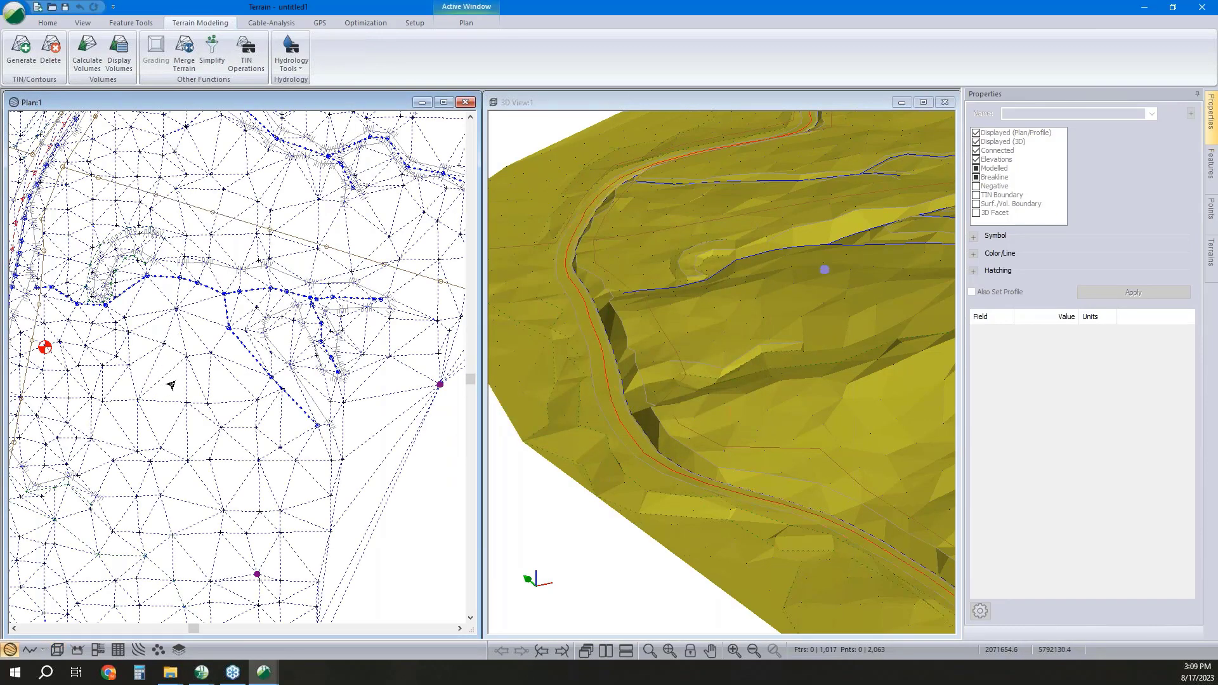
Examine how the TIN triangles in the plan correspond to the surface in the 3D view
{"action": "mouse_move", "coordinate": [166, 386]}
{"action": "middle_click_drag", "start_coordinate": [185, 385], "coordinate": [193, 379]}
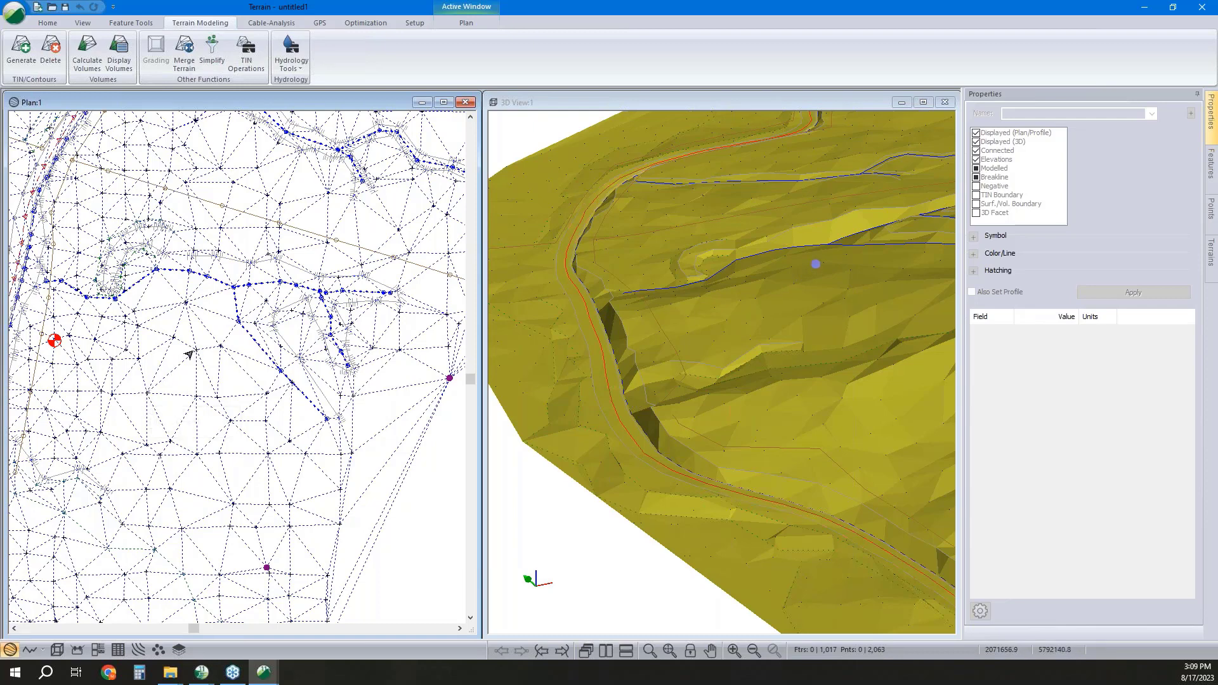
{"action": "mouse_move", "coordinate": [190, 356]}
{"action": "mouse_move", "coordinate": [146, 391]}
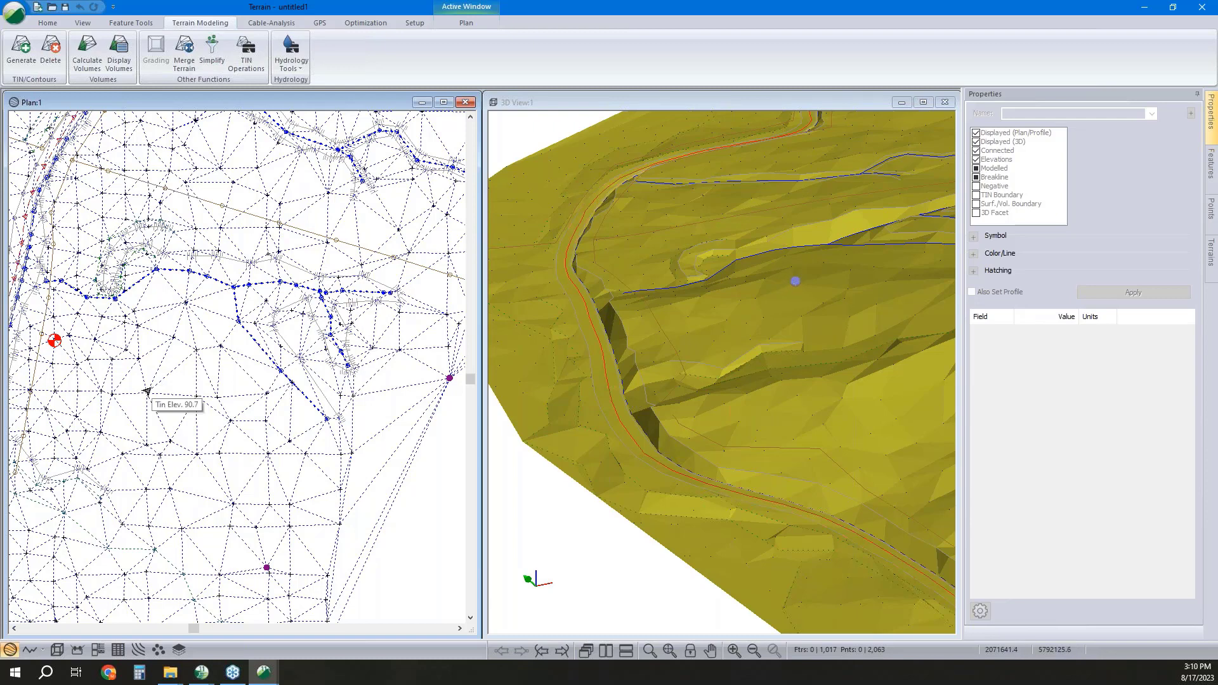
{"action": "middle_click_drag", "start_coordinate": [199, 363], "coordinate": [226, 364]}
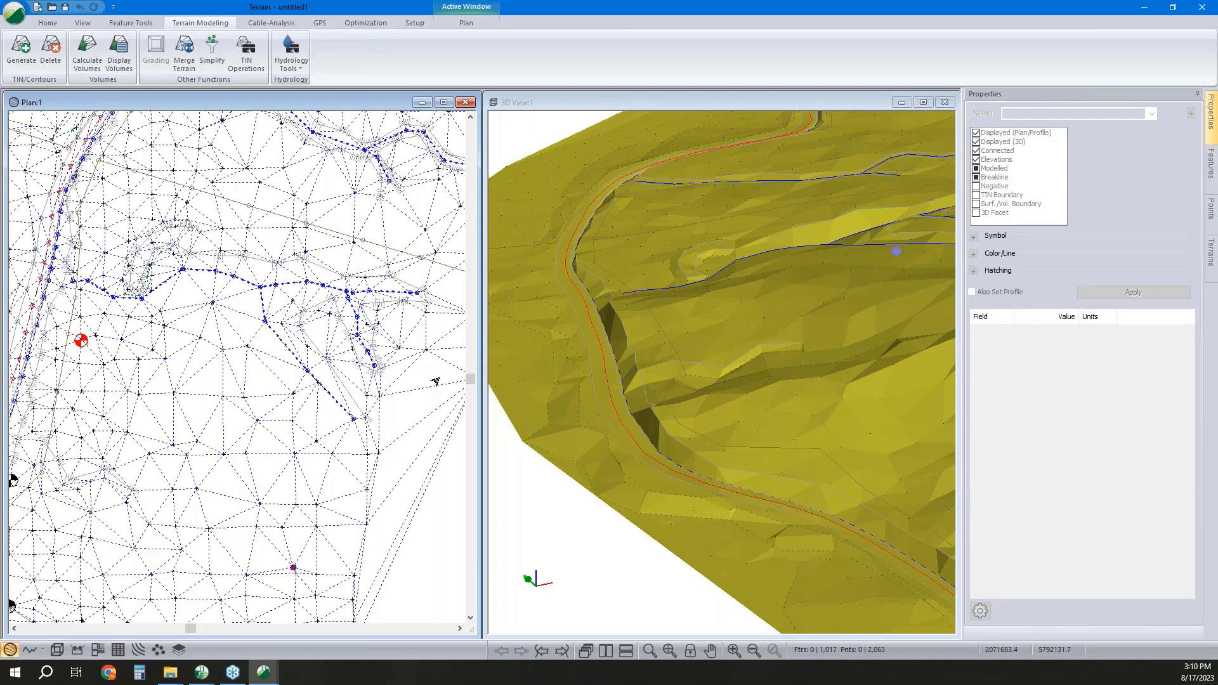
{"action": "mouse_move", "coordinate": [763, 351]}
{"action": "middle_click_drag", "start_coordinate": [207, 427], "coordinate": [219, 410]}
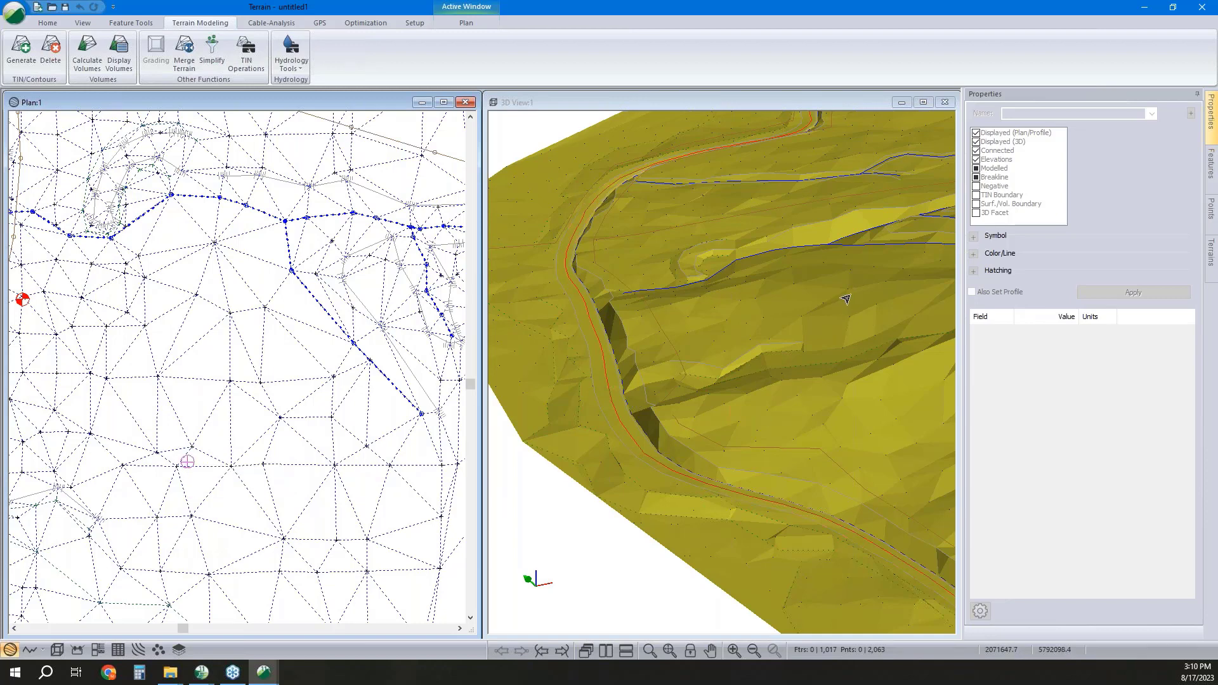
{"action": "mouse_move", "coordinate": [845, 299]}
{"action": "mouse_move", "coordinate": [676, 350]}
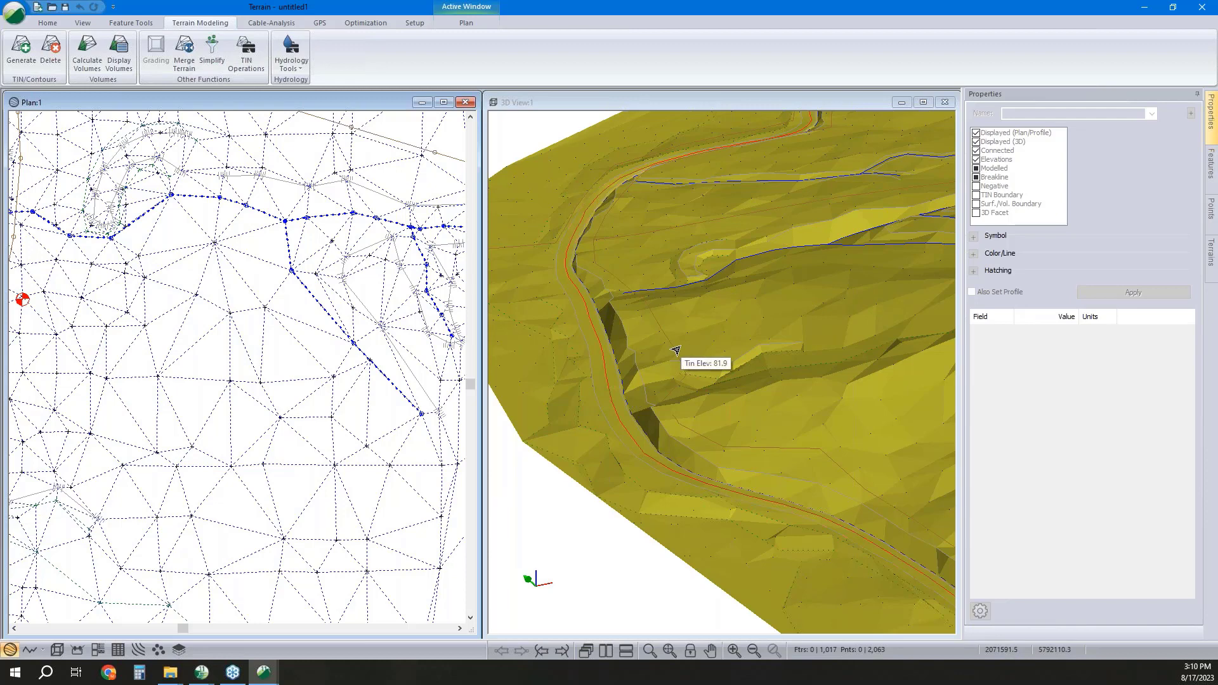
Select a ground point at a triangle vertex in the plan and inspect the surrounding surface in the 3D view
{"action": "left_click", "coordinate": [225, 383]}
{"action": "mouse_move", "coordinate": [832, 268]}
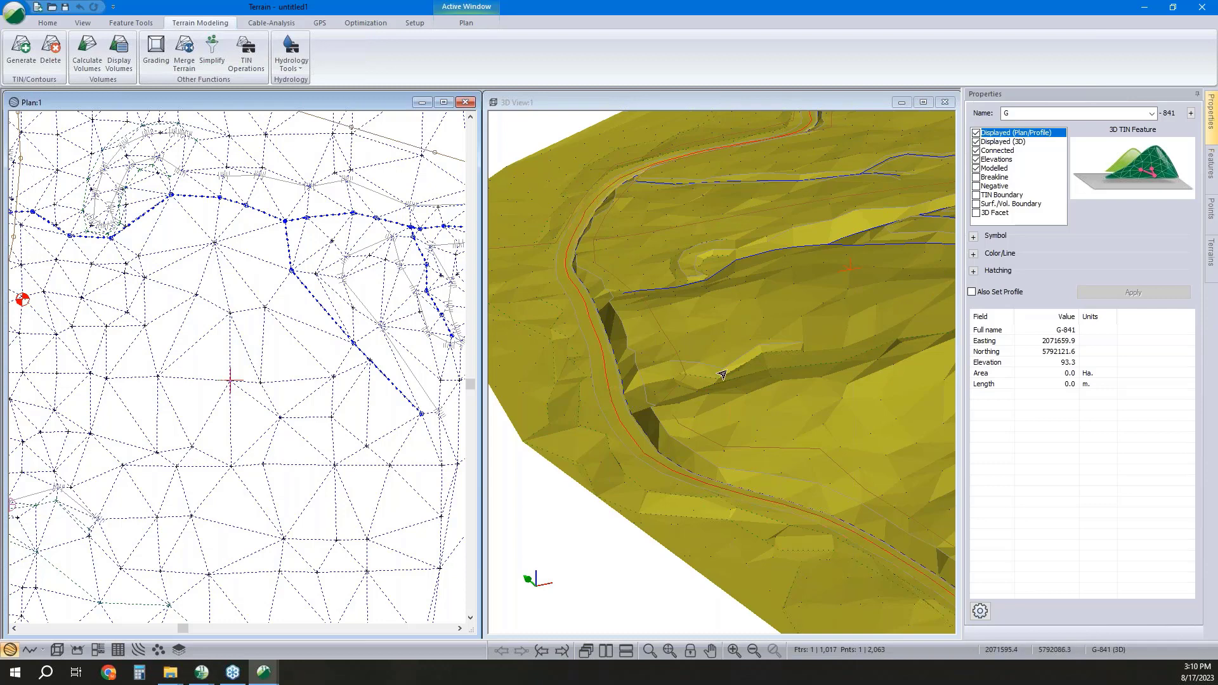
{"action": "left_click", "coordinate": [694, 389]}
{"action": "scroll", "coordinate": [634, 399], "scroll_direction": "down", "scroll_amount": 3}
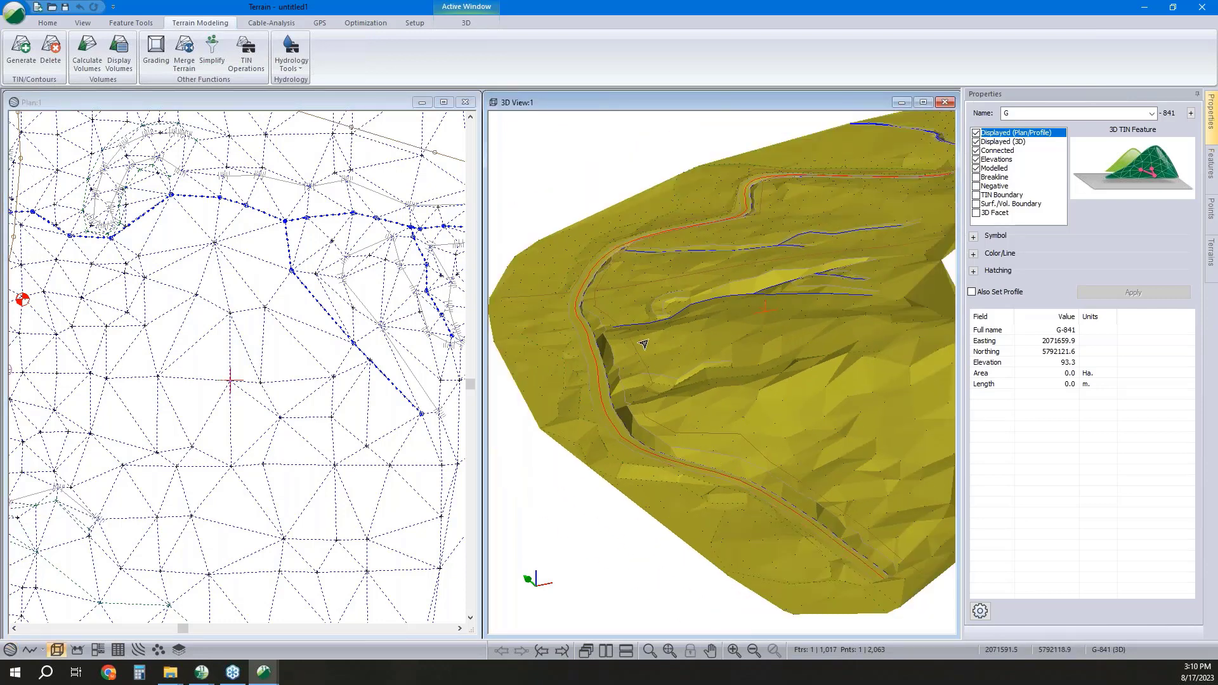
{"action": "mouse_move", "coordinate": [634, 266]}
{"action": "mouse_move", "coordinate": [853, 395]}
{"action": "mouse_move", "coordinate": [862, 473]}
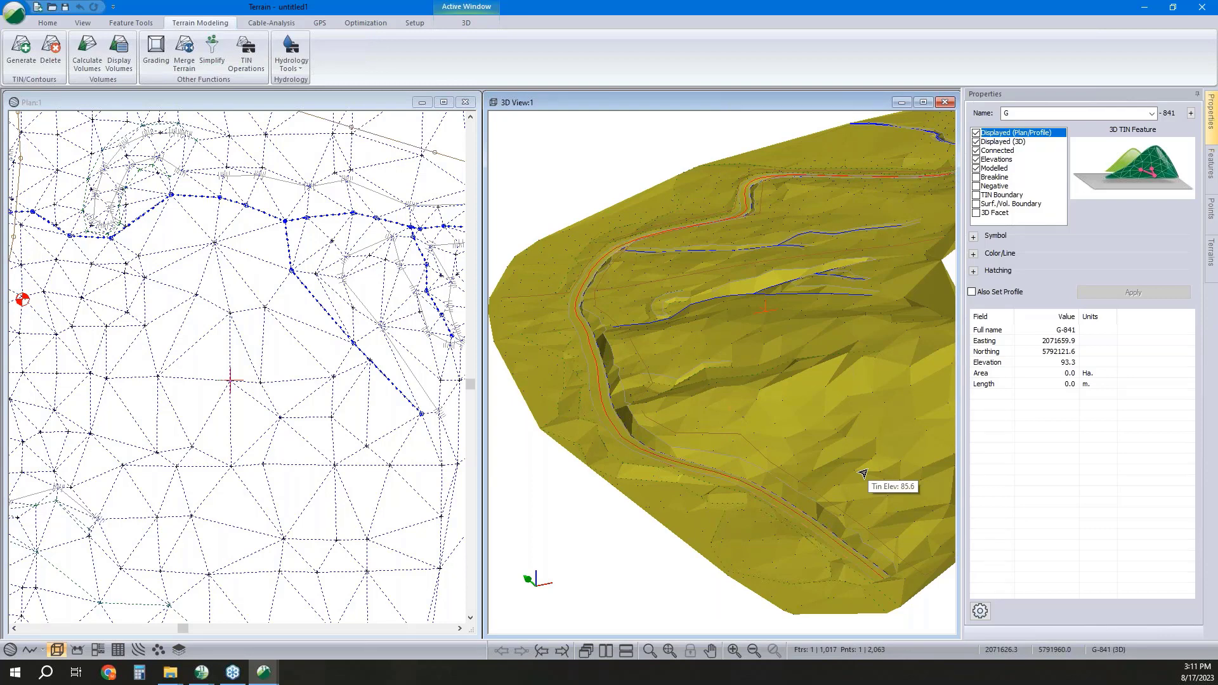
{"action": "key", "text": "ctrl+a"}
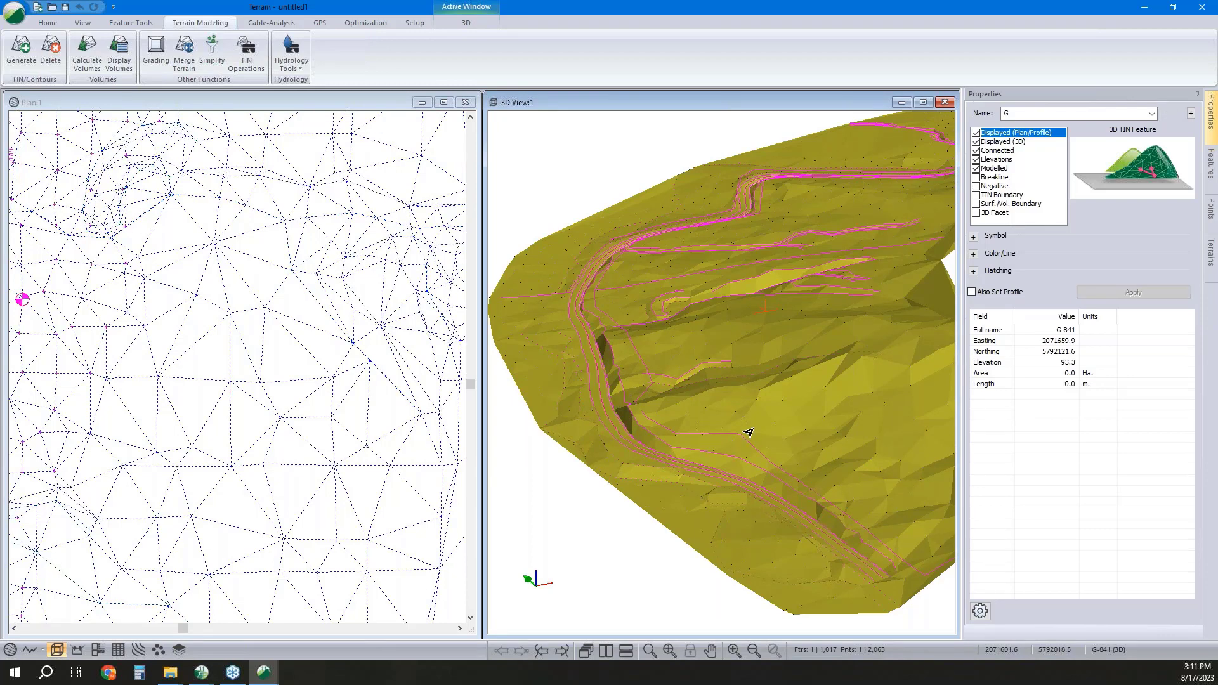
{"action": "key", "text": "Delete"}
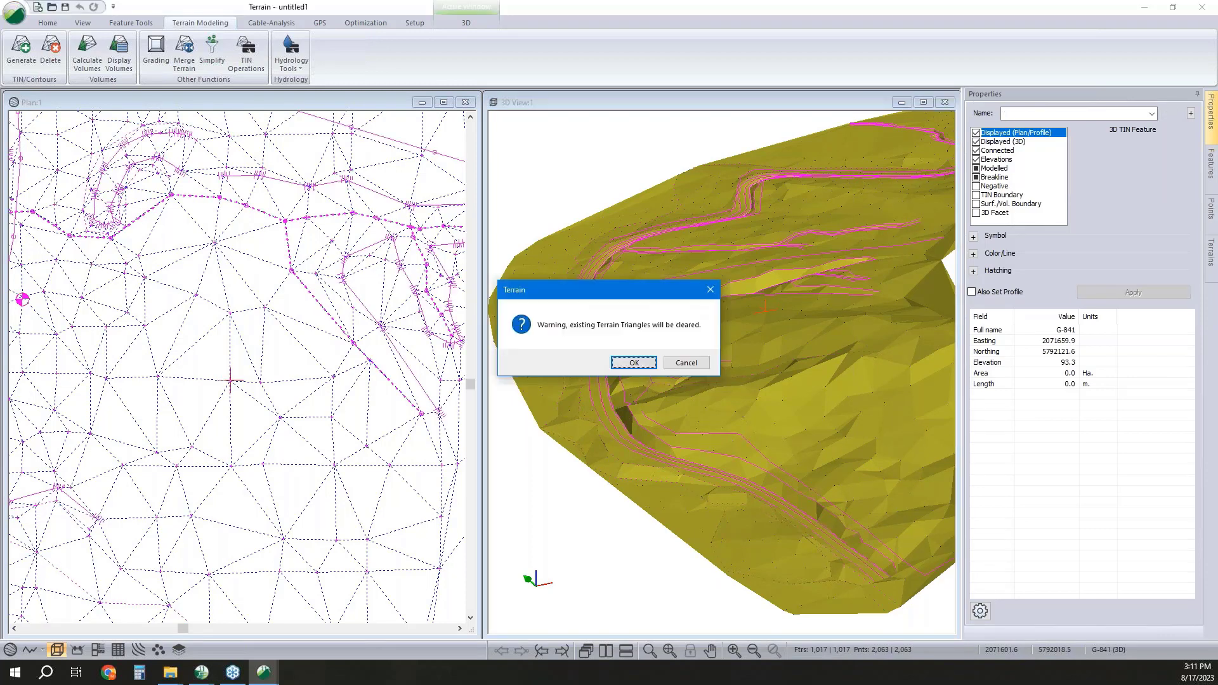
{"action": "left_click", "coordinate": [686, 362]}
Turn off the TIN triangle outlines in the plan window
{"action": "right_click", "coordinate": [283, 310]}
{"action": "left_click", "coordinate": [435, 428]}
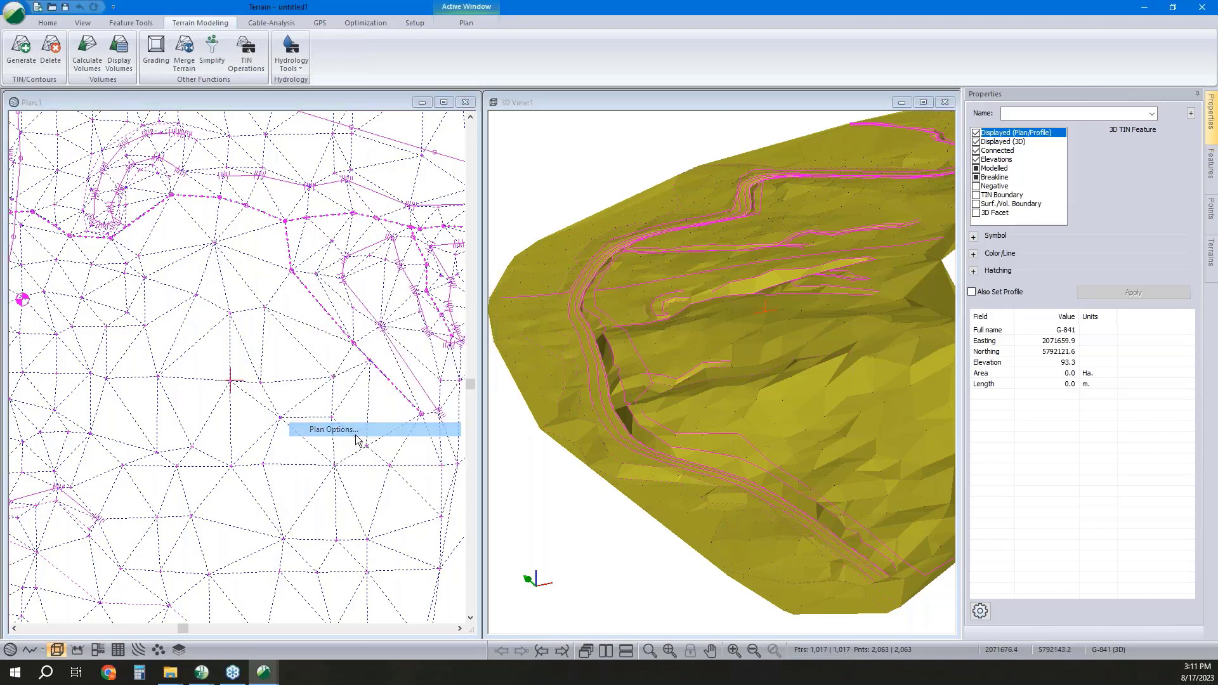
{"action": "left_click", "coordinate": [489, 277]}
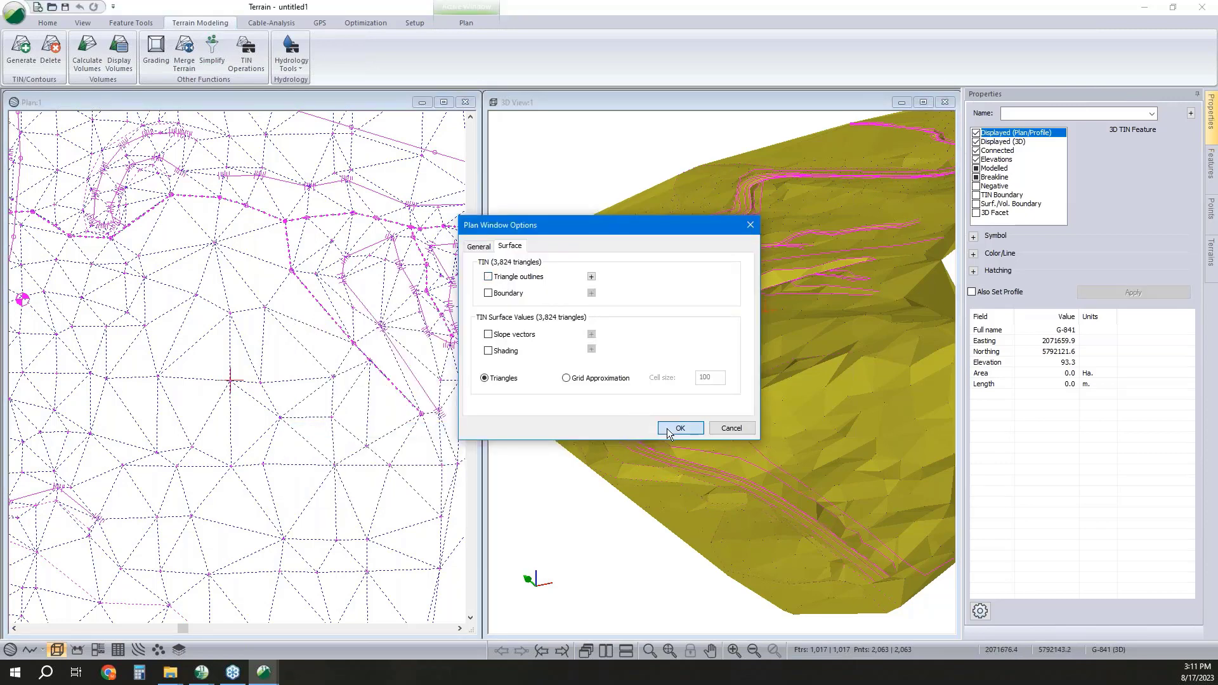
{"action": "left_click", "coordinate": [680, 428]}
Delete all features from the terrain, accepting that the existing terrain triangles are cleared
{"action": "scroll", "coordinate": [369, 423], "scroll_direction": "down", "scroll_amount": 3}
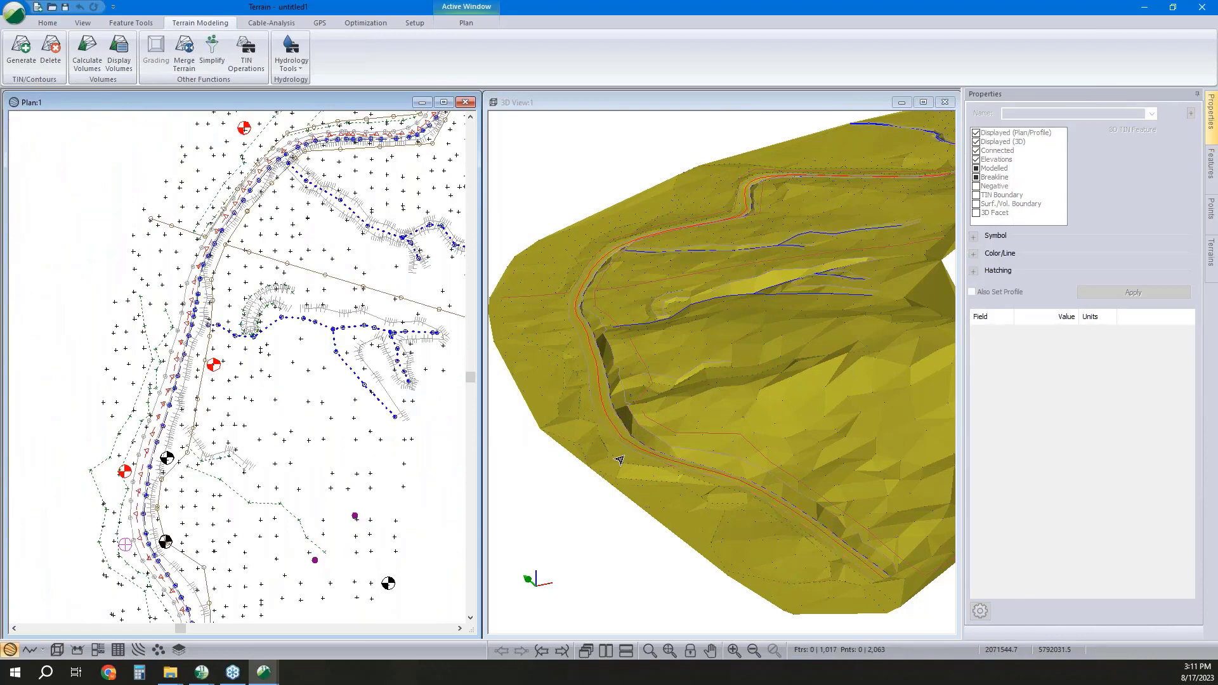
{"action": "key", "text": "Delete"}
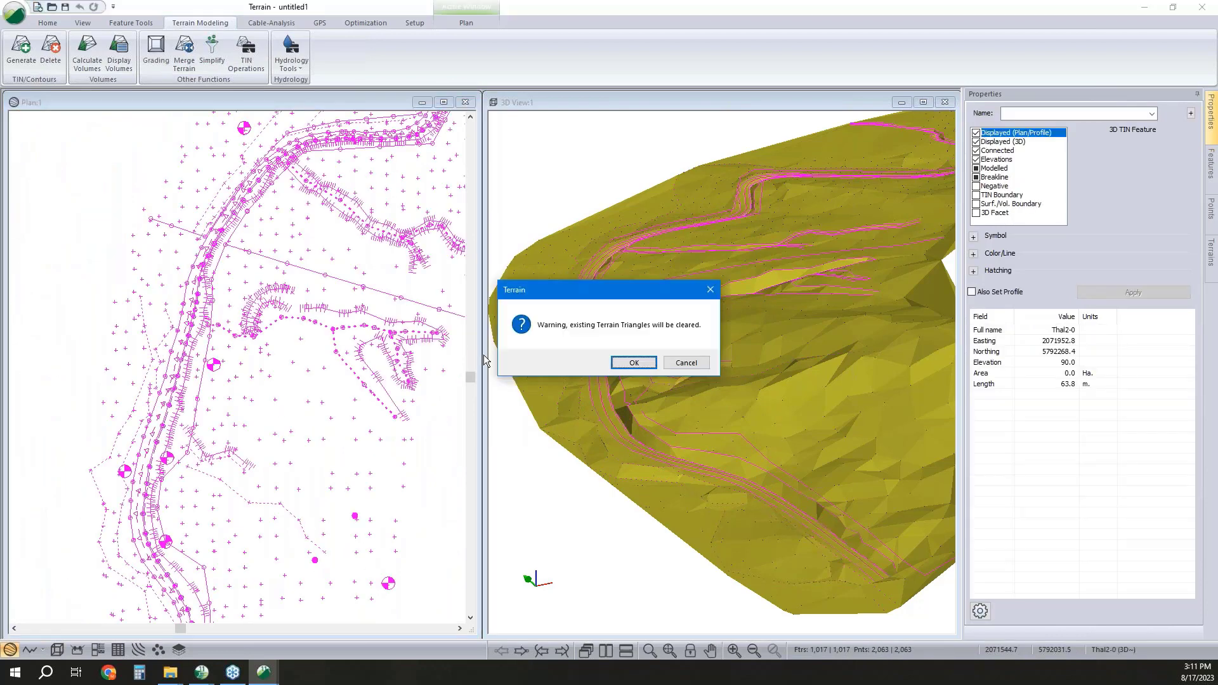
{"action": "left_click", "coordinate": [618, 364]}
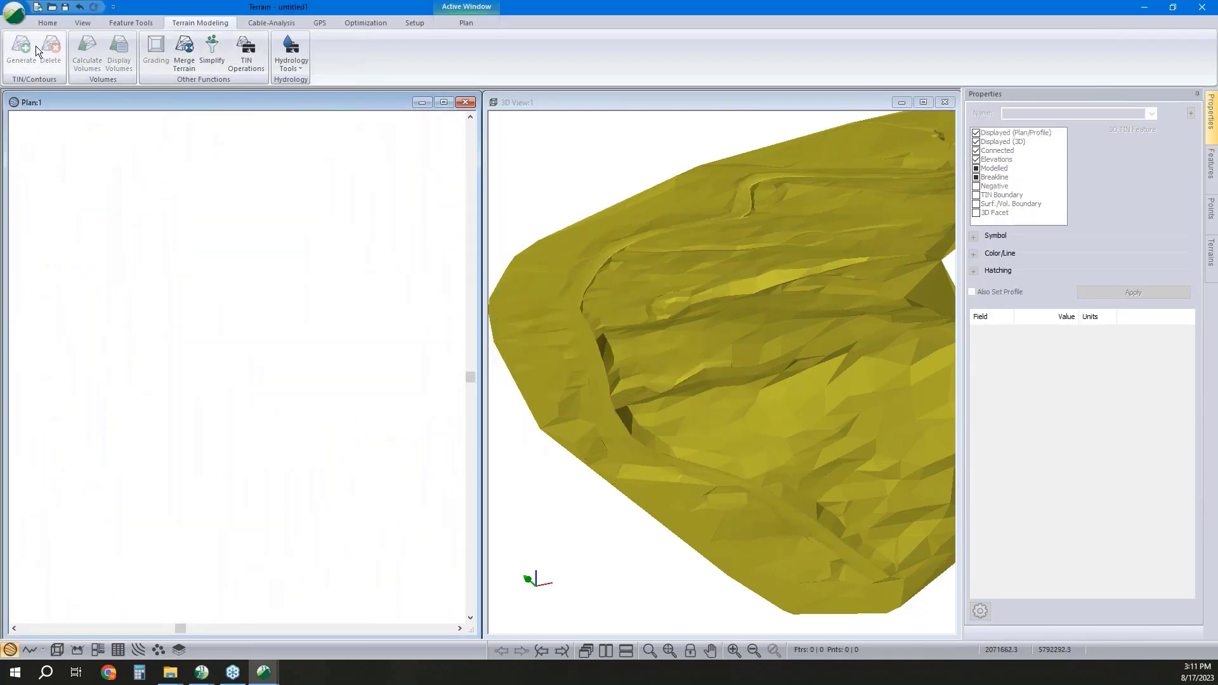
Insert Topo.tif into the terrain as a USGS DEM, displaying the extents border but not the points
{"action": "left_click", "coordinate": [48, 23]}
{"action": "left_click", "coordinate": [192, 59]}
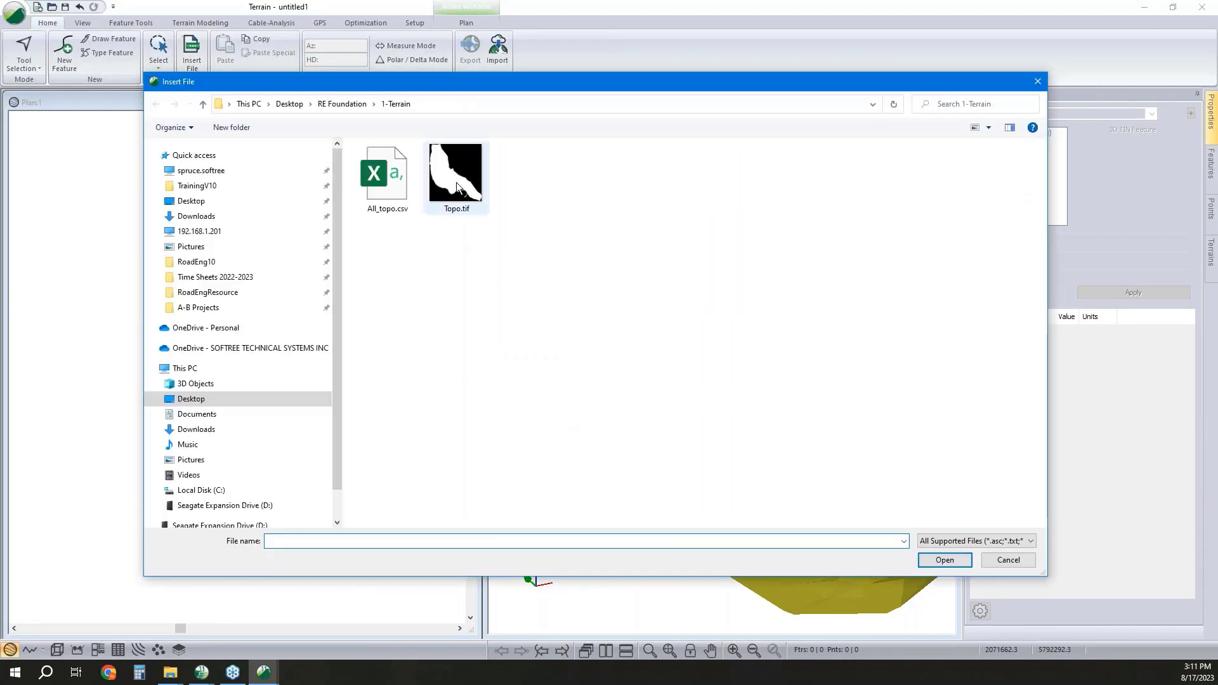
{"action": "left_click", "coordinate": [455, 177]}
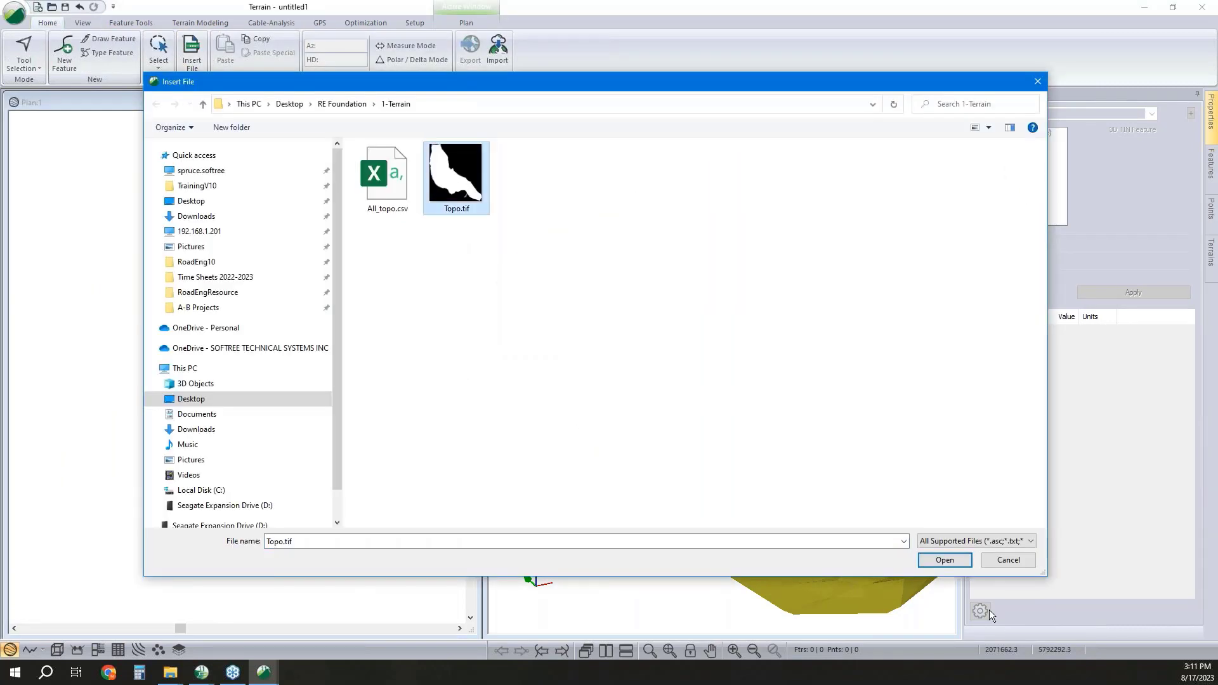
{"action": "left_click", "coordinate": [945, 560]}
{"action": "left_click", "coordinate": [590, 293]}
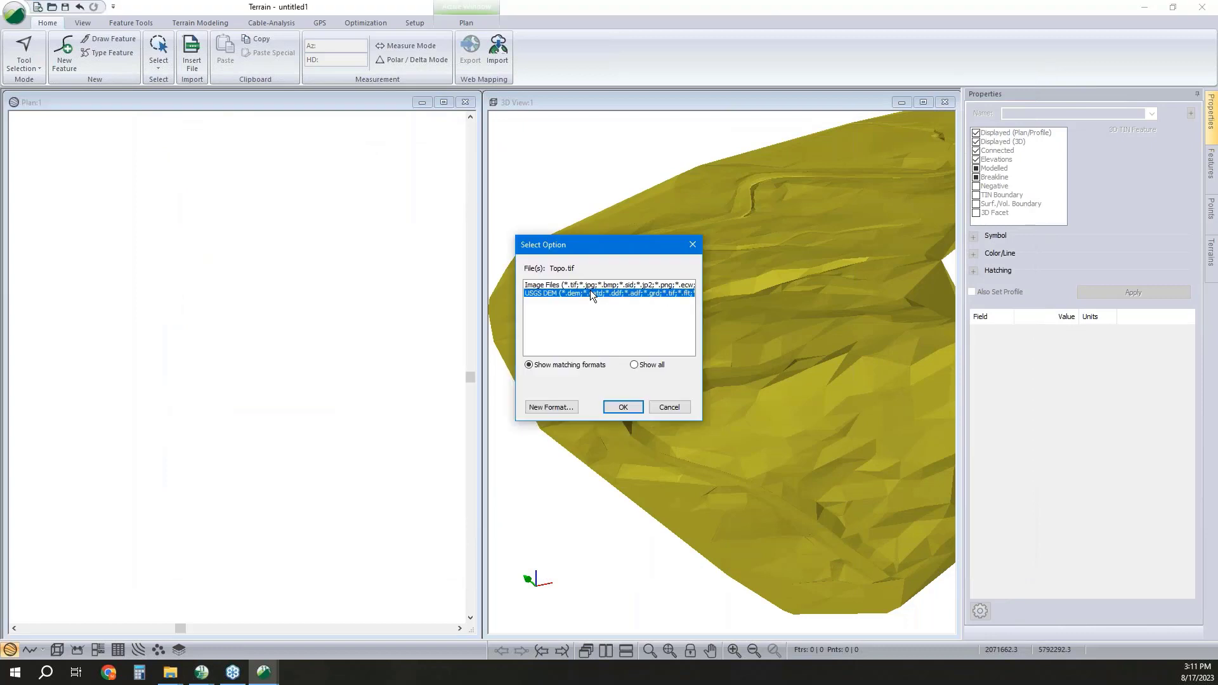
{"action": "left_click", "coordinate": [623, 407]}
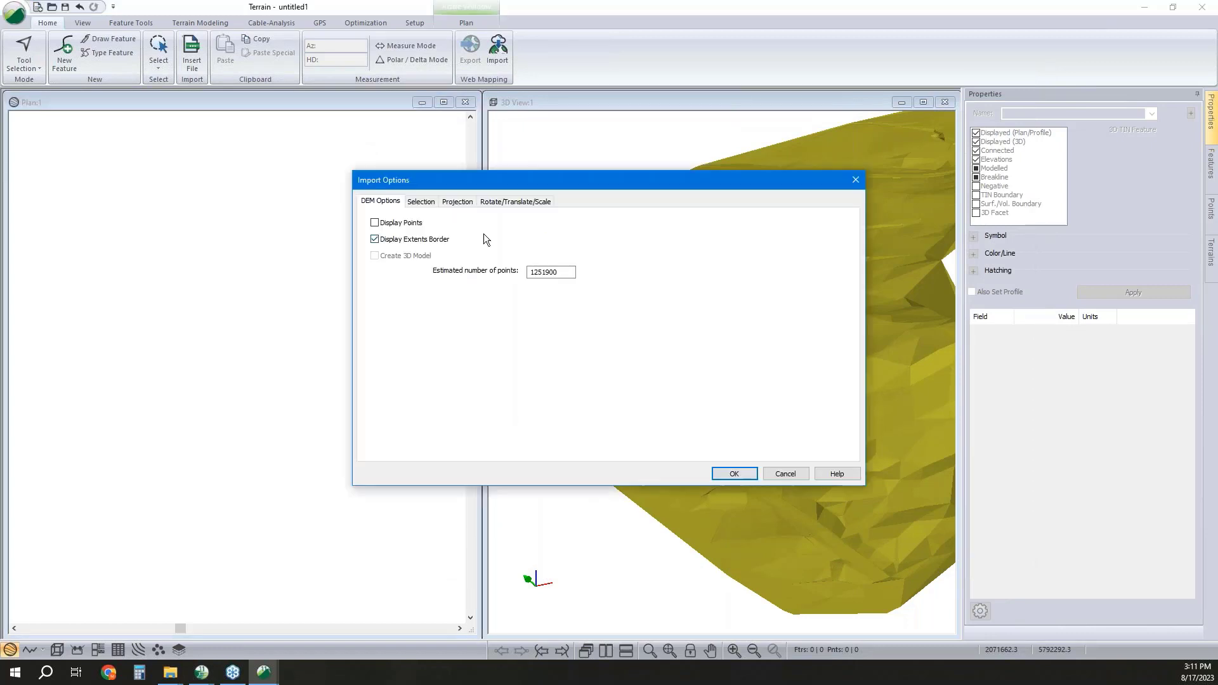
{"action": "left_click", "coordinate": [734, 473]}
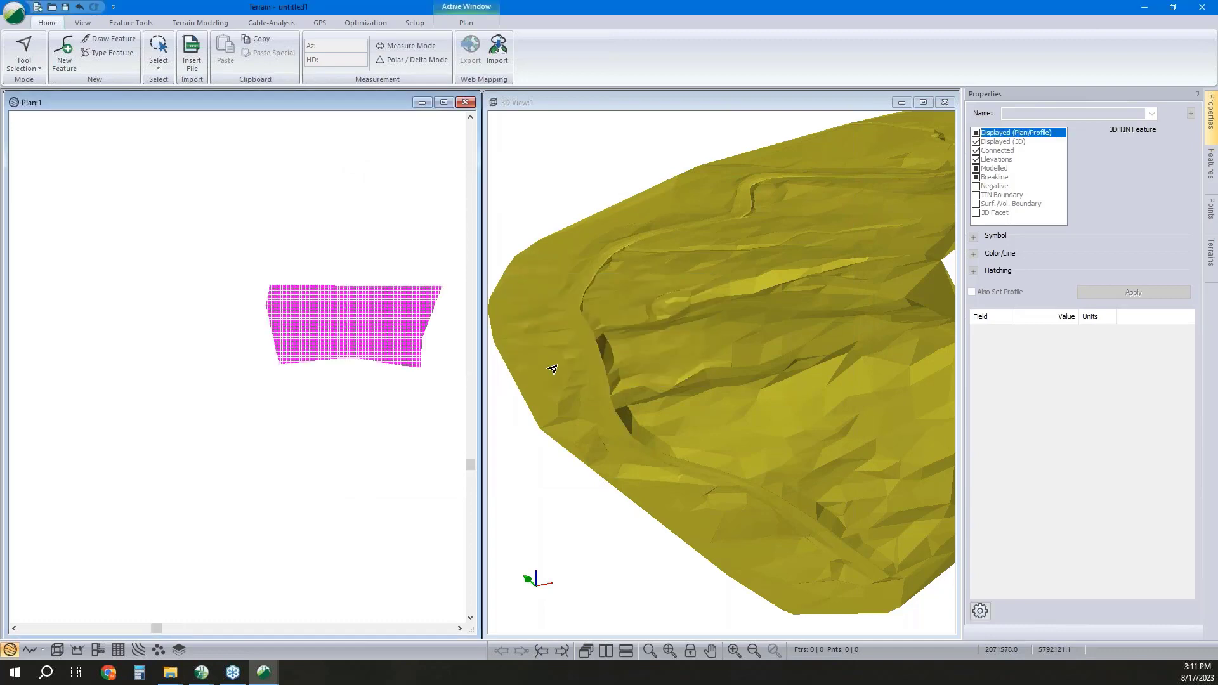
Generate a TIN from the inserted raster data and inspect the surface in the 3D view
{"action": "scroll", "coordinate": [290, 297], "scroll_direction": "up", "scroll_amount": 3}
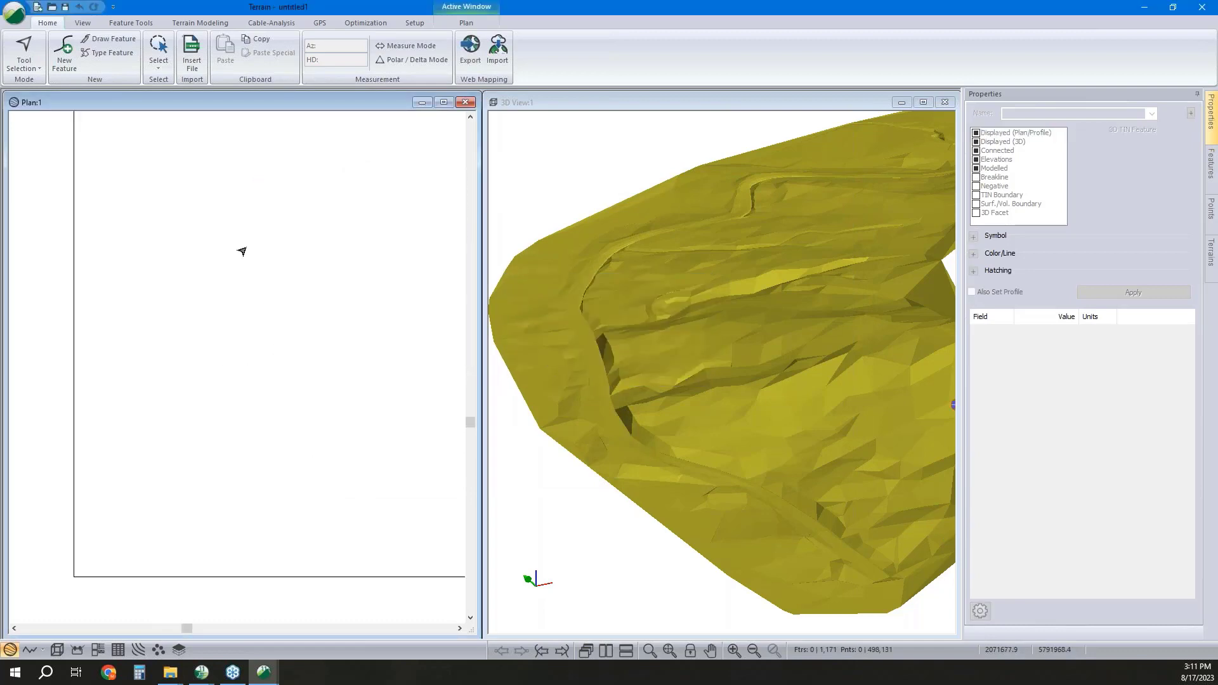
{"action": "left_click", "coordinate": [197, 24]}
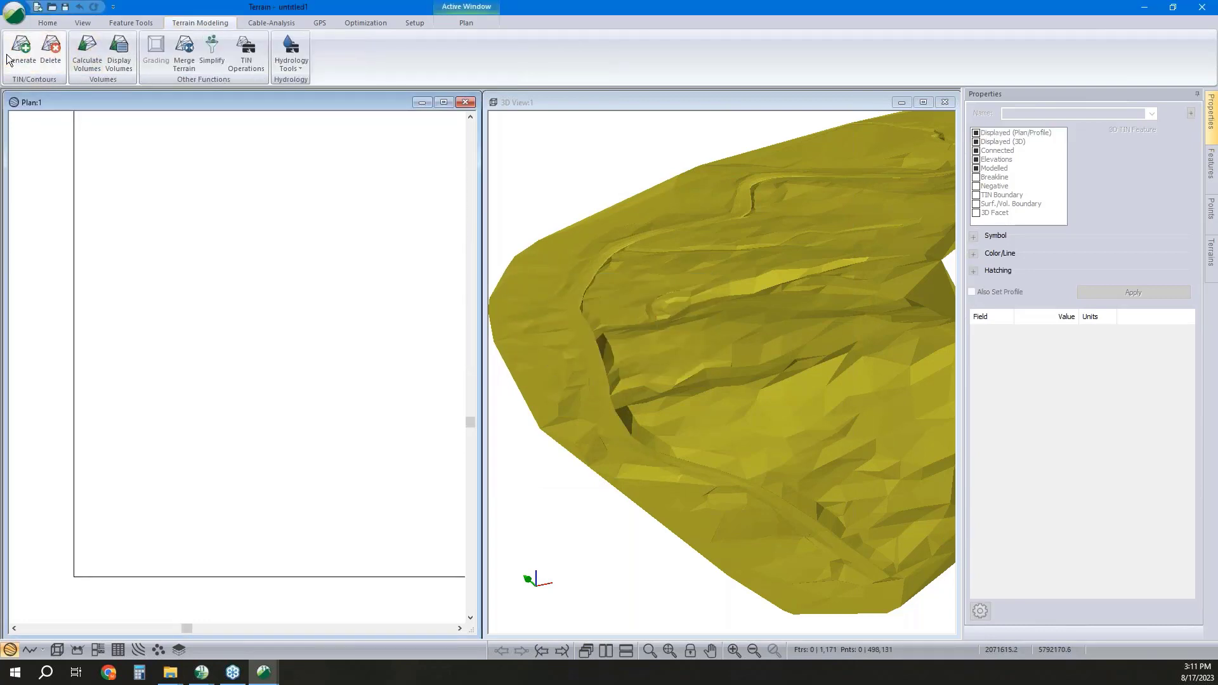
{"action": "left_click", "coordinate": [21, 50]}
{"action": "left_click", "coordinate": [666, 455]}
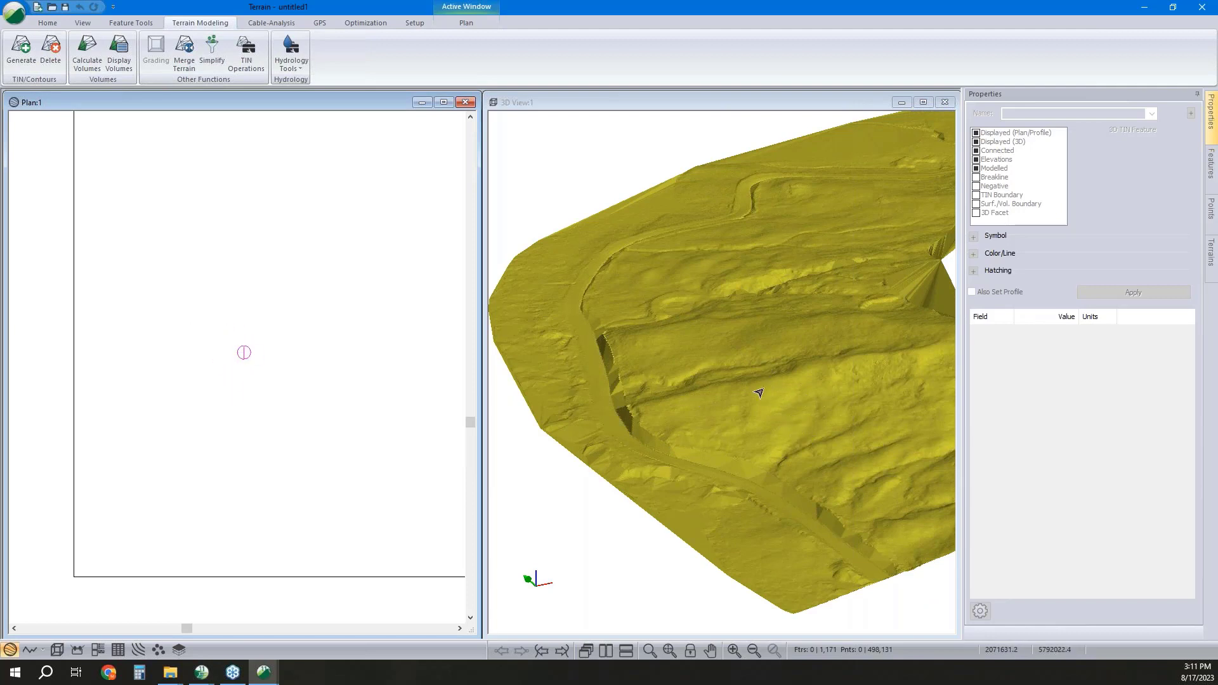
{"action": "left_click_drag", "start_coordinate": [769, 406], "coordinate": [799, 399]}
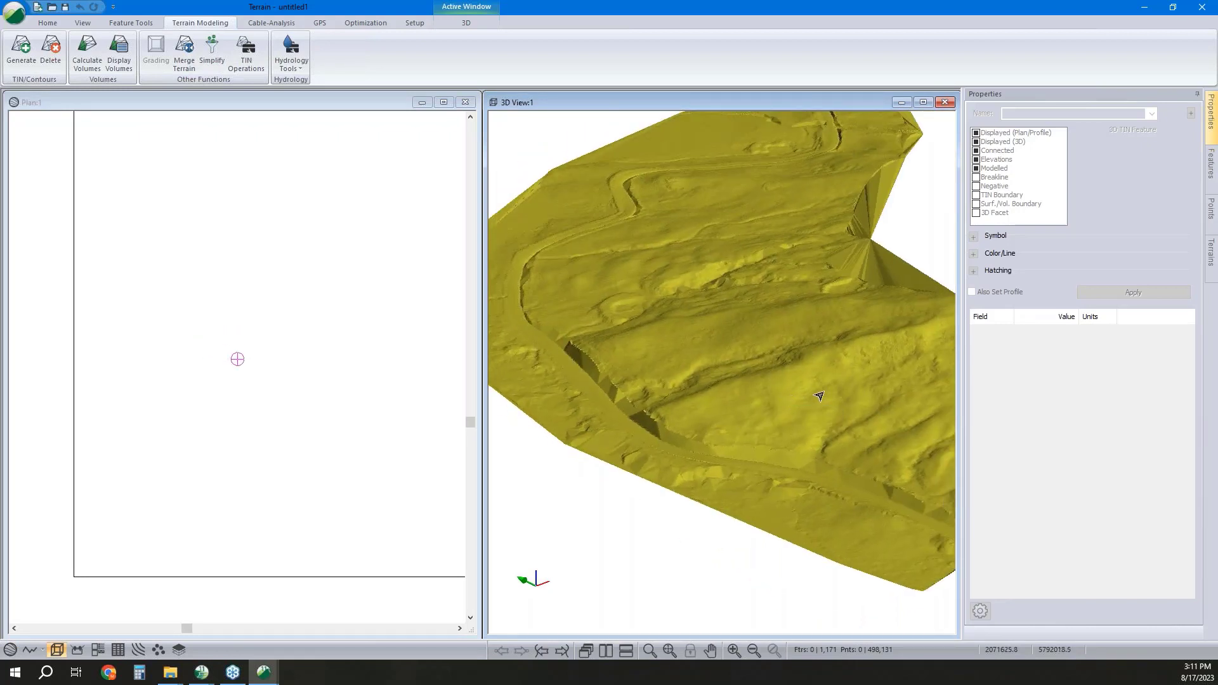
{"action": "left_click_drag", "start_coordinate": [816, 397], "coordinate": [801, 436]}
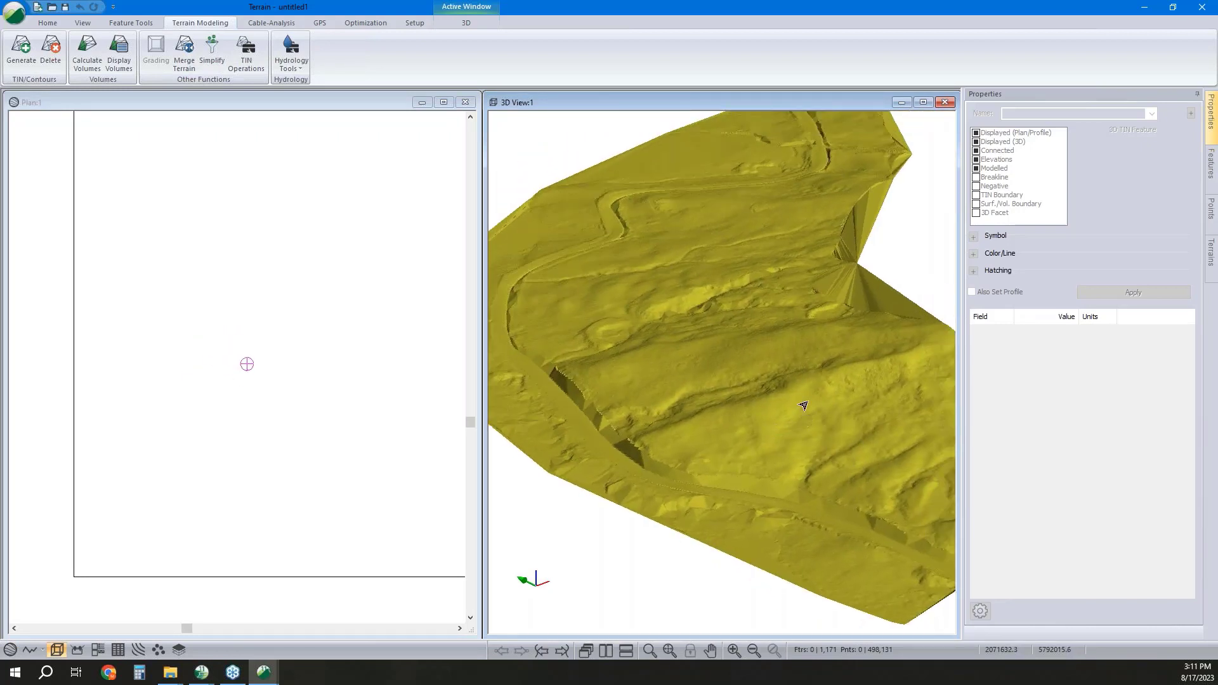
{"action": "mouse_move", "coordinate": [791, 420]}
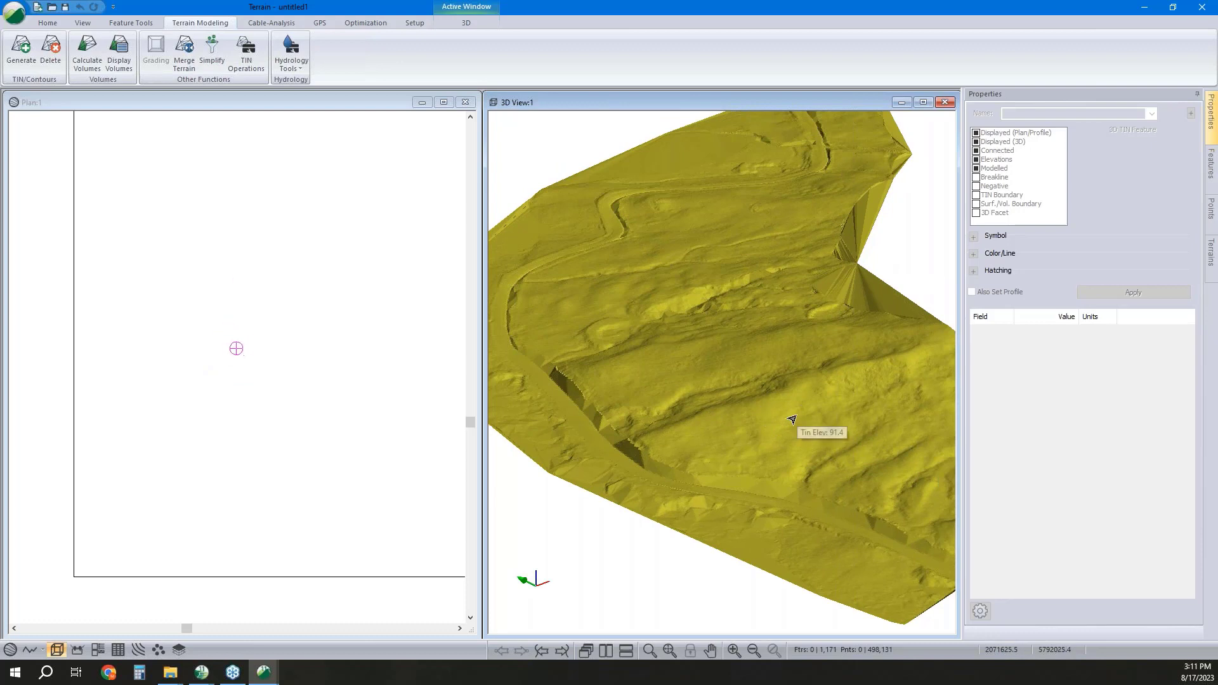
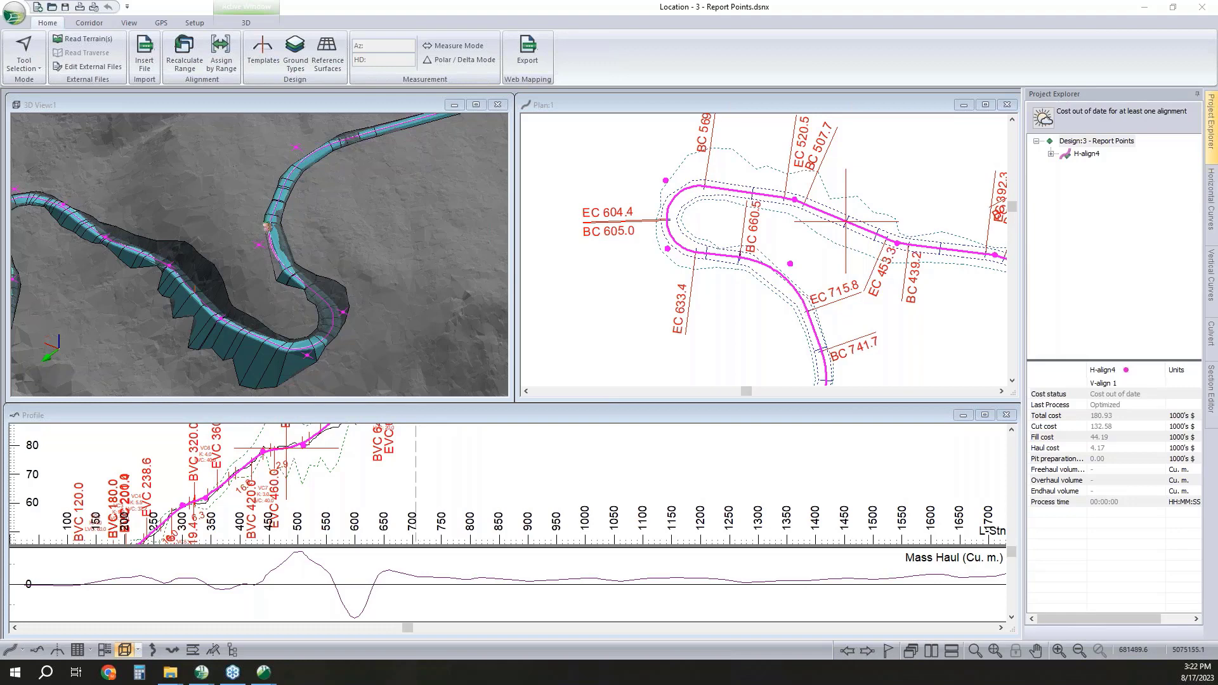
Review the report point types in the H-align4 alignment options of the 3 - Report Points design, then leave without changes
{"action": "scroll", "coordinate": [776, 274], "scroll_direction": "up", "scroll_amount": 1}
{"action": "scroll", "coordinate": [777, 275], "scroll_direction": "up", "scroll_amount": 2}
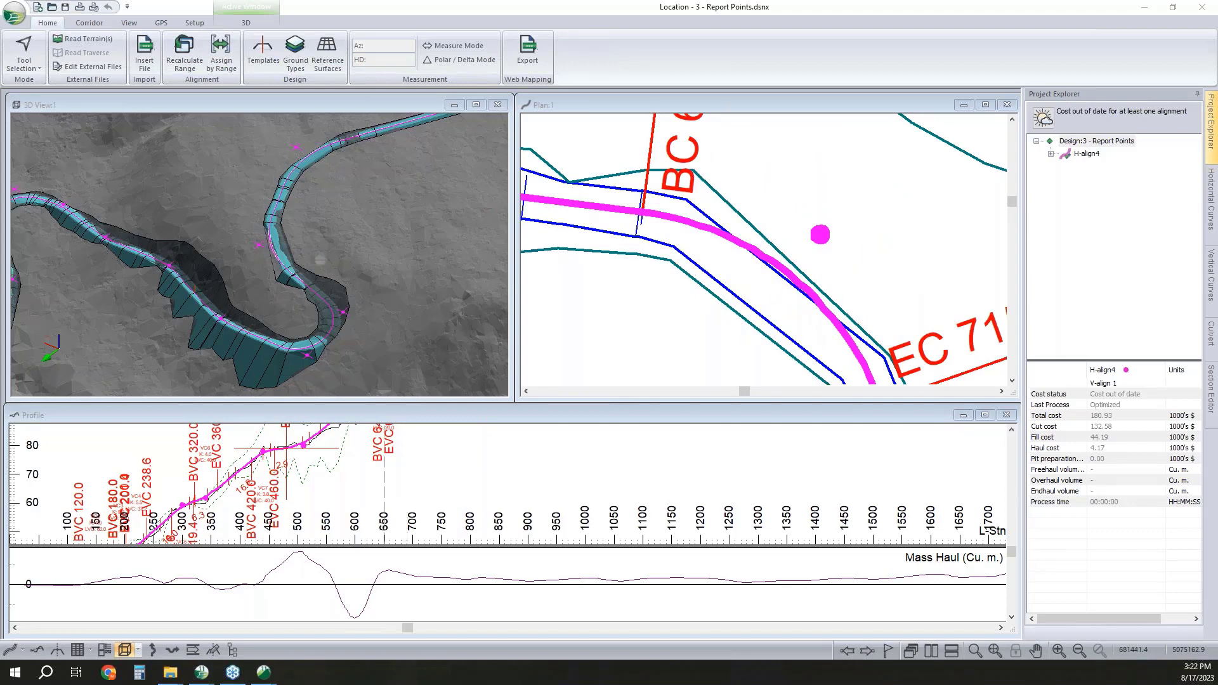
{"action": "scroll", "coordinate": [730, 229], "scroll_direction": "down", "scroll_amount": 1}
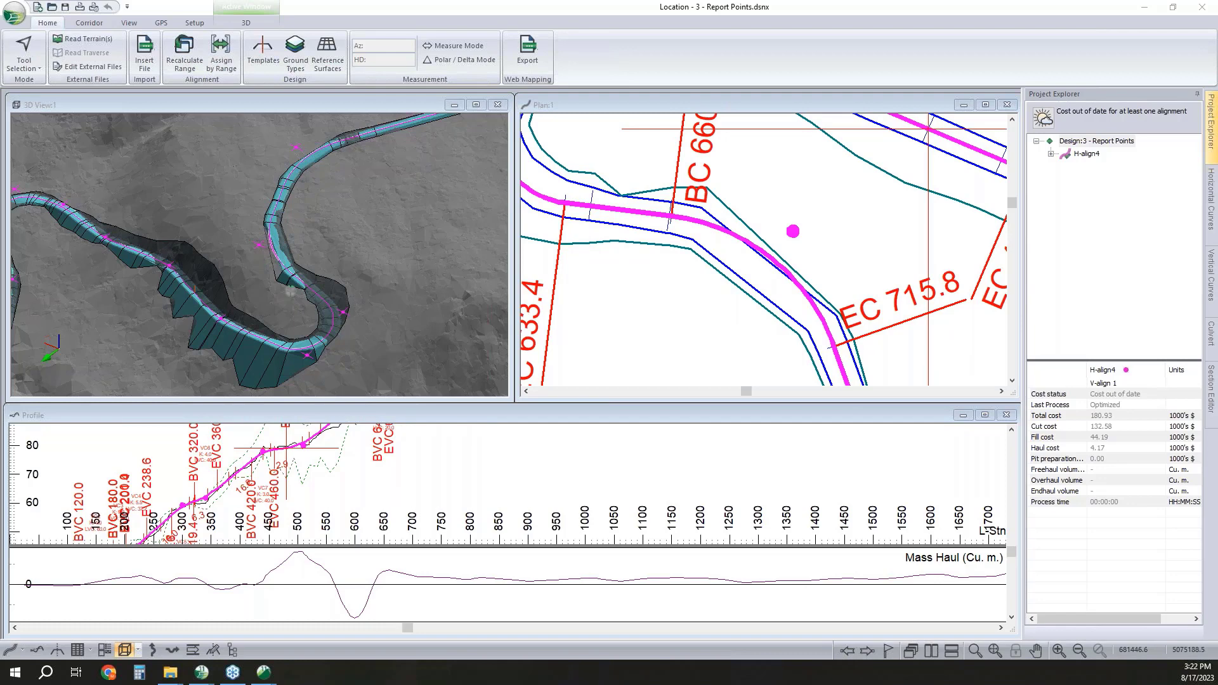
{"action": "left_click", "coordinate": [90, 28]}
{"action": "left_click", "coordinate": [90, 26]}
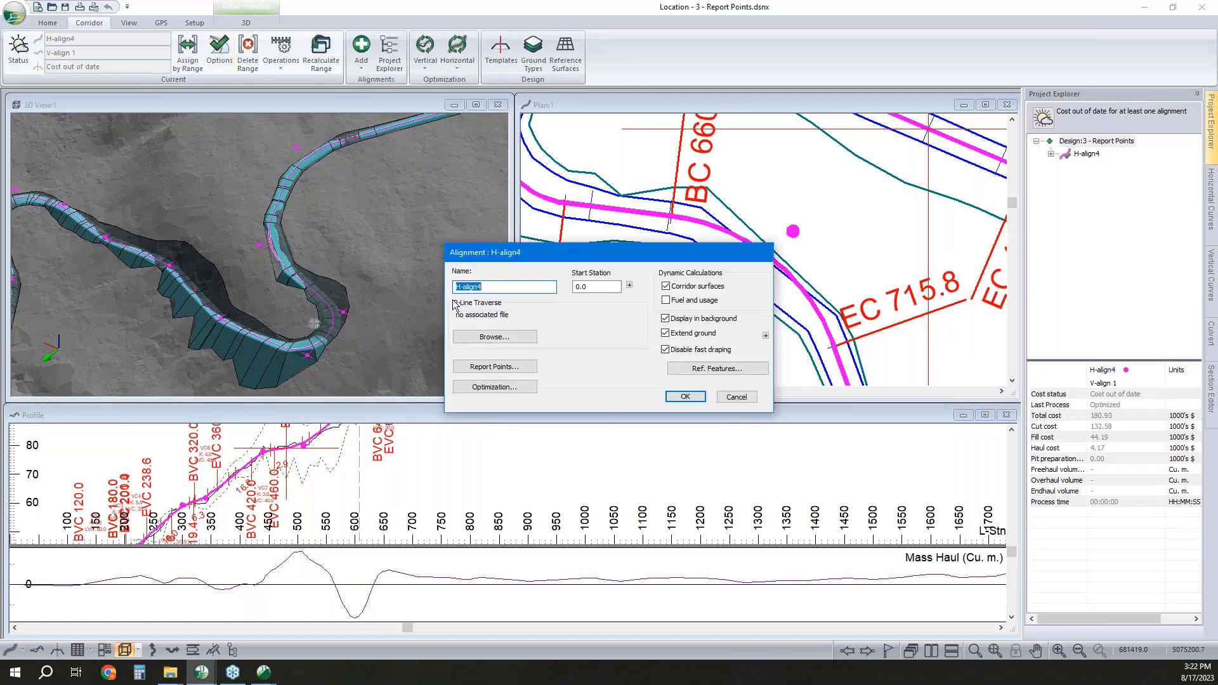
{"action": "left_click", "coordinate": [220, 51]}
{"action": "left_click", "coordinate": [492, 371]}
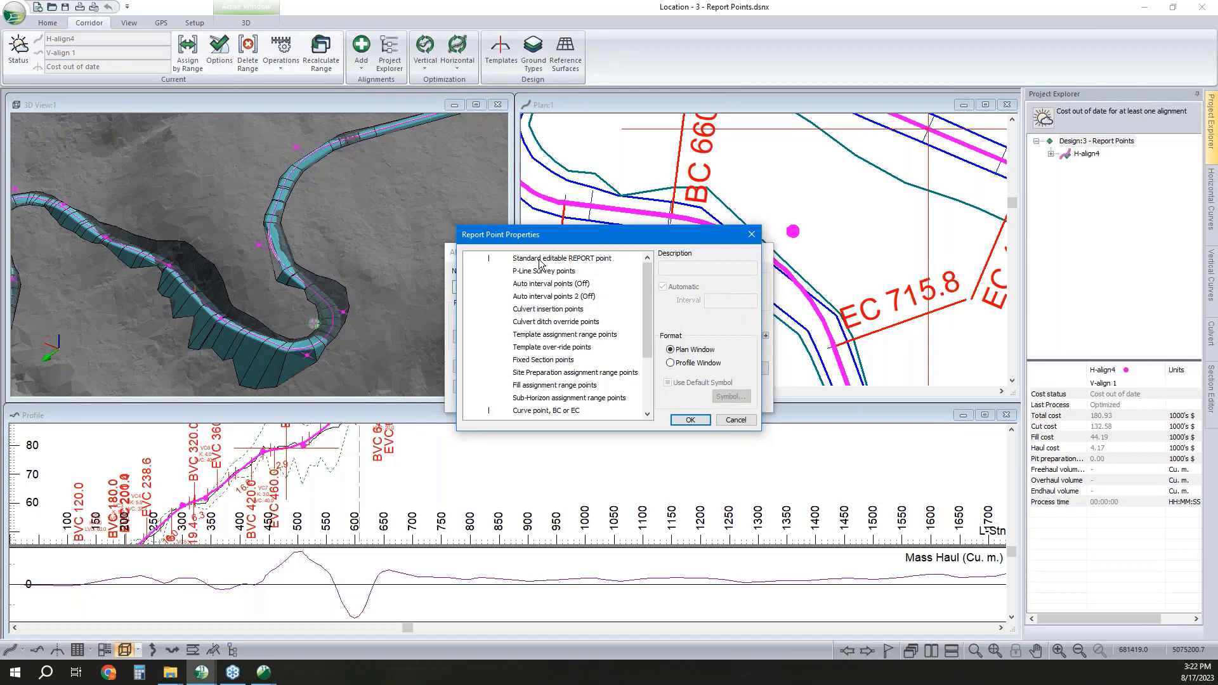
{"action": "left_click", "coordinate": [489, 258]}
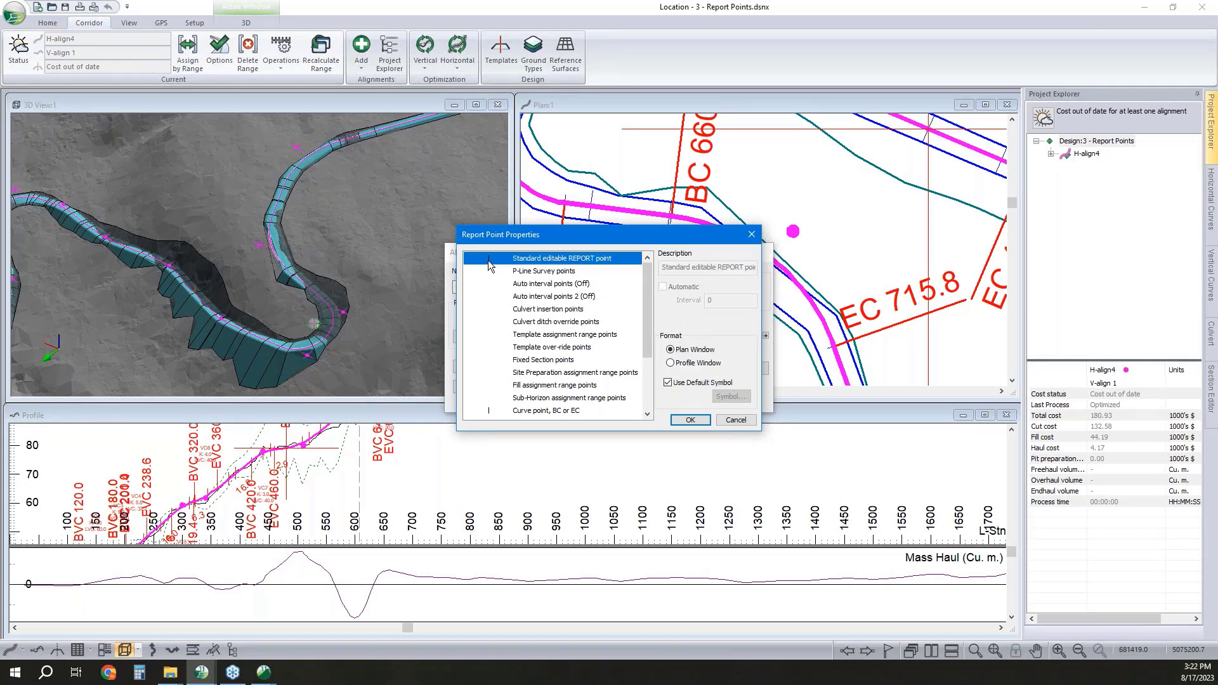
{"action": "left_click", "coordinate": [736, 420]}
{"action": "left_click", "coordinate": [734, 394]}
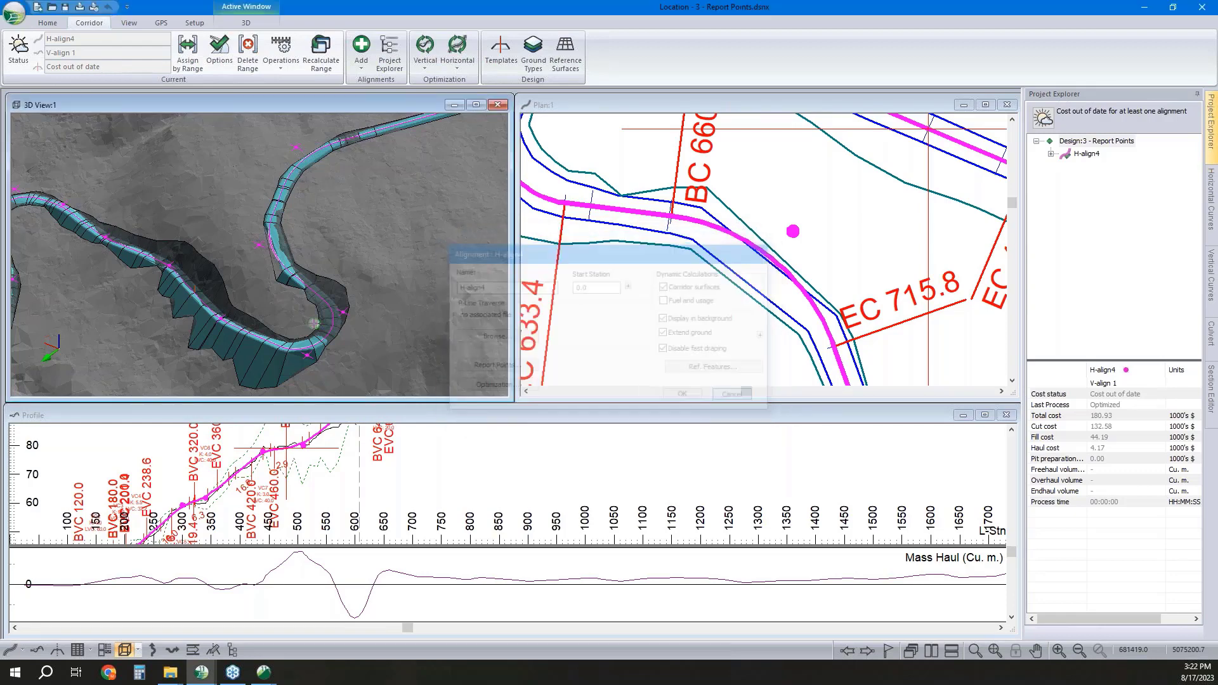
Try adding report points on the curve between BC 660.5 and EC 715.8 in the plan, then return to the Selection Tool
{"action": "right_click", "coordinate": [829, 212]}
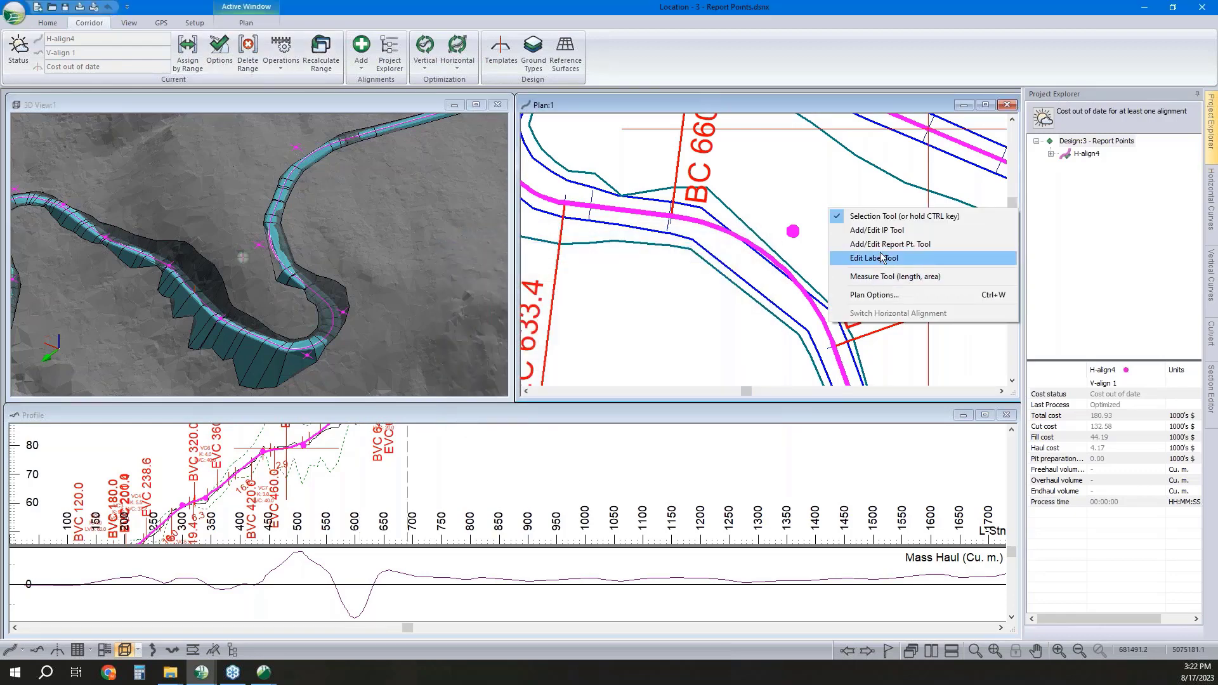
{"action": "left_click", "coordinate": [879, 246]}
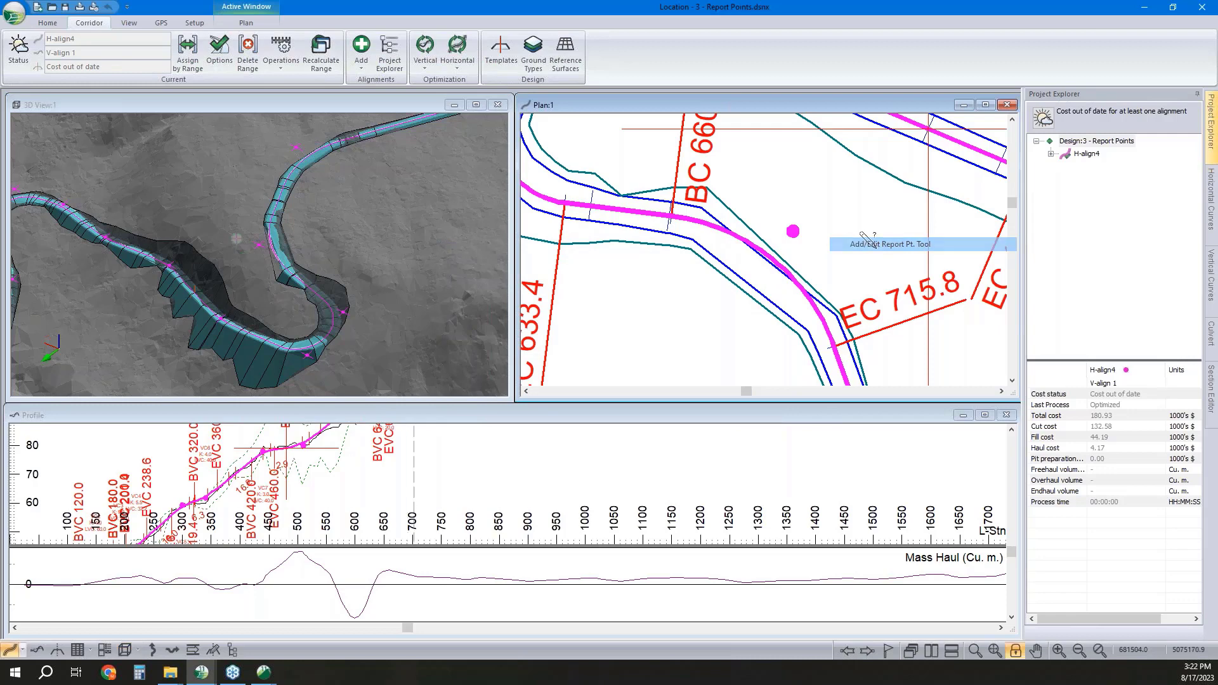
{"action": "left_click", "coordinate": [770, 256]}
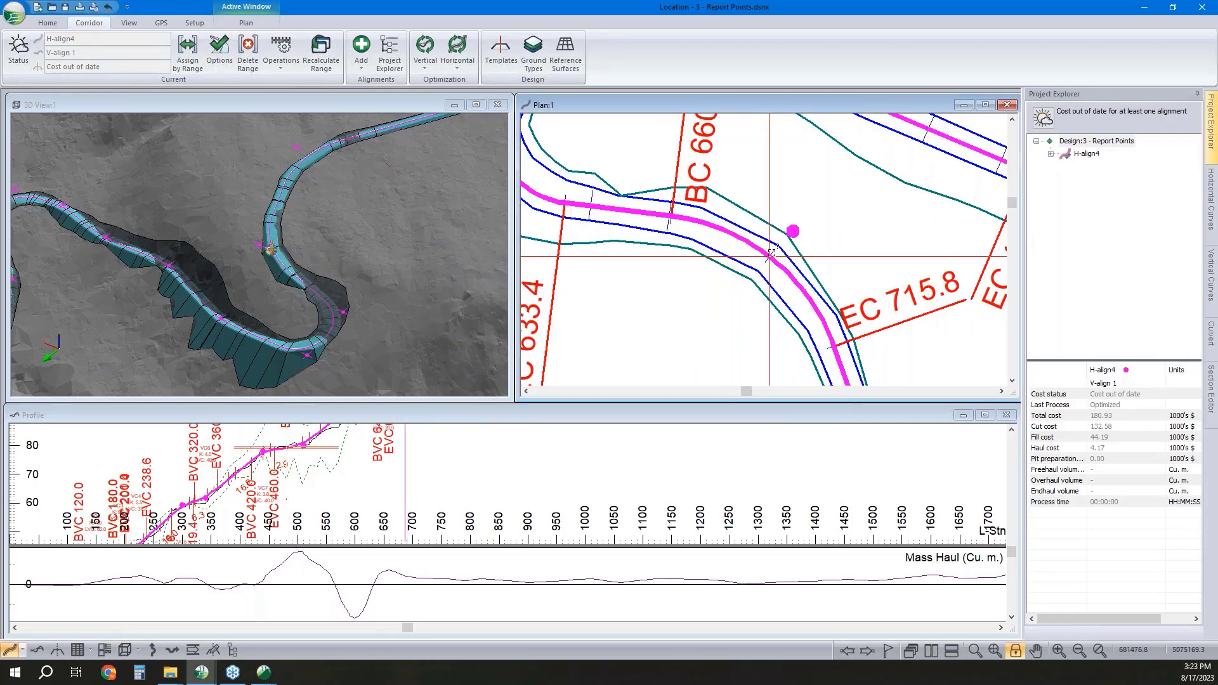
{"action": "mouse_move", "coordinate": [765, 268]}
{"action": "left_click", "coordinate": [800, 289]}
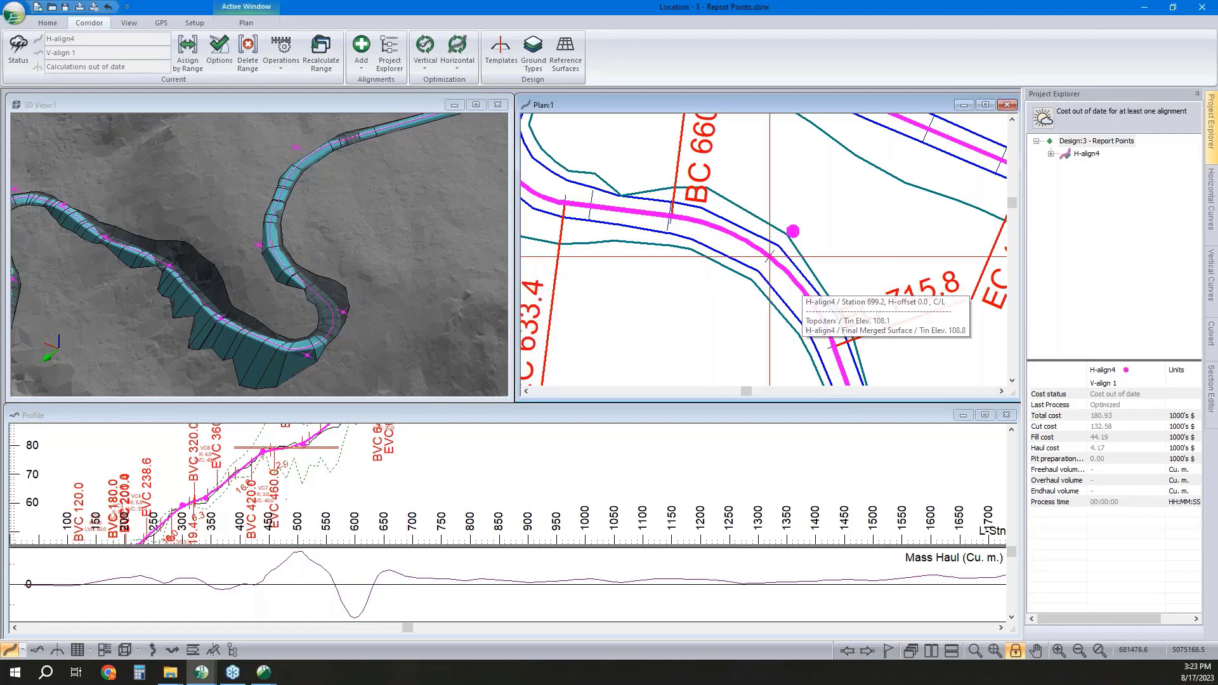
{"action": "right_click", "coordinate": [815, 245]}
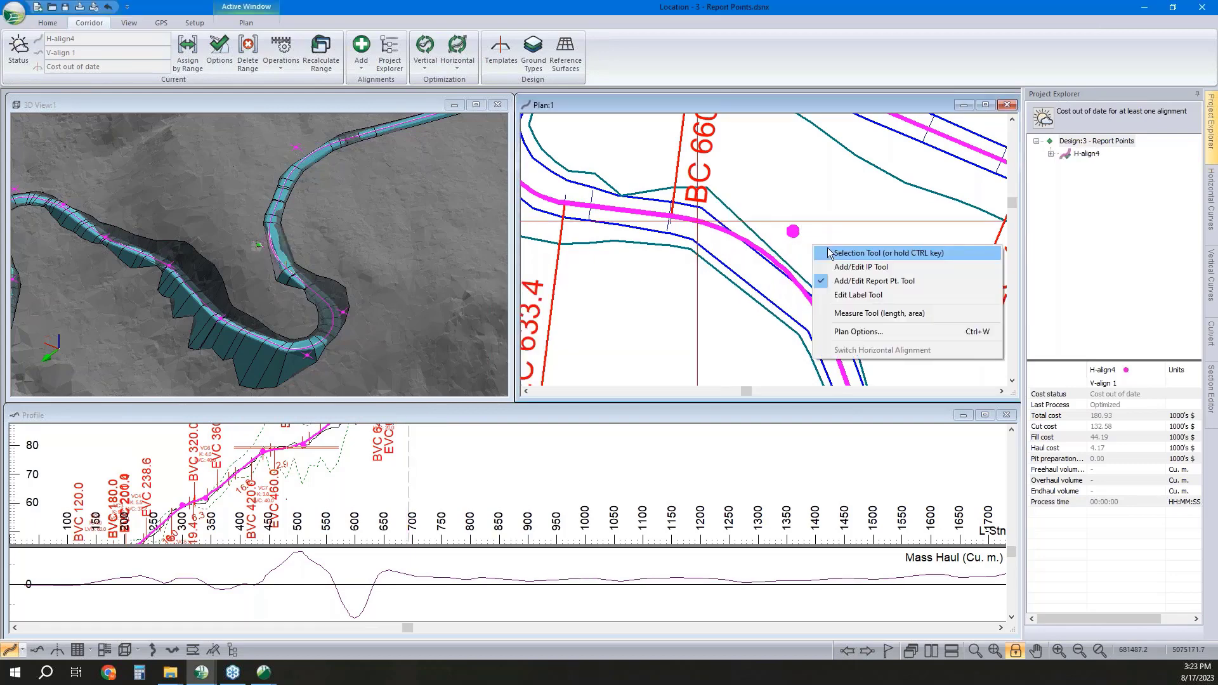
{"action": "left_click", "coordinate": [827, 253]}
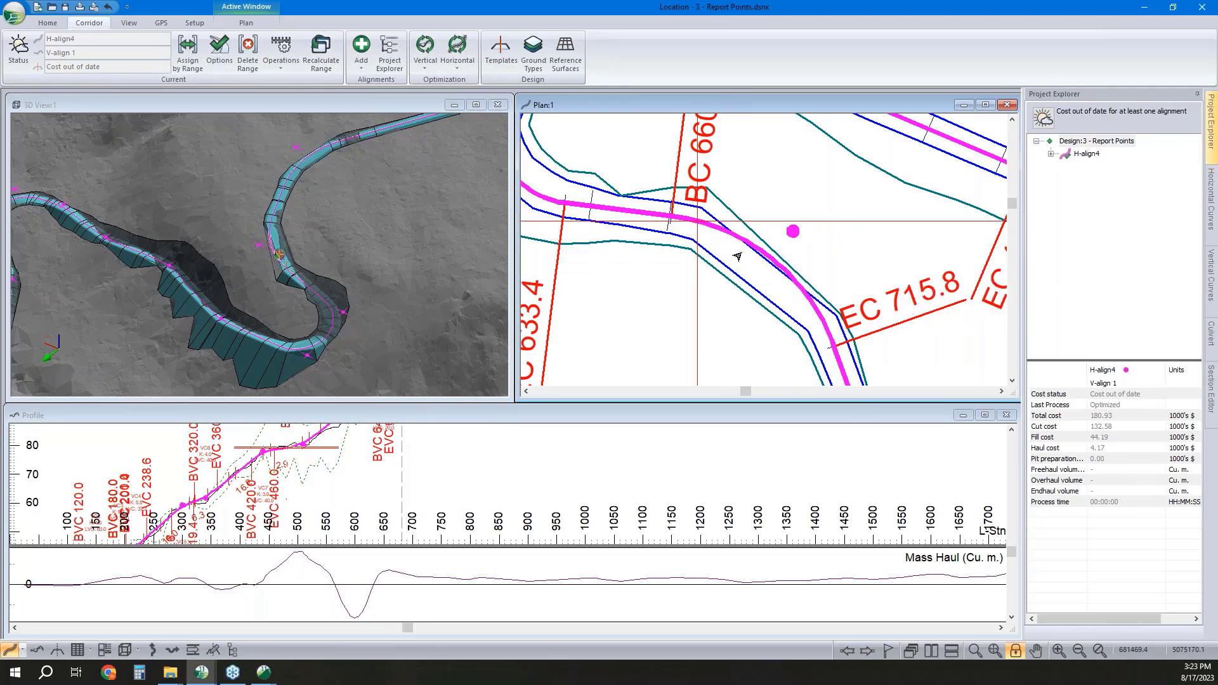
Turn on automatic interval report points for the H-align4 alignment and inspect the corridor sections in the 3D view
{"action": "scroll", "coordinate": [735, 252], "scroll_direction": "down", "scroll_amount": 2}
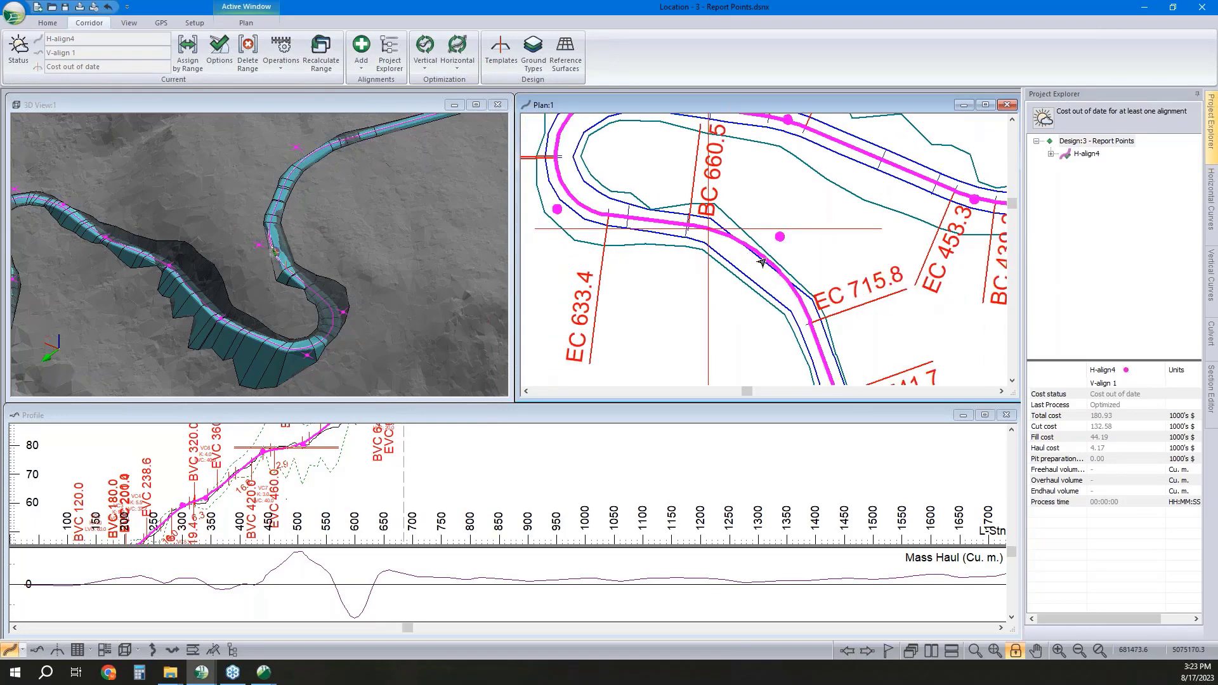
{"action": "mouse_move", "coordinate": [774, 279]}
{"action": "mouse_move", "coordinate": [309, 241]}
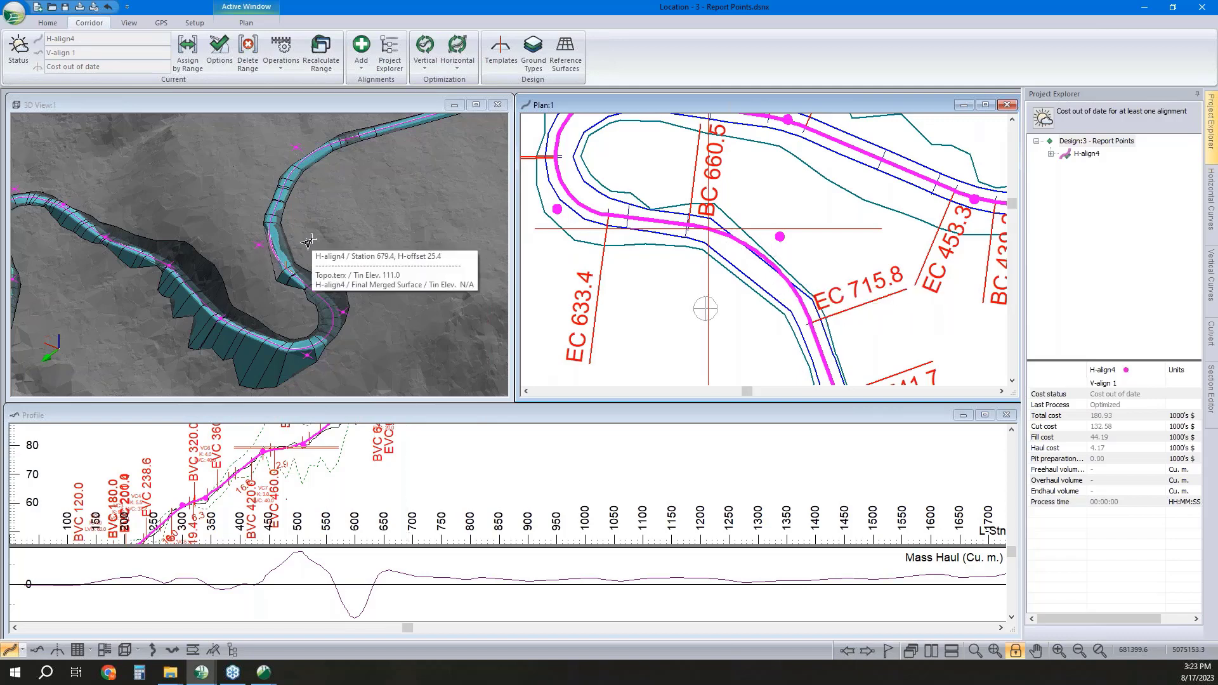
{"action": "left_click", "coordinate": [221, 59]}
{"action": "left_click", "coordinate": [485, 368]}
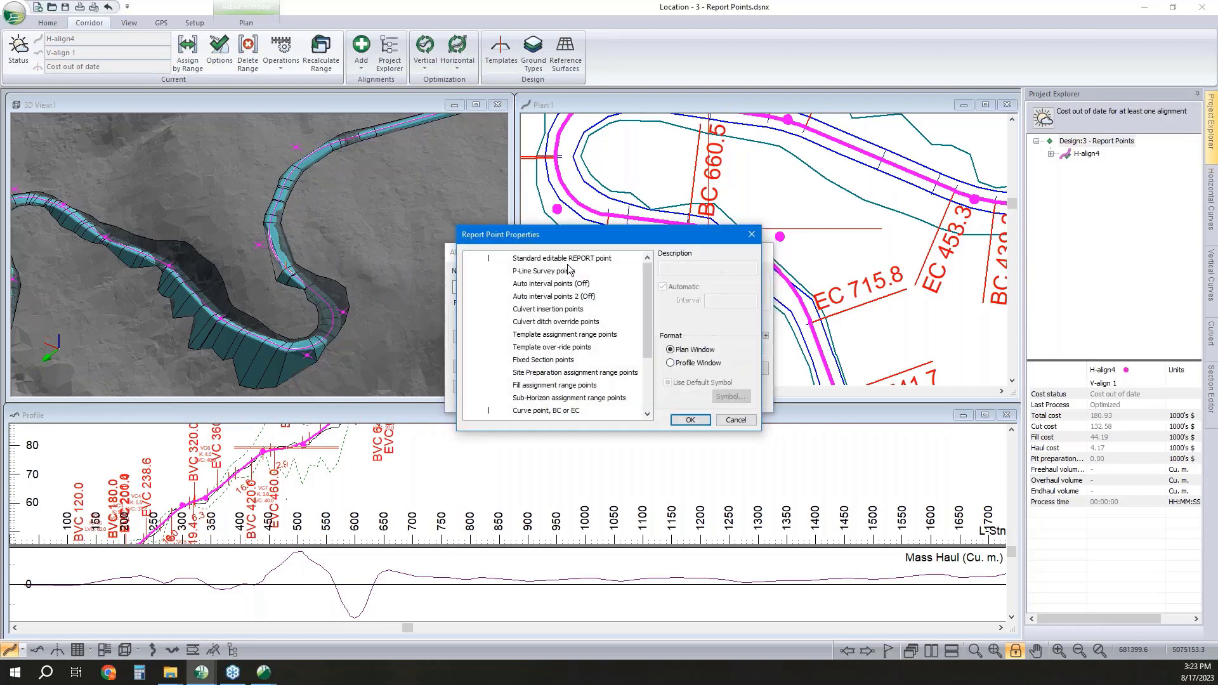
{"action": "left_click", "coordinate": [566, 285]}
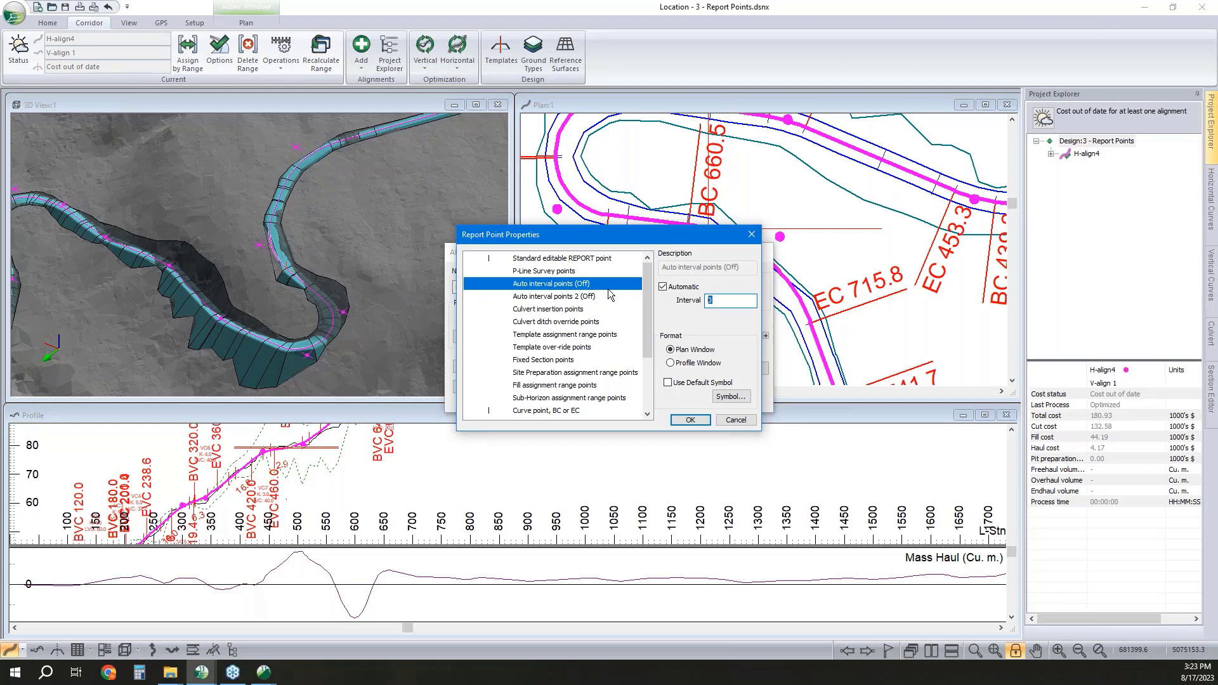
{"action": "left_click", "coordinate": [691, 420]}
{"action": "left_click", "coordinate": [664, 381]}
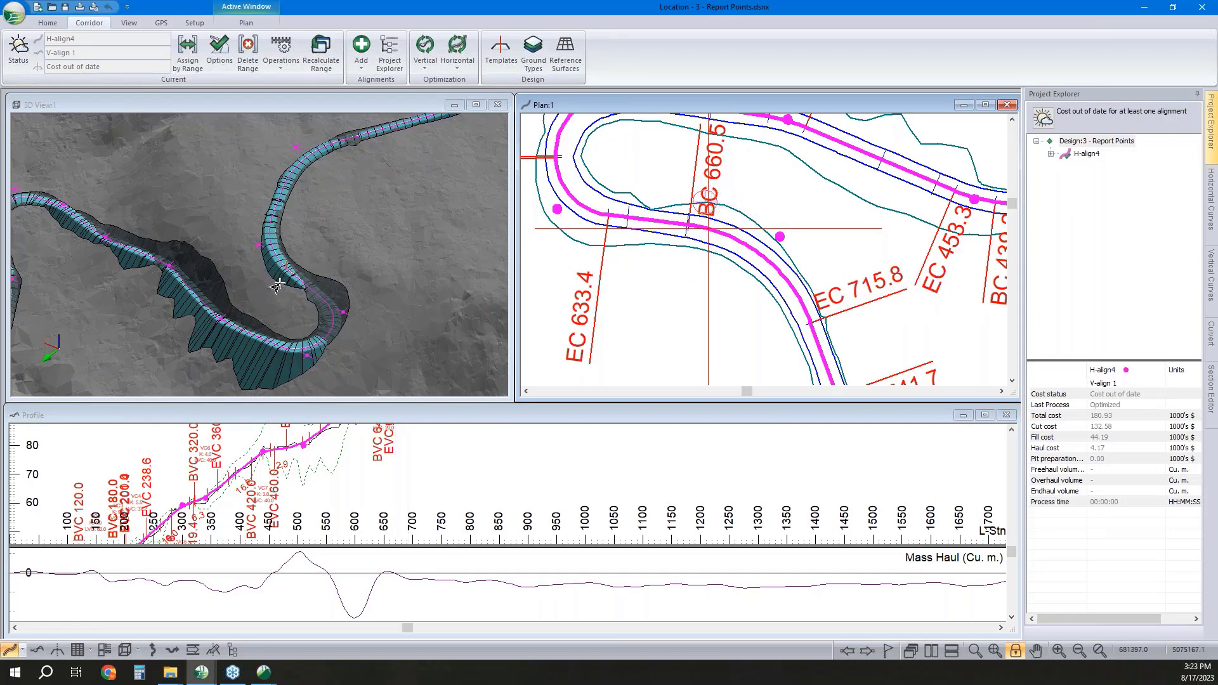
{"action": "mouse_move", "coordinate": [338, 289]}
{"action": "mouse_move", "coordinate": [283, 271]}
{"action": "mouse_move", "coordinate": [655, 221]}
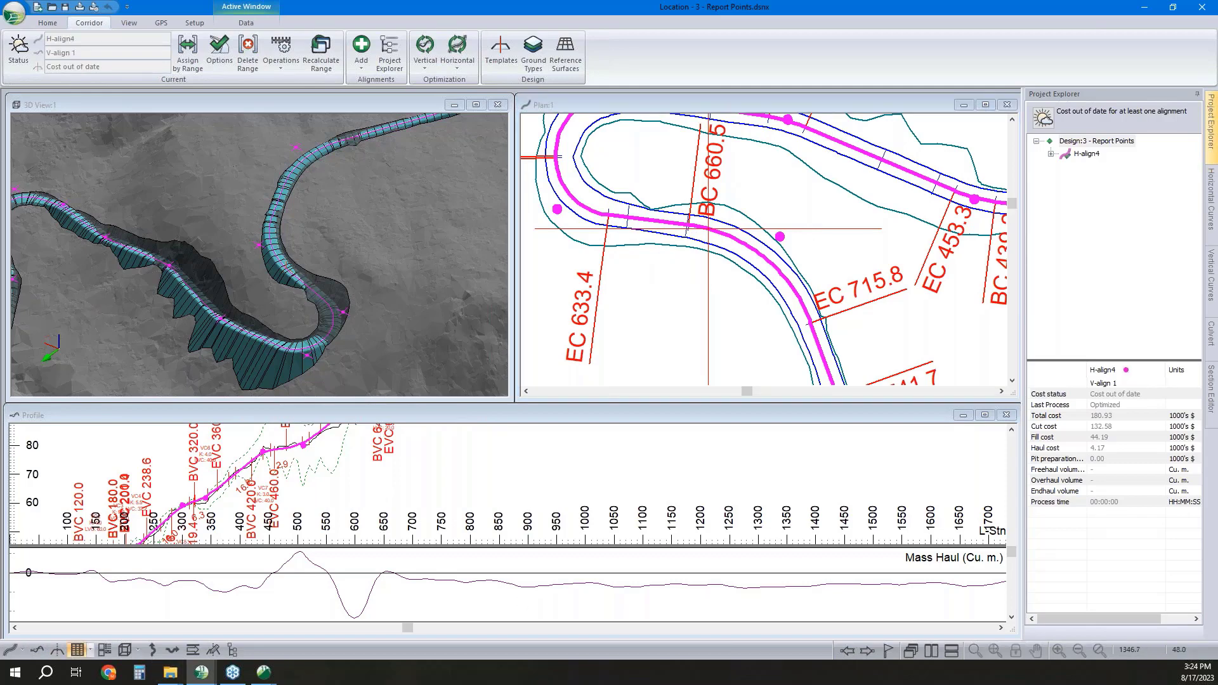
Tile the windows with the empty data window and turn on design totals for its alignment report
{"action": "left_click", "coordinate": [927, 649]}
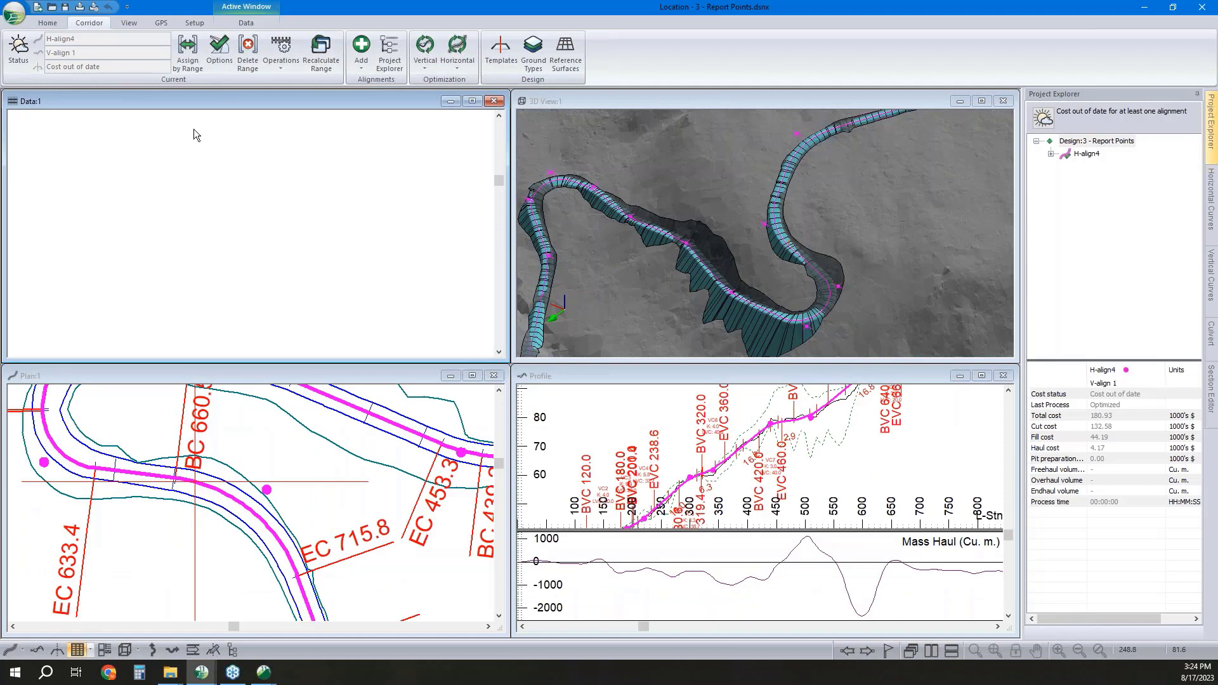
{"action": "right_click", "coordinate": [227, 158]}
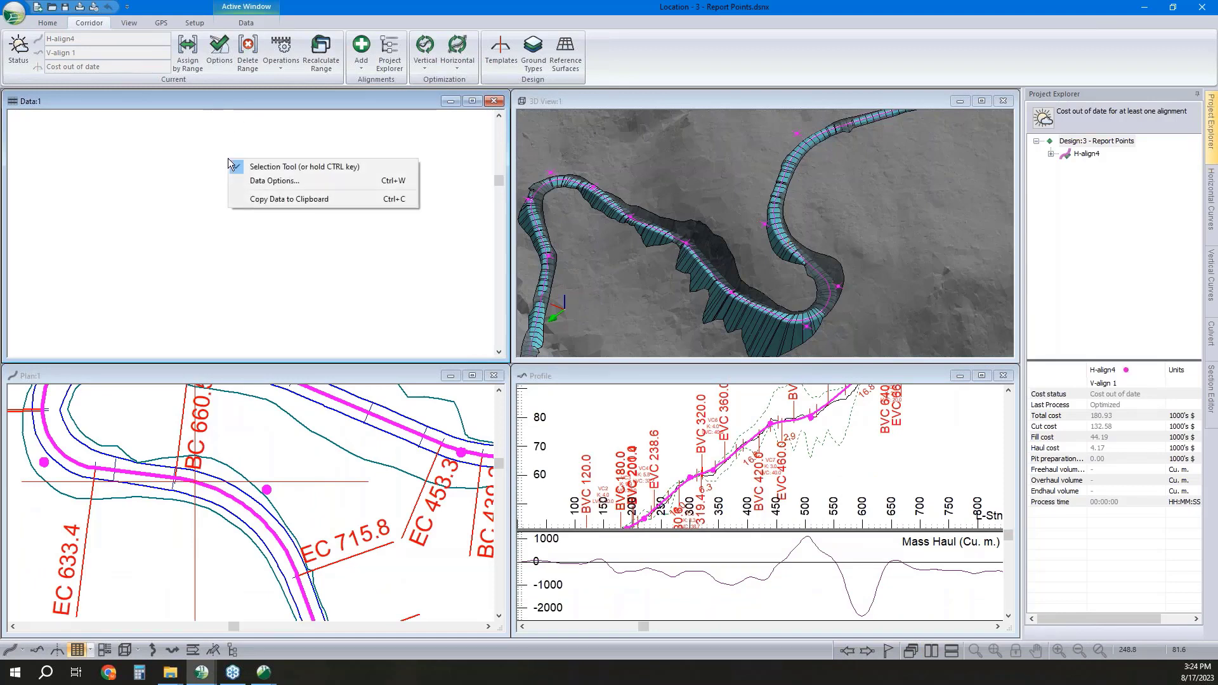
{"action": "left_click", "coordinate": [314, 183]}
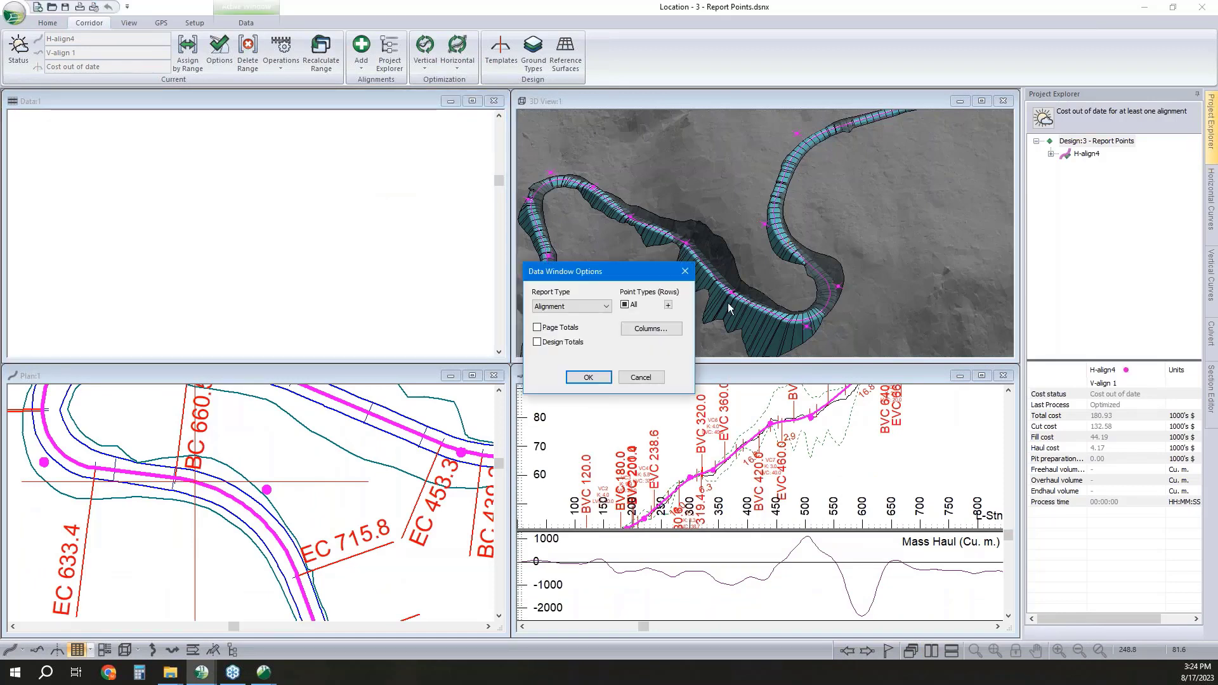
Add the L-Stn, Cut V. and Fill V. fields as columns of the data report and apply the options
{"action": "left_click", "coordinate": [647, 328]}
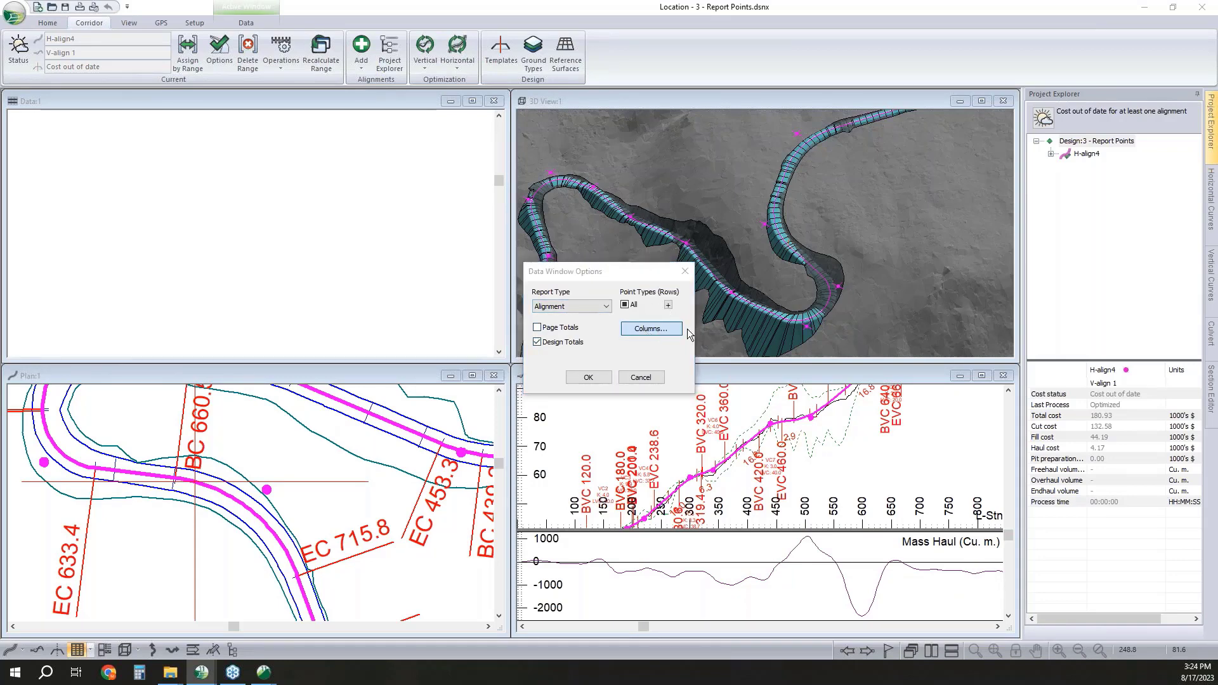
{"action": "scroll", "coordinate": [535, 309], "scroll_direction": "down", "scroll_amount": 2}
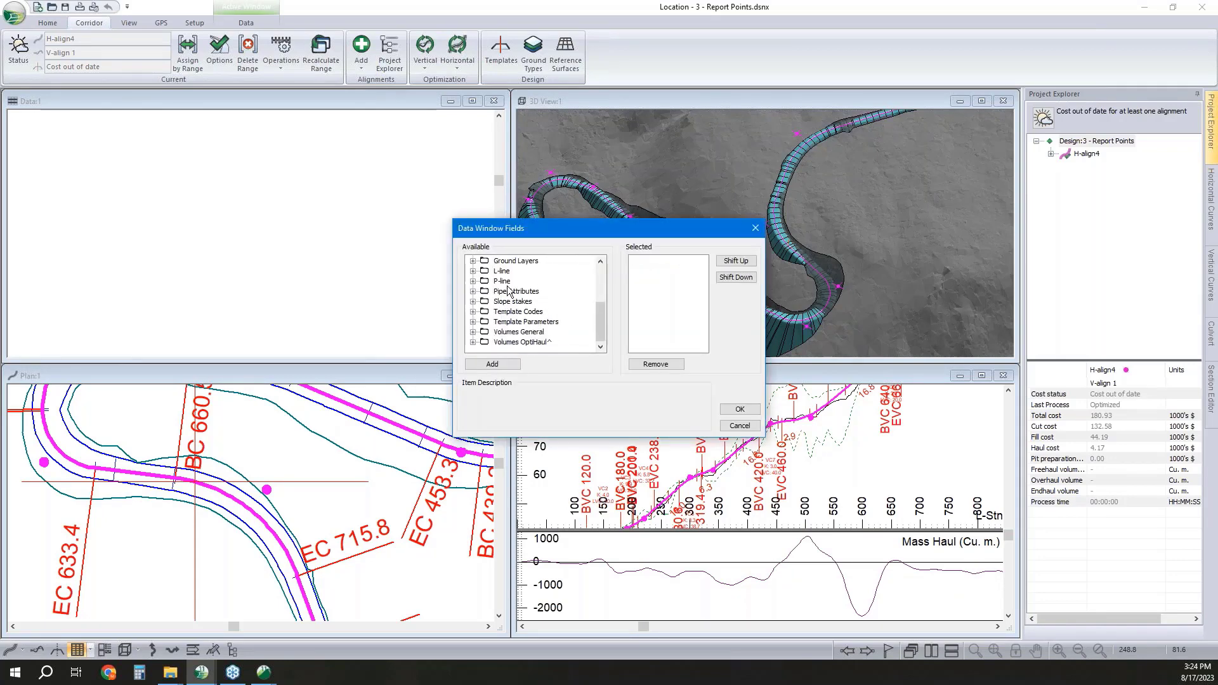
{"action": "double_click", "coordinate": [503, 270]}
{"action": "double_click", "coordinate": [512, 335]}
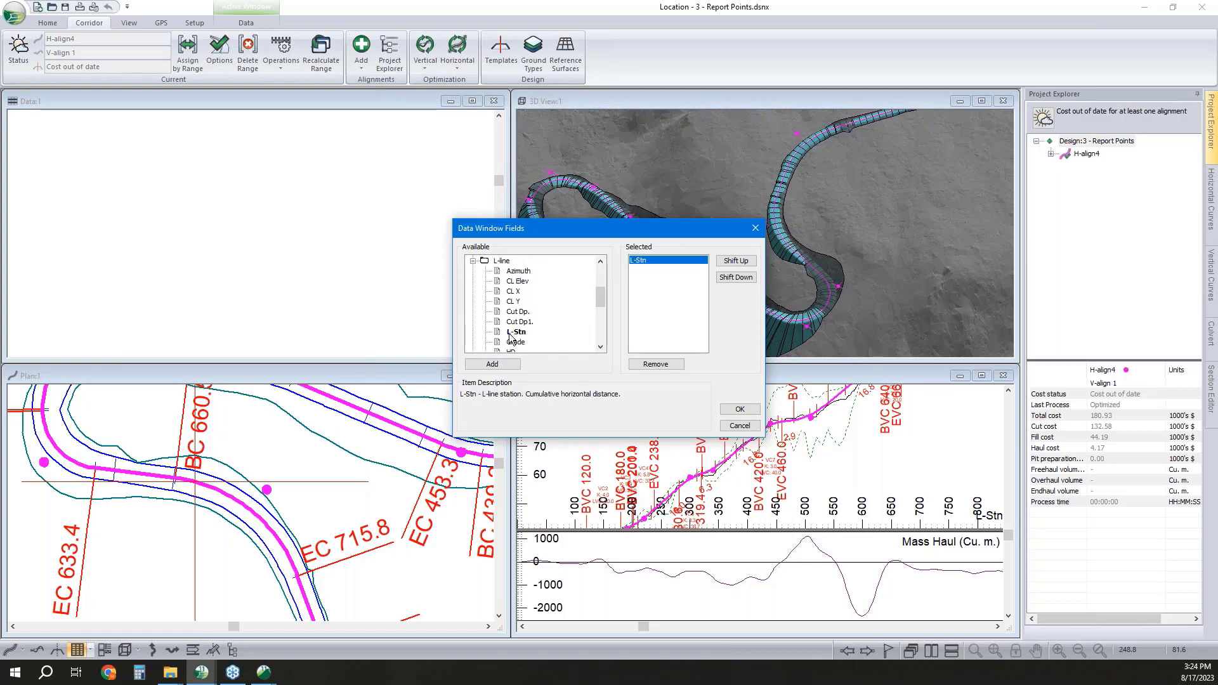
{"action": "scroll", "coordinate": [513, 331], "scroll_direction": "down", "scroll_amount": 6}
{"action": "double_click", "coordinate": [515, 330]}
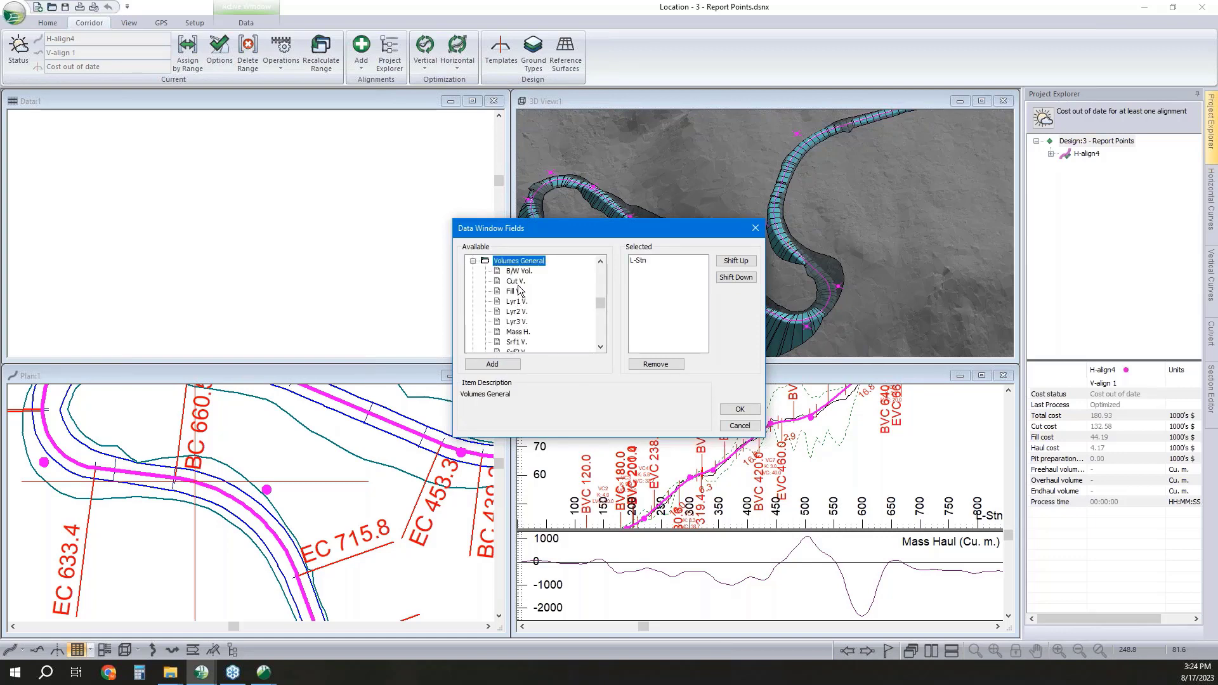
{"action": "double_click", "coordinate": [515, 281]}
{"action": "double_click", "coordinate": [515, 291]}
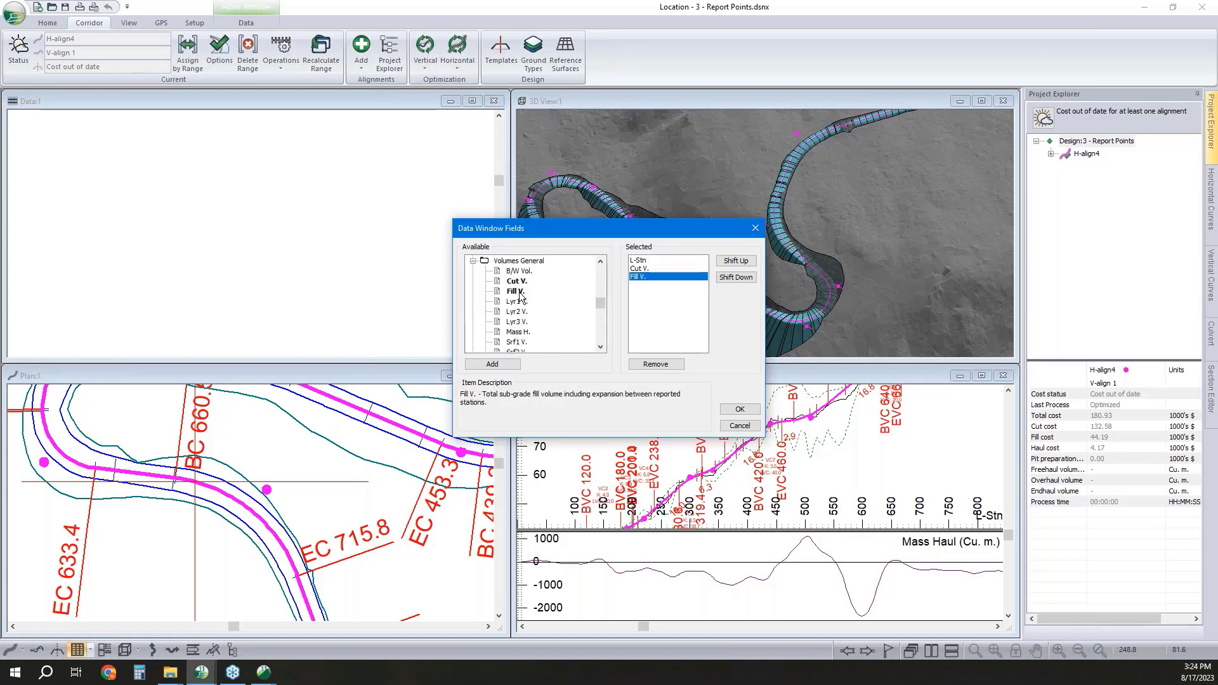
{"action": "left_click", "coordinate": [739, 410]}
{"action": "left_click", "coordinate": [584, 375]}
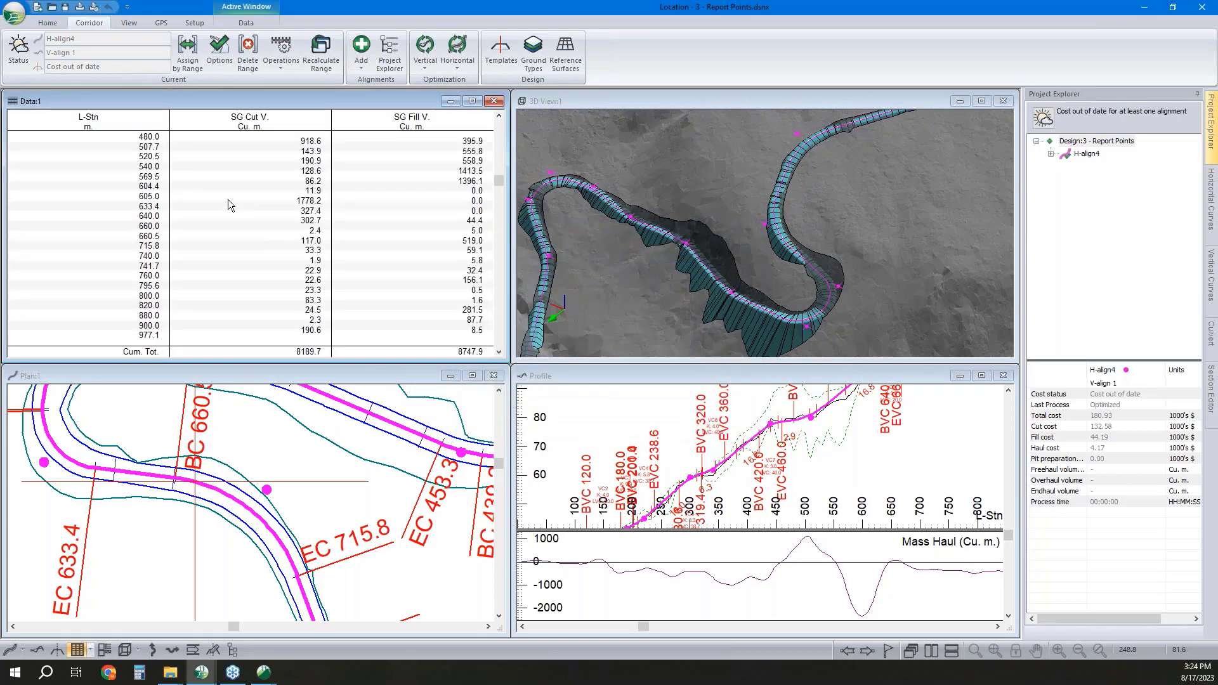
Include all point types as rows in the data report
{"action": "right_click", "coordinate": [351, 201]}
{"action": "left_click", "coordinate": [412, 227]}
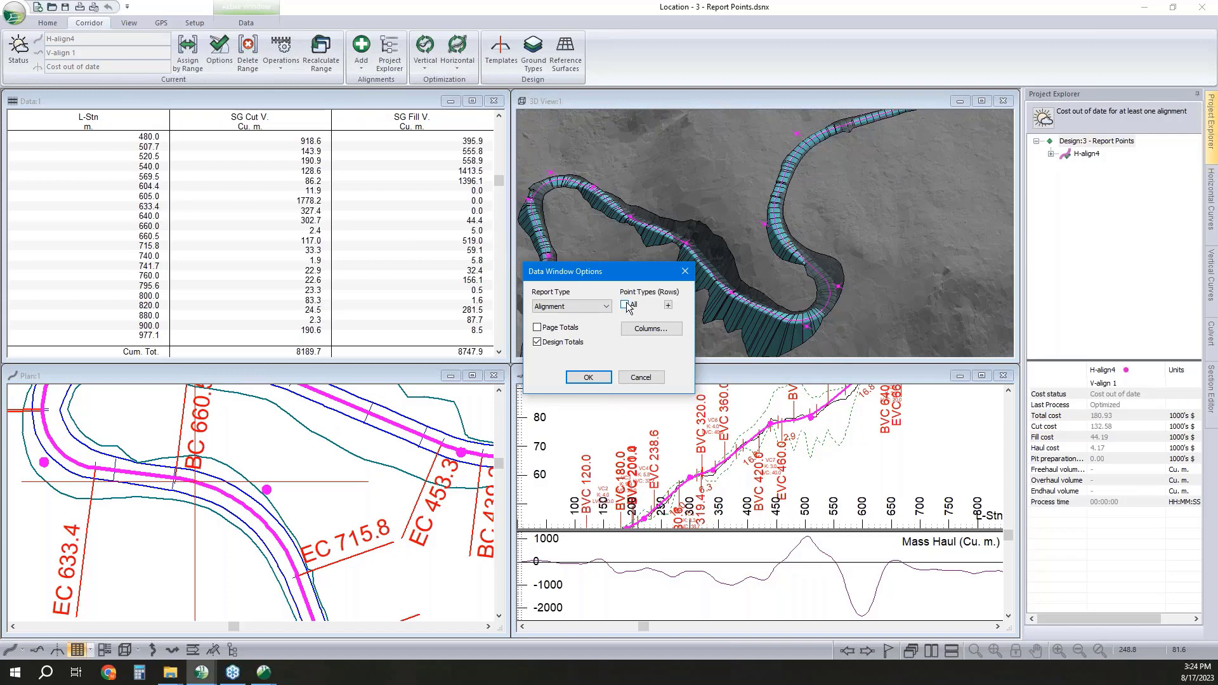
{"action": "left_click", "coordinate": [625, 304]}
{"action": "left_click", "coordinate": [588, 377]}
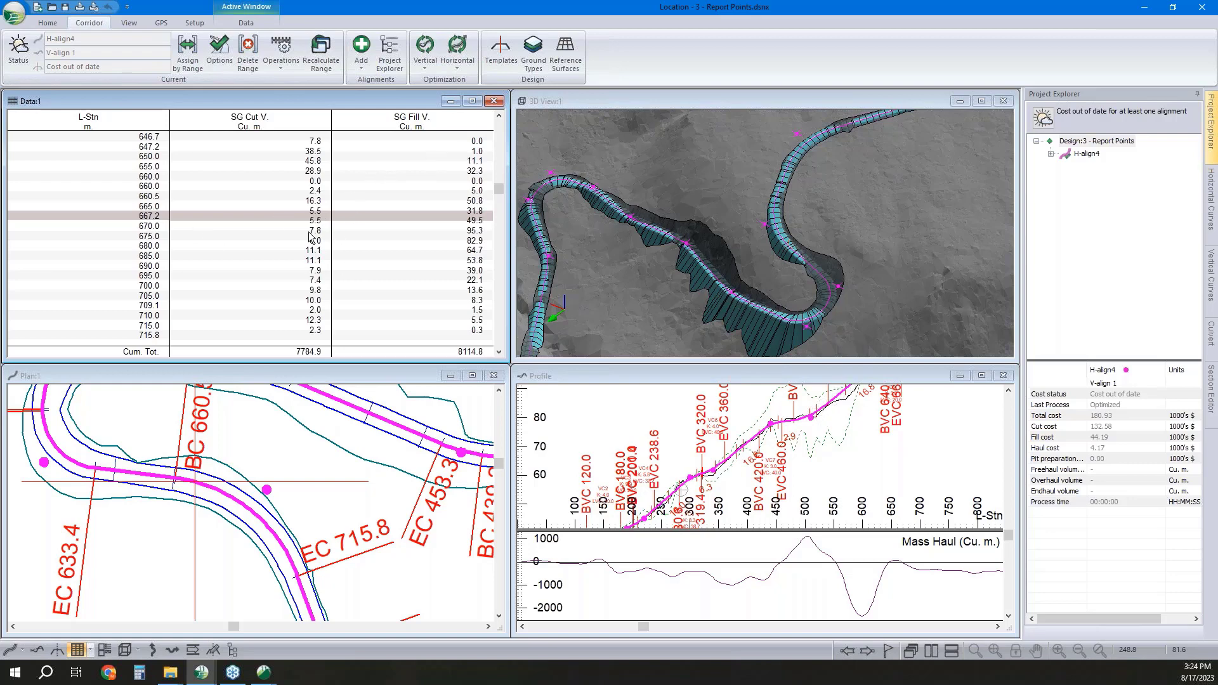
Check the data report's point type setting without changes and examine the rows near the end of the alignment
{"action": "right_click", "coordinate": [332, 183]}
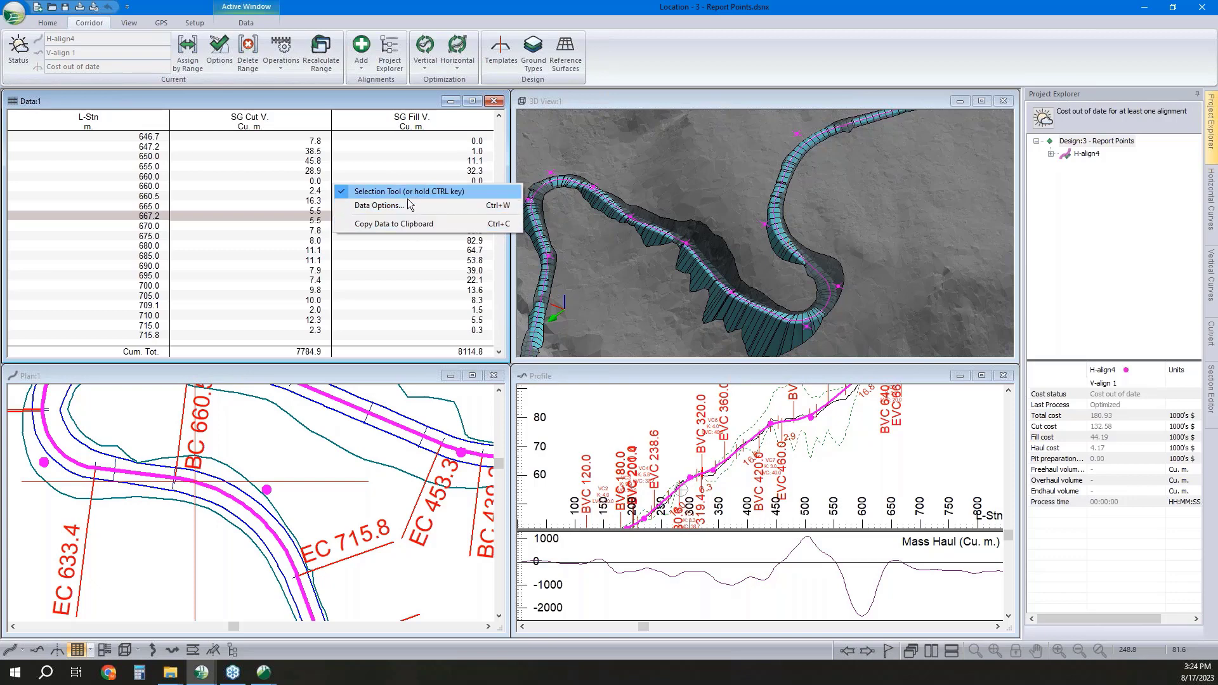
{"action": "left_click", "coordinate": [406, 205]}
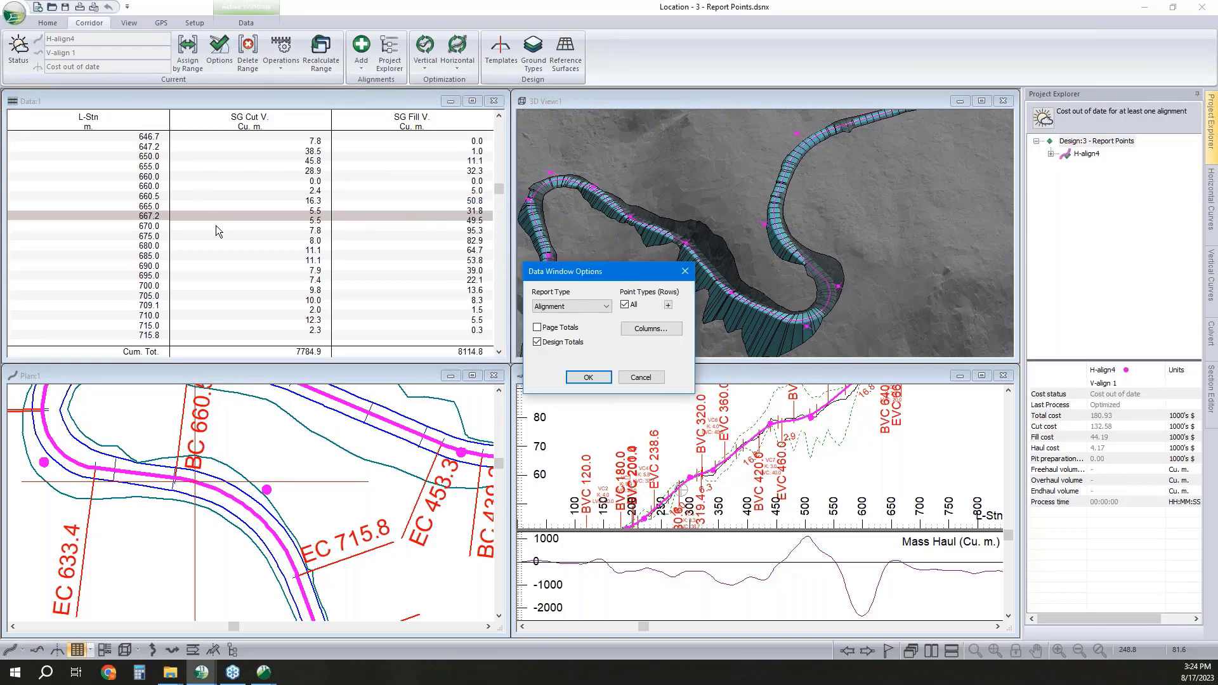
{"action": "left_click", "coordinate": [641, 378]}
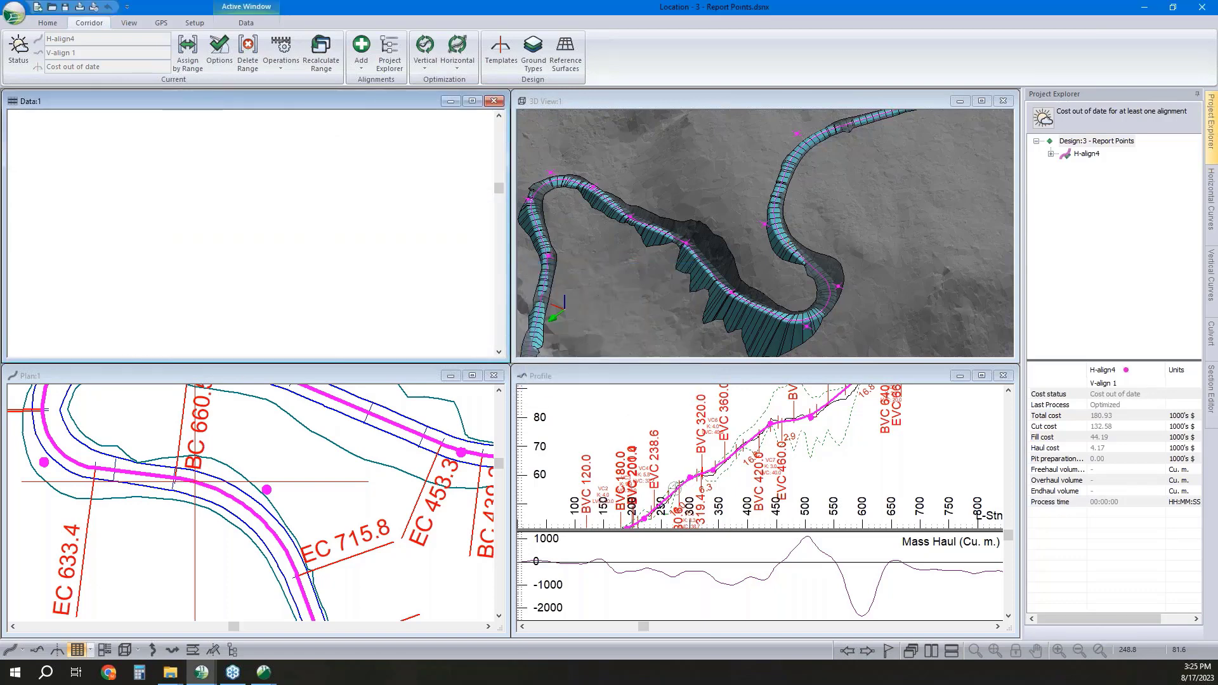
{"action": "left_click_drag", "start_coordinate": [500, 191], "coordinate": [505, 336]}
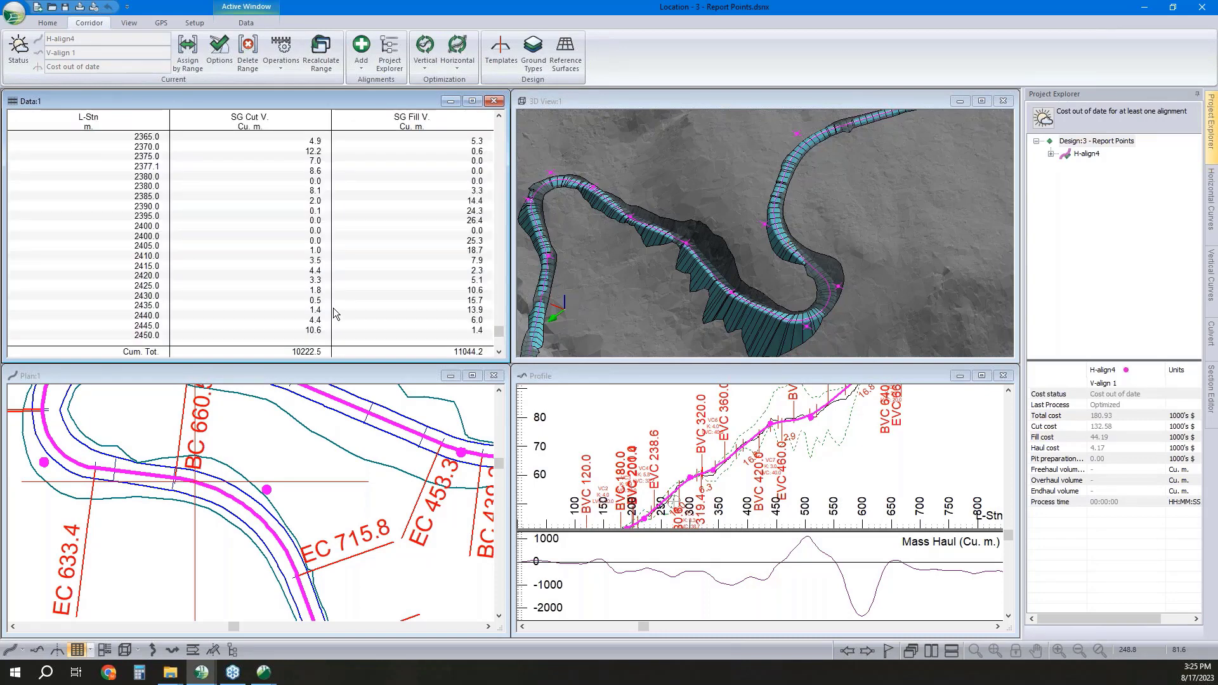
Exclude every point type from the data report's row selection
{"action": "right_click", "coordinate": [348, 274]}
{"action": "left_click", "coordinate": [402, 299]}
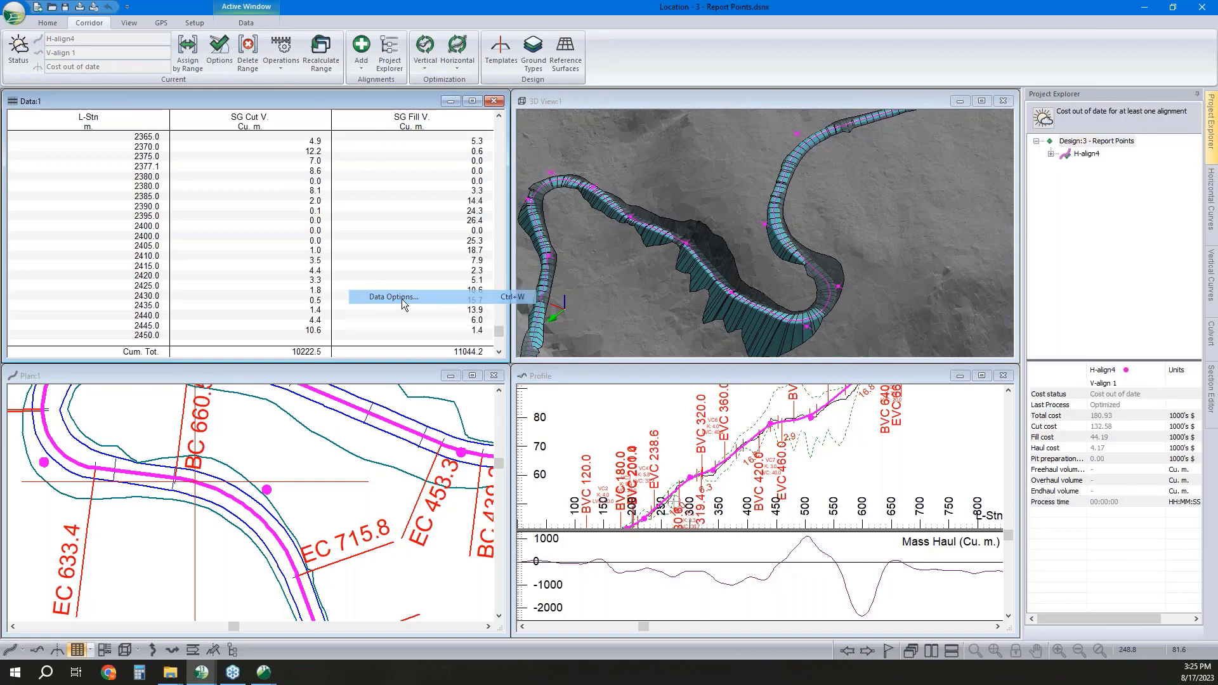
{"action": "left_click", "coordinate": [668, 305]}
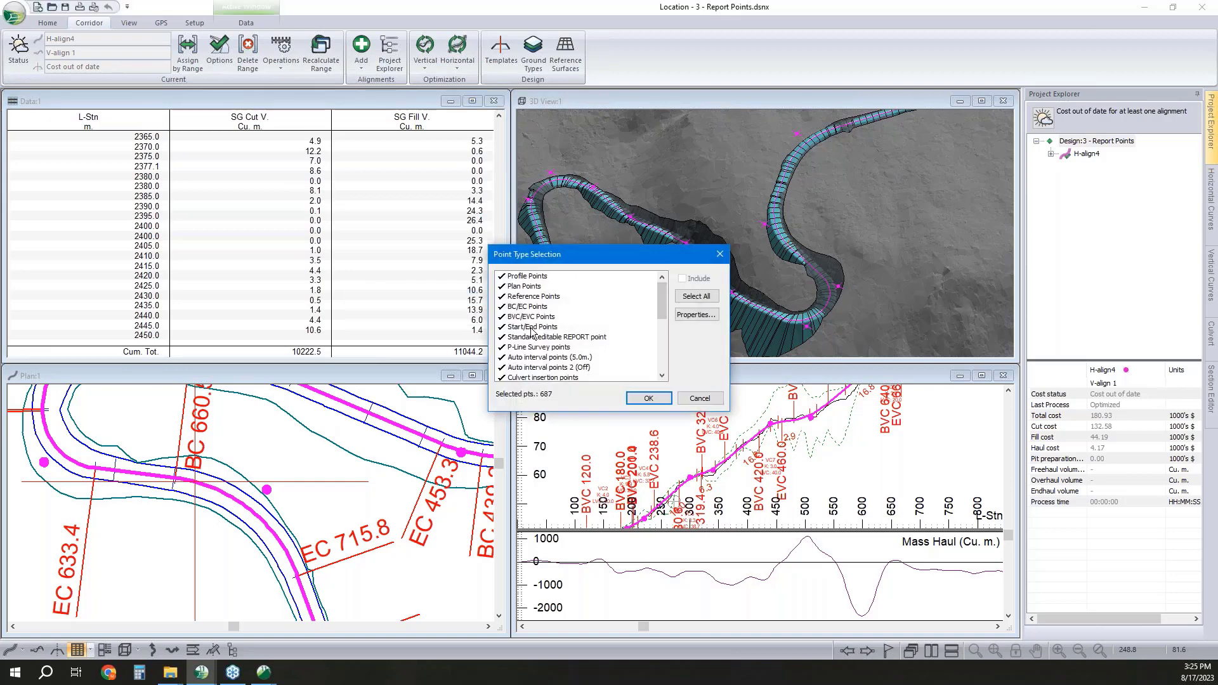
{"action": "left_click", "coordinate": [696, 296]}
{"action": "left_click", "coordinate": [682, 279]}
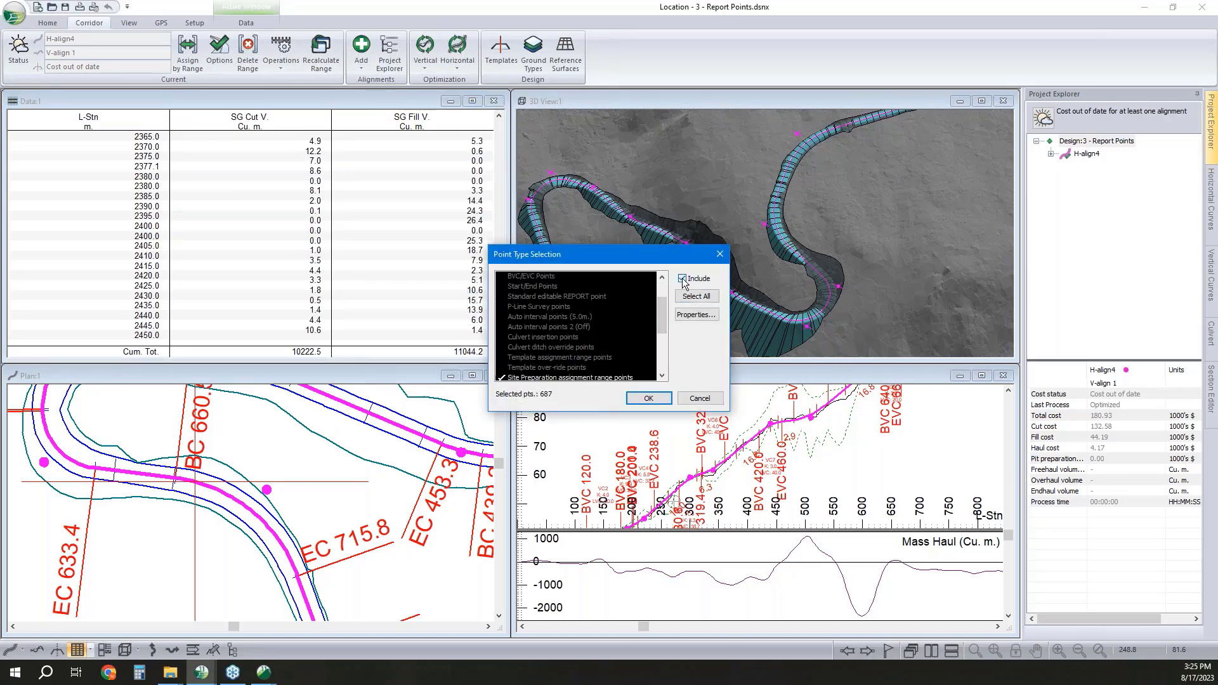
{"action": "scroll", "coordinate": [576, 286], "scroll_direction": "down", "scroll_amount": 4}
{"action": "scroll", "coordinate": [568, 288], "scroll_direction": "up", "scroll_amount": 4}
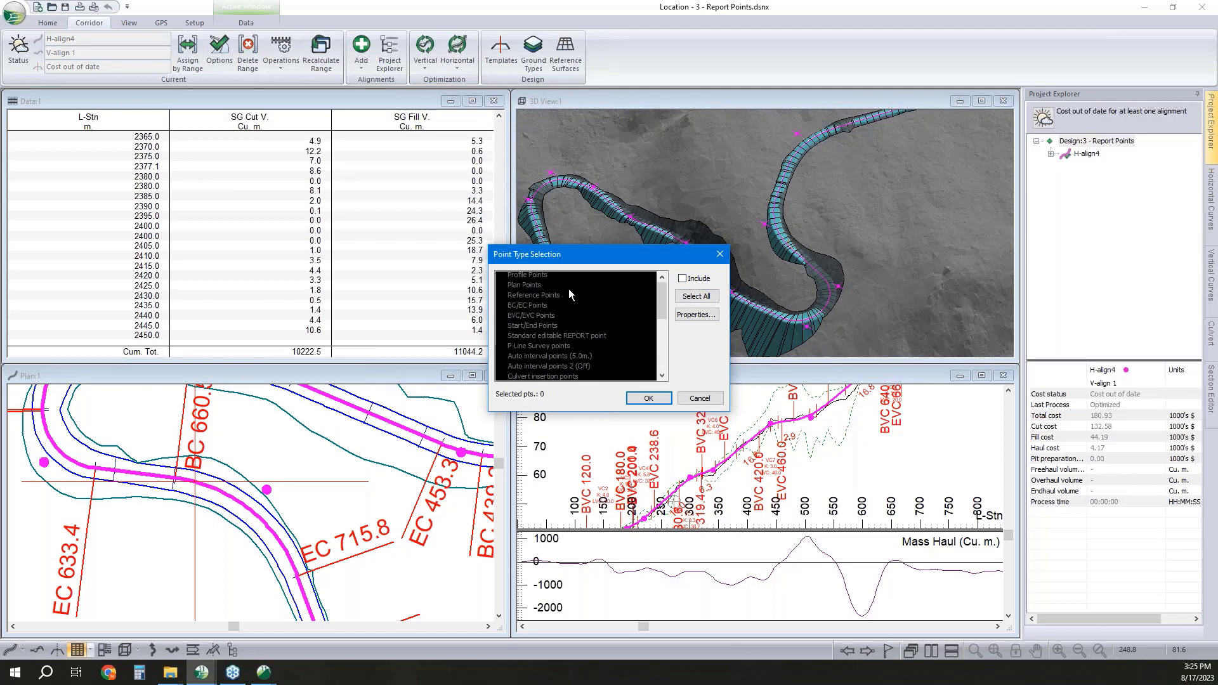
Include Auto interval points 2 in the report rows, make them automatic at an interval of 100 m, and apply
{"action": "left_click", "coordinate": [556, 368]}
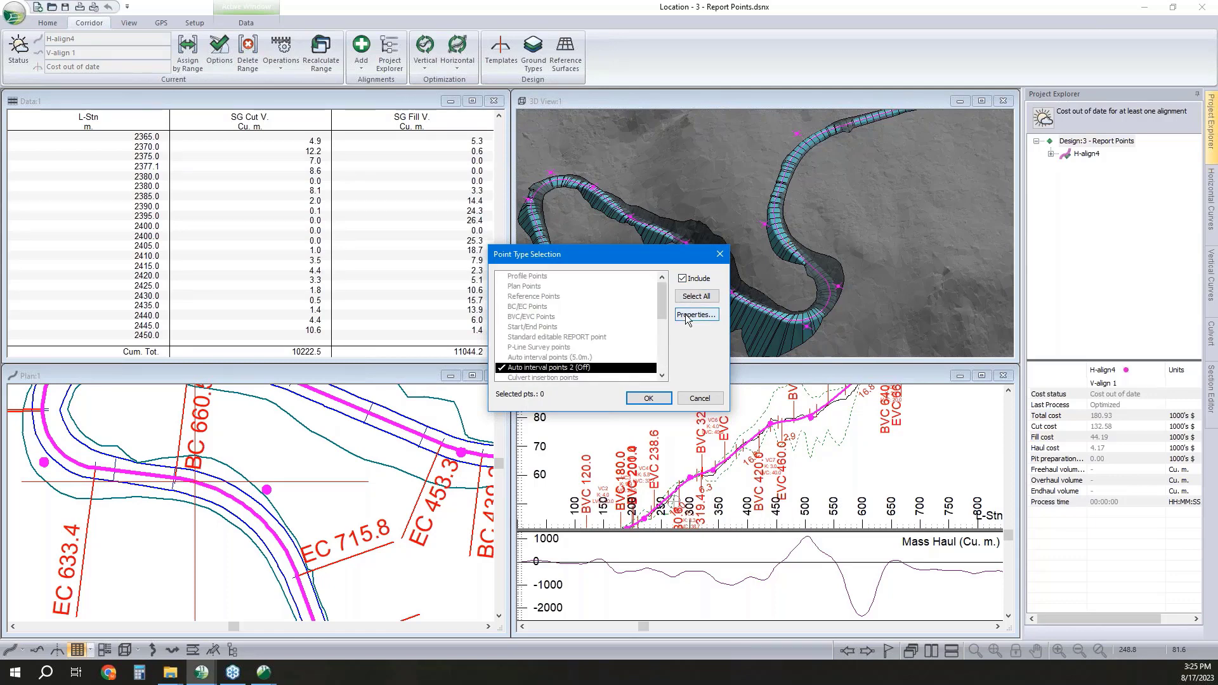
{"action": "left_click", "coordinate": [705, 315]}
{"action": "left_click", "coordinate": [671, 293]}
{"action": "key", "text": "Tab"}
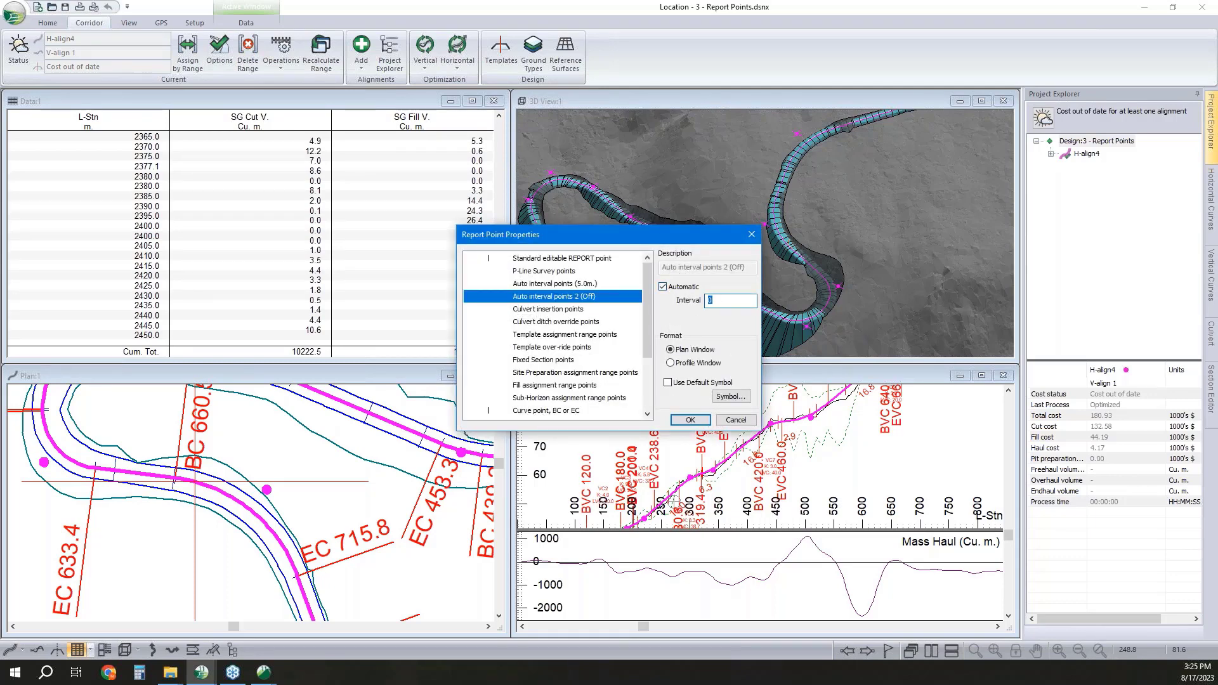
{"action": "type", "text": "100"}
{"action": "left_click", "coordinate": [689, 420]}
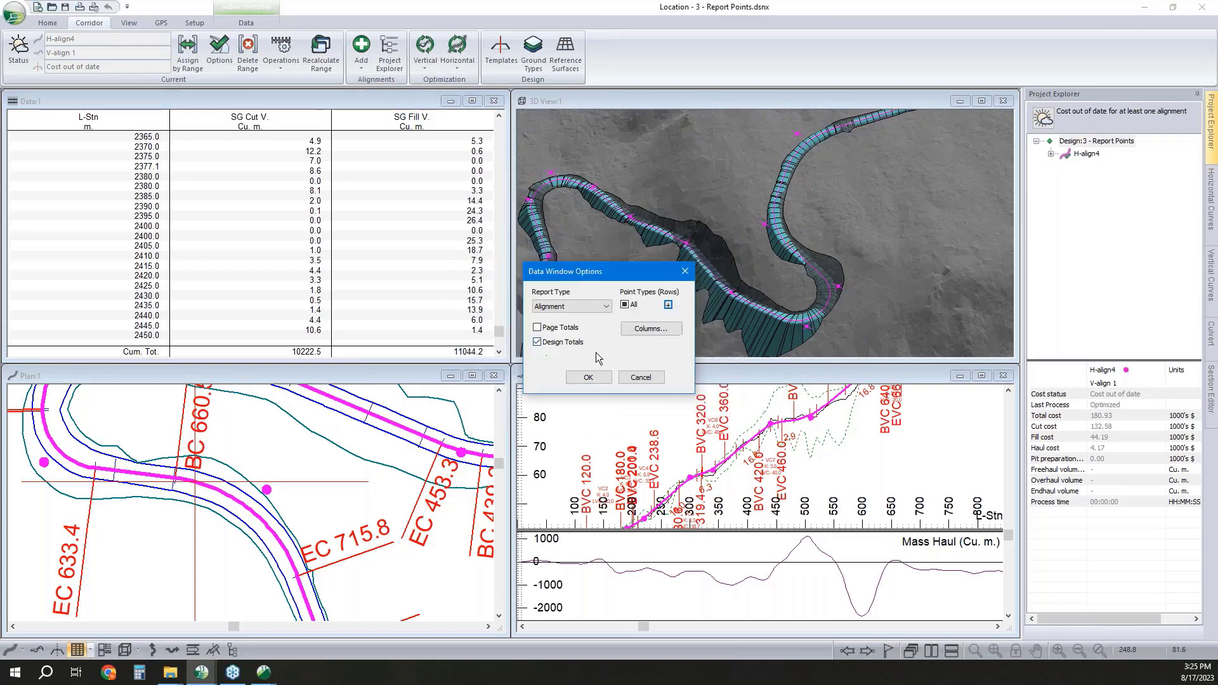
{"action": "left_click", "coordinate": [588, 379]}
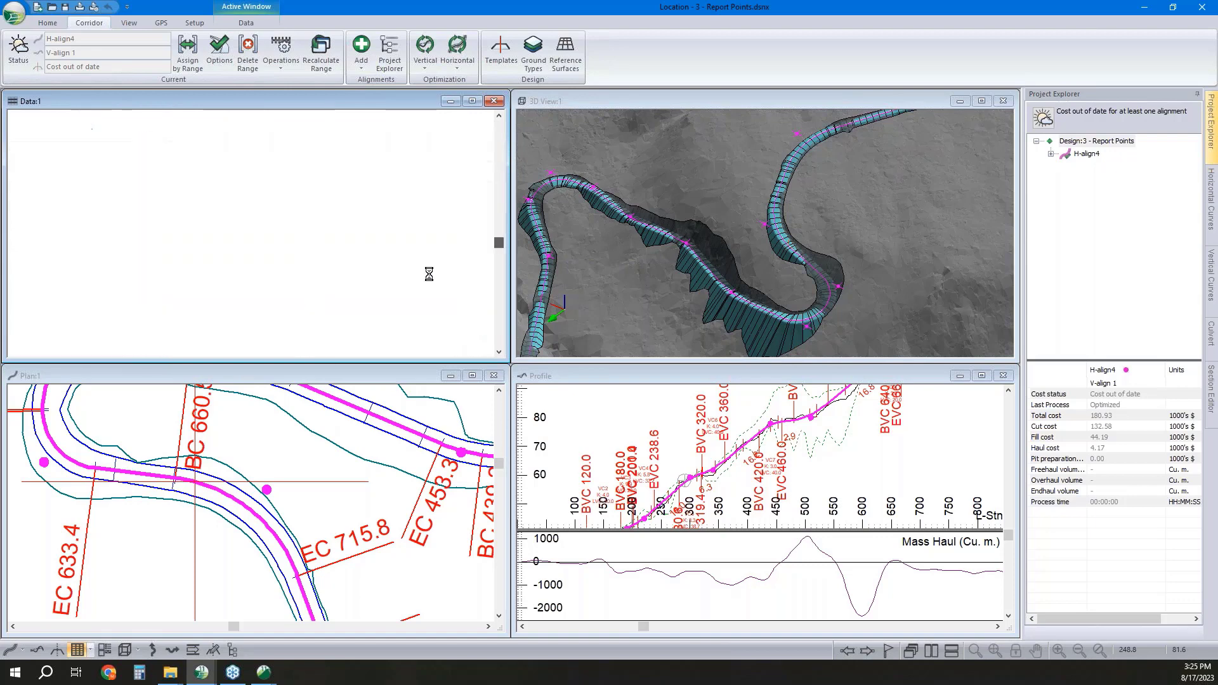
Locate the report's final station row in the plan and profile, then review the included point types without changes
{"action": "left_click", "coordinate": [146, 246]}
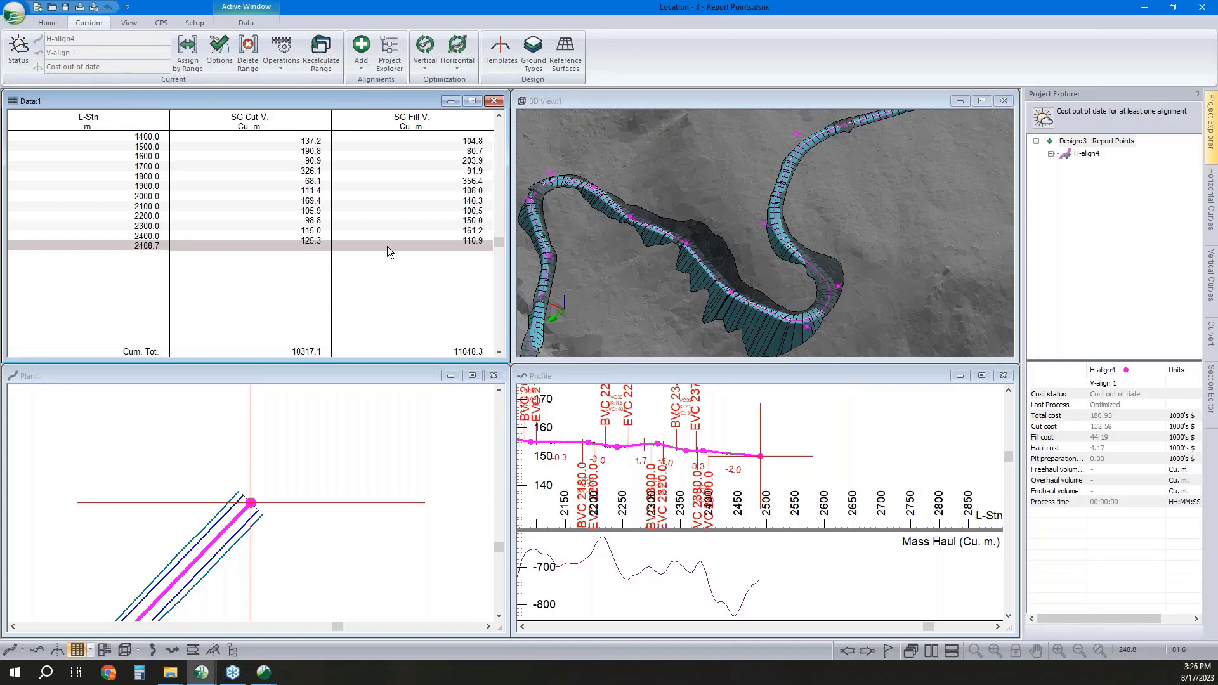
{"action": "right_click", "coordinate": [386, 217]}
{"action": "left_click", "coordinate": [439, 236]}
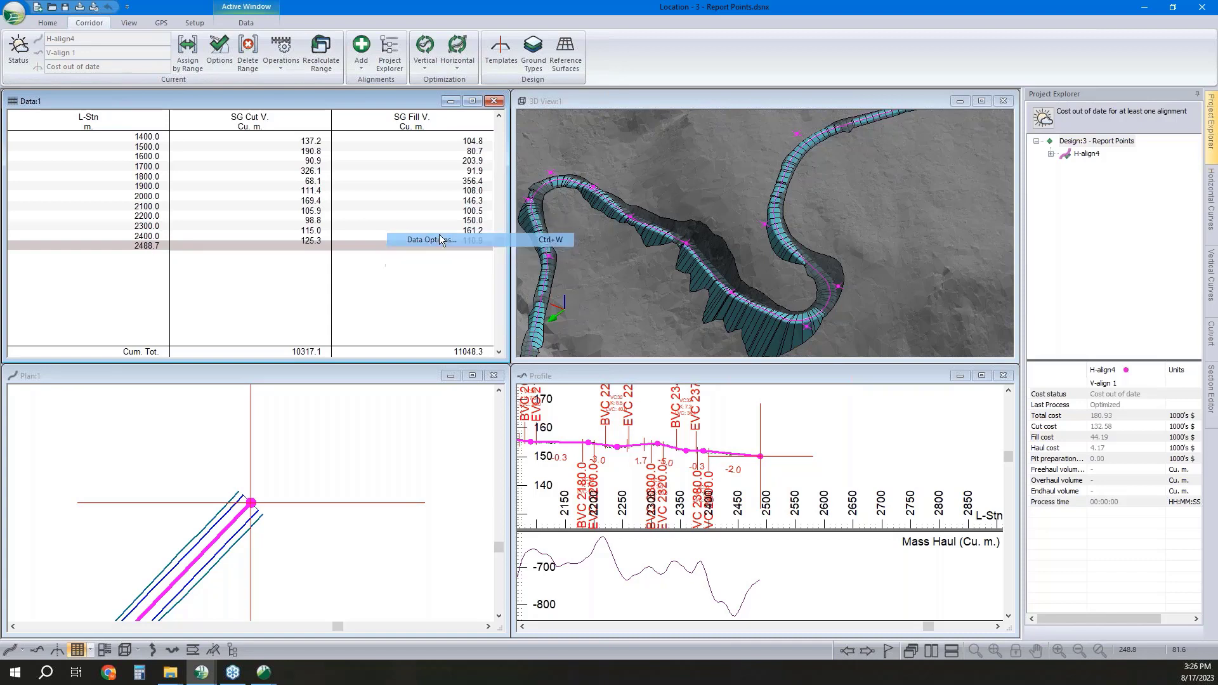
{"action": "left_click", "coordinate": [668, 306]}
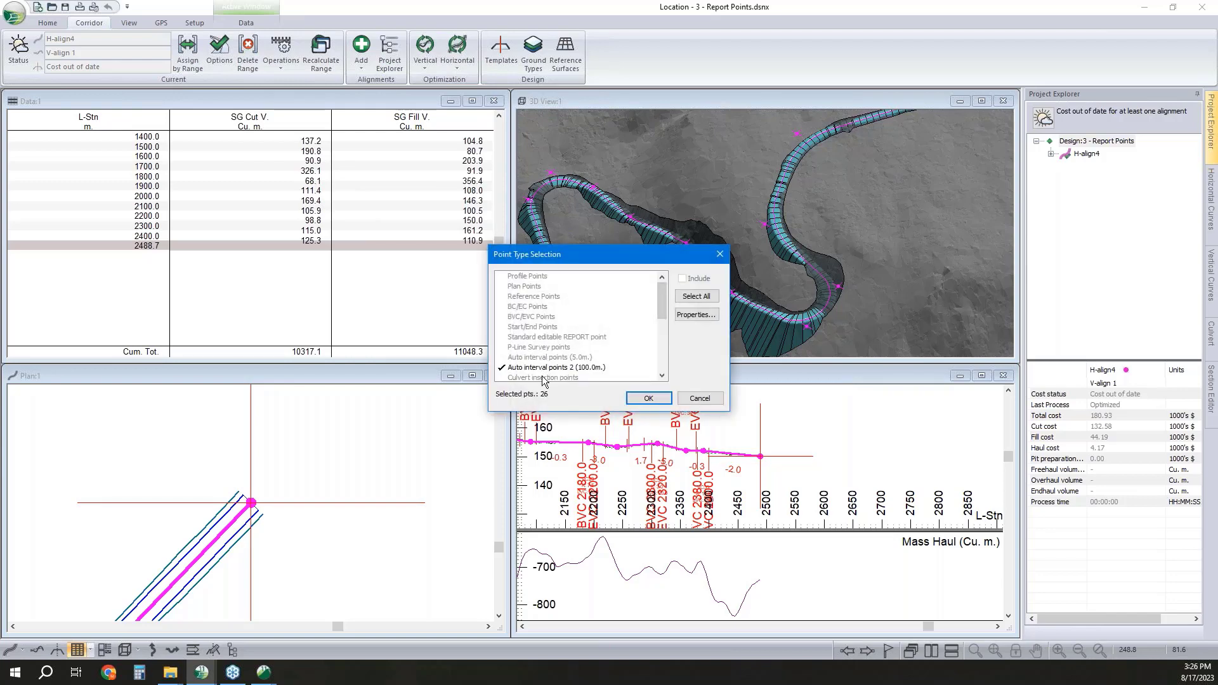
{"action": "left_click", "coordinate": [700, 398]}
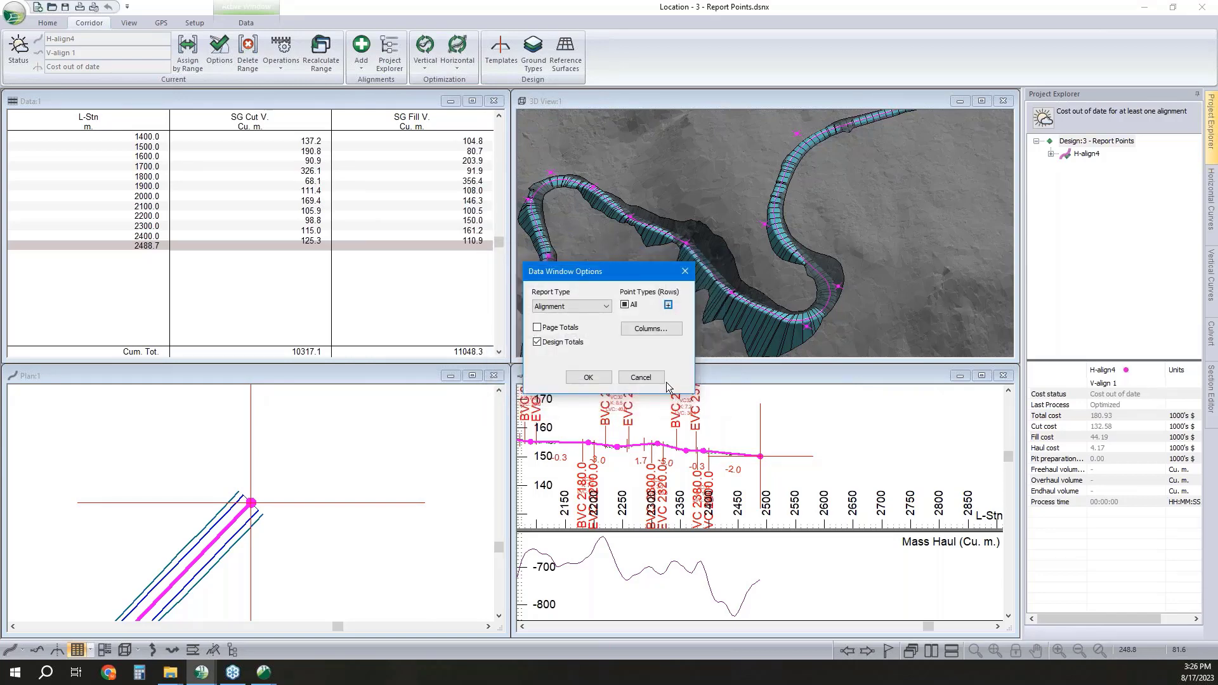
{"action": "left_click", "coordinate": [644, 378]}
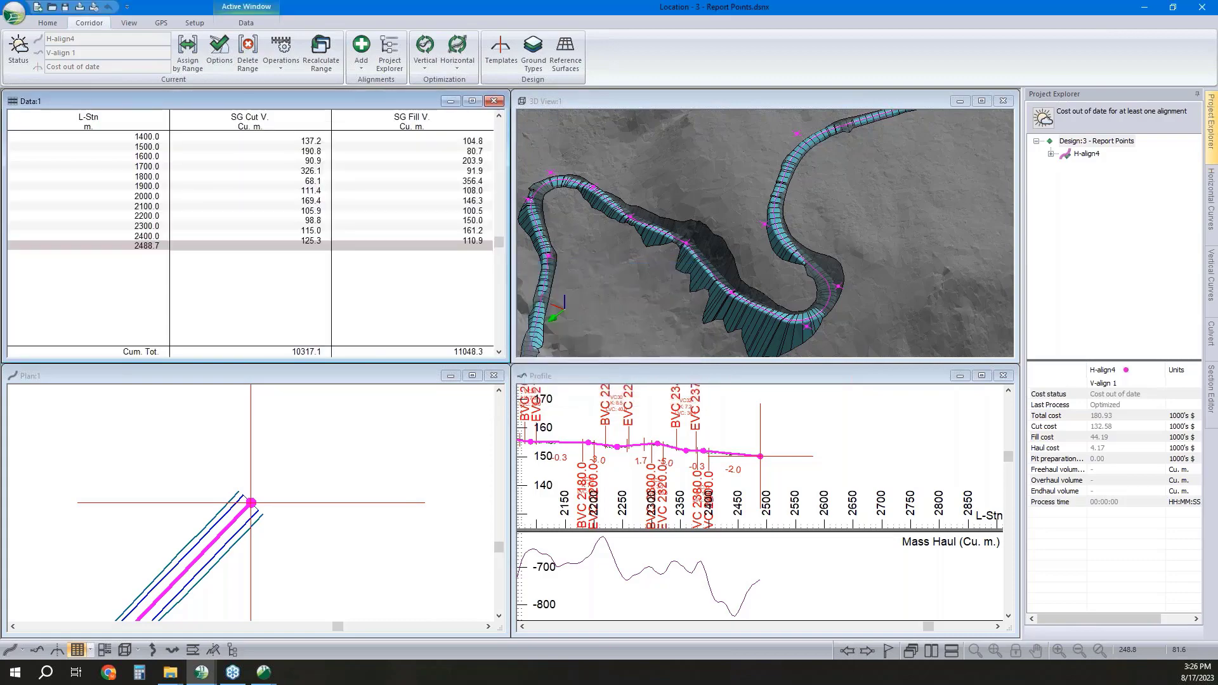
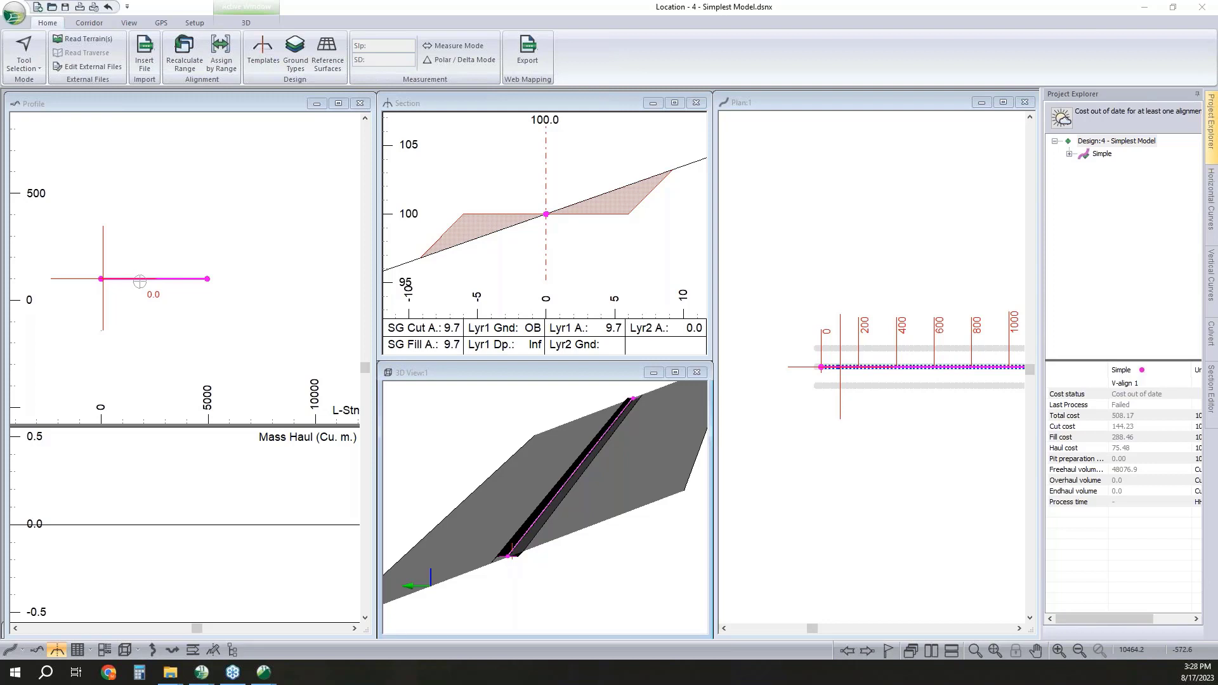
Inspect the straight corridor of the 4 - Simplest Model design along its length in the 3D view
{"action": "left_click_drag", "start_coordinate": [506, 505], "coordinate": [541, 536]}
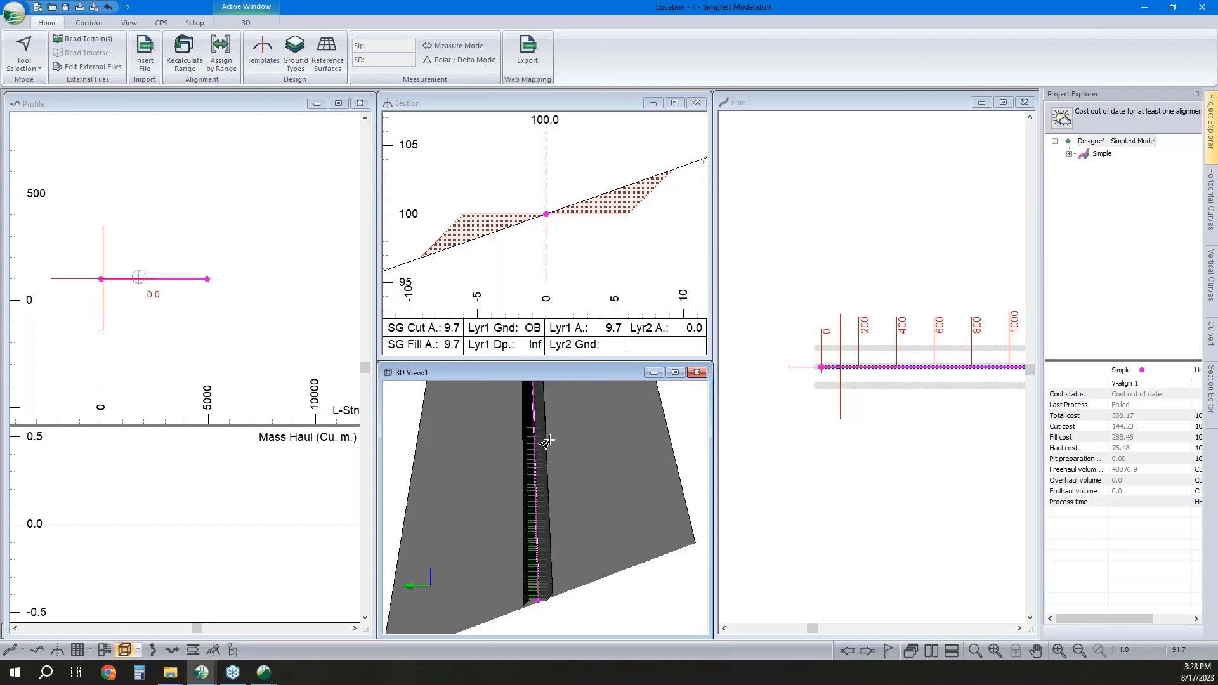
{"action": "mouse_move", "coordinate": [546, 442]}
{"action": "mouse_move", "coordinate": [764, 250]}
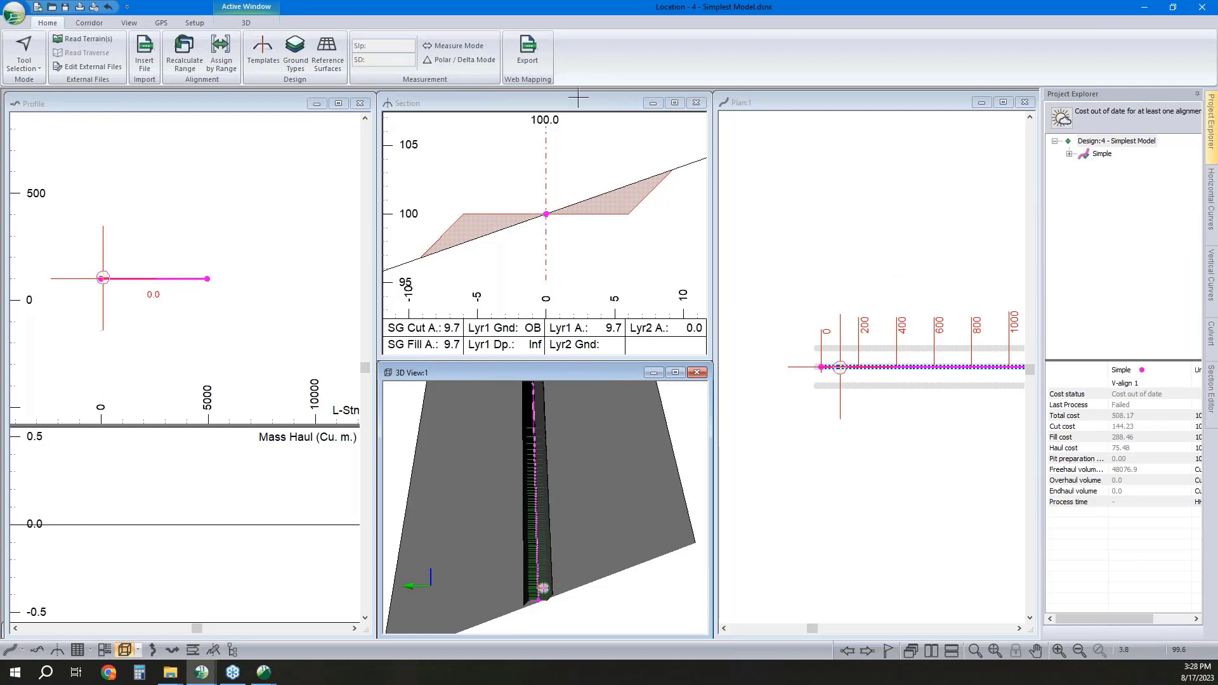
Review the properties of the SIMP - Simple template's right cut/fill slope and left Resource 1 component without changing them
{"action": "left_click", "coordinate": [262, 52]}
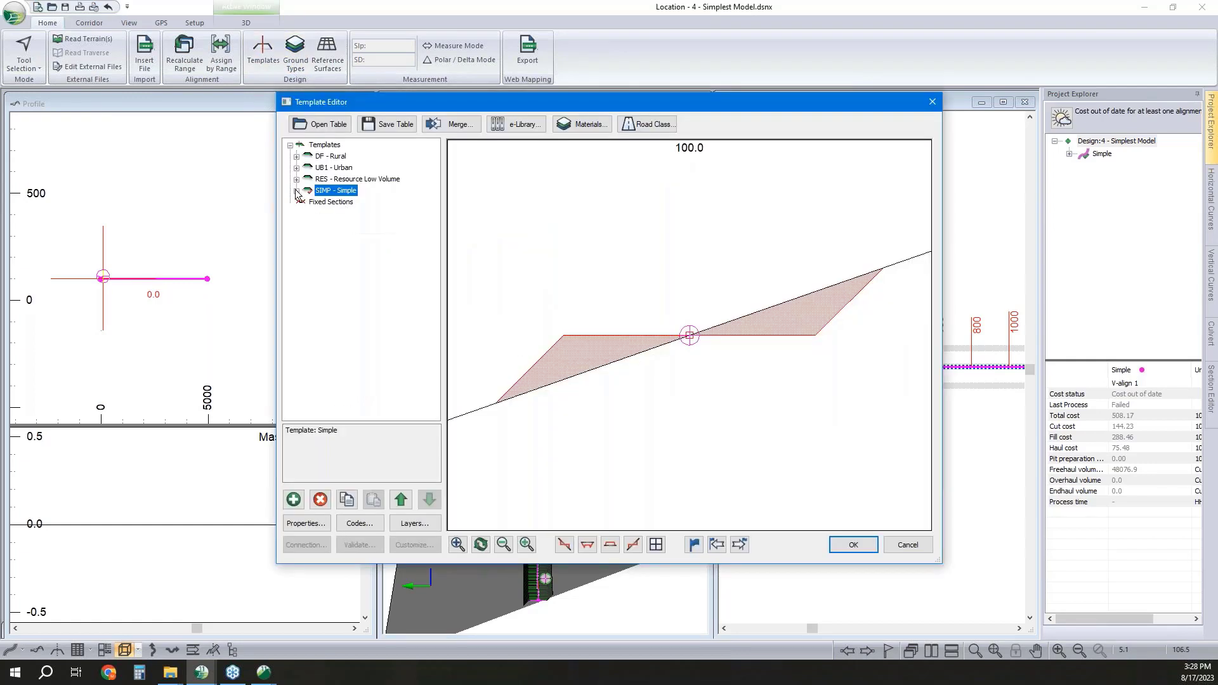
{"action": "left_click", "coordinate": [296, 190]}
{"action": "double_click", "coordinate": [367, 235]}
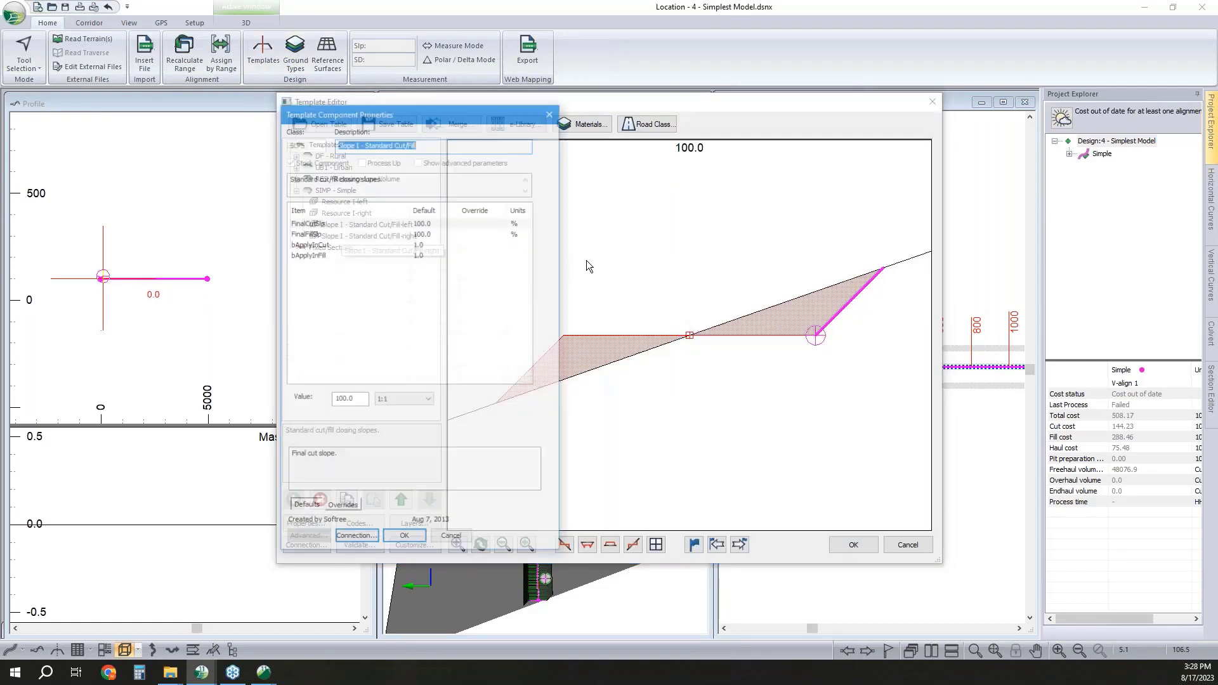
{"action": "left_click", "coordinate": [464, 541]}
{"action": "double_click", "coordinate": [347, 202]}
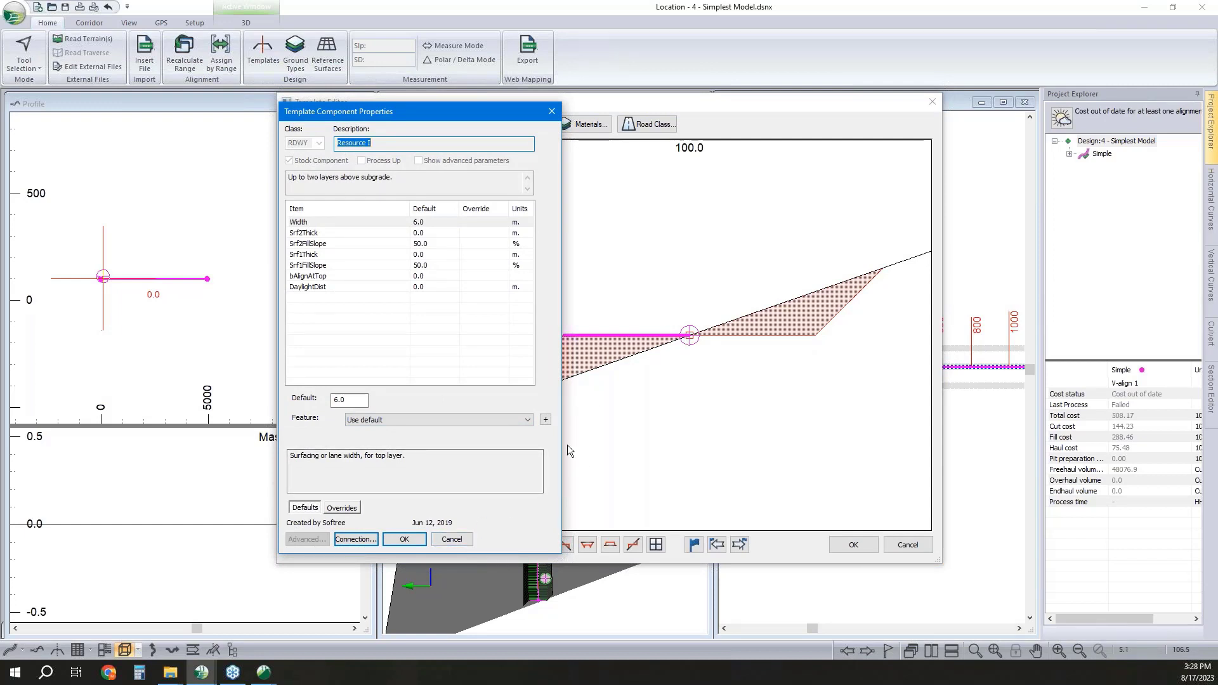
{"action": "left_click", "coordinate": [452, 539]}
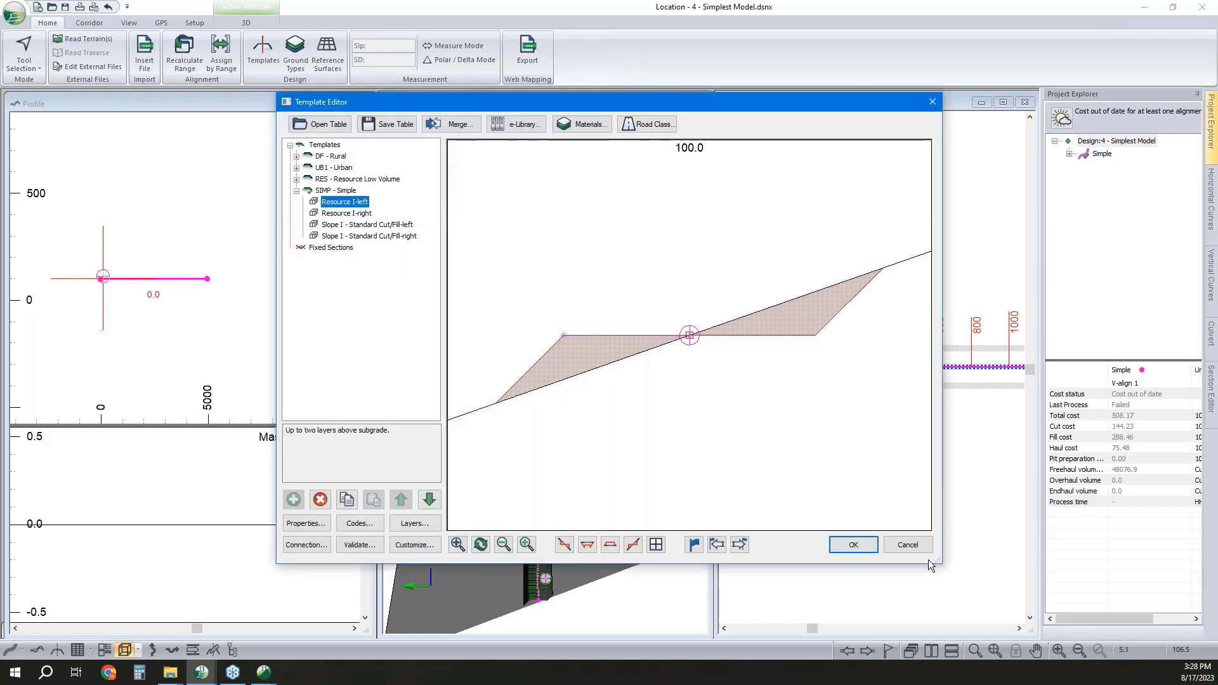
Review the Cut A. and Fill A. entries in the section window's status fields without changing them
{"action": "left_click", "coordinate": [907, 544]}
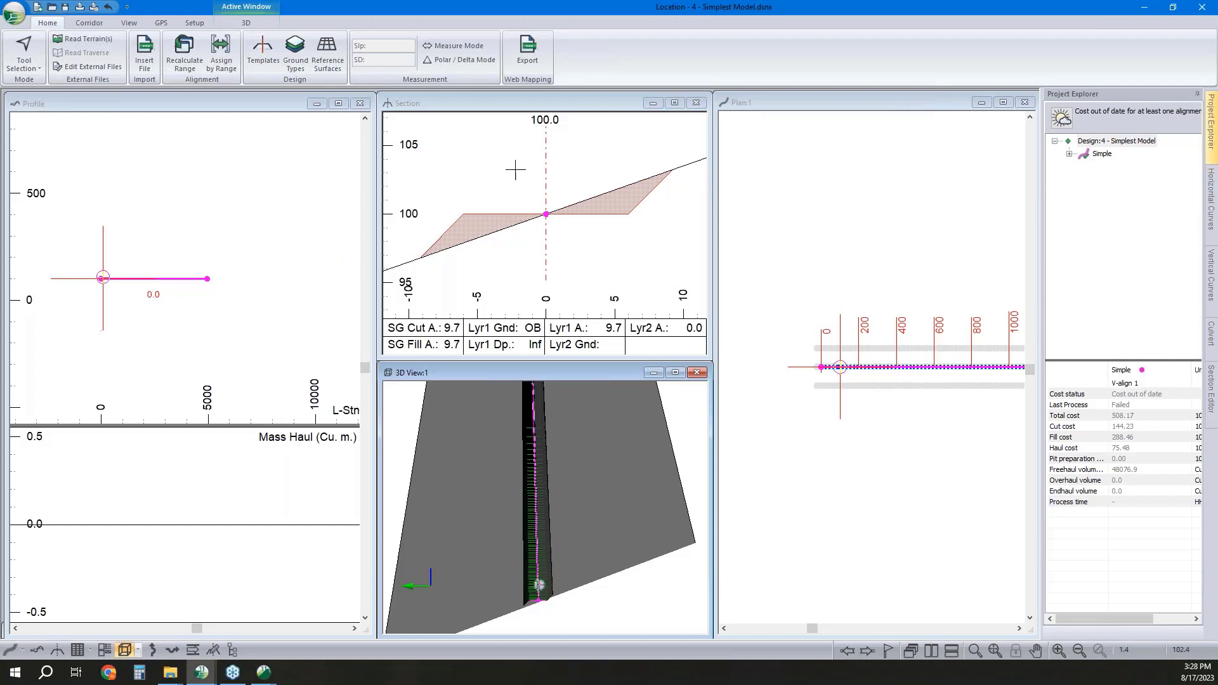
{"action": "right_click", "coordinate": [575, 231]}
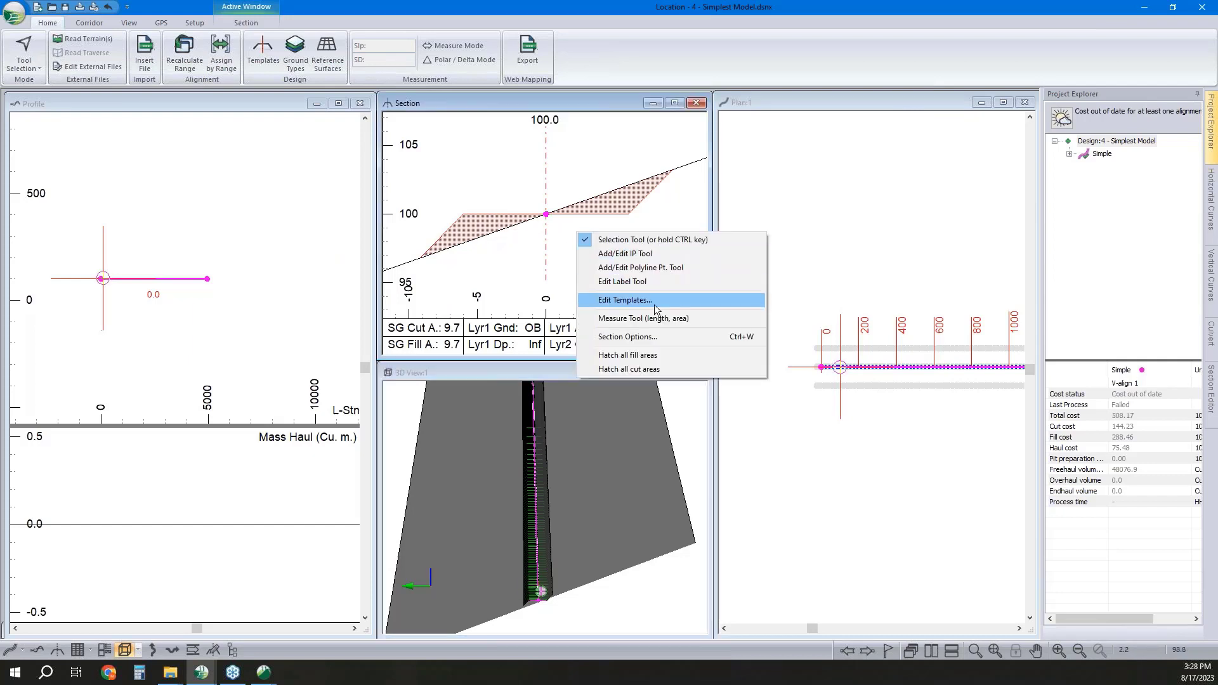
{"action": "left_click", "coordinate": [611, 103]}
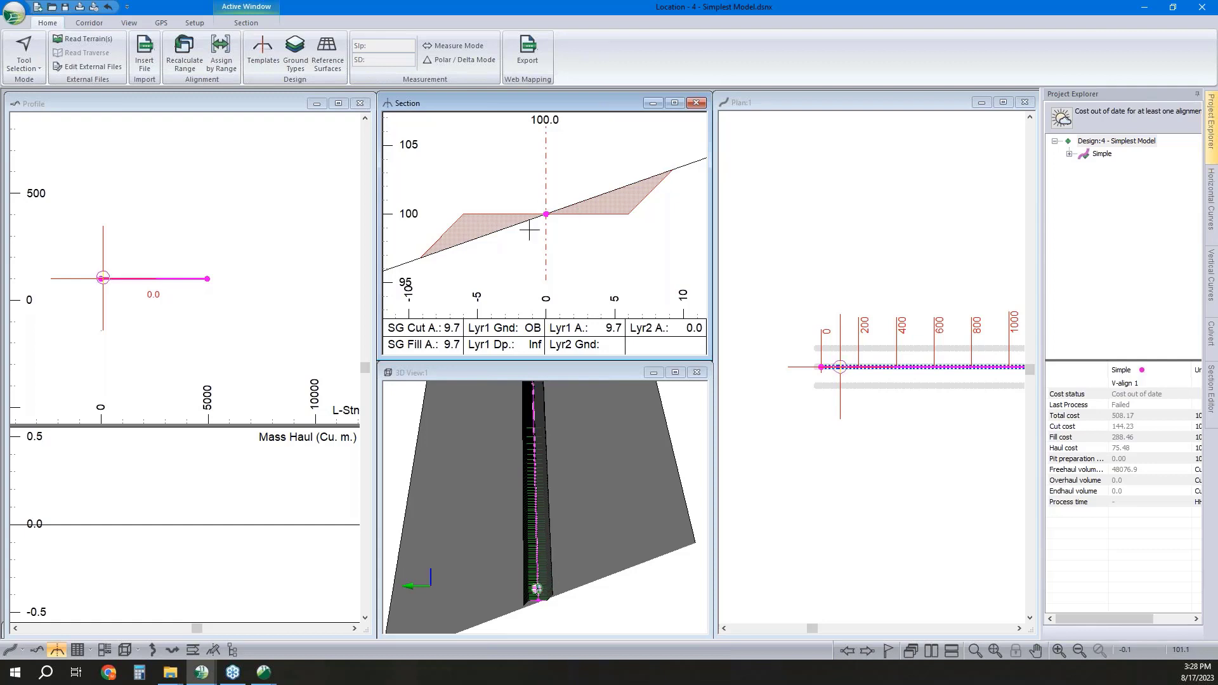
{"action": "right_click", "coordinate": [487, 295]}
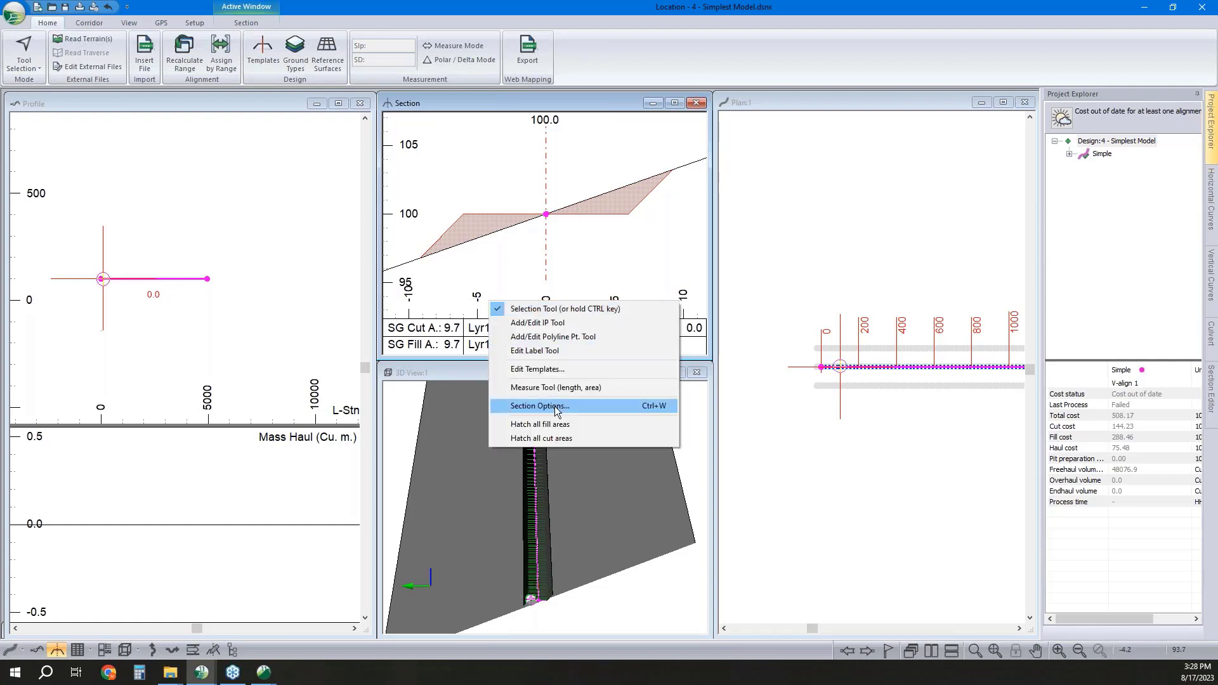
{"action": "left_click", "coordinate": [561, 402]}
{"action": "left_click", "coordinate": [591, 432]}
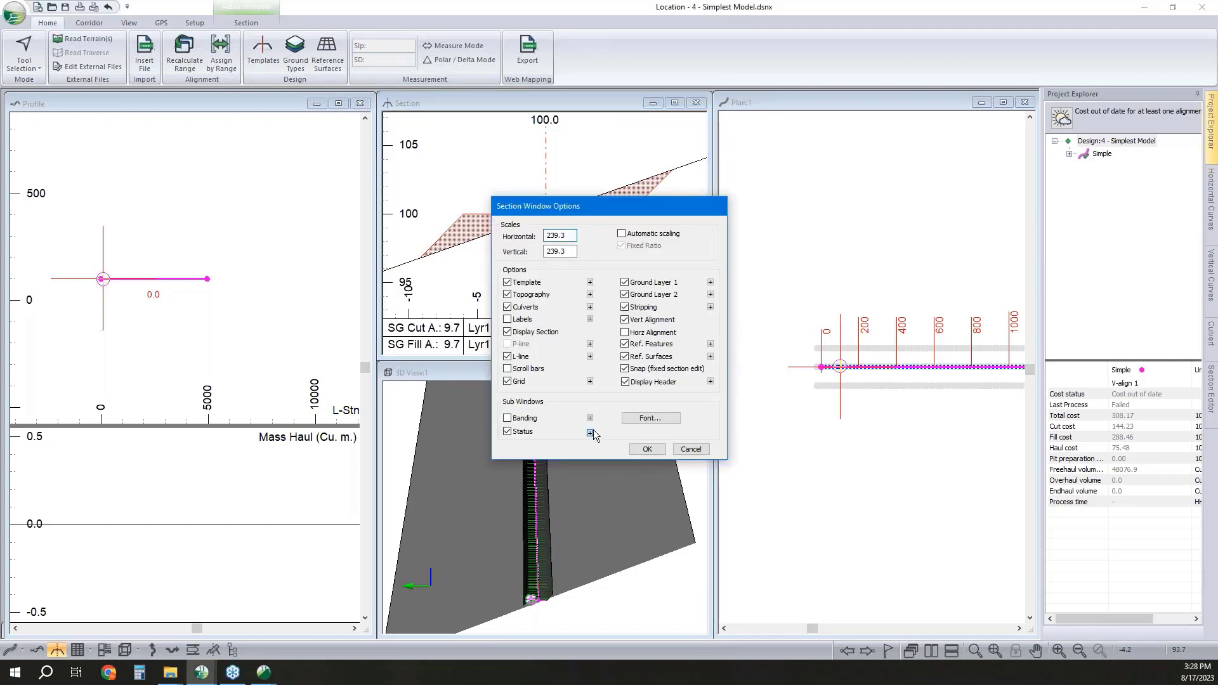
{"action": "left_click", "coordinate": [682, 311]}
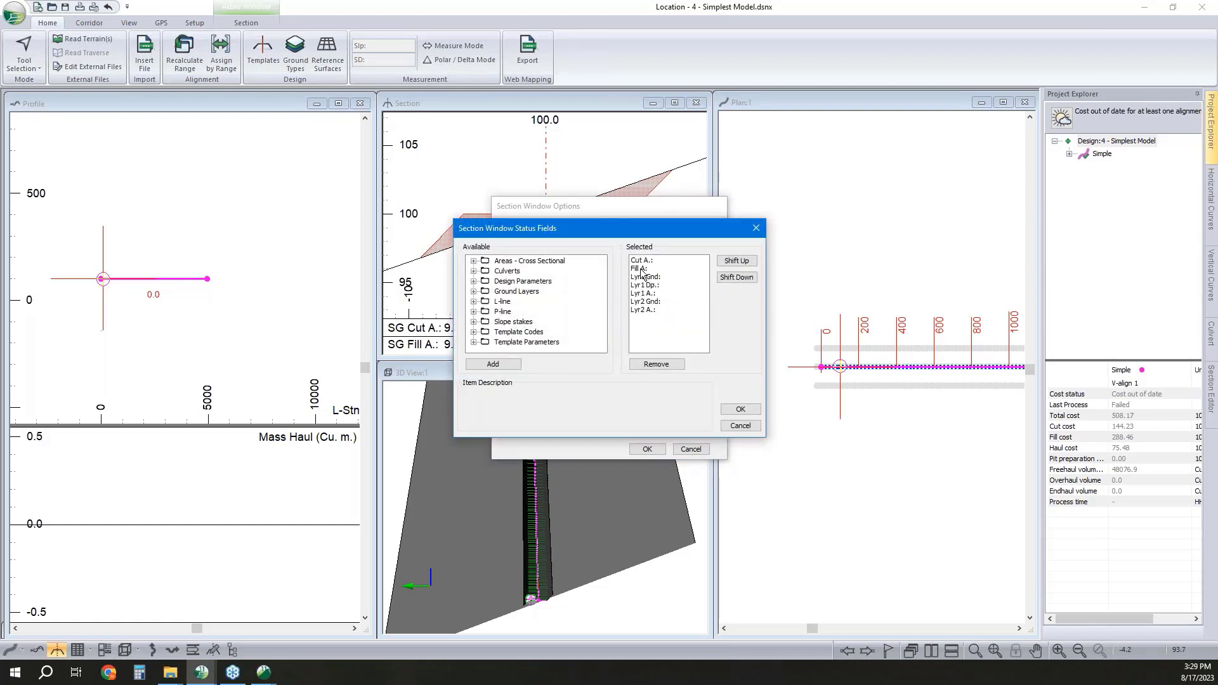
{"action": "left_click", "coordinate": [643, 262]}
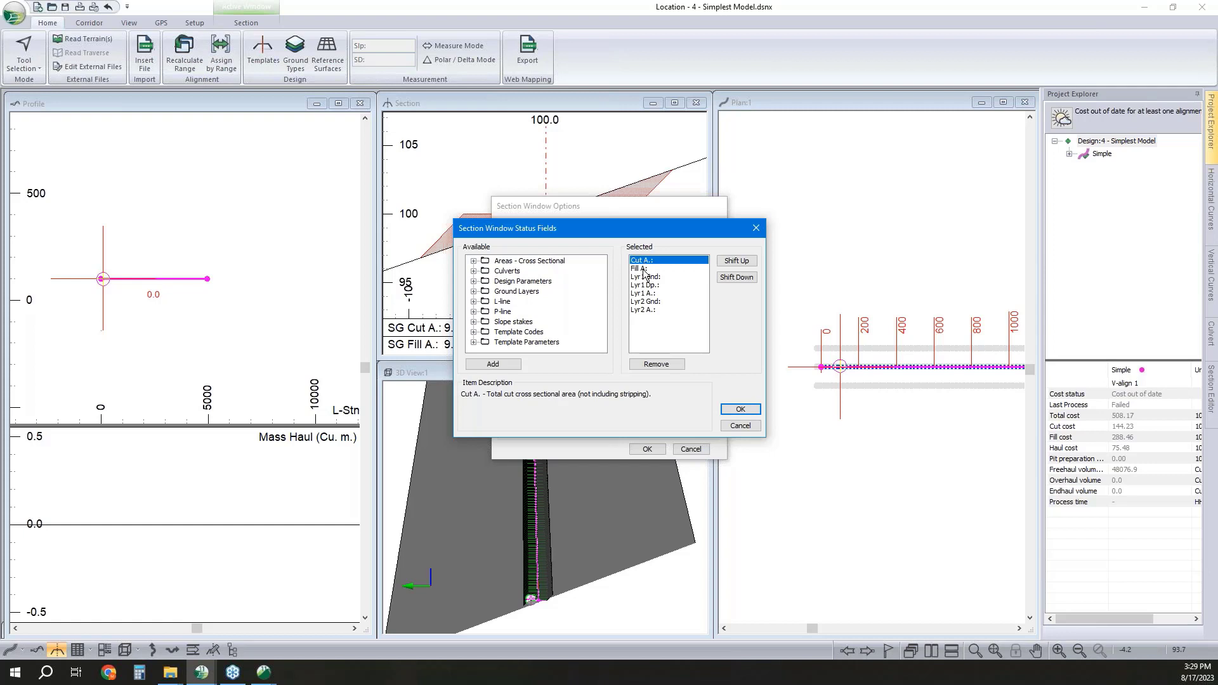
{"action": "left_click", "coordinate": [644, 269]}
{"action": "left_click", "coordinate": [746, 426]}
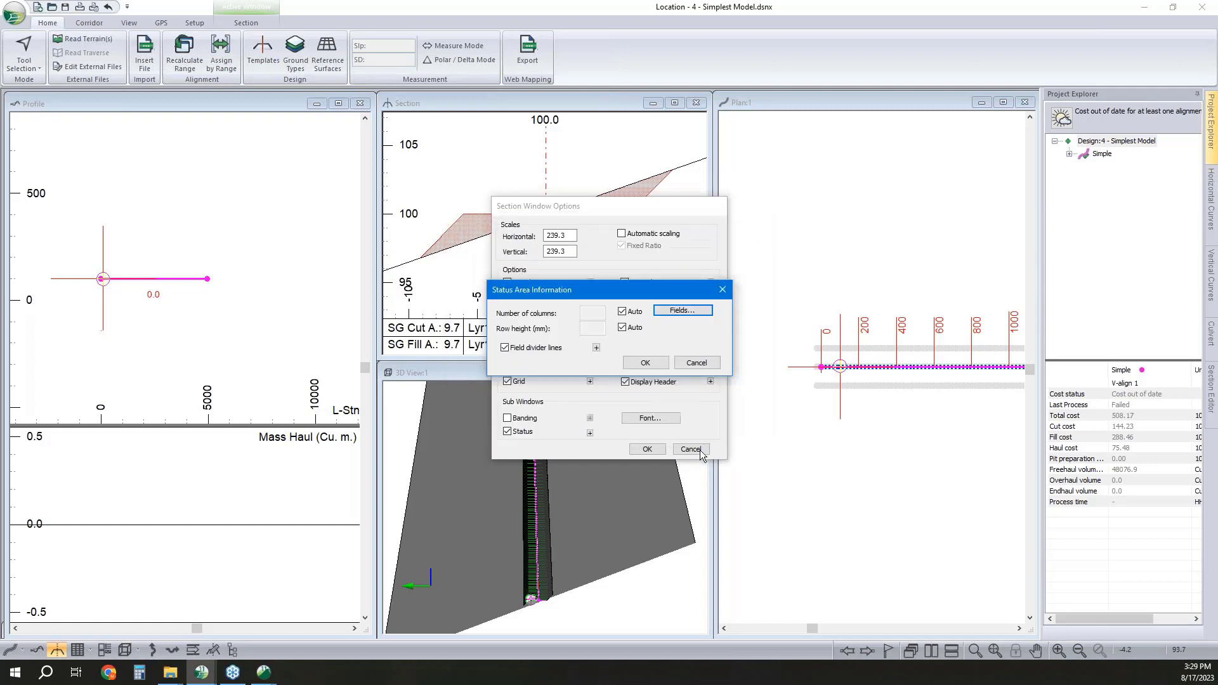
{"action": "left_click", "coordinate": [699, 449]}
{"action": "left_click", "coordinate": [703, 451]}
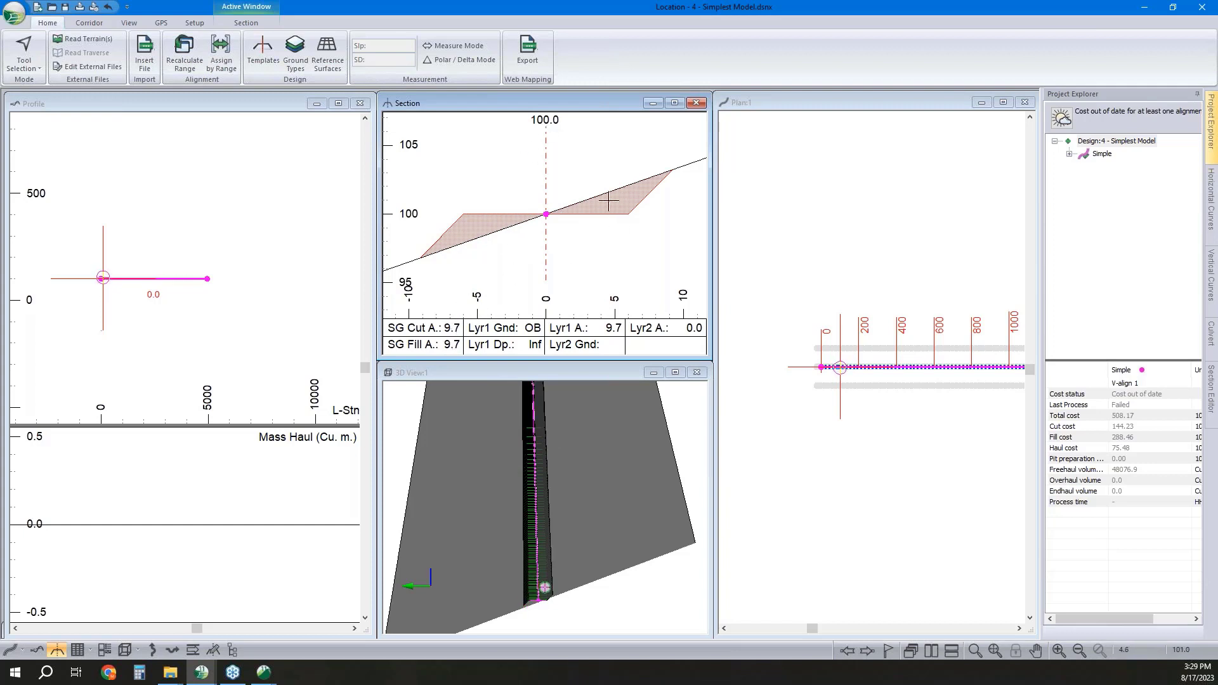
Inspect the section's cut and fill areas and review the Overburden and Solid Rock expansion factors without changing them
{"action": "mouse_move", "coordinate": [613, 213]}
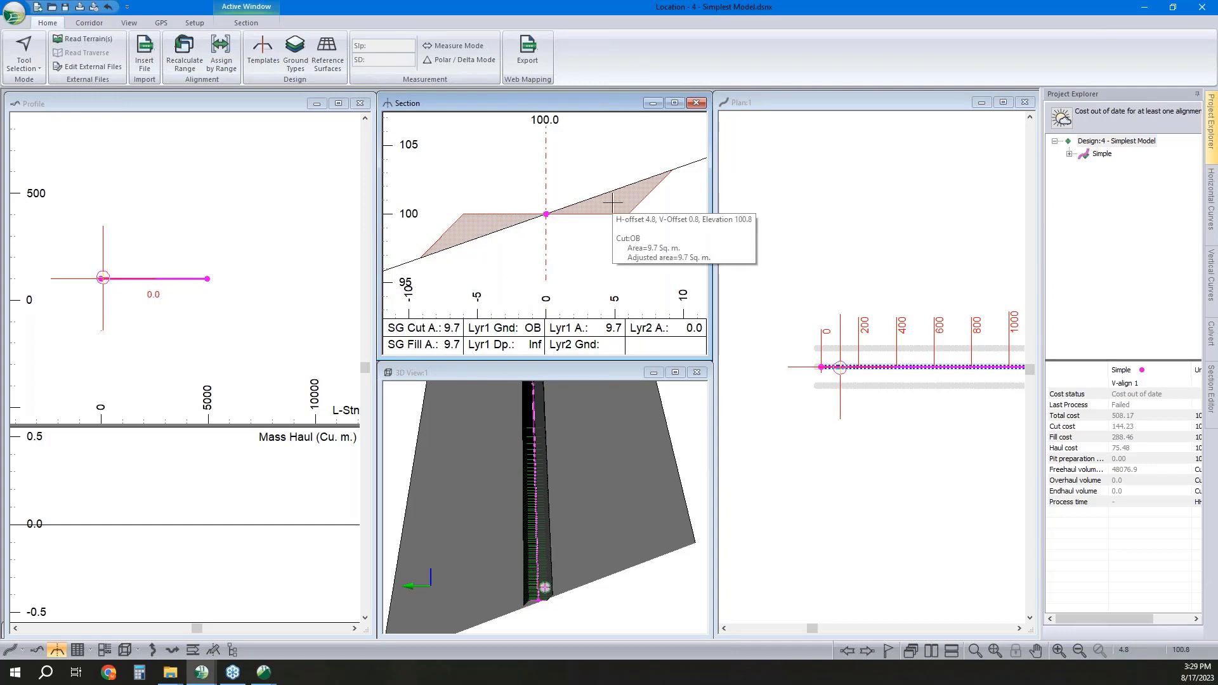
{"action": "mouse_move", "coordinate": [467, 227]}
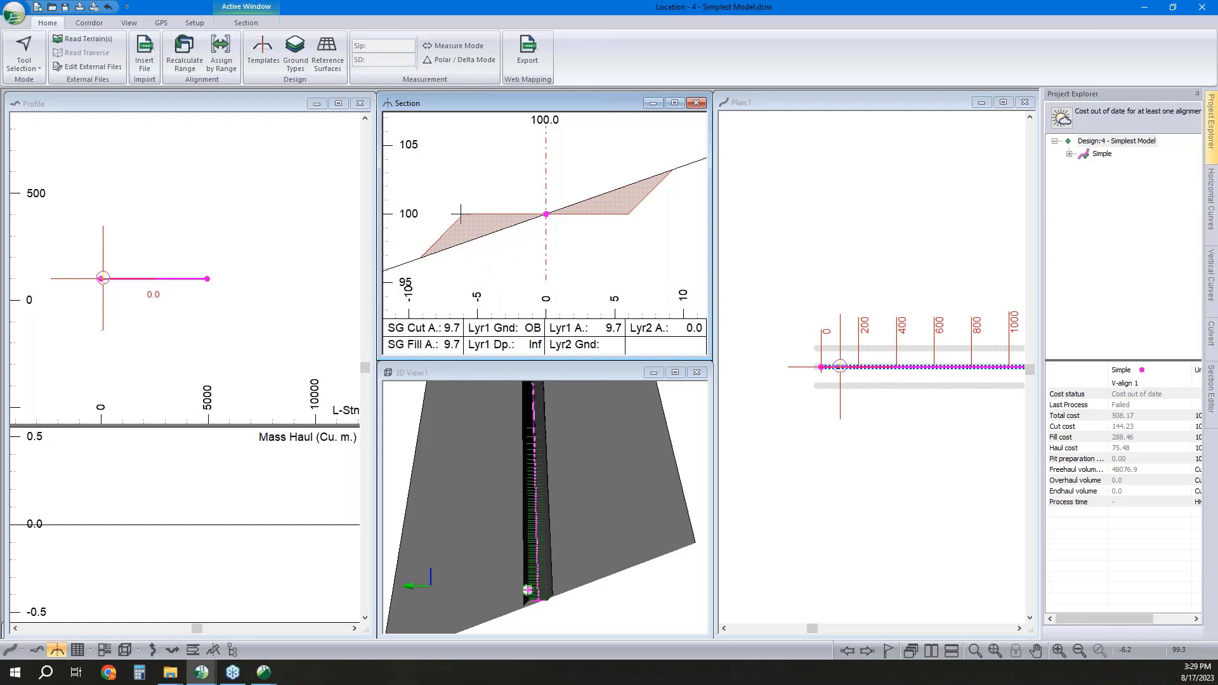
{"action": "left_click", "coordinate": [295, 57]}
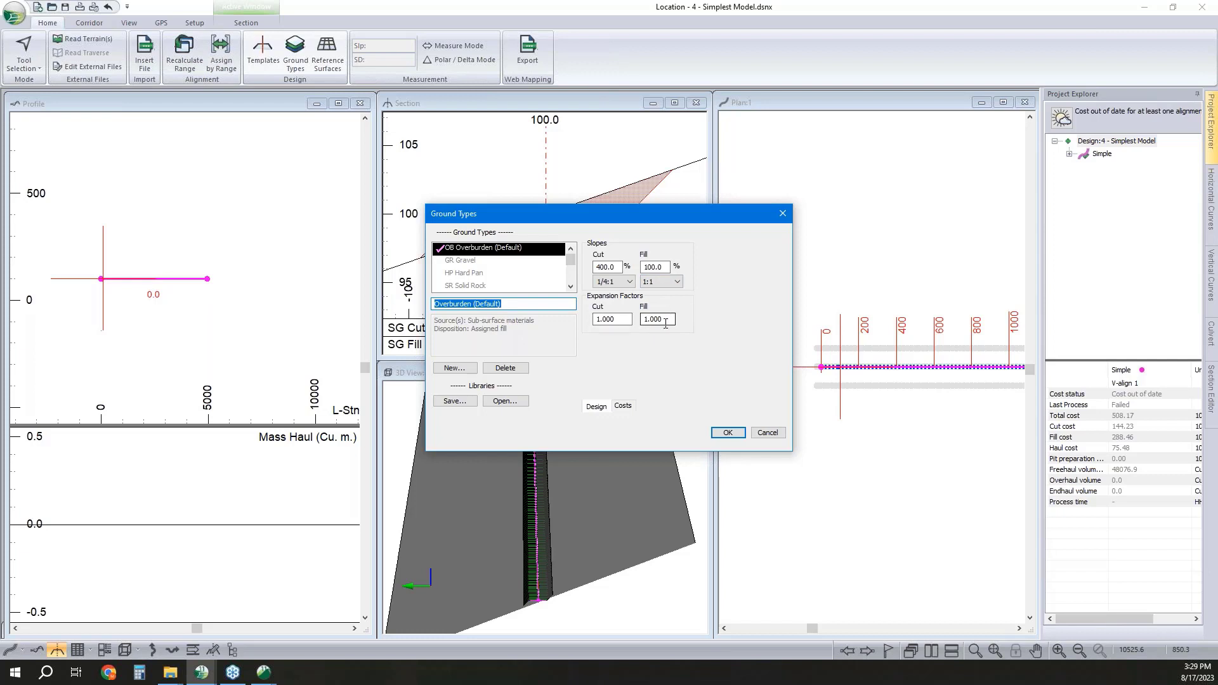
{"action": "left_click_drag", "start_coordinate": [664, 318], "coordinate": [614, 318]}
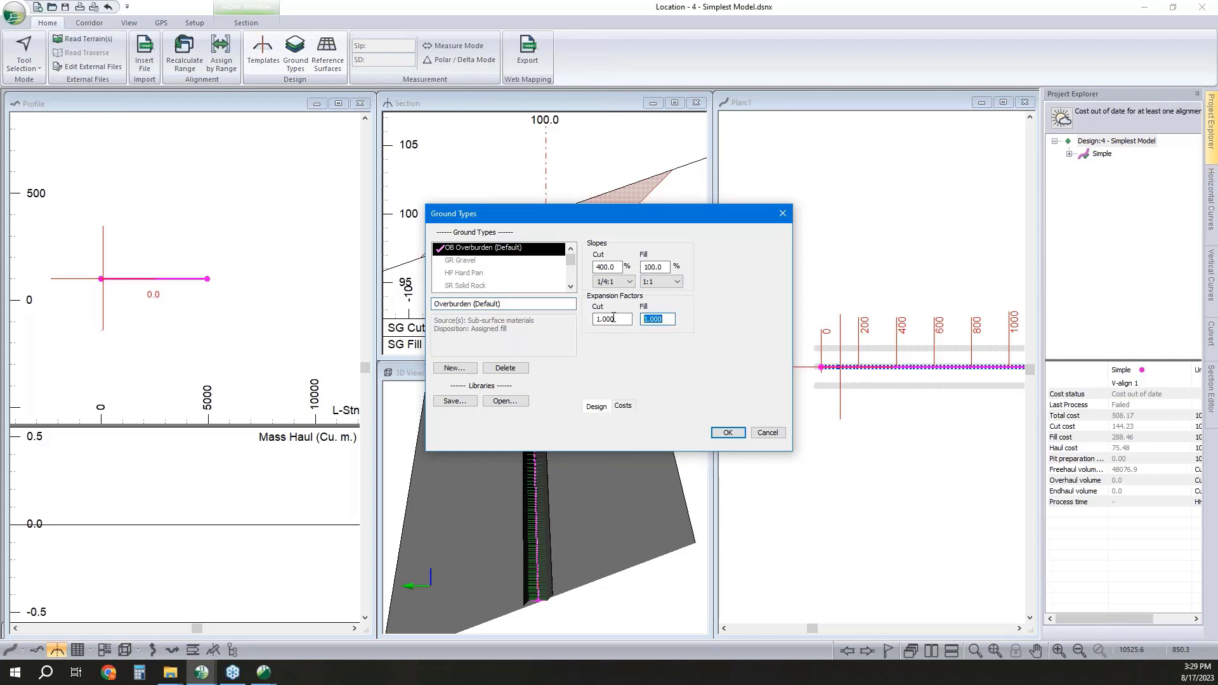
{"action": "scroll", "coordinate": [532, 275], "scroll_direction": "down", "scroll_amount": 1}
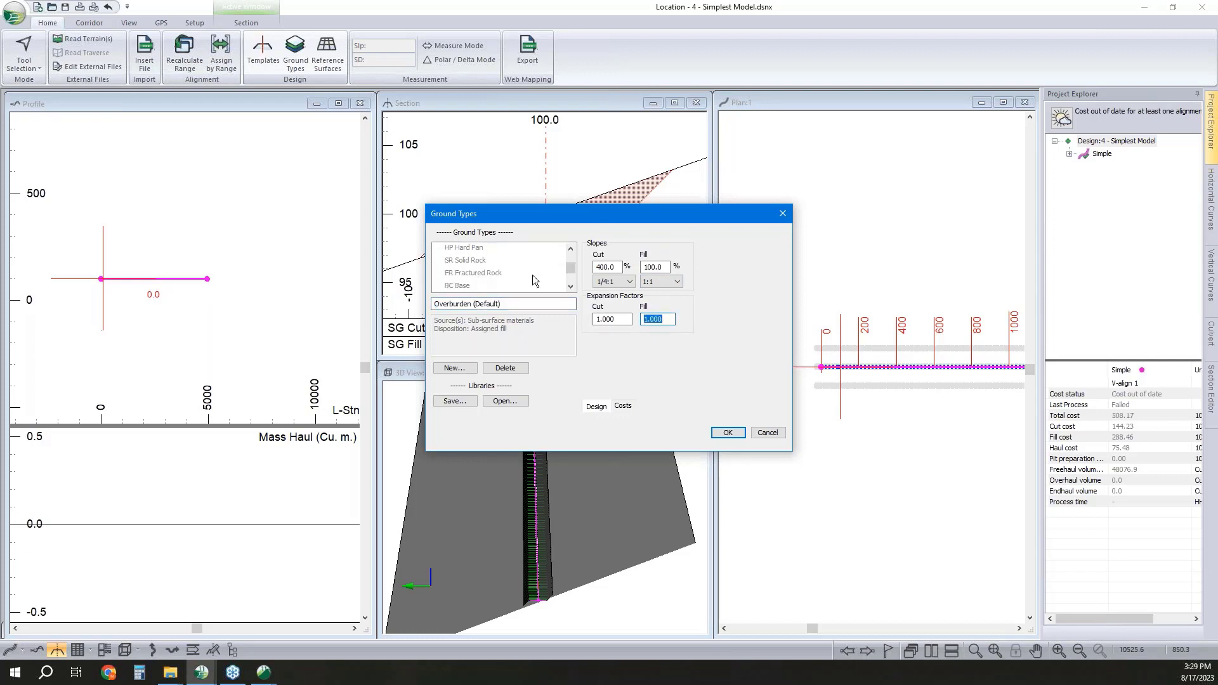
{"action": "left_click", "coordinate": [492, 261]}
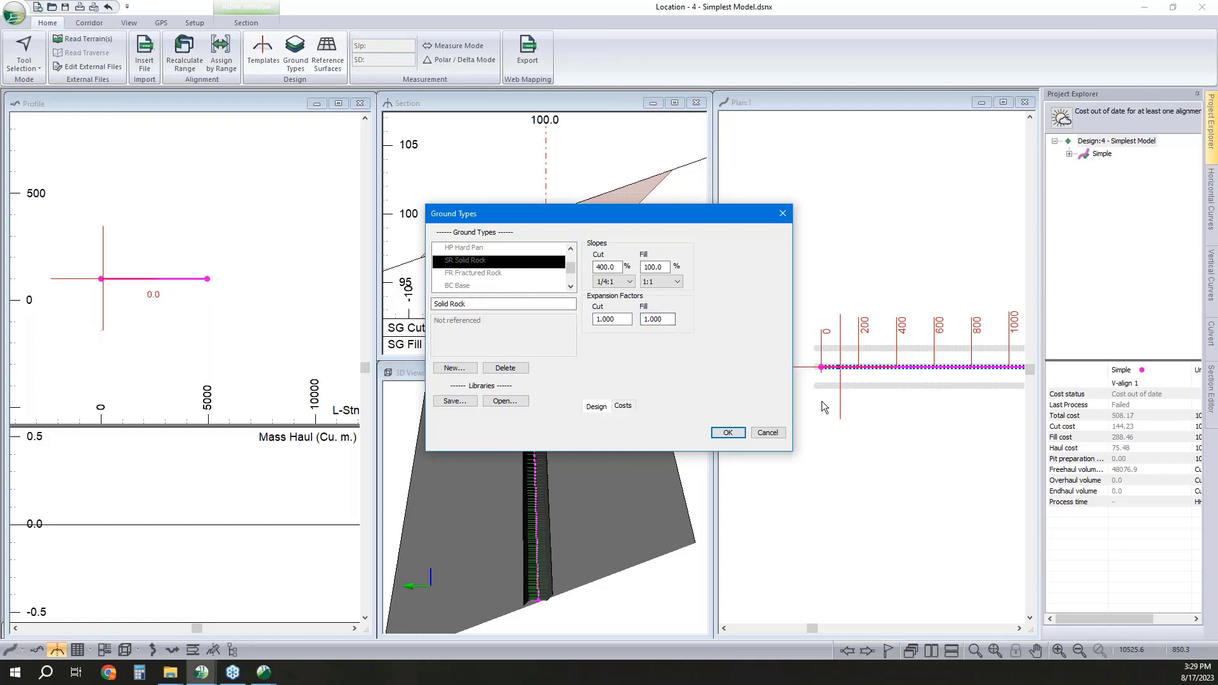
{"action": "left_click", "coordinate": [768, 433]}
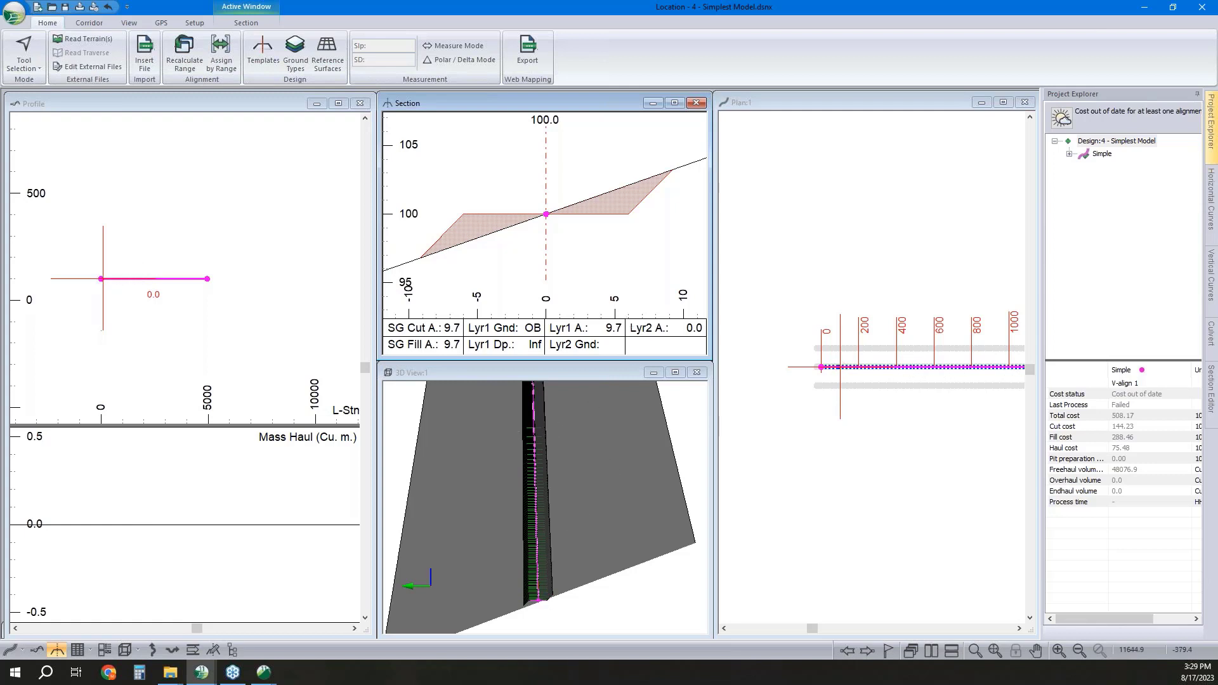
Compare the cut and fill volumes at stations 90.0 and 100.0 in the data table with the section, and minimize the table
{"action": "left_click", "coordinate": [77, 650]}
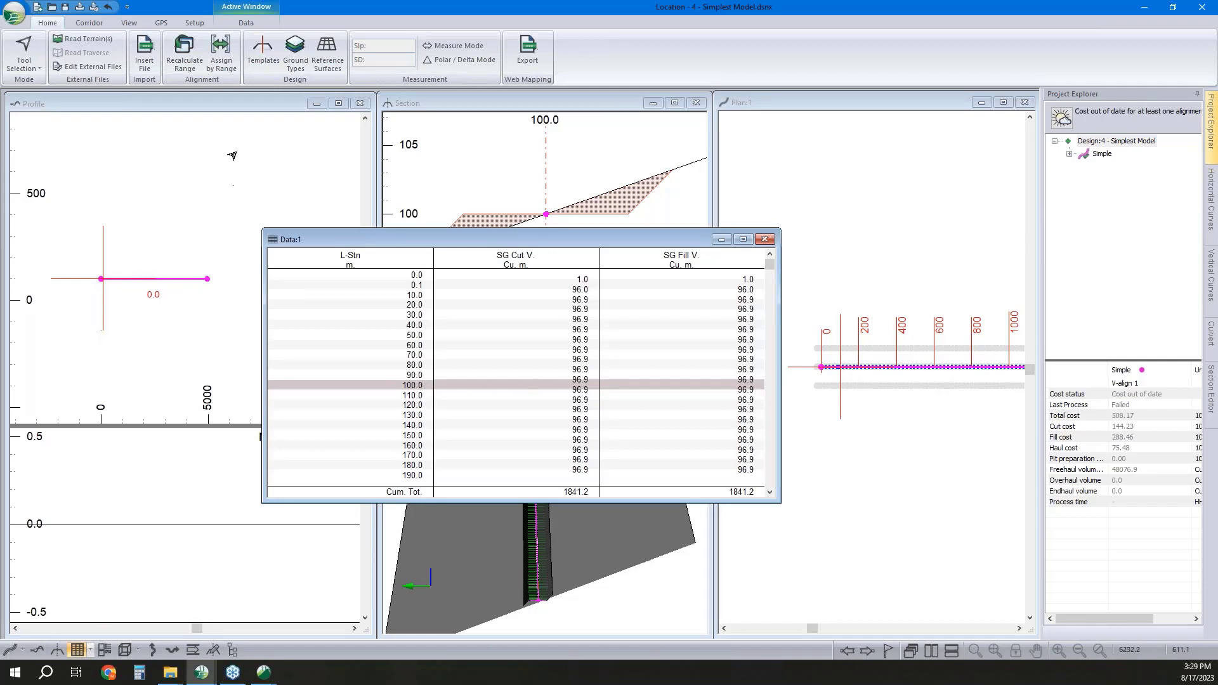
{"action": "left_click", "coordinate": [417, 375]}
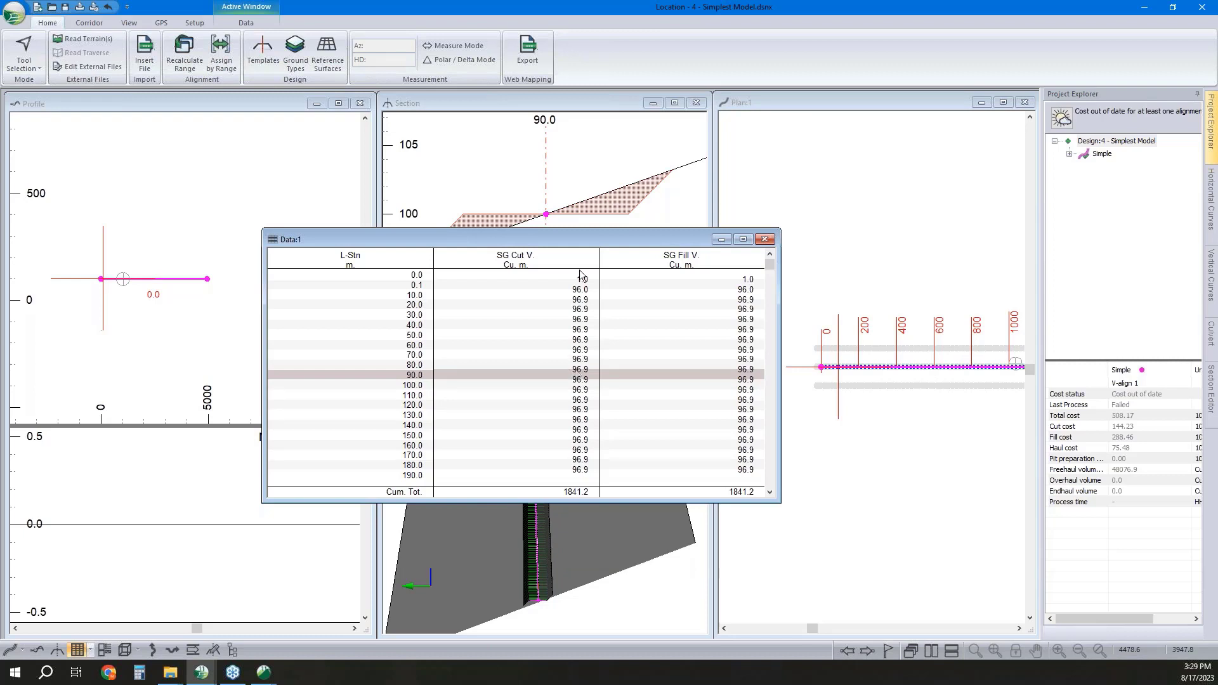
{"action": "left_click_drag", "start_coordinate": [588, 239], "coordinate": [594, 351]}
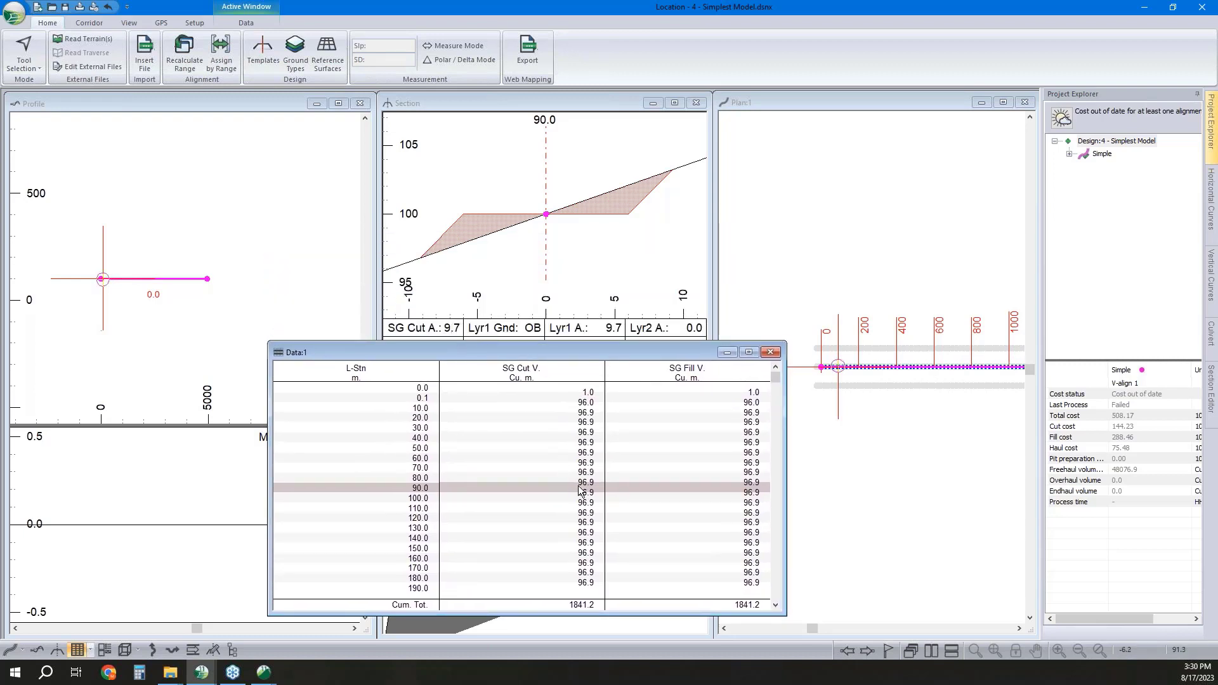
{"action": "left_click", "coordinate": [426, 499]}
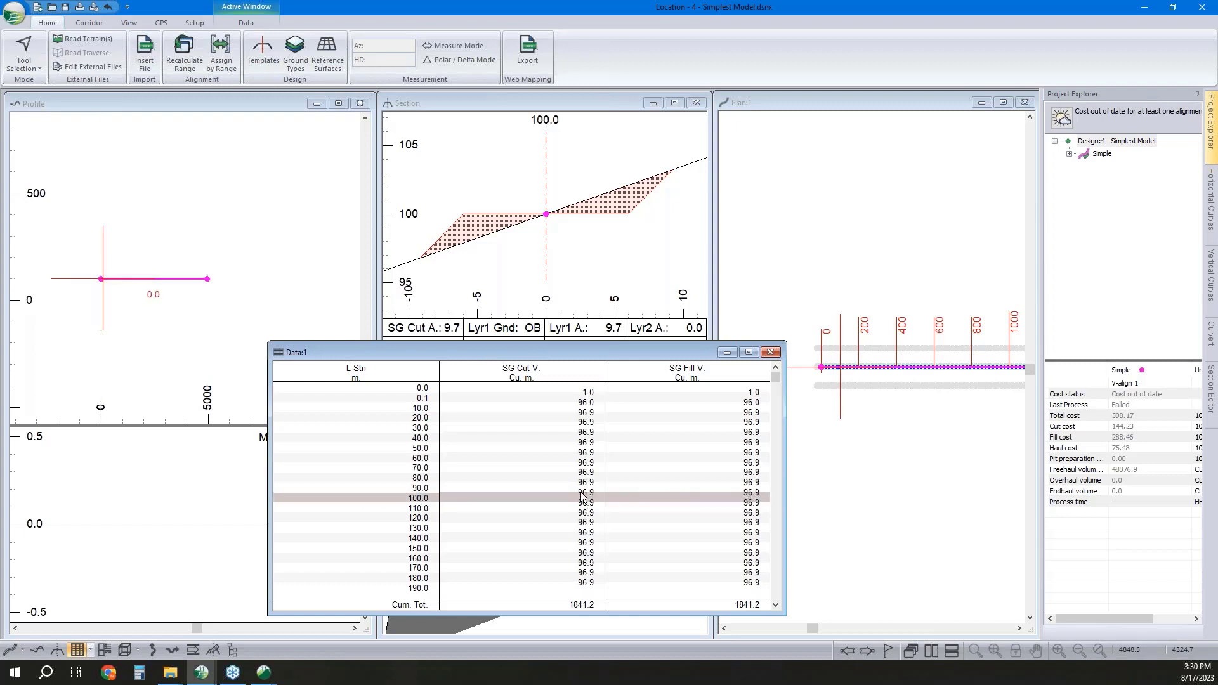
{"action": "left_click", "coordinate": [415, 489]}
{"action": "left_click", "coordinate": [416, 496]}
{"action": "left_click", "coordinate": [726, 353]}
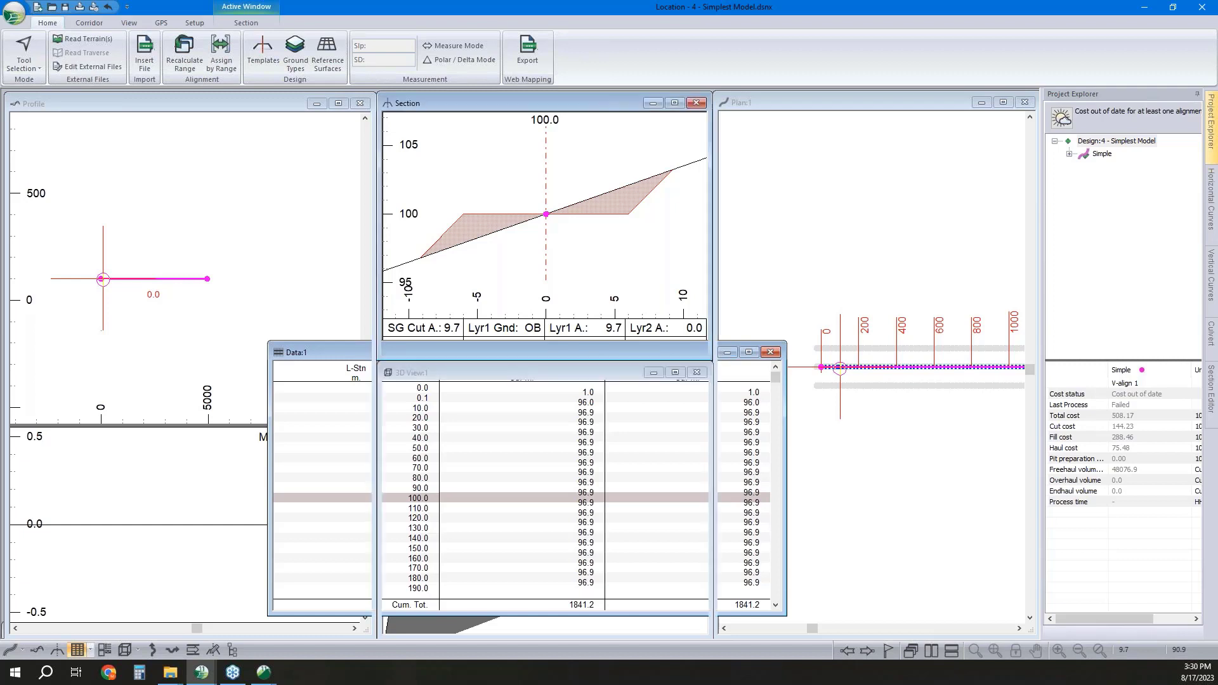
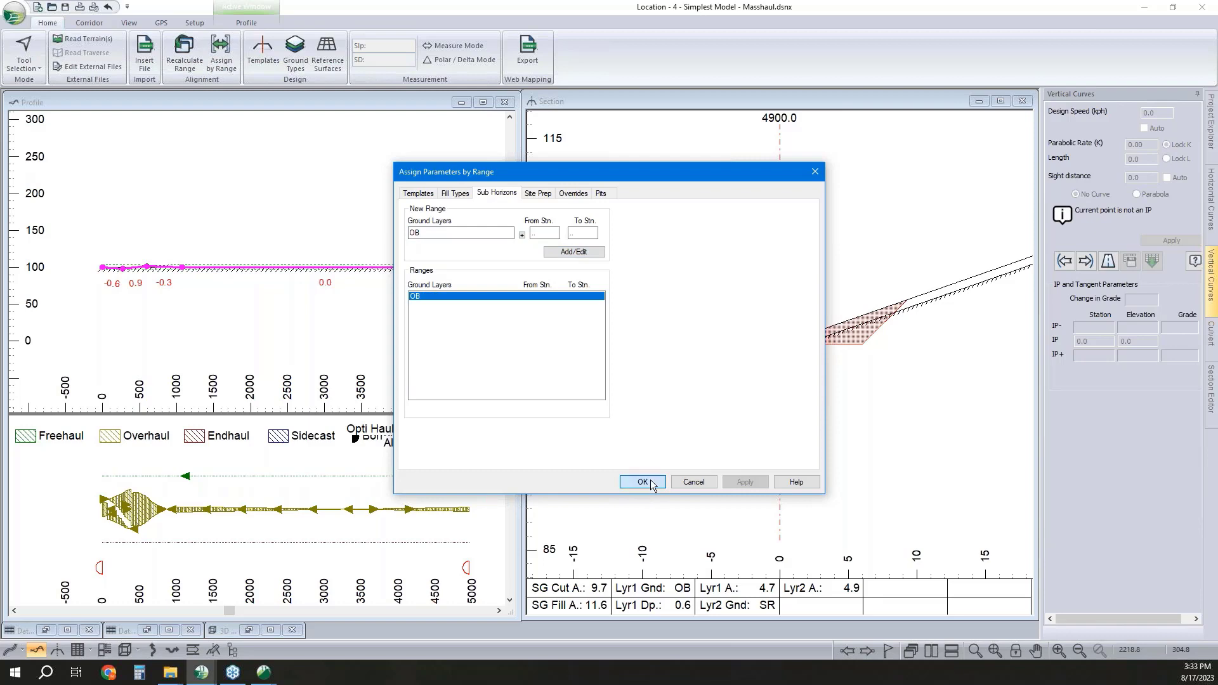
Recalculate the alignment and replace the profile's Opt. Haul sub-window with Mass Haul
{"action": "left_click", "coordinate": [631, 383]}
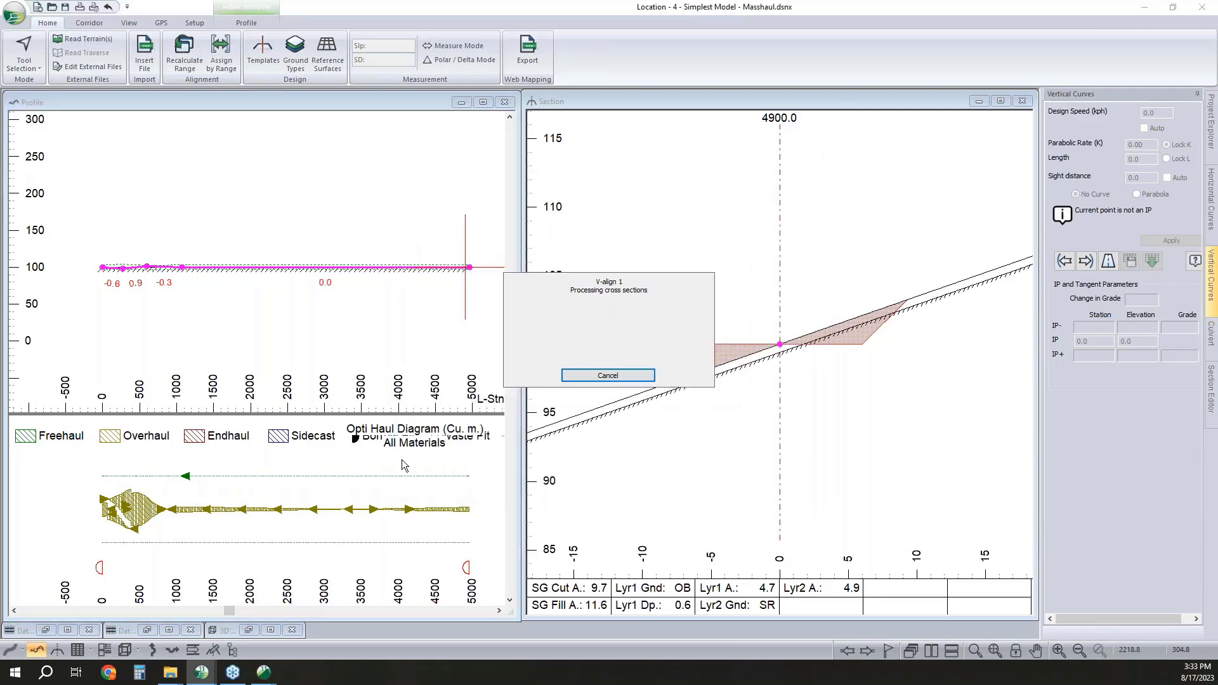
{"action": "right_click", "coordinate": [374, 482]}
{"action": "left_click", "coordinate": [431, 570]}
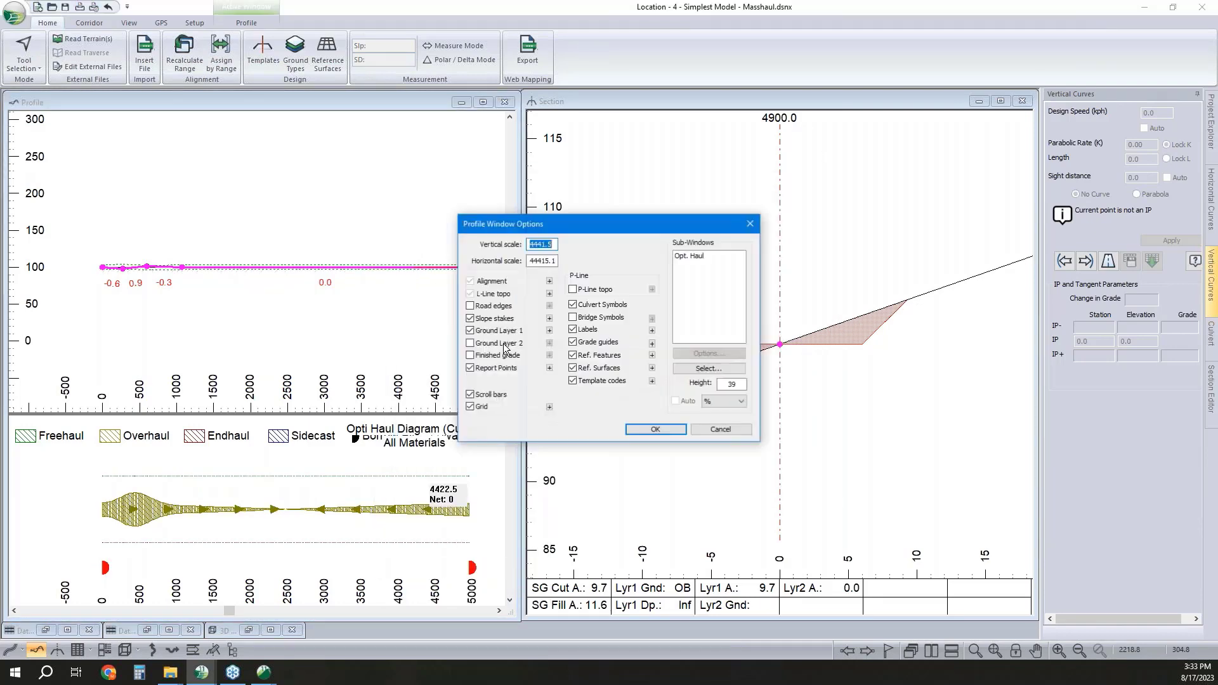
{"action": "left_click", "coordinate": [690, 255]}
{"action": "left_click", "coordinate": [700, 373]}
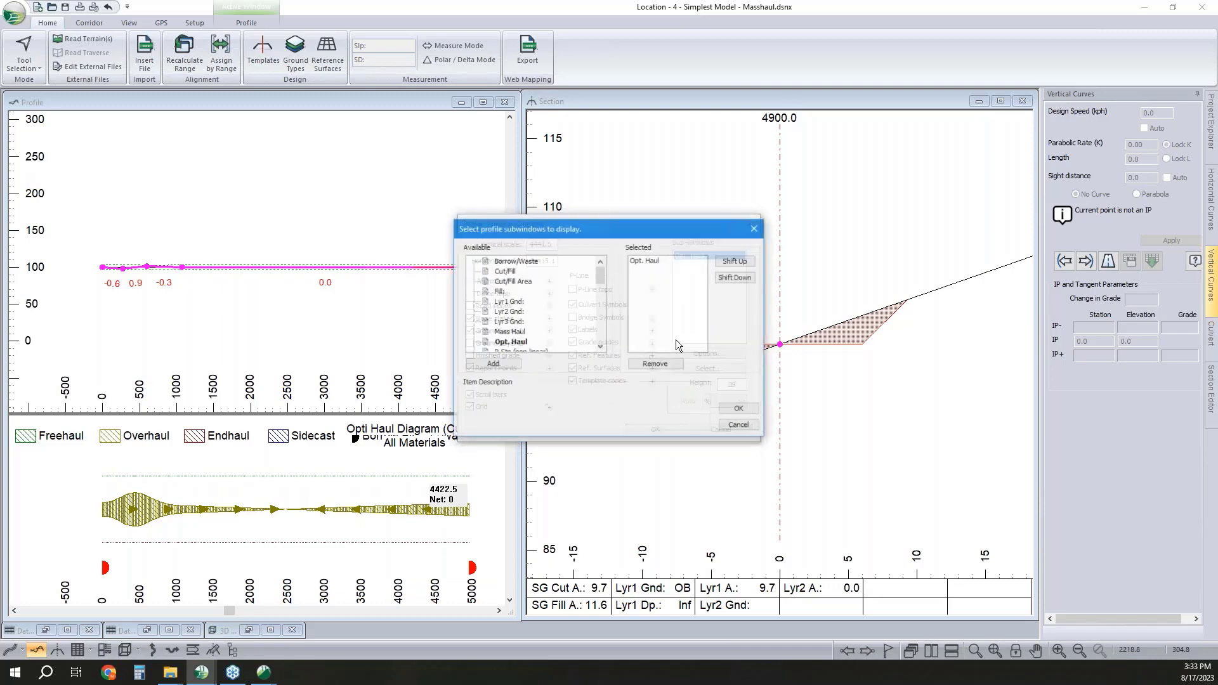
{"action": "left_click", "coordinate": [642, 260]}
{"action": "left_click", "coordinate": [653, 364]}
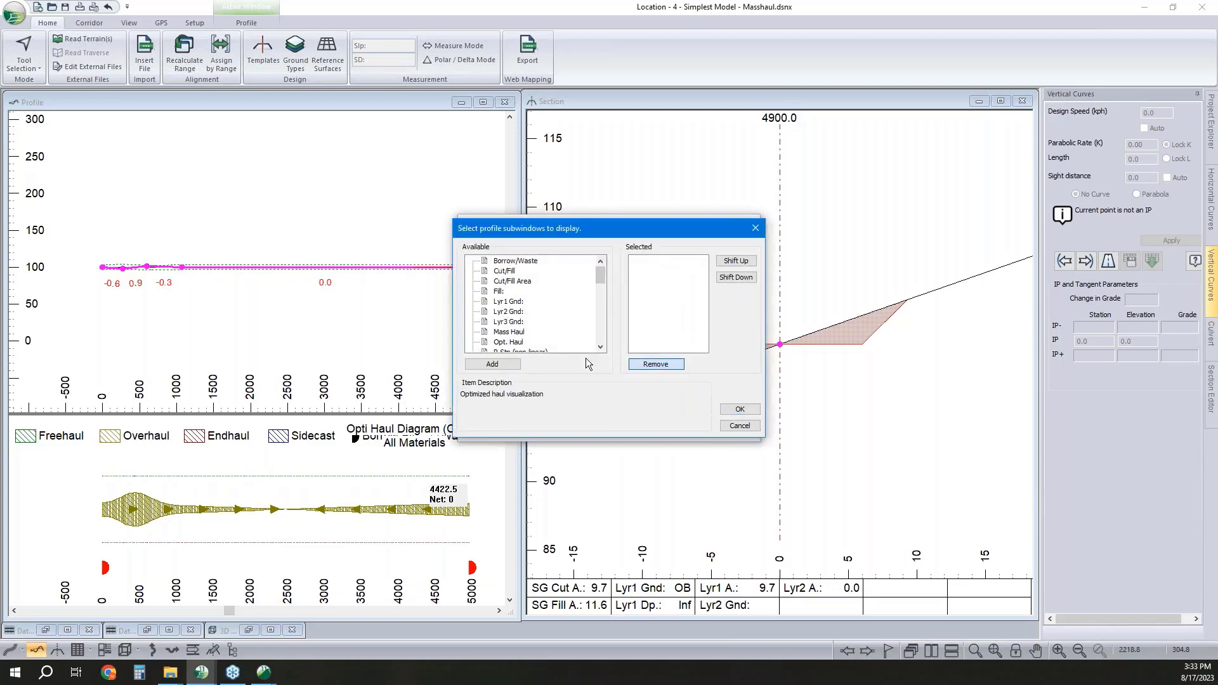
{"action": "double_click", "coordinate": [509, 332]}
{"action": "left_click", "coordinate": [740, 409]}
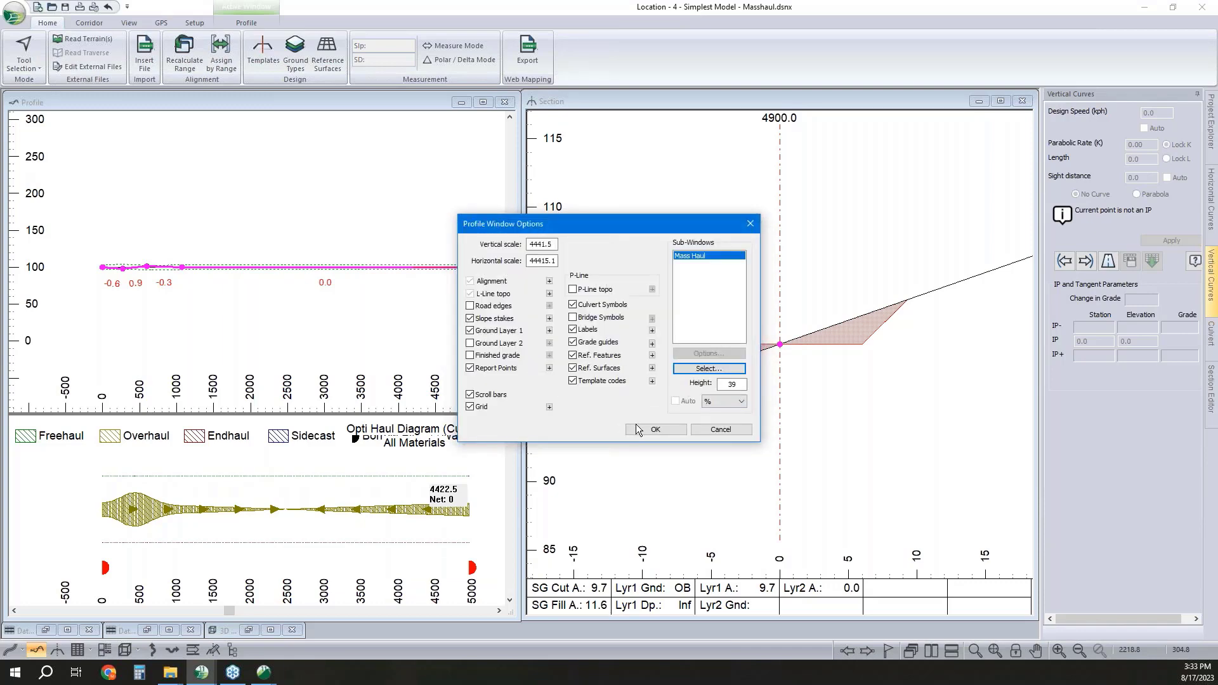
{"action": "left_click", "coordinate": [655, 429]}
Turn off the use of OptiHaul volumes in the mass haul graphic options
{"action": "right_click", "coordinate": [331, 470]}
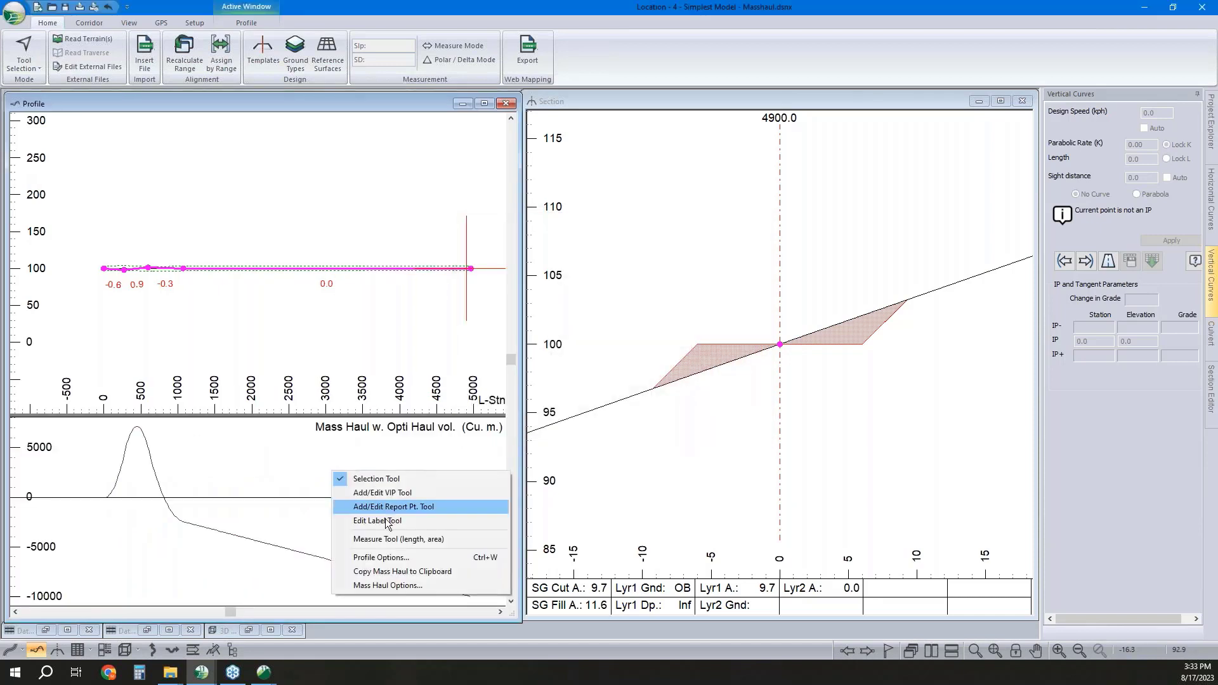
{"action": "left_click", "coordinate": [386, 586]}
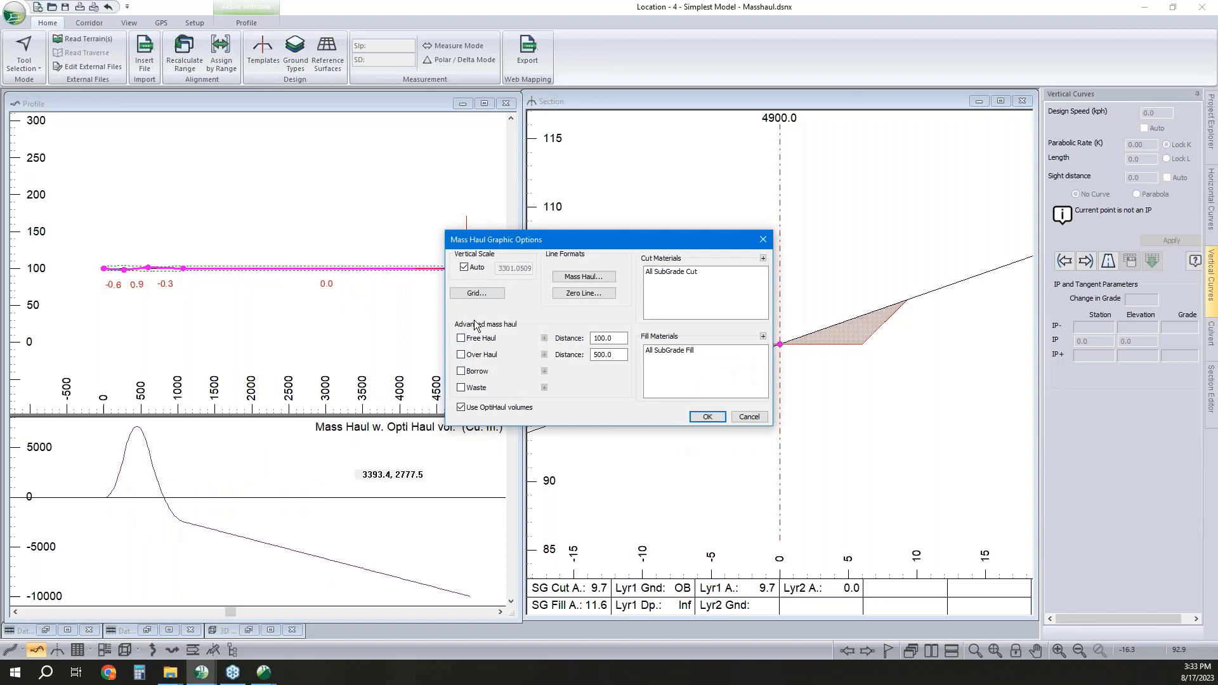
{"action": "left_click", "coordinate": [461, 407]}
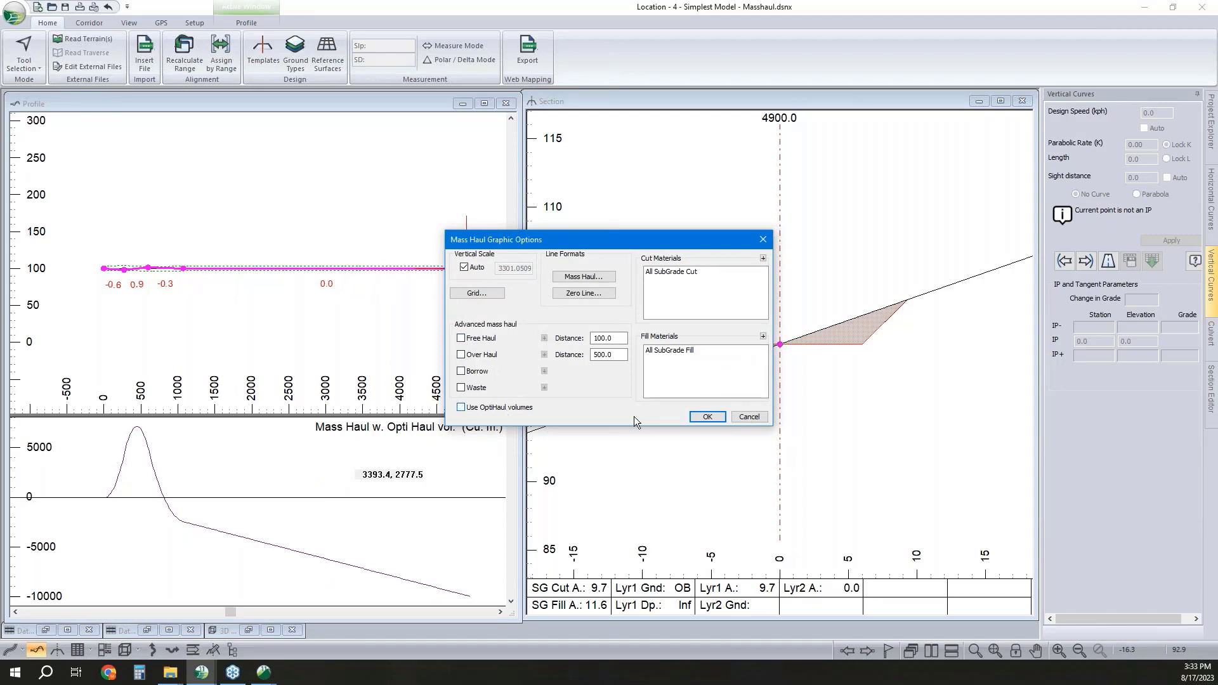
{"action": "left_click", "coordinate": [704, 416]}
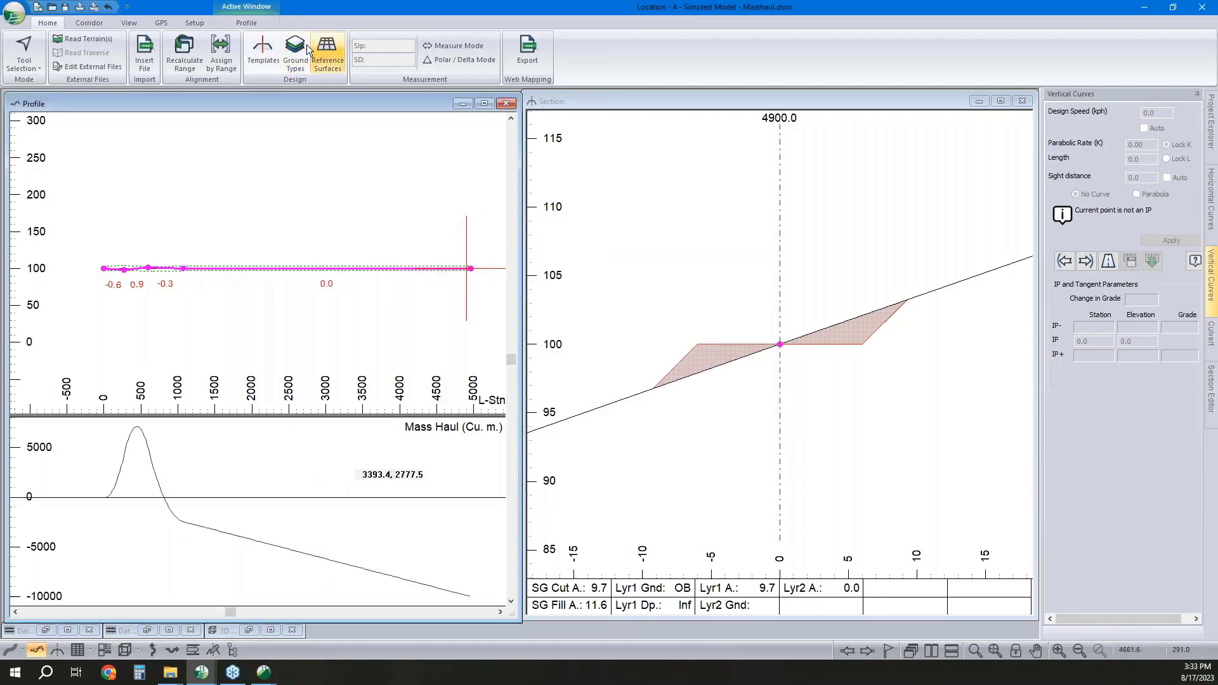
Set the Overburden ground type's fill expansion factor to 1, check the Solid Rock factors, and accept the ground types
{"action": "left_click", "coordinate": [295, 54]}
{"action": "double_click", "coordinate": [659, 319]}
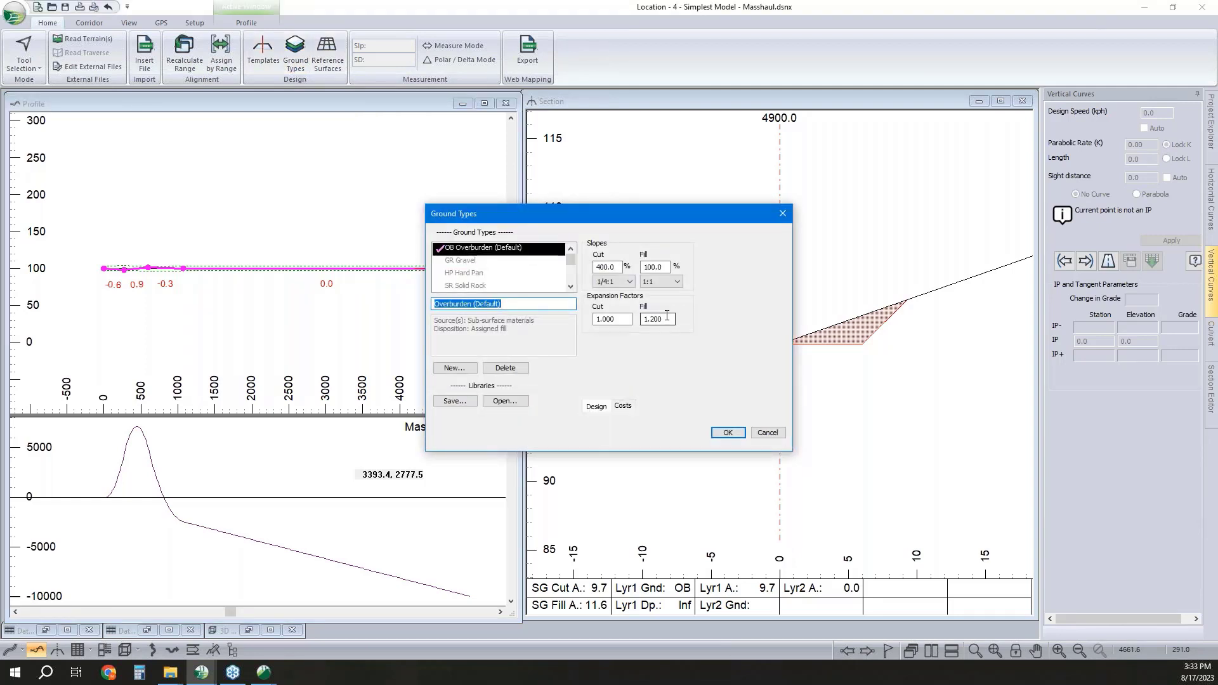
{"action": "type", "text": "1"}
{"action": "scroll", "coordinate": [528, 269], "scroll_direction": "down", "scroll_amount": 2}
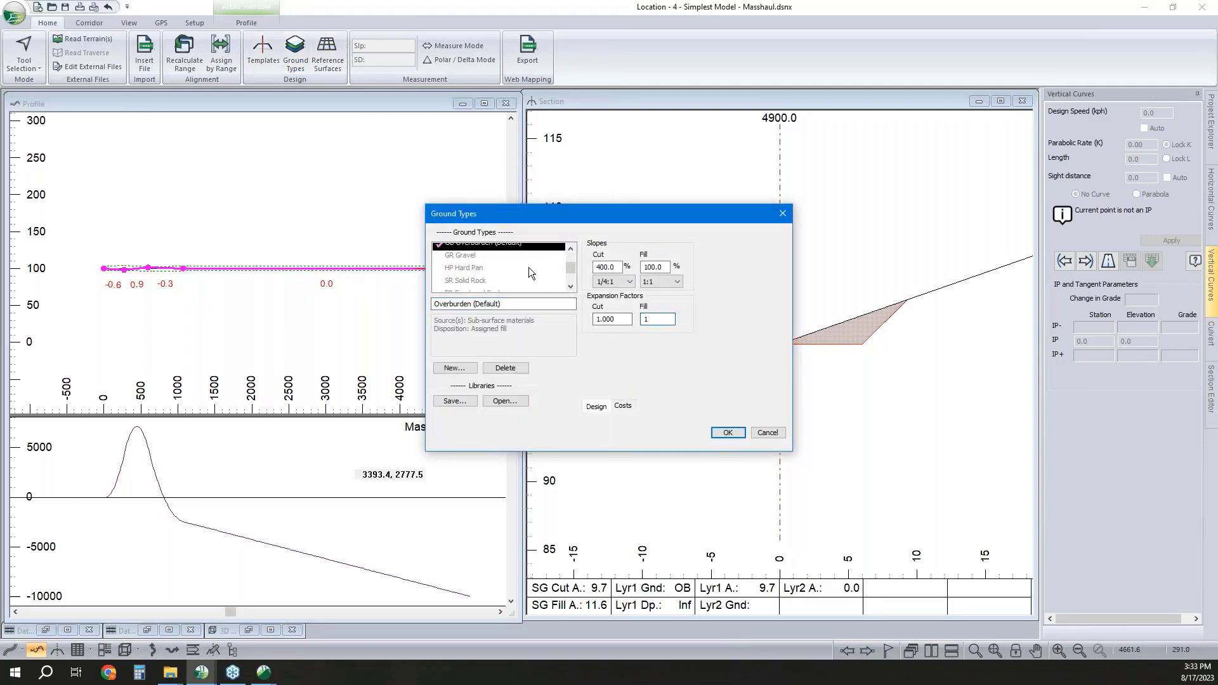
{"action": "left_click", "coordinate": [475, 262]}
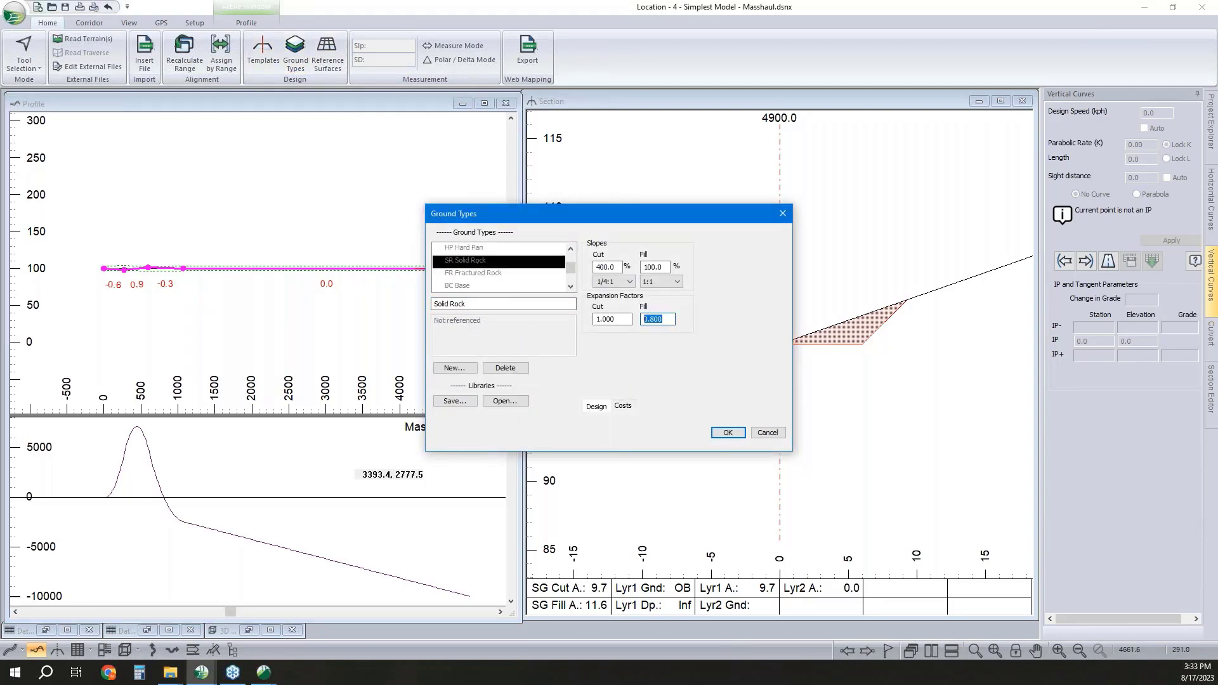
{"action": "left_click", "coordinate": [728, 432]}
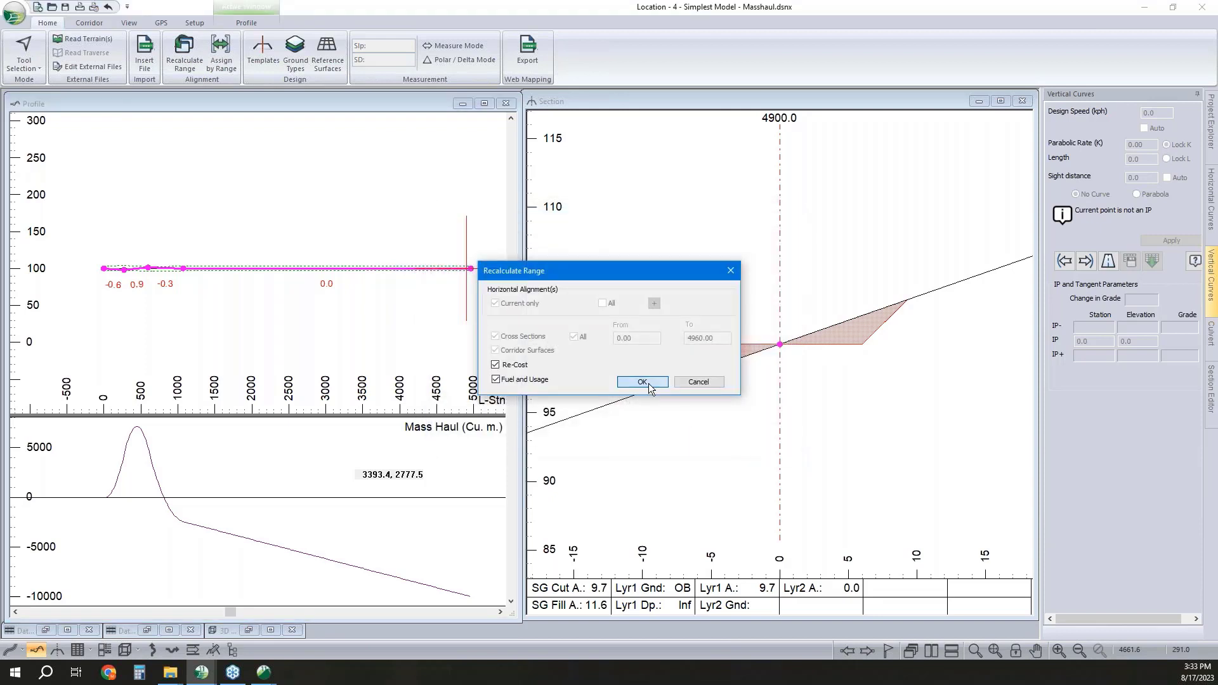
Recalculate the alignment, and compare the sections at stations 3120.0, 230.0 and 597.9 with the mass haul curve
{"action": "left_click", "coordinate": [641, 382]}
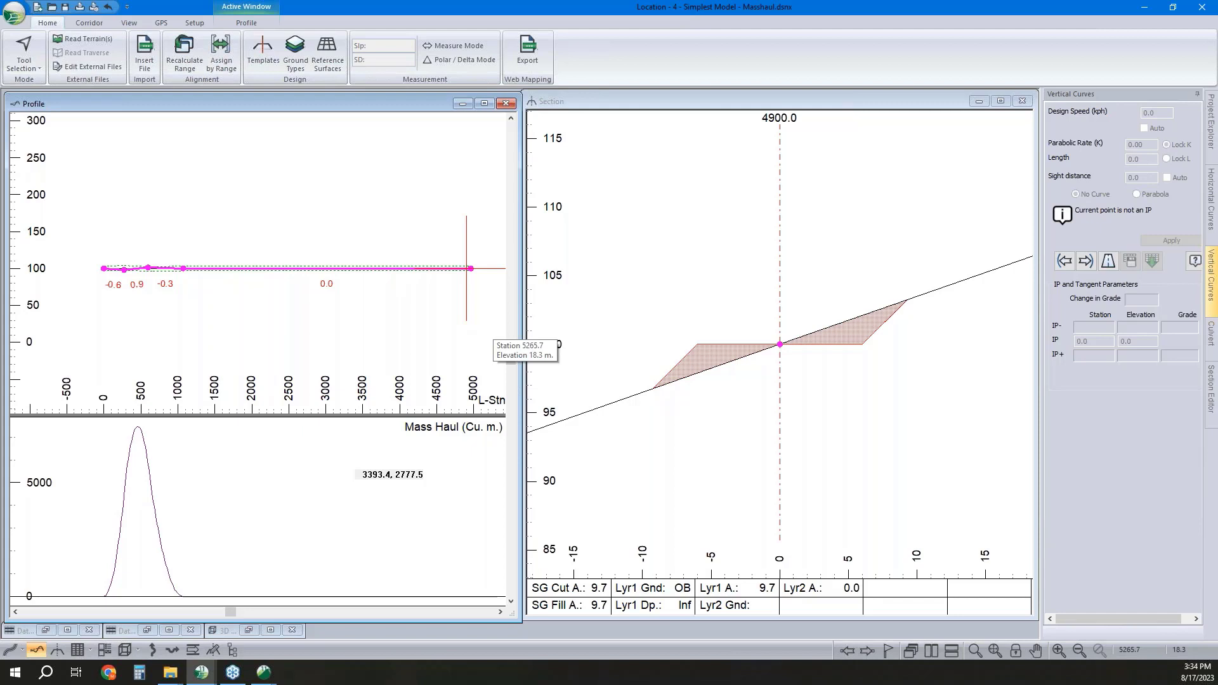
{"action": "left_click", "coordinate": [335, 269]}
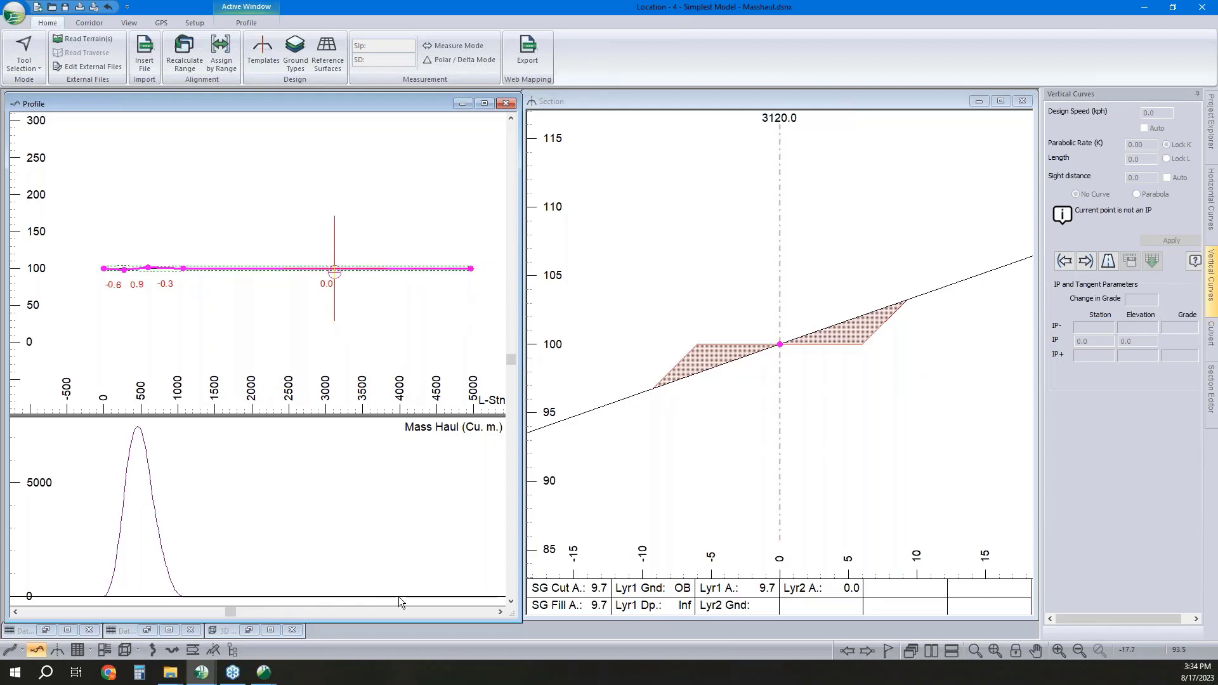
{"action": "left_click", "coordinate": [120, 268]}
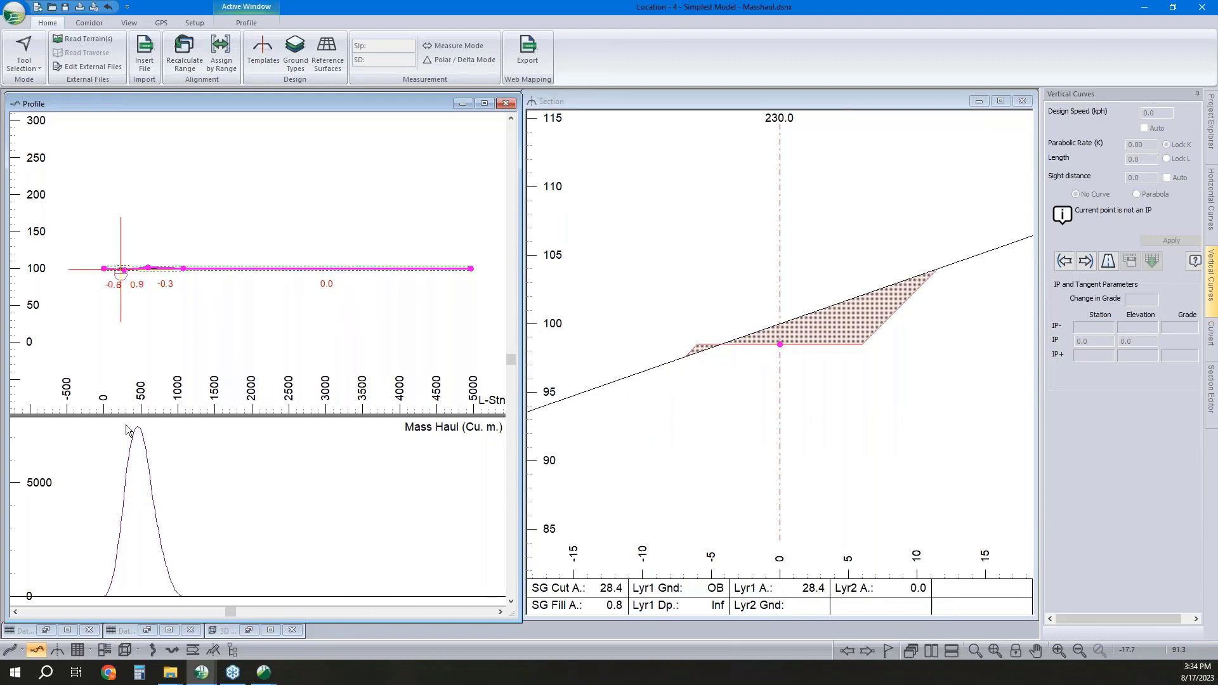
{"action": "left_click", "coordinate": [147, 269]}
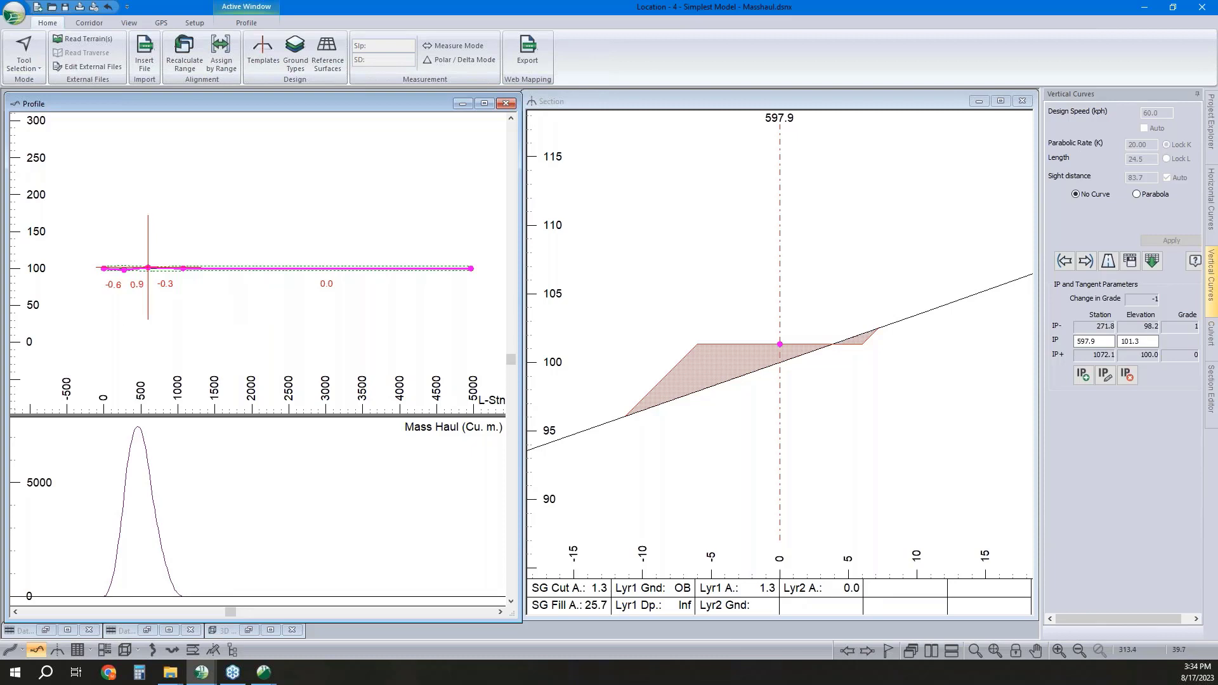
Raise the vertical IP at station 597.9 with the Add/Edit VIP Tool to about station 579.9 and elevation 109.4
{"action": "right_click", "coordinate": [129, 312]}
{"action": "left_click", "coordinate": [179, 335]}
{"action": "left_click_drag", "start_coordinate": [148, 267], "coordinate": [146, 261]}
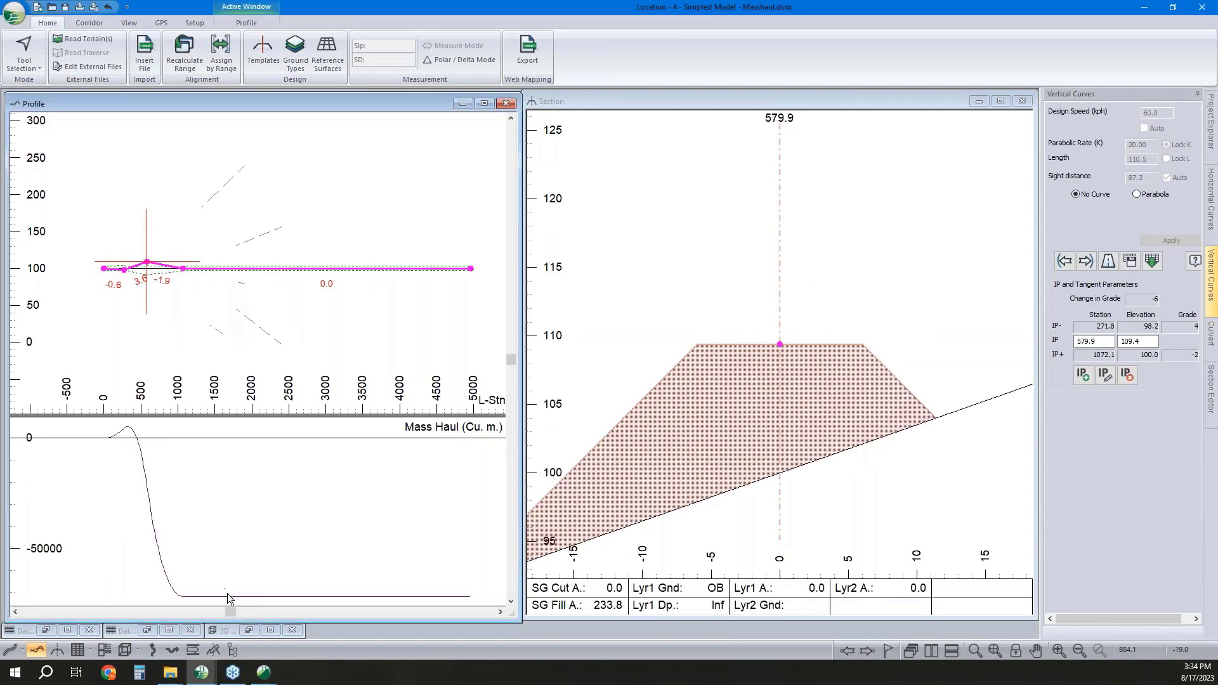
Undo the last IP move, recalculate the road alignment and return to the Selection Tool in the profile
{"action": "mouse_move", "coordinate": [227, 595]}
{"action": "left_click", "coordinate": [178, 331]}
{"action": "left_click", "coordinate": [598, 363]}
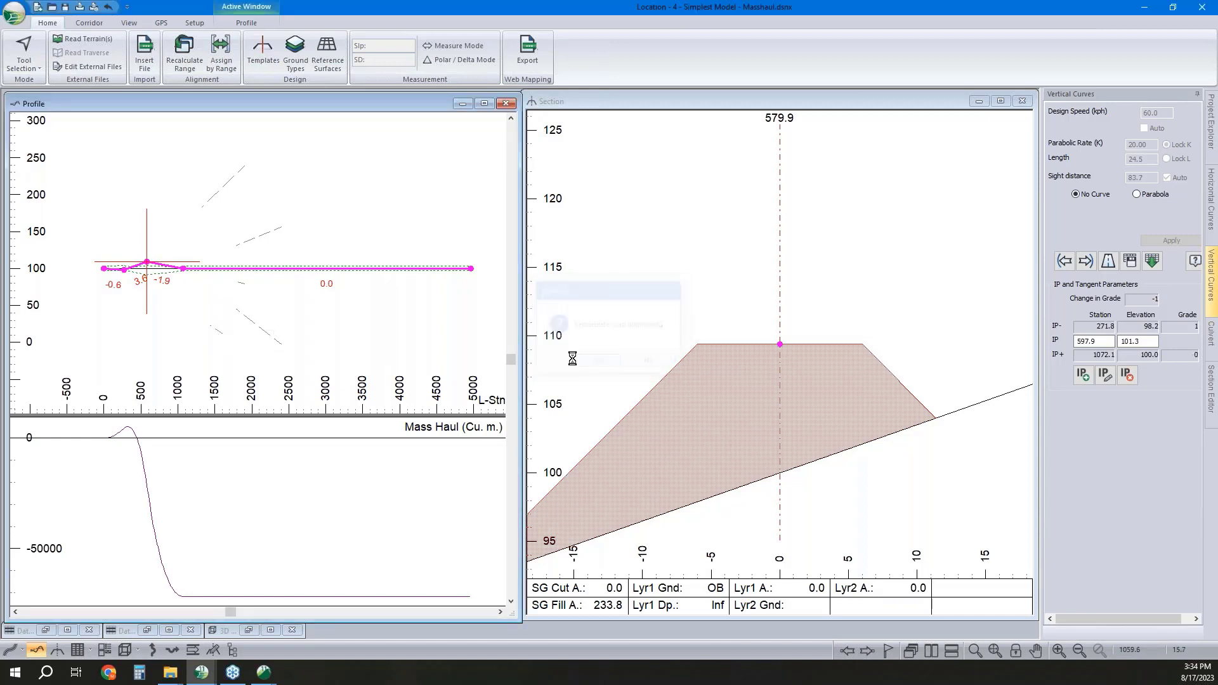
{"action": "right_click", "coordinate": [313, 315]}
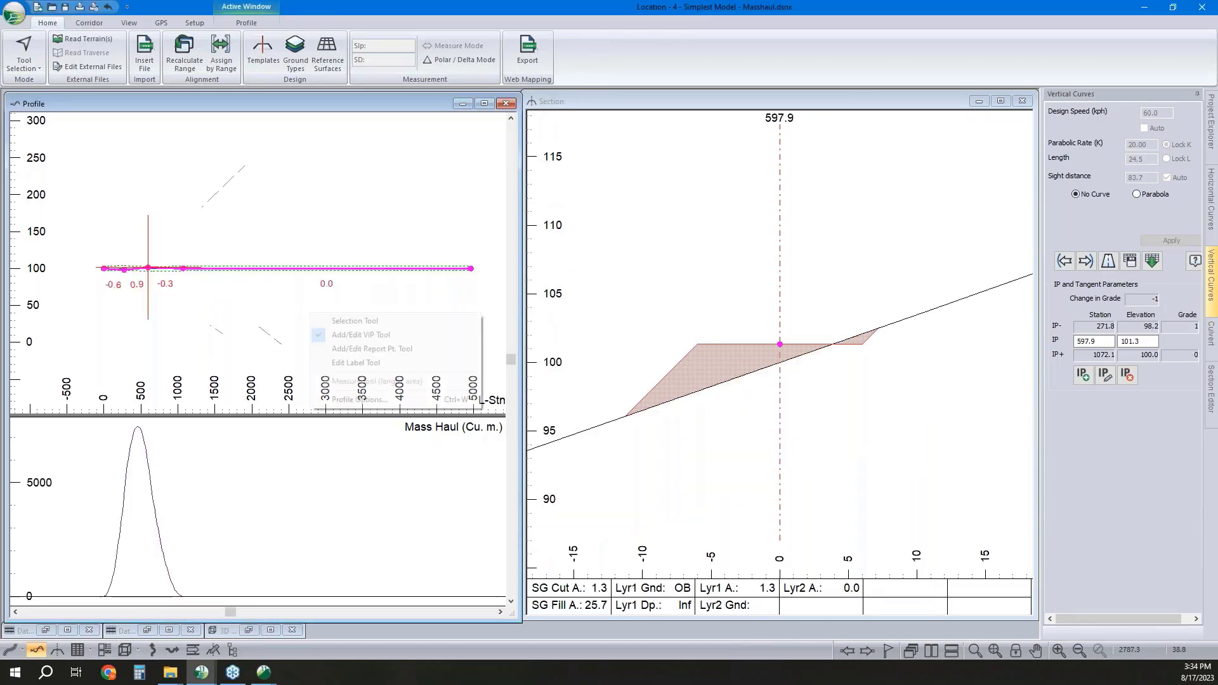
{"action": "left_click", "coordinate": [345, 321]}
Examine the mass haul curve at its peak and along its flat end, and show the section at station 1870.0
{"action": "mouse_move", "coordinate": [246, 281]}
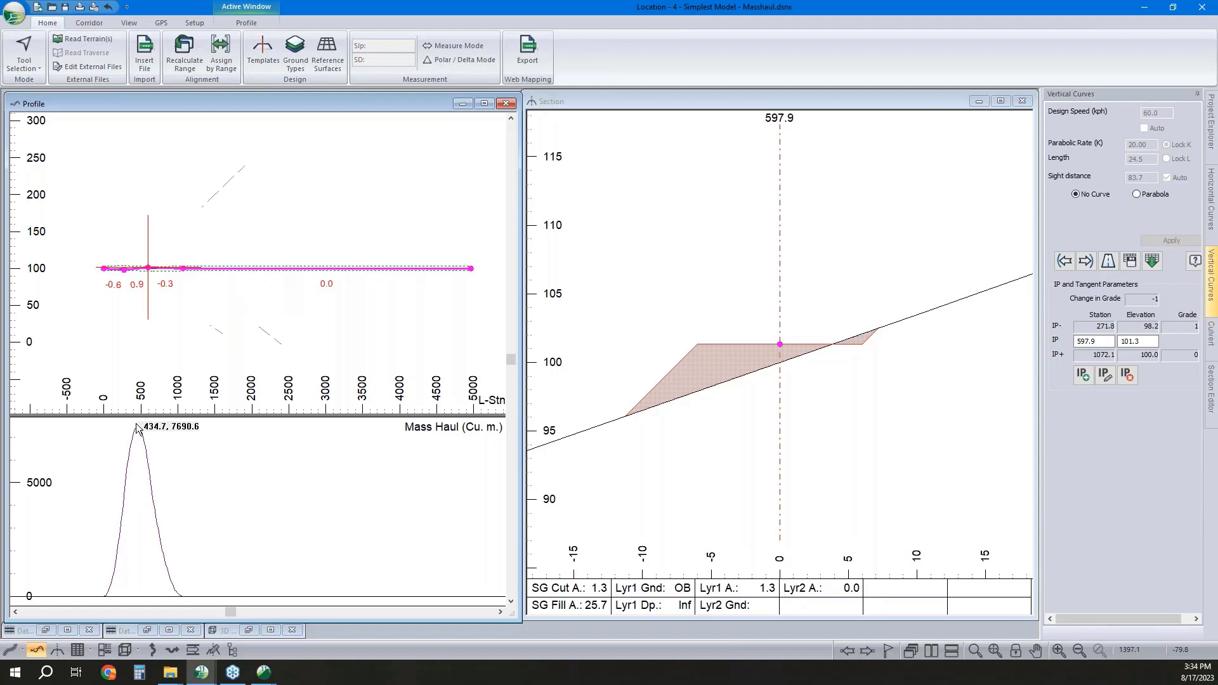
{"action": "mouse_move", "coordinate": [137, 432]}
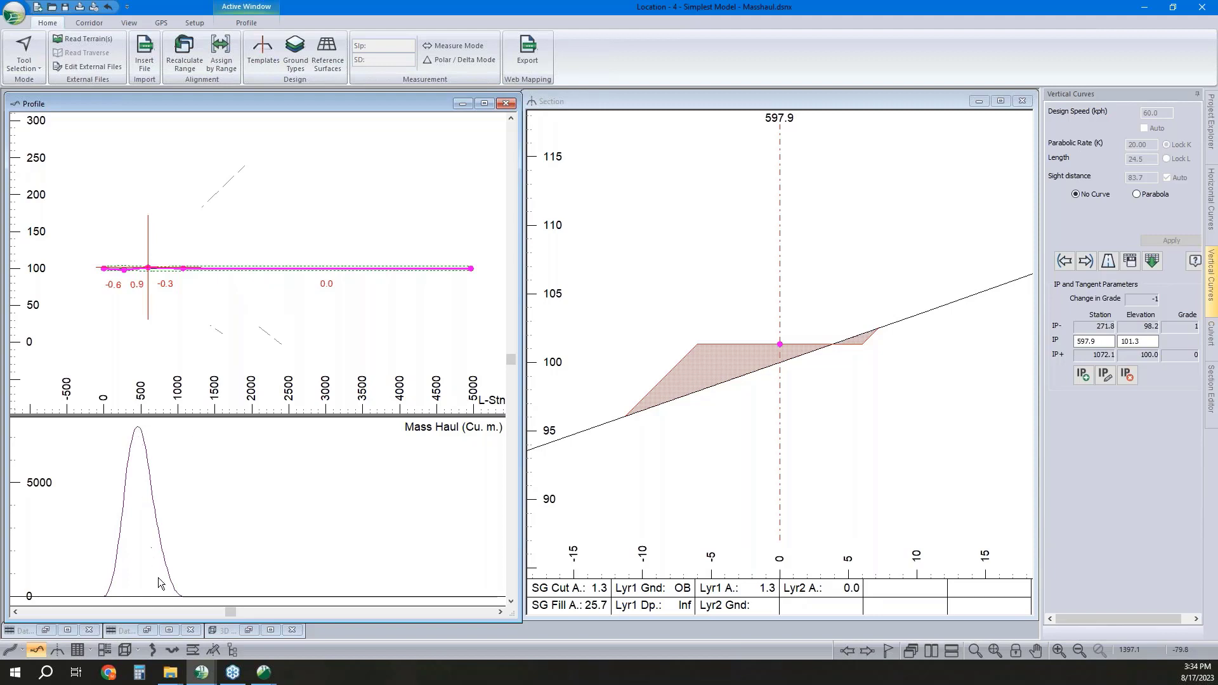
{"action": "mouse_move", "coordinate": [177, 596]}
{"action": "mouse_move", "coordinate": [310, 596]}
{"action": "left_click", "coordinate": [240, 271]}
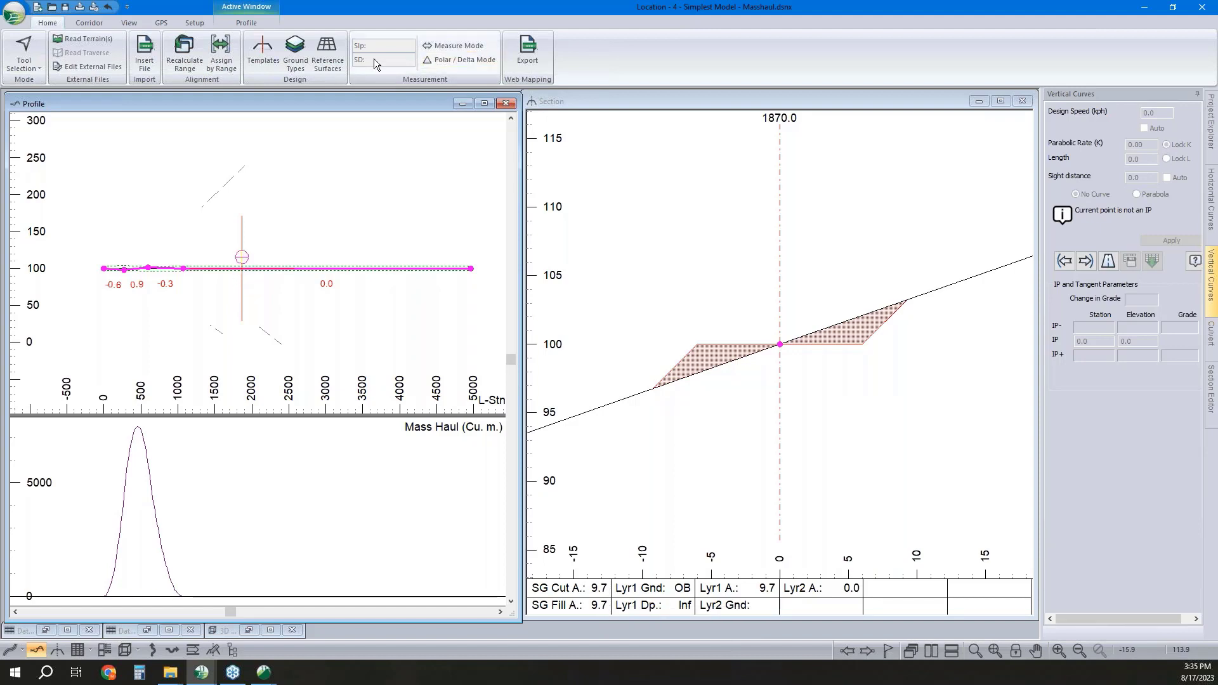
Set the Overburden ground type's fill expansion factor to 1.2 and recalculate the alignment
{"action": "left_click", "coordinate": [286, 60]}
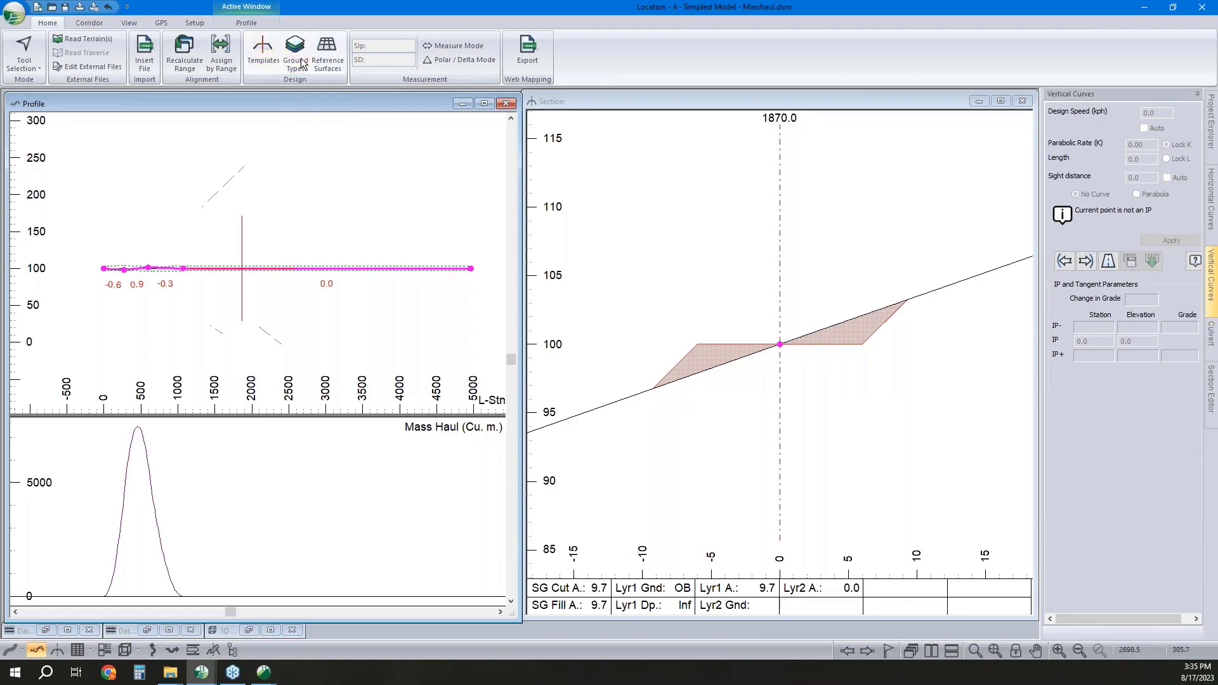
{"action": "left_click", "coordinate": [667, 321]}
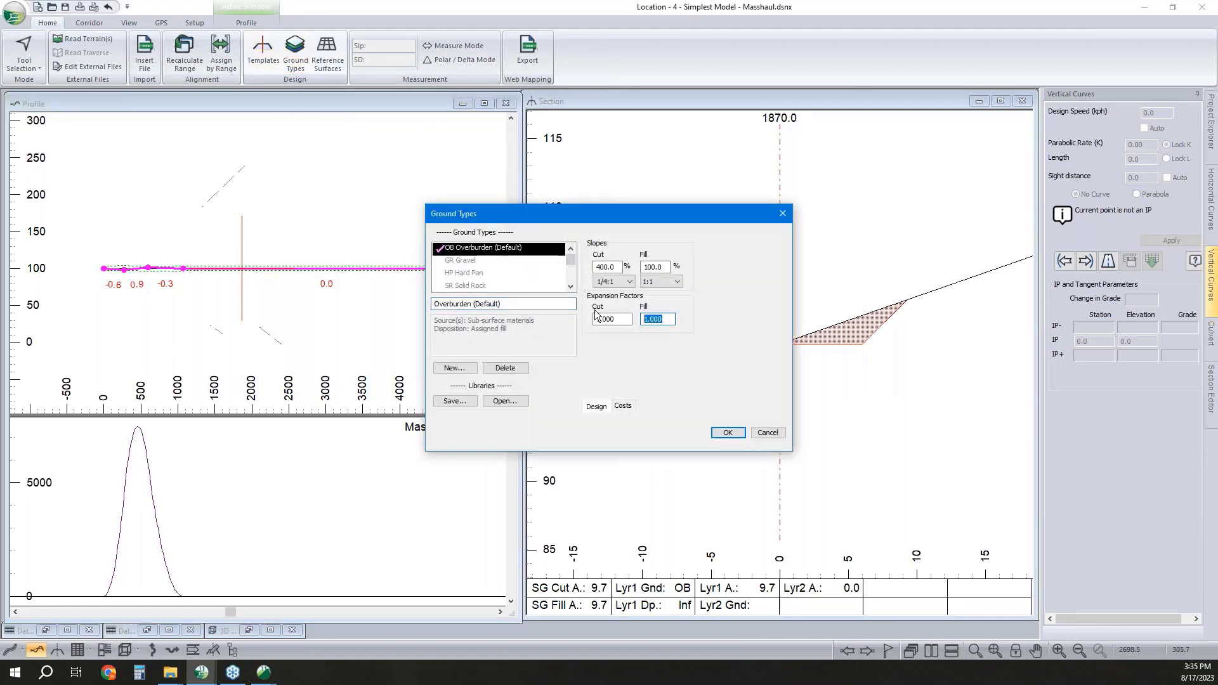
{"action": "type", "text": "1.2"}
{"action": "left_click", "coordinate": [596, 319]}
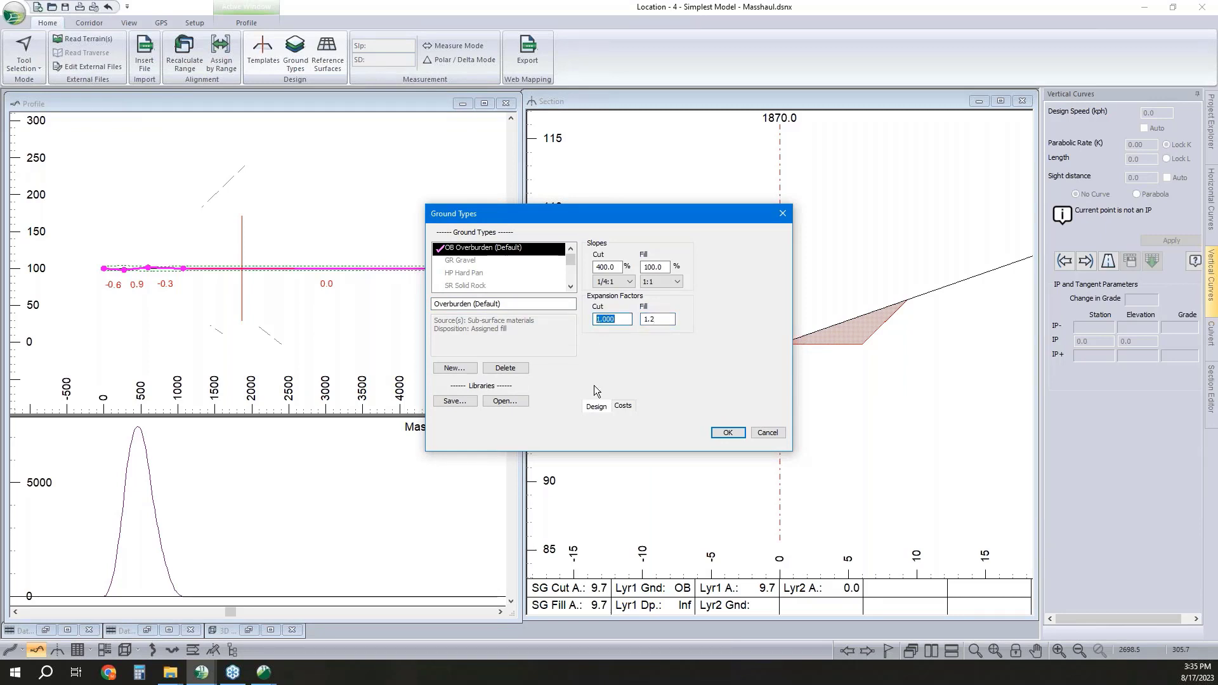
{"action": "left_click", "coordinate": [726, 433]}
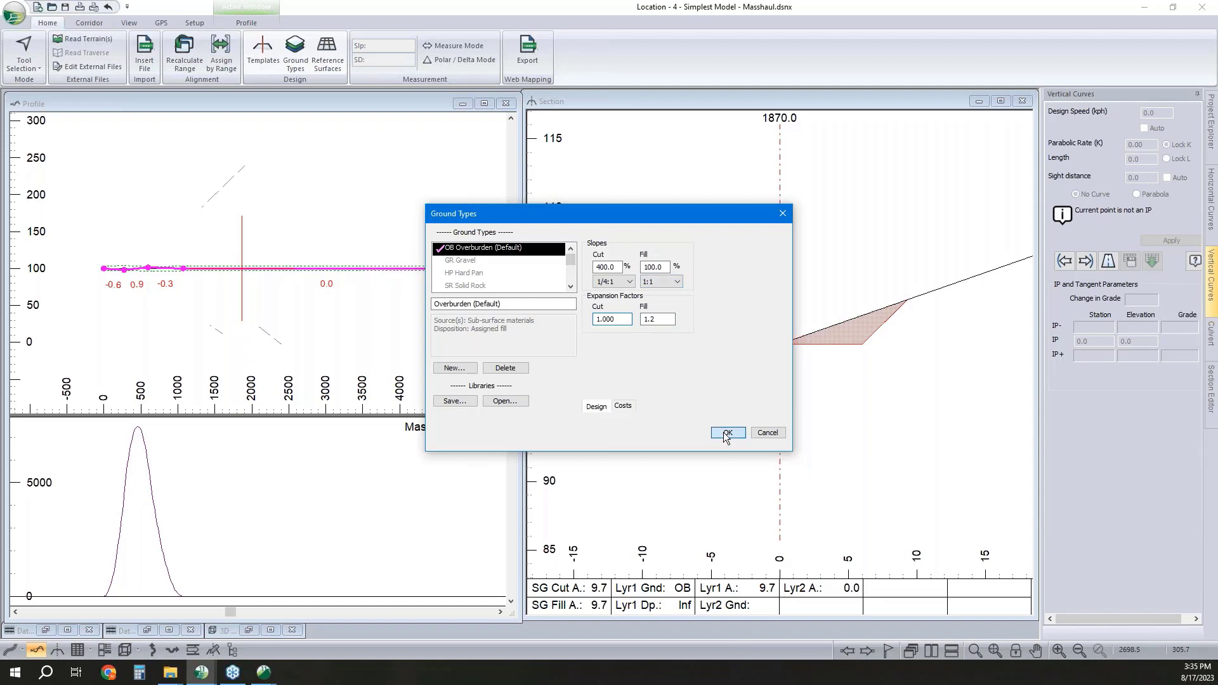
{"action": "left_click", "coordinate": [633, 382]}
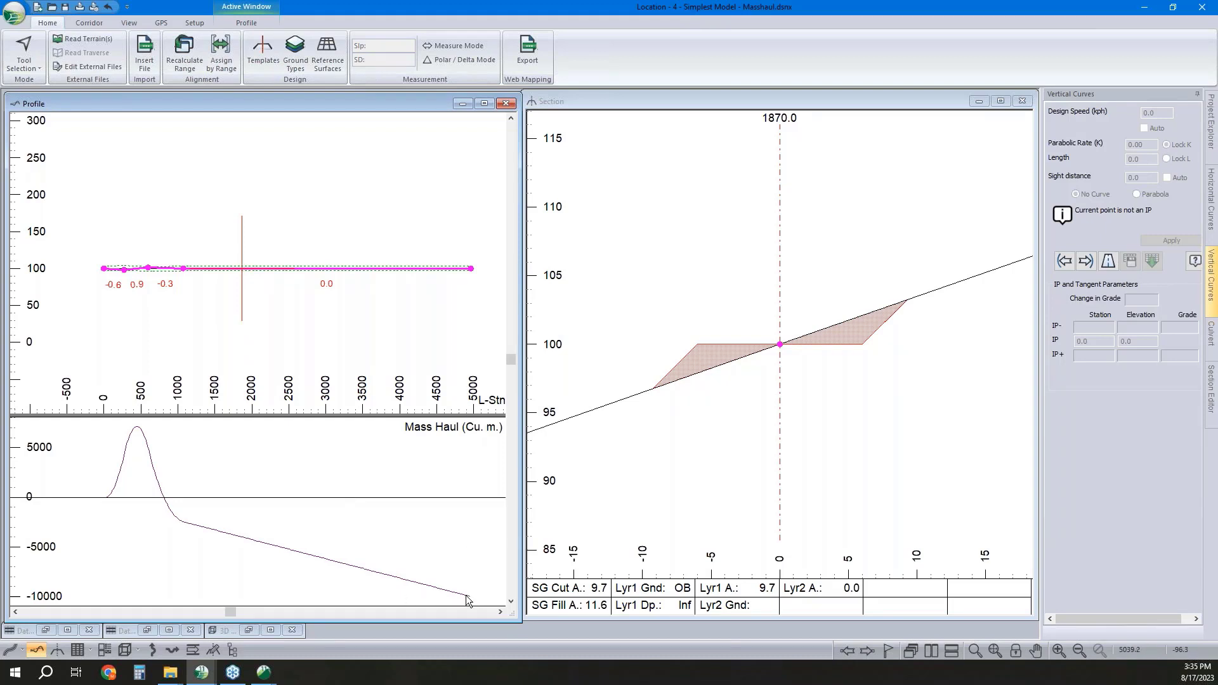
Check the mass haul curve's end and the section's fill area, and open the section window's list of status fields
{"action": "mouse_move", "coordinate": [469, 596]}
{"action": "mouse_move", "coordinate": [595, 588]}
{"action": "right_click", "coordinate": [713, 405]}
{"action": "left_click", "coordinate": [765, 508]}
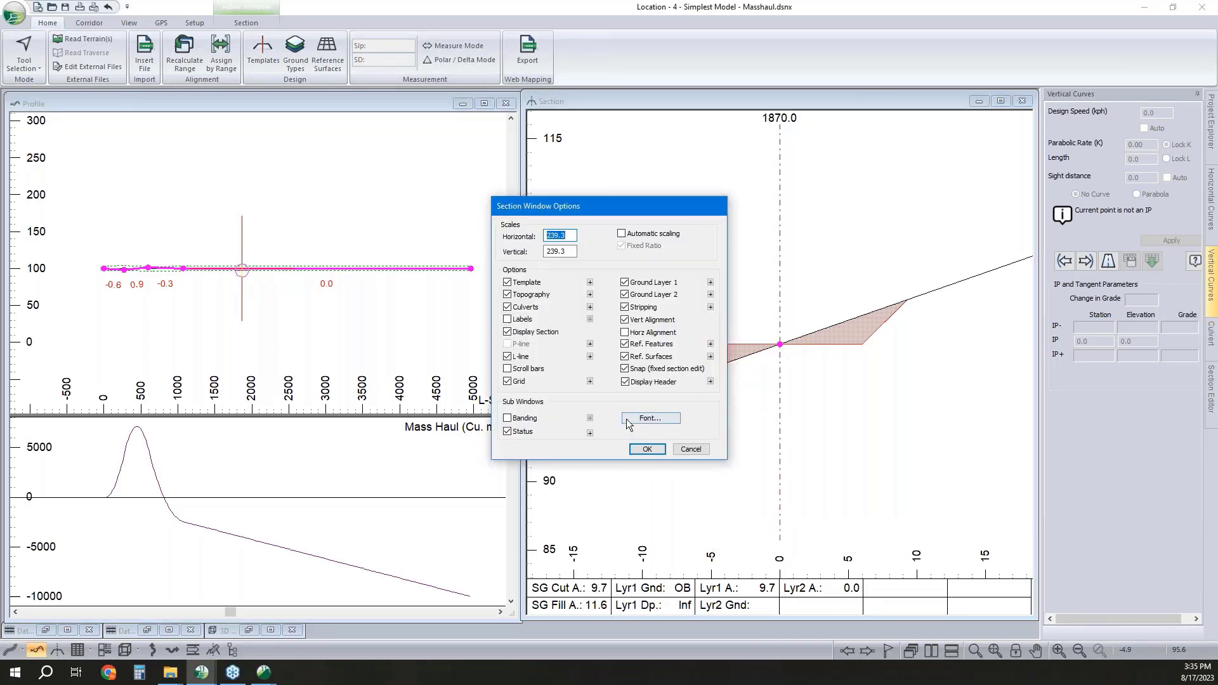
{"action": "left_click", "coordinate": [639, 421]}
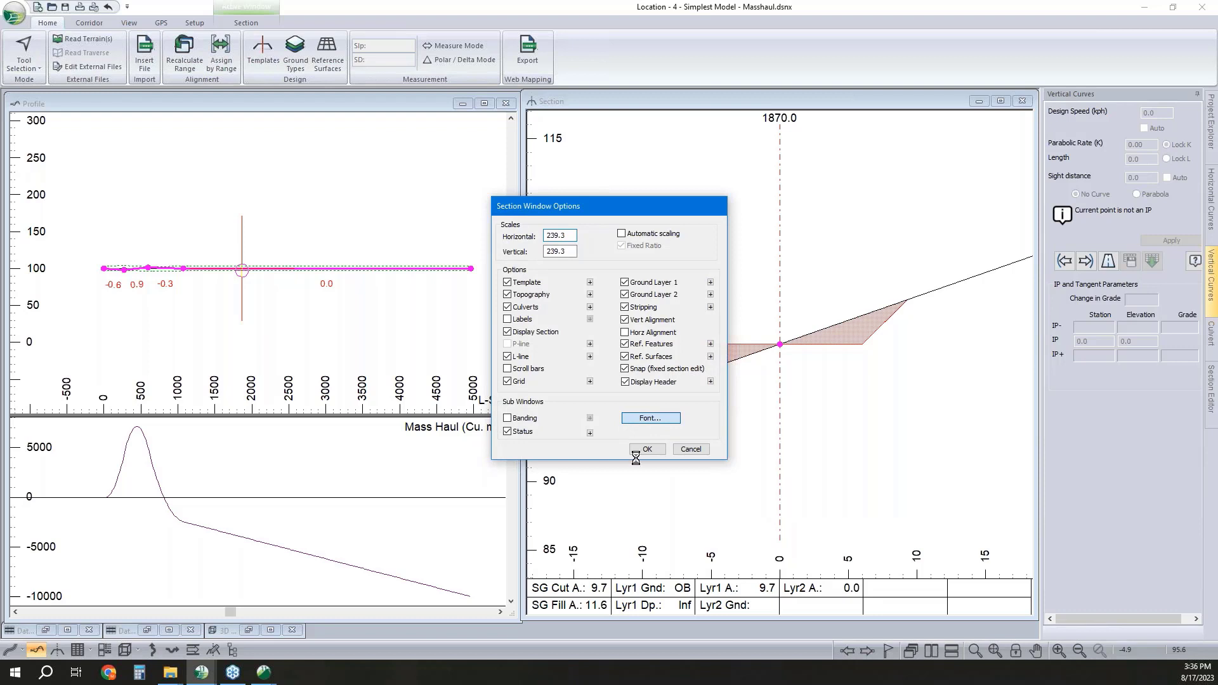
{"action": "left_click", "coordinate": [647, 418]}
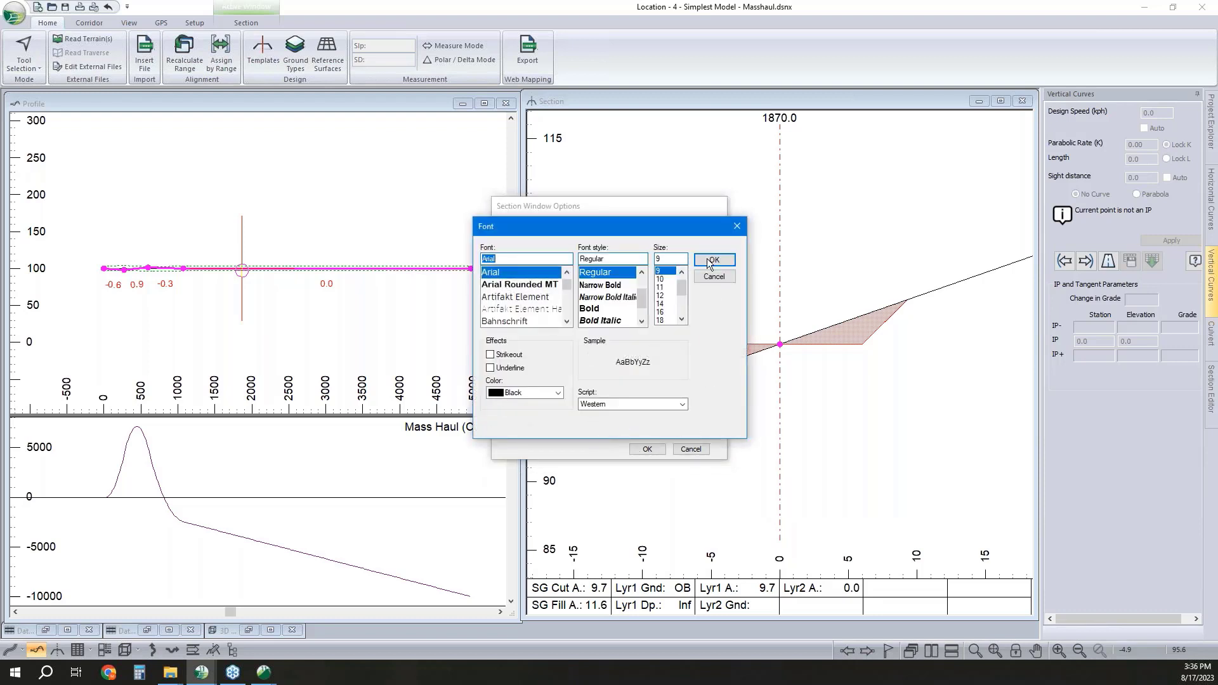
{"action": "left_click", "coordinate": [711, 260]}
{"action": "left_click", "coordinate": [590, 433]}
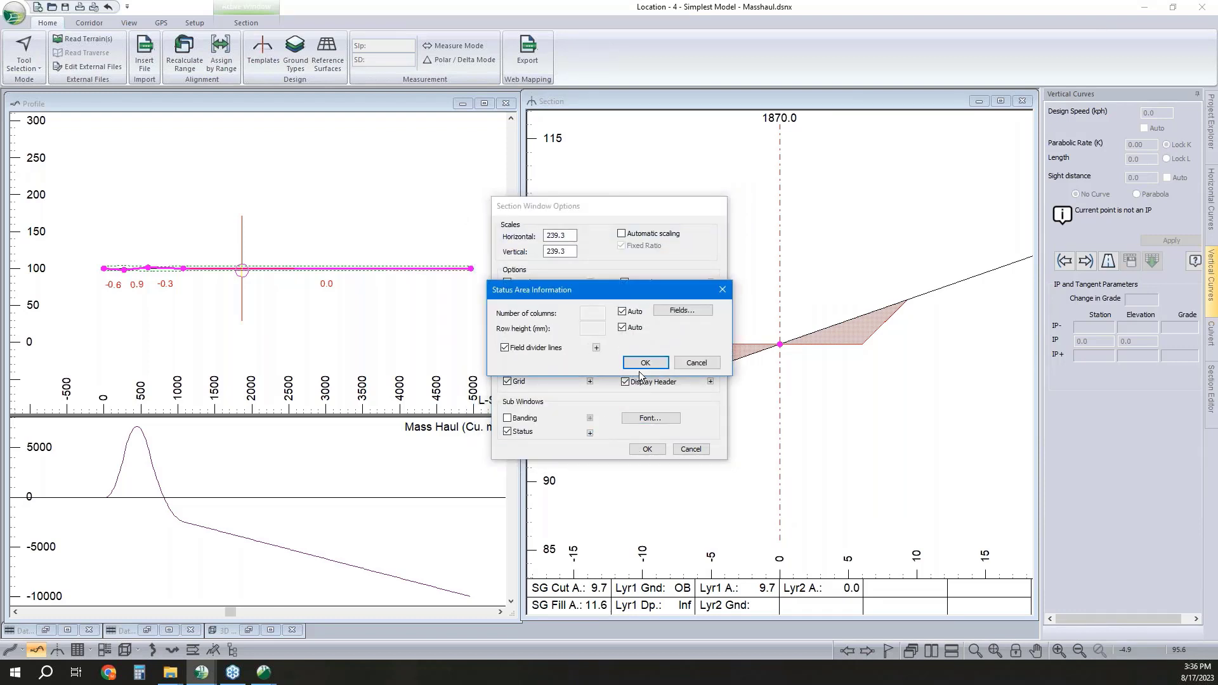
{"action": "left_click", "coordinate": [679, 311]}
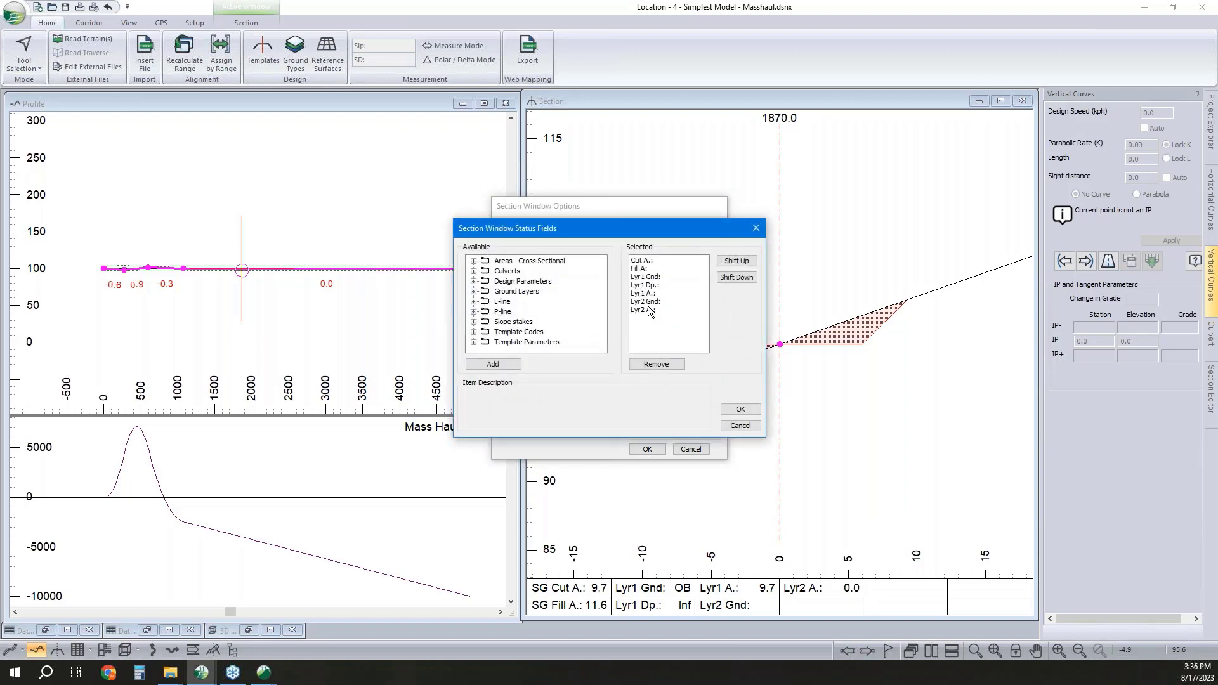
Read the description of the Fill A. status field and its help topic, and cancel the section window options
{"action": "left_click", "coordinate": [647, 270]}
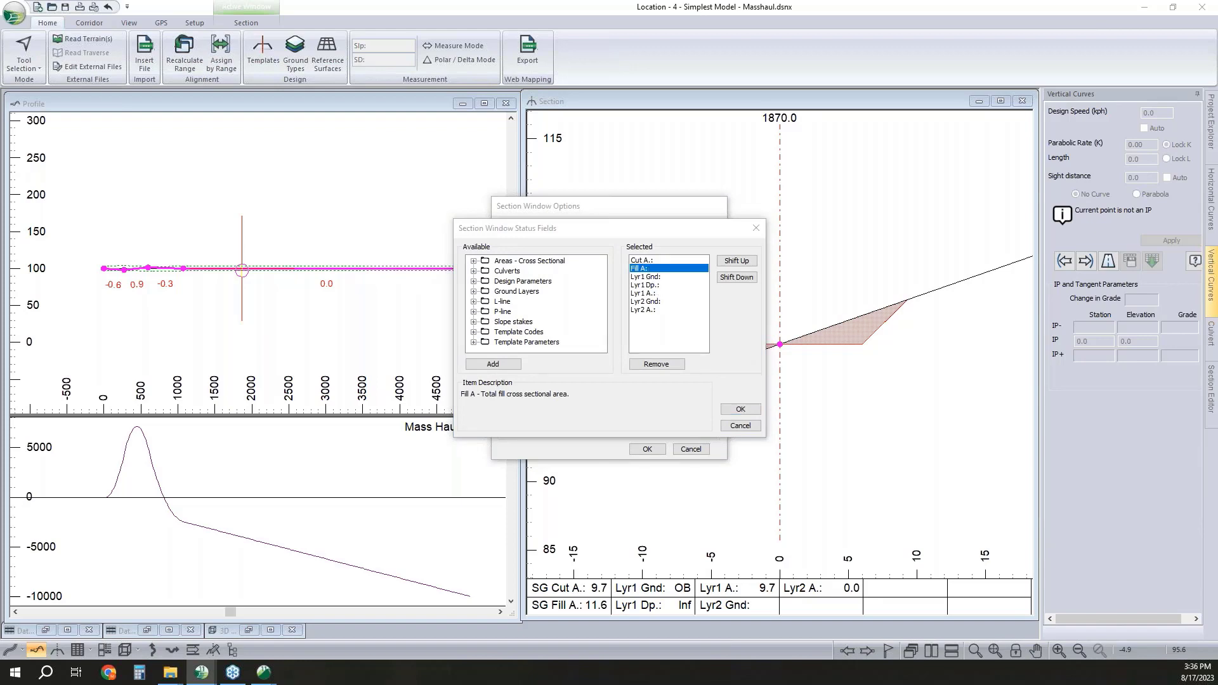
{"action": "left_click_drag", "start_coordinate": [1217, 355], "coordinate": [342, 97]}
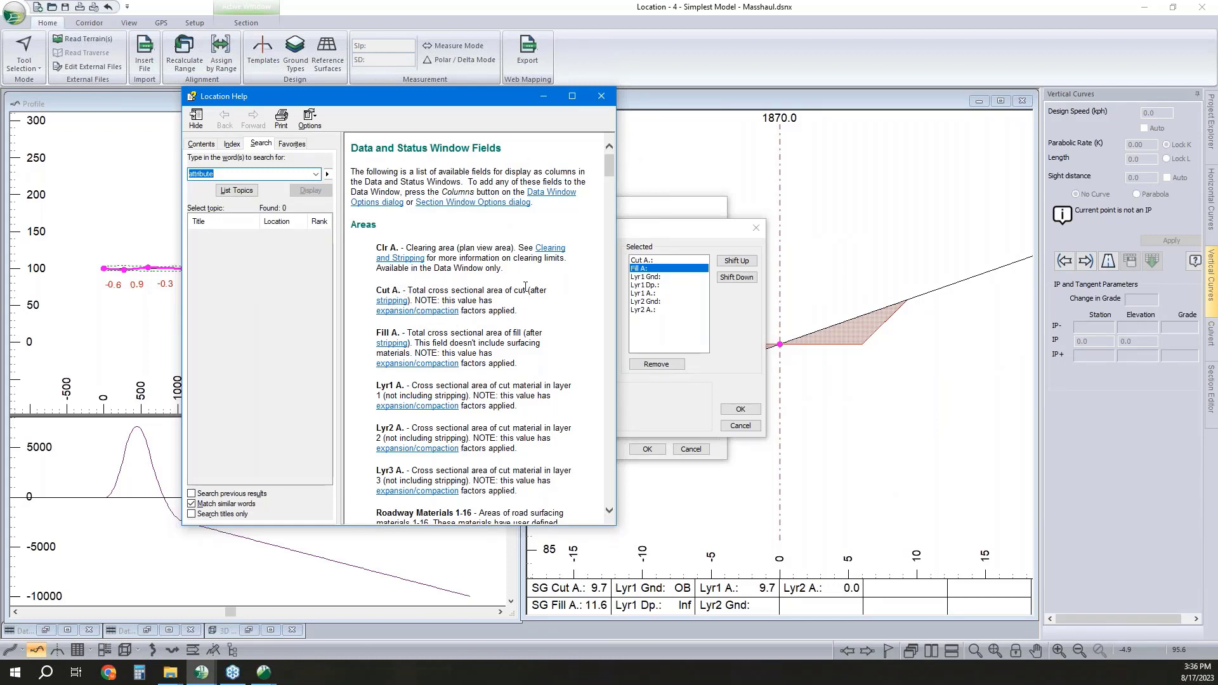
{"action": "left_click", "coordinate": [599, 97]}
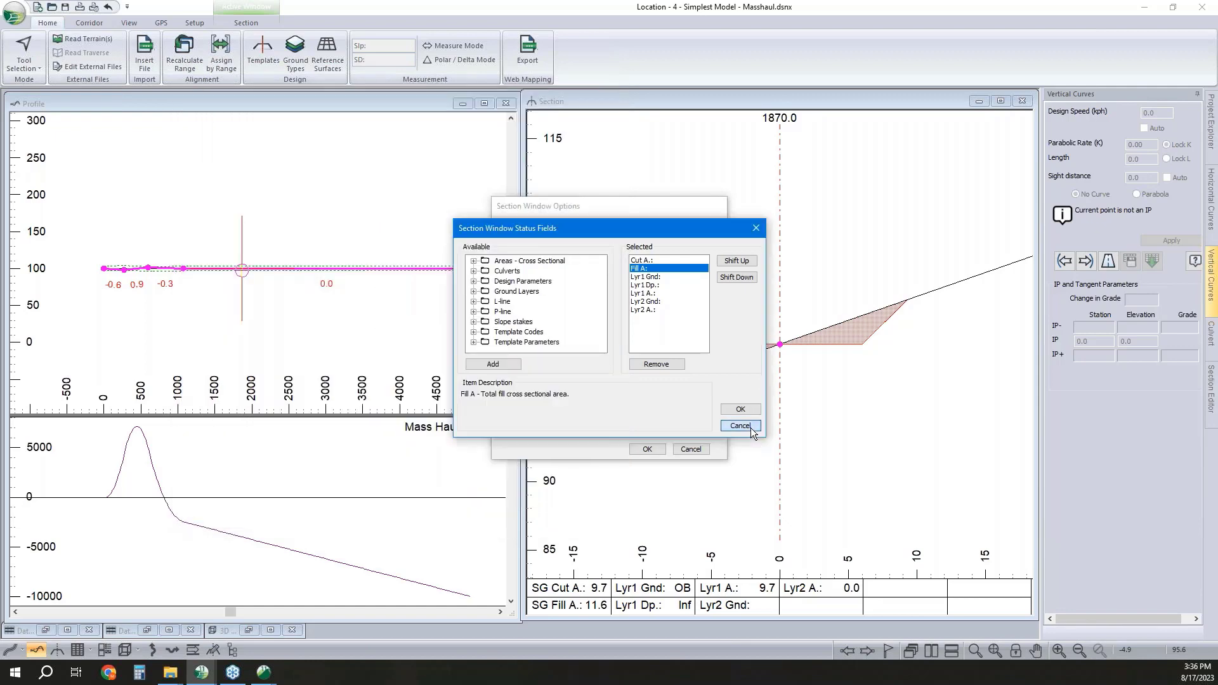
{"action": "left_click", "coordinate": [751, 427]}
{"action": "left_click", "coordinate": [697, 363]}
{"action": "left_click", "coordinate": [691, 449]}
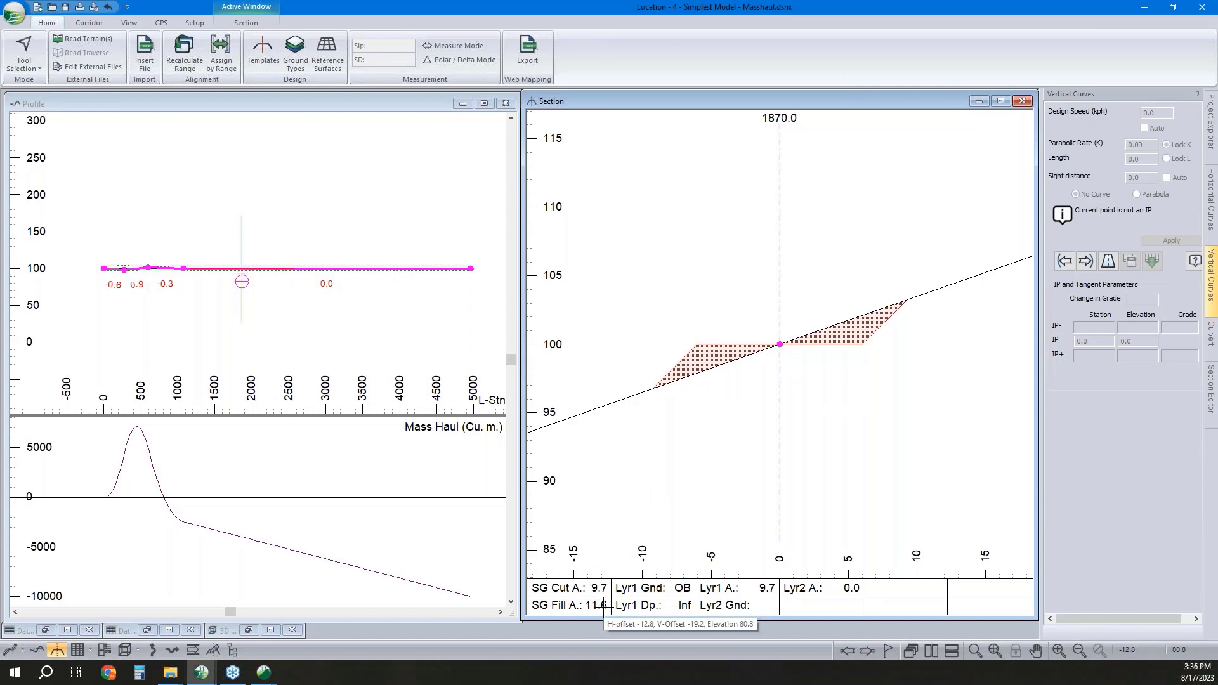
Set the Overburden ground type's fill expansion factor to 0.8 and recalculate the alignment
{"action": "left_click", "coordinate": [305, 62]}
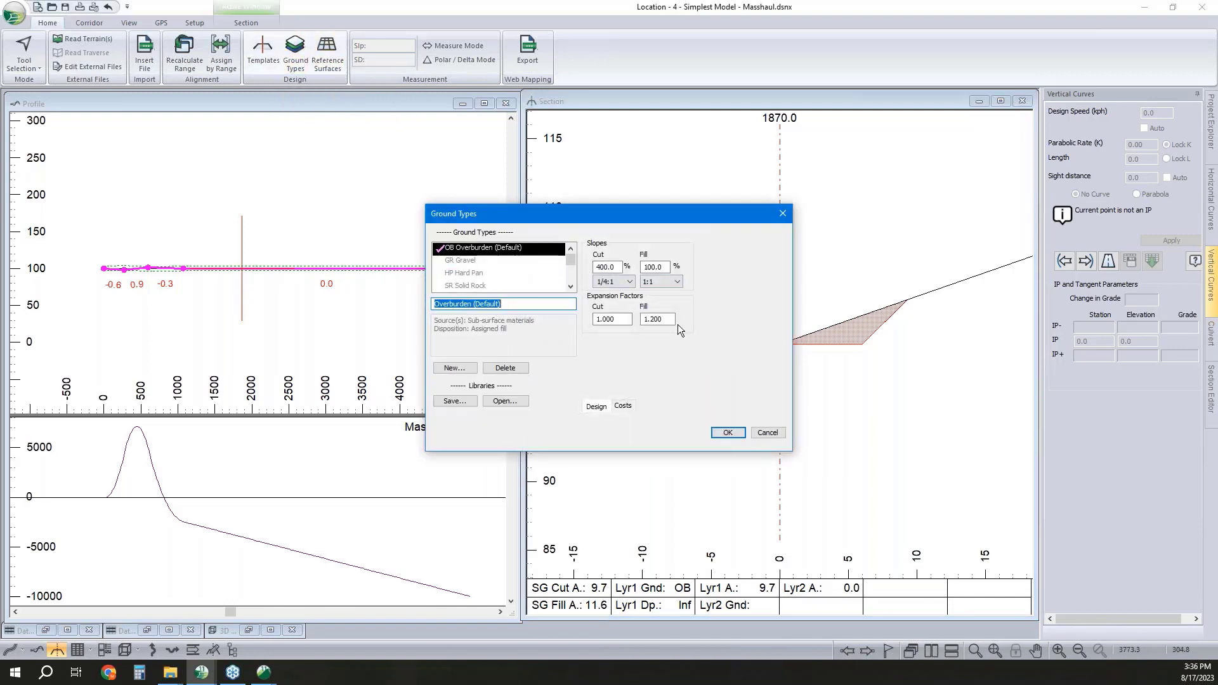
{"action": "left_click", "coordinate": [646, 320]}
{"action": "left_click_drag", "start_coordinate": [658, 321], "coordinate": [630, 320]}
{"action": "type", "text": ".8"}
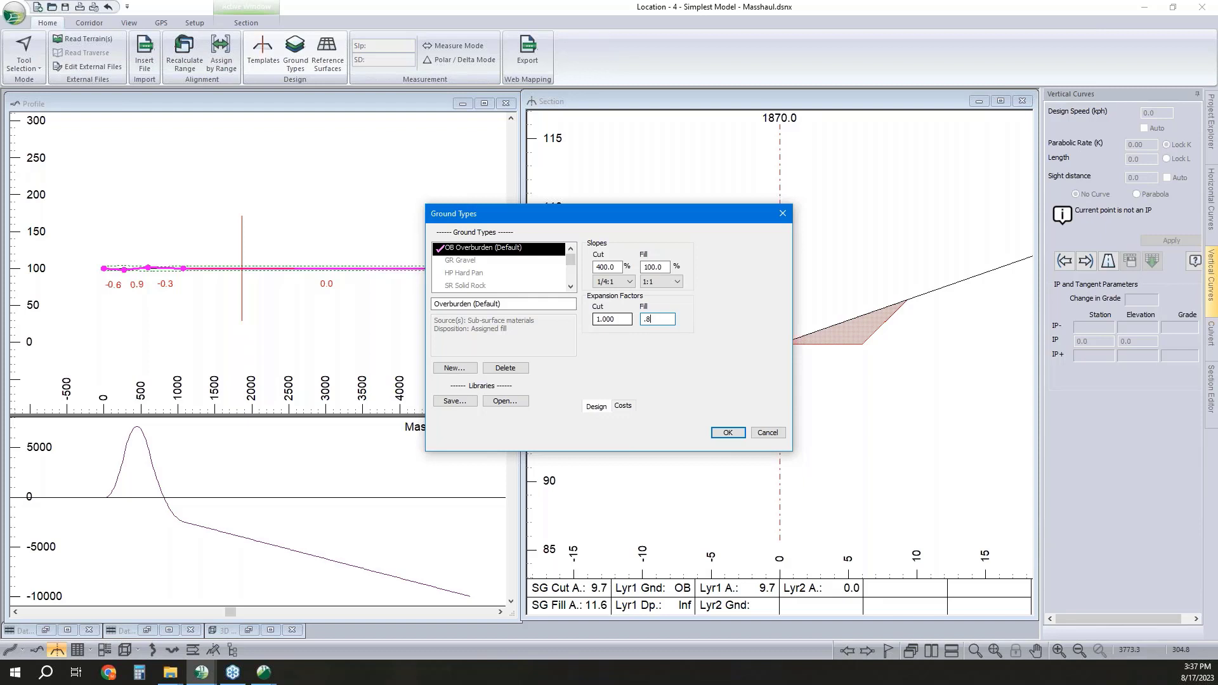
{"action": "left_click", "coordinate": [727, 432]}
{"action": "left_click", "coordinate": [642, 382]}
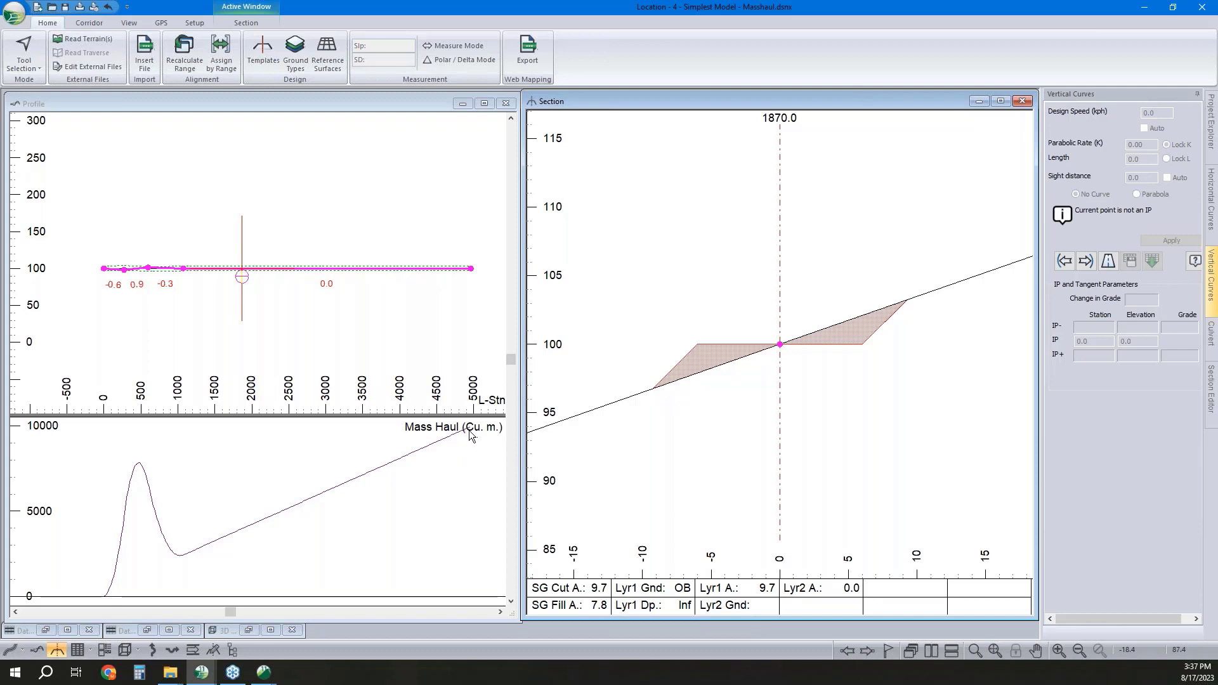
{"action": "mouse_move", "coordinate": [471, 434]}
Set the Overburden ground type's fill expansion factor to 1 and recalculate the alignment
{"action": "left_click", "coordinate": [298, 59]}
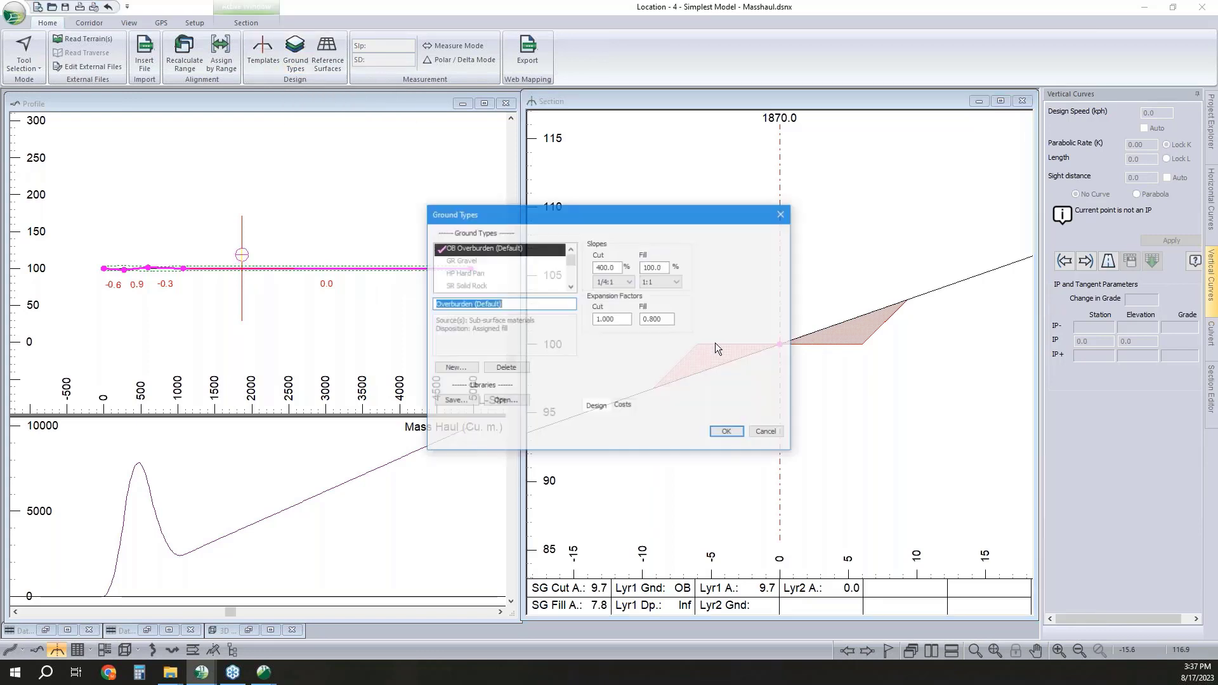
{"action": "left_click_drag", "start_coordinate": [667, 320], "coordinate": [596, 296]}
{"action": "type", "text": "1"}
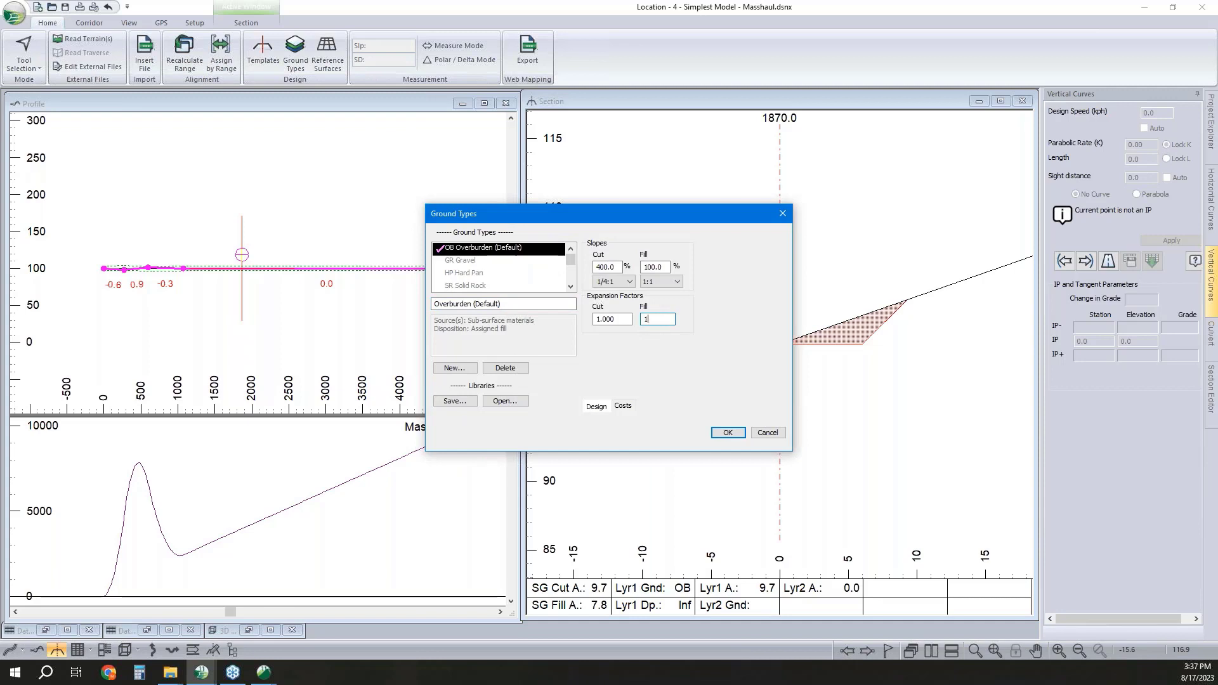
{"action": "left_click", "coordinate": [728, 433]}
{"action": "left_click", "coordinate": [654, 382]}
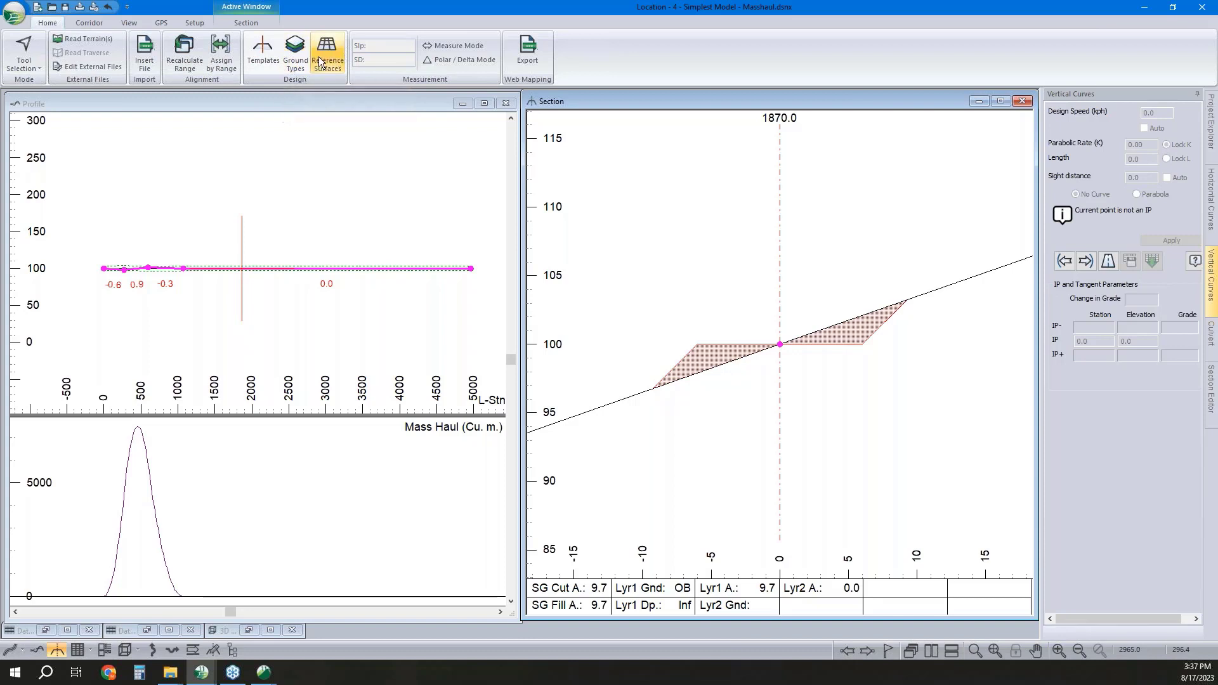
Change the Overburden fill expansion factor back to 1.2 and recalculate the alignment
{"action": "left_click", "coordinate": [296, 57]}
{"action": "double_click", "coordinate": [664, 321]}
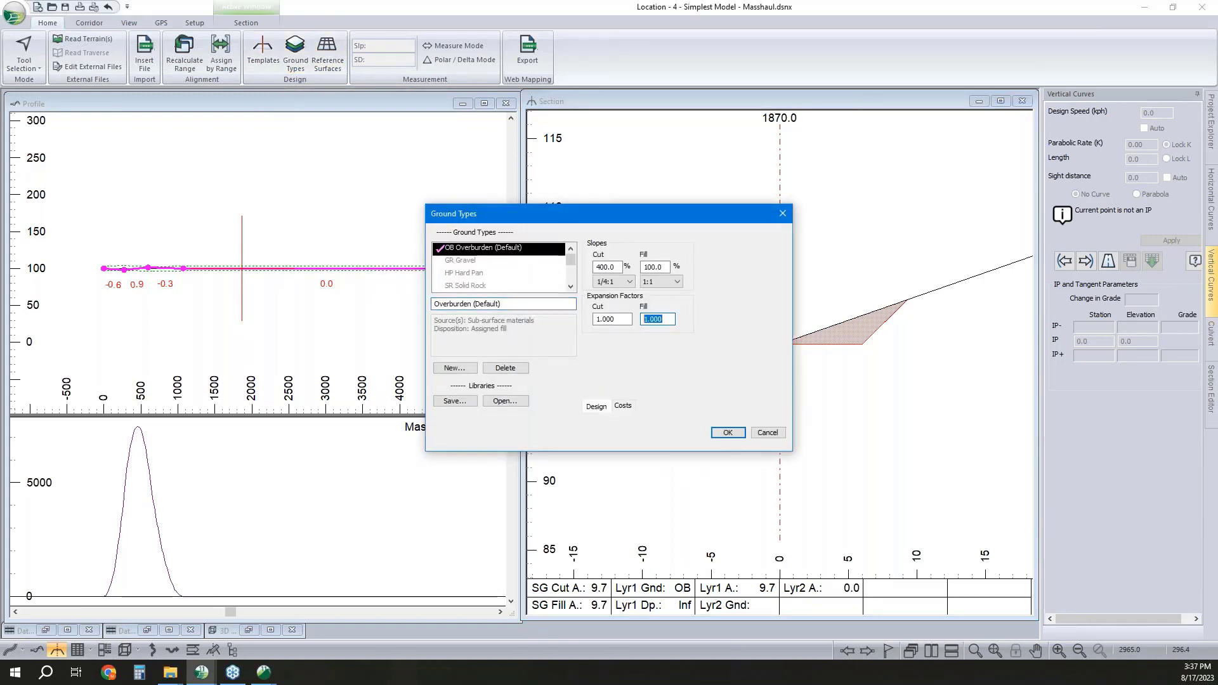
{"action": "type", "text": "1.2"}
{"action": "key", "text": "Return"}
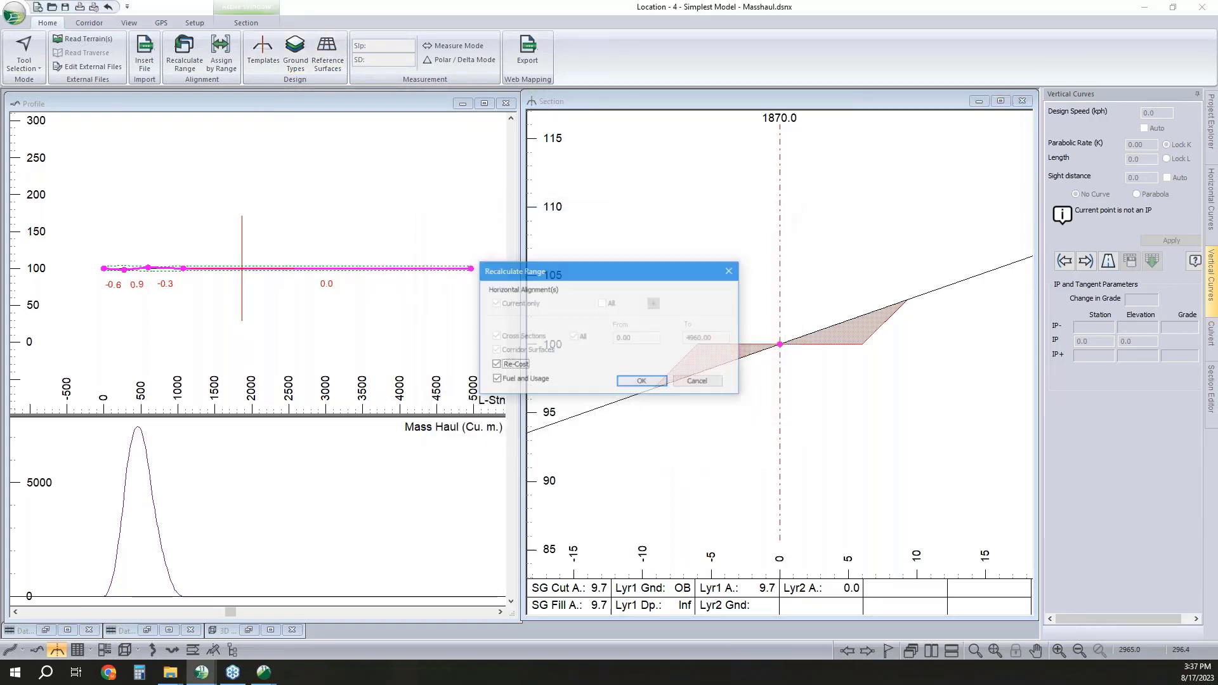
{"action": "left_click", "coordinate": [642, 382]}
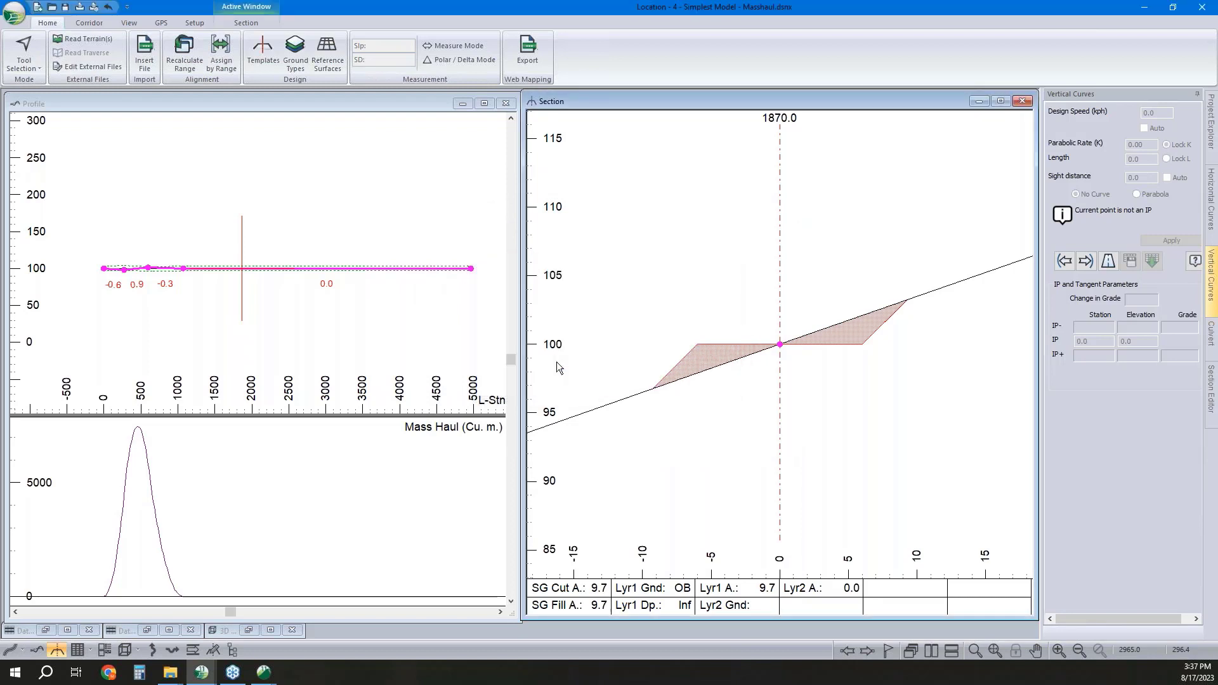
Lower the last vertical IP at station 4960 in stages to elevations 98.7, 96.5 and 95.6, recalculating the road alignment each time
{"action": "right_click", "coordinate": [389, 328]}
{"action": "left_click", "coordinate": [421, 346]}
{"action": "left_click_drag", "start_coordinate": [471, 268], "coordinate": [471, 270]}
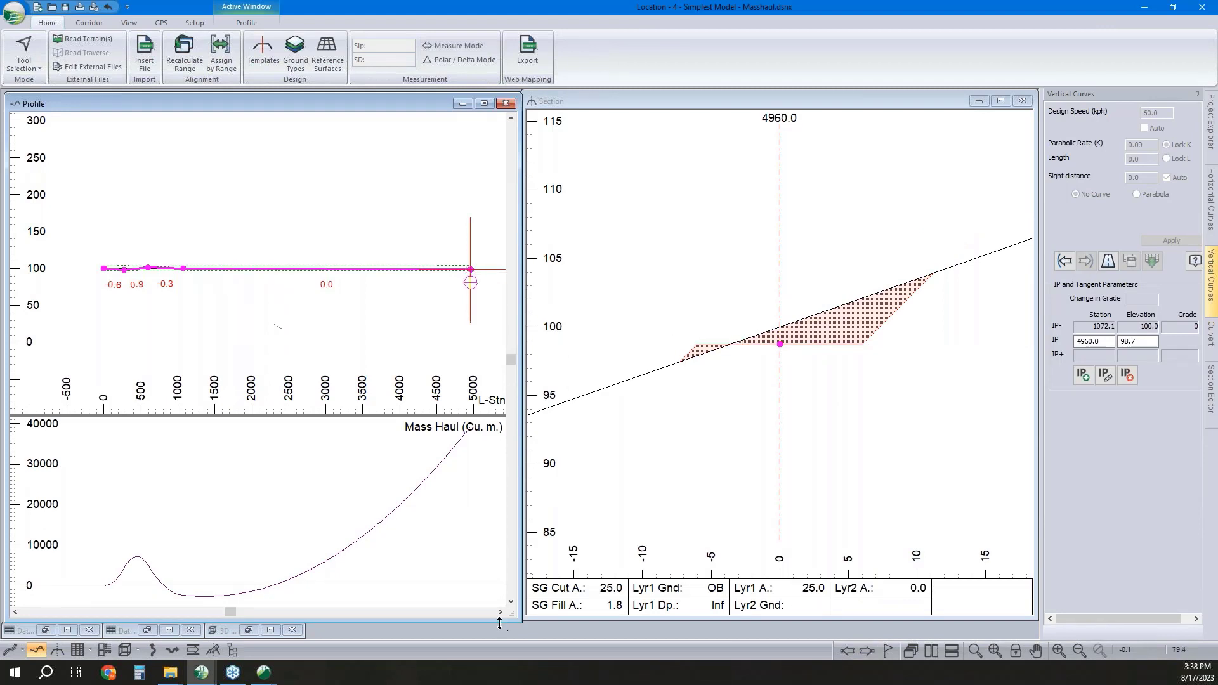
{"action": "key", "text": "ctrl+z"}
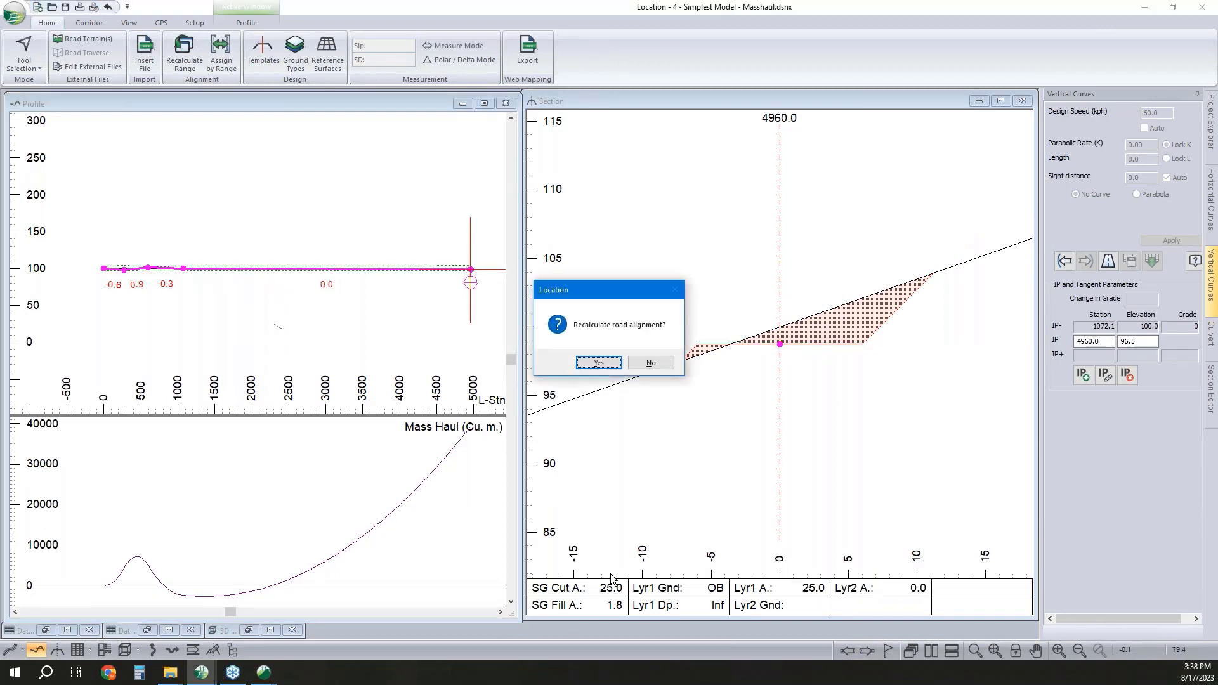
{"action": "left_click", "coordinate": [607, 362]}
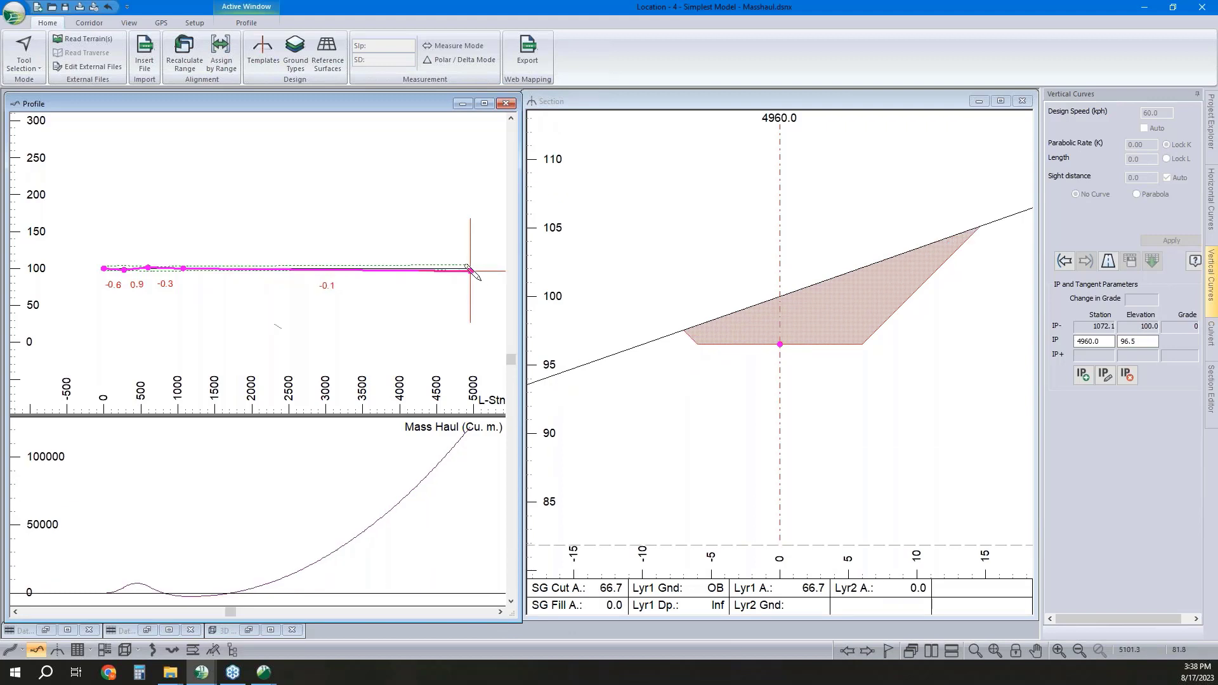
{"action": "left_click_drag", "start_coordinate": [471, 271], "coordinate": [471, 271]}
{"action": "left_click", "coordinate": [614, 366]}
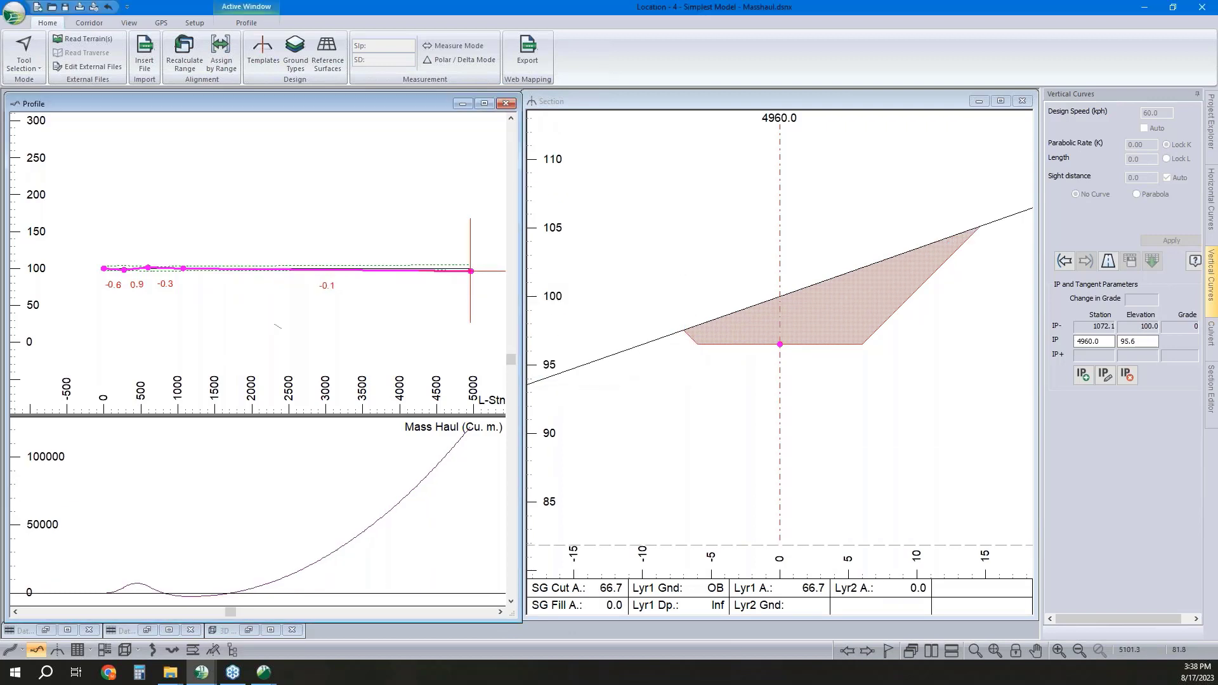
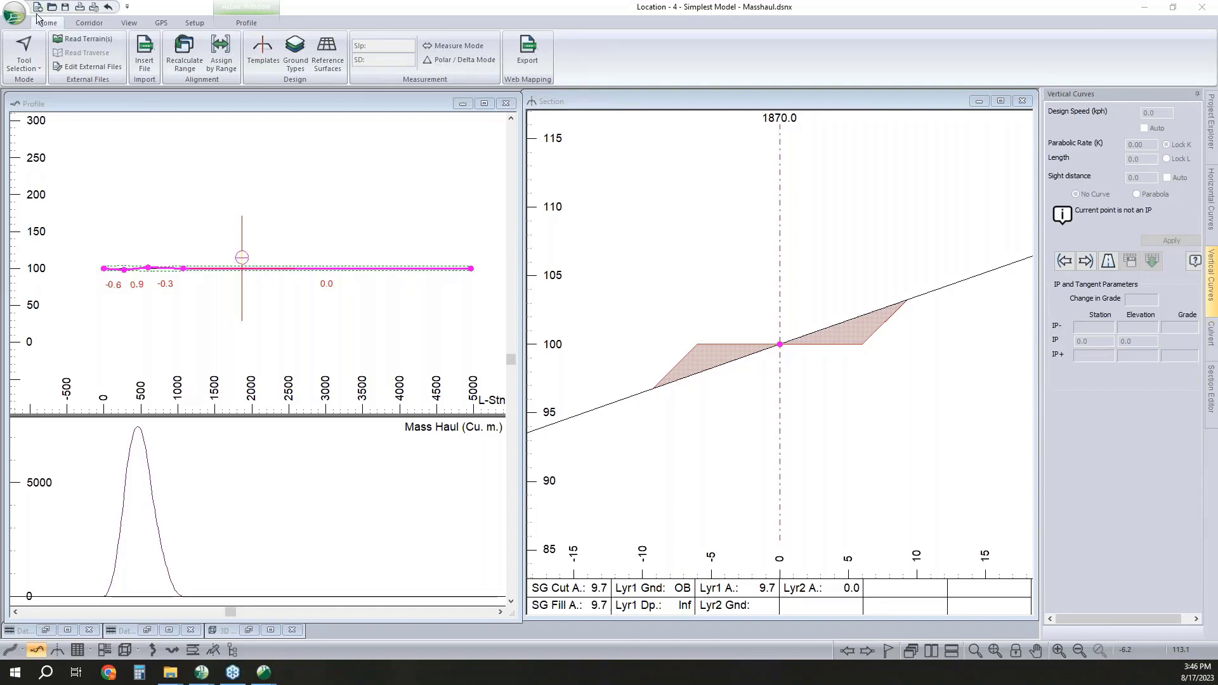
Assign Solid Rock as the second ground layer beneath Overburden with a depth of 0.6 from topo, and recalculate the alignment
{"action": "left_click", "coordinate": [216, 56]}
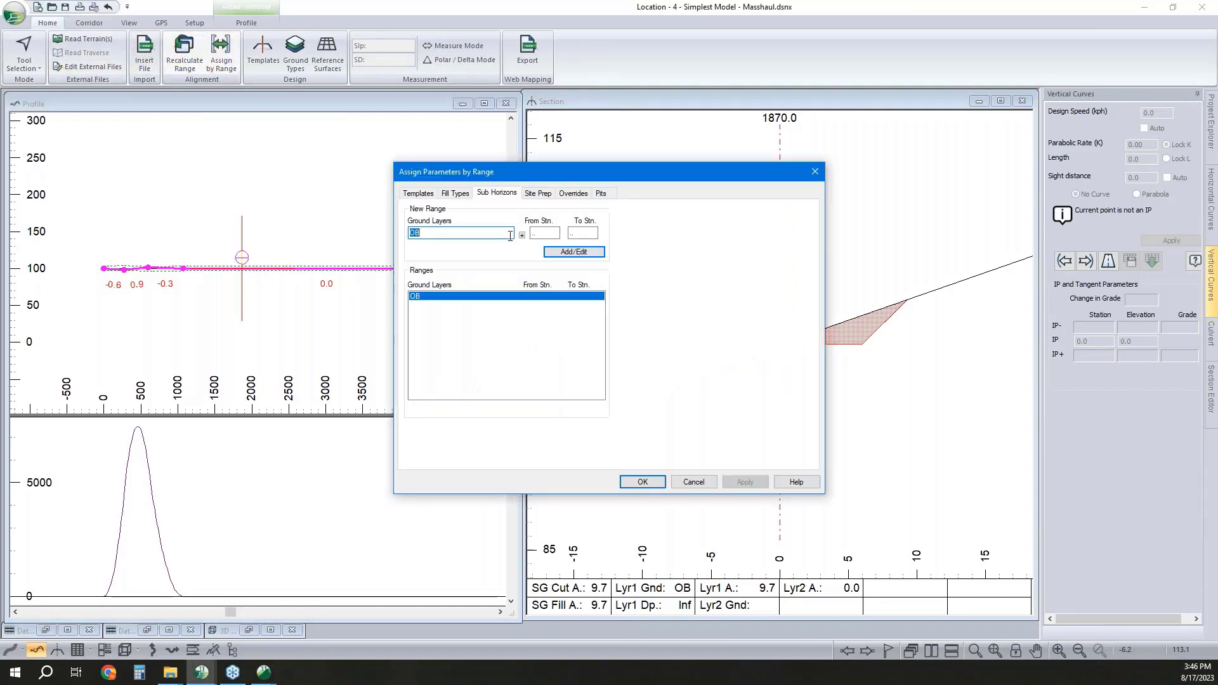
{"action": "left_click", "coordinate": [448, 192]}
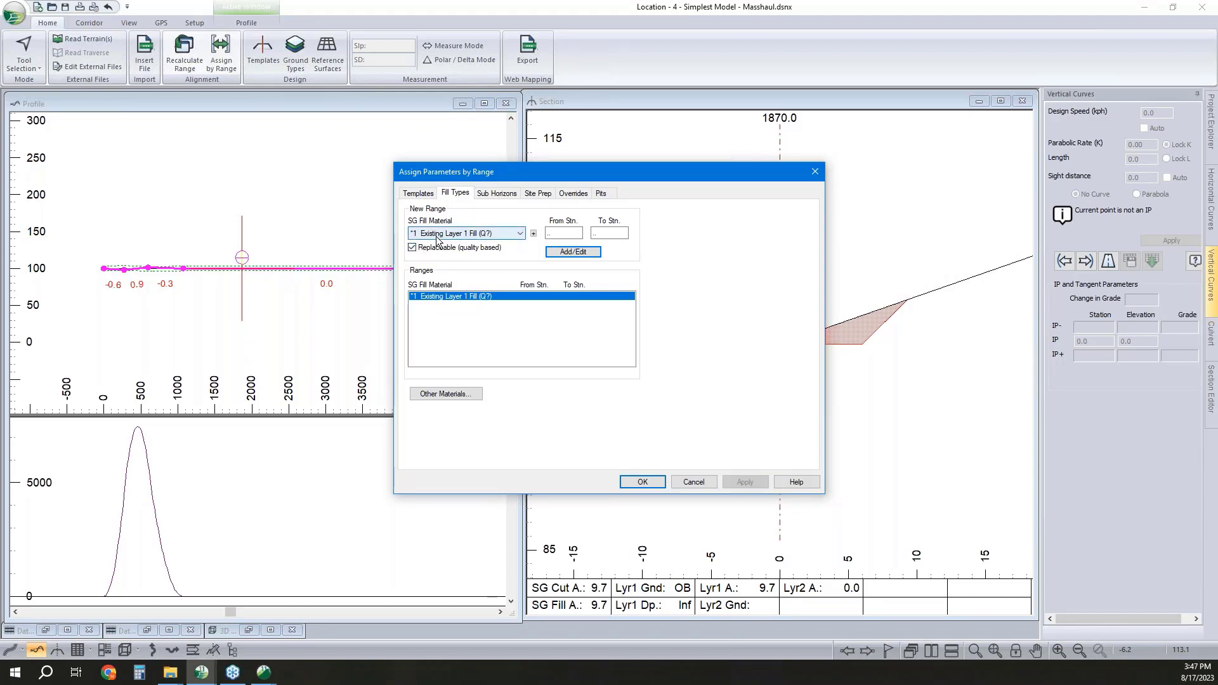
{"action": "left_click", "coordinate": [499, 192]}
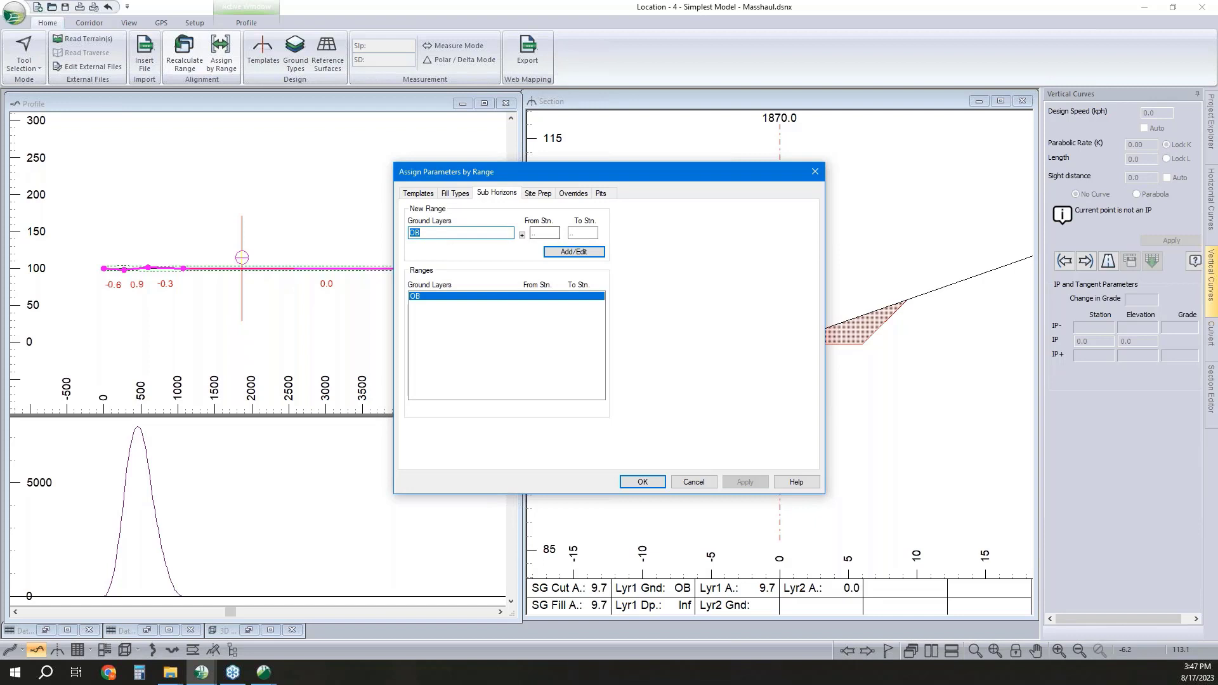
{"action": "left_click", "coordinate": [521, 235]}
{"action": "left_click", "coordinate": [586, 354]}
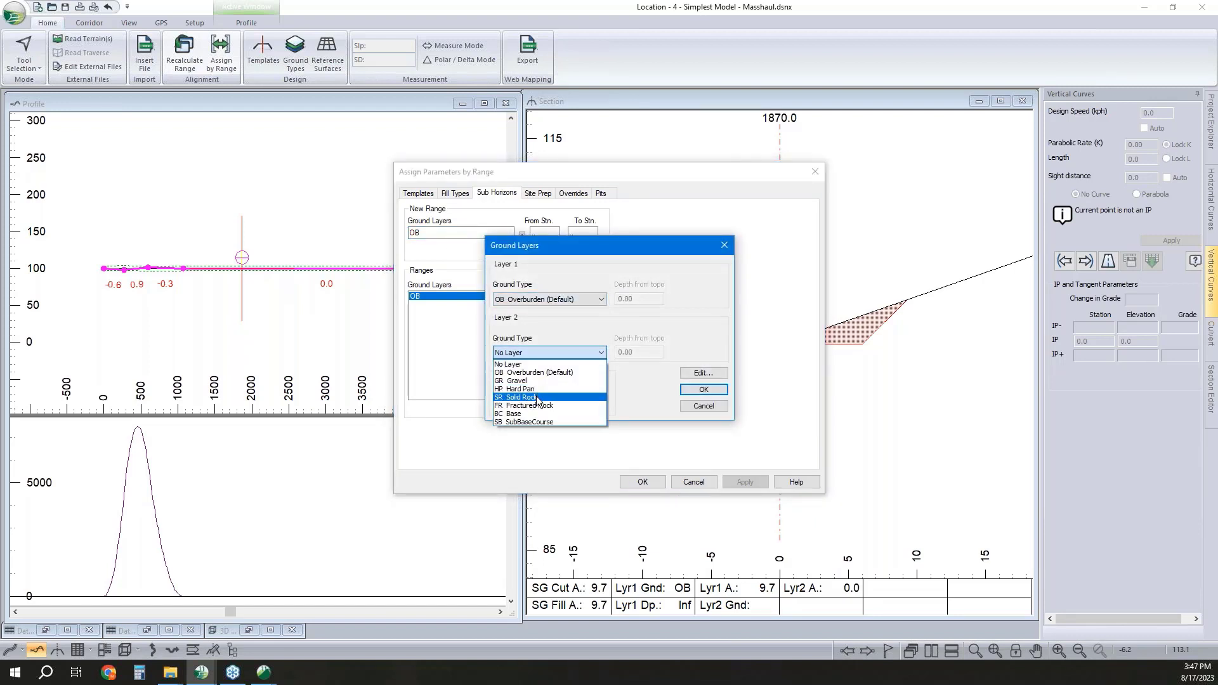
{"action": "left_click", "coordinate": [538, 398]}
{"action": "double_click", "coordinate": [636, 299]}
{"action": "type", "text": ".6"}
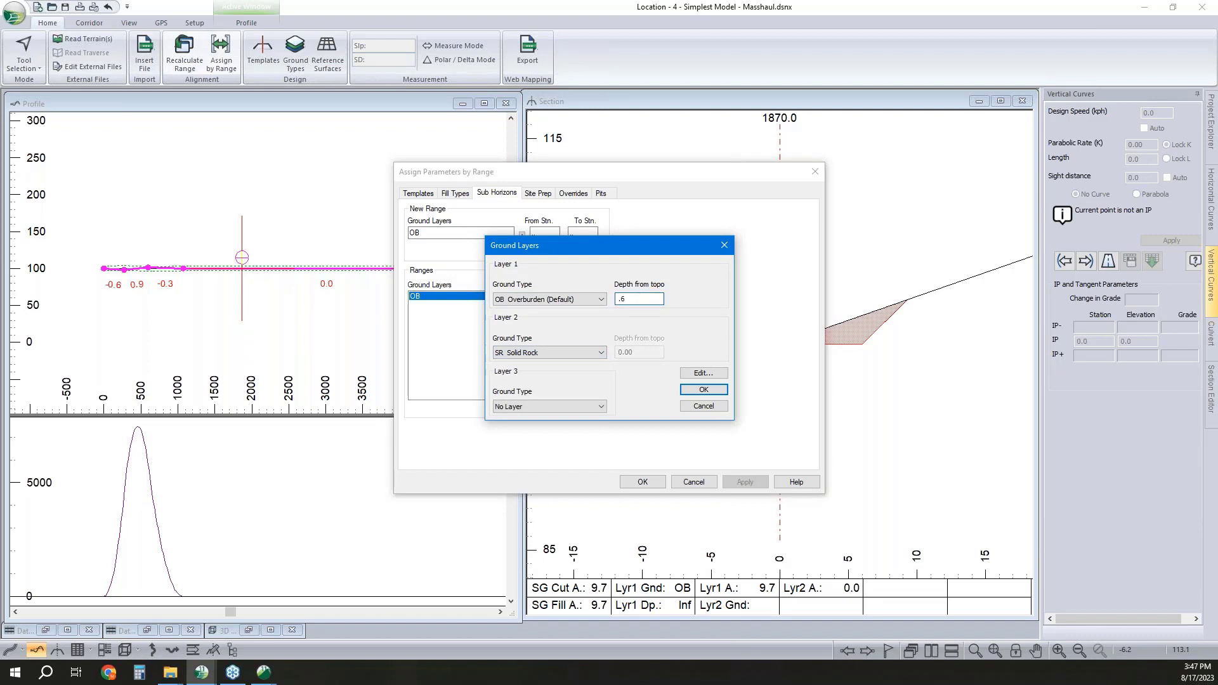
{"action": "left_click", "coordinate": [703, 389]}
{"action": "left_click", "coordinate": [653, 482]}
{"action": "left_click", "coordinate": [642, 383]}
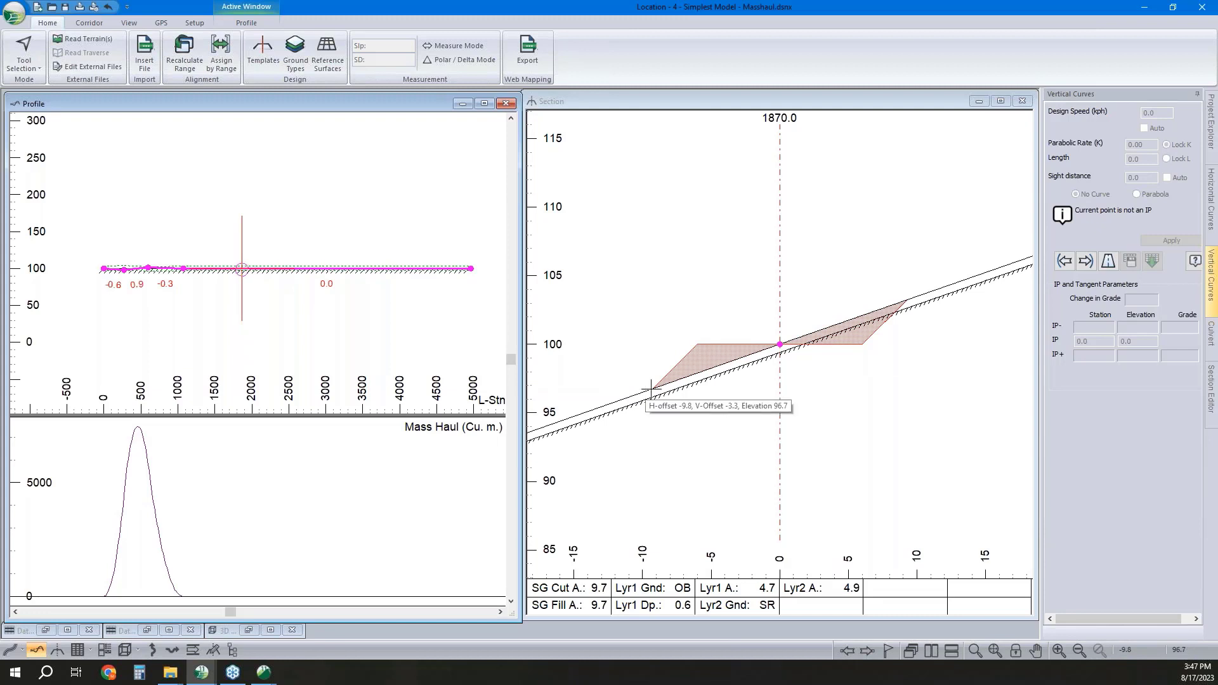
Set the fill expansion factor of the Overburden ground type to 1.2
{"action": "left_click", "coordinate": [295, 54]}
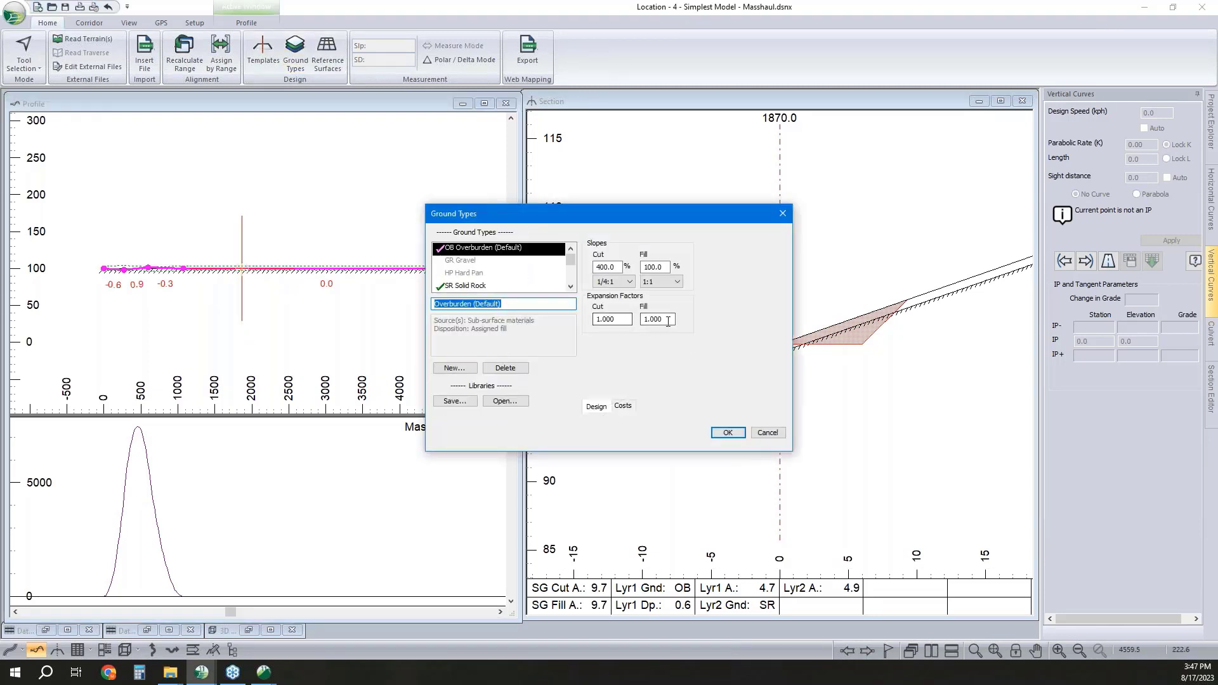
{"action": "left_click", "coordinate": [492, 287]}
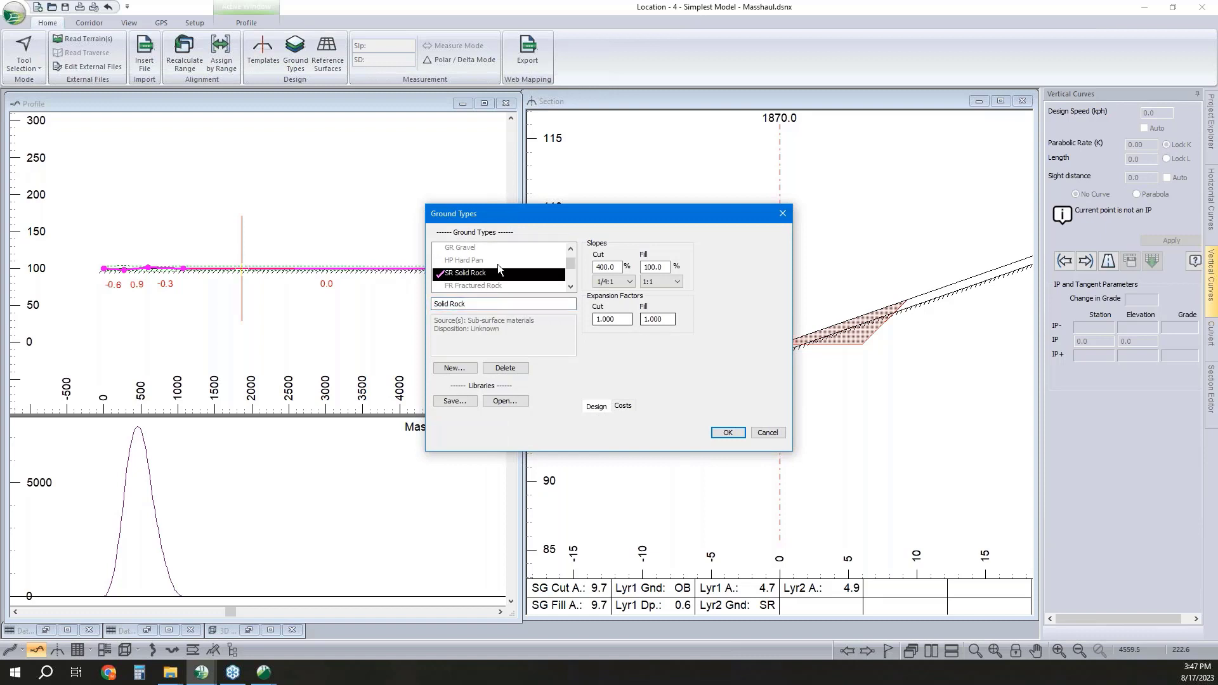
{"action": "scroll", "coordinate": [489, 256], "scroll_direction": "up", "scroll_amount": 1}
{"action": "left_click", "coordinate": [490, 249]}
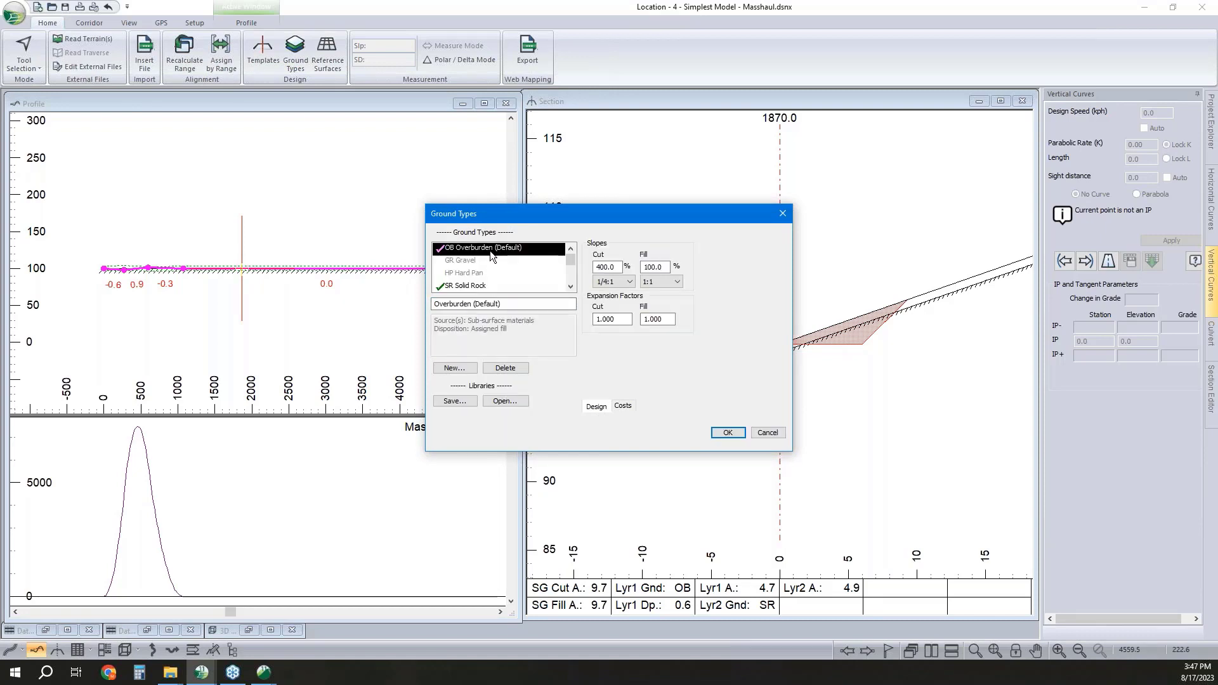
{"action": "double_click", "coordinate": [652, 317]}
{"action": "type", "text": "1.2"}
Set the Solid Rock ground type's fill expansion factor to 0.8, accept the ground types and recalculate the alignment
{"action": "left_click", "coordinate": [481, 286]}
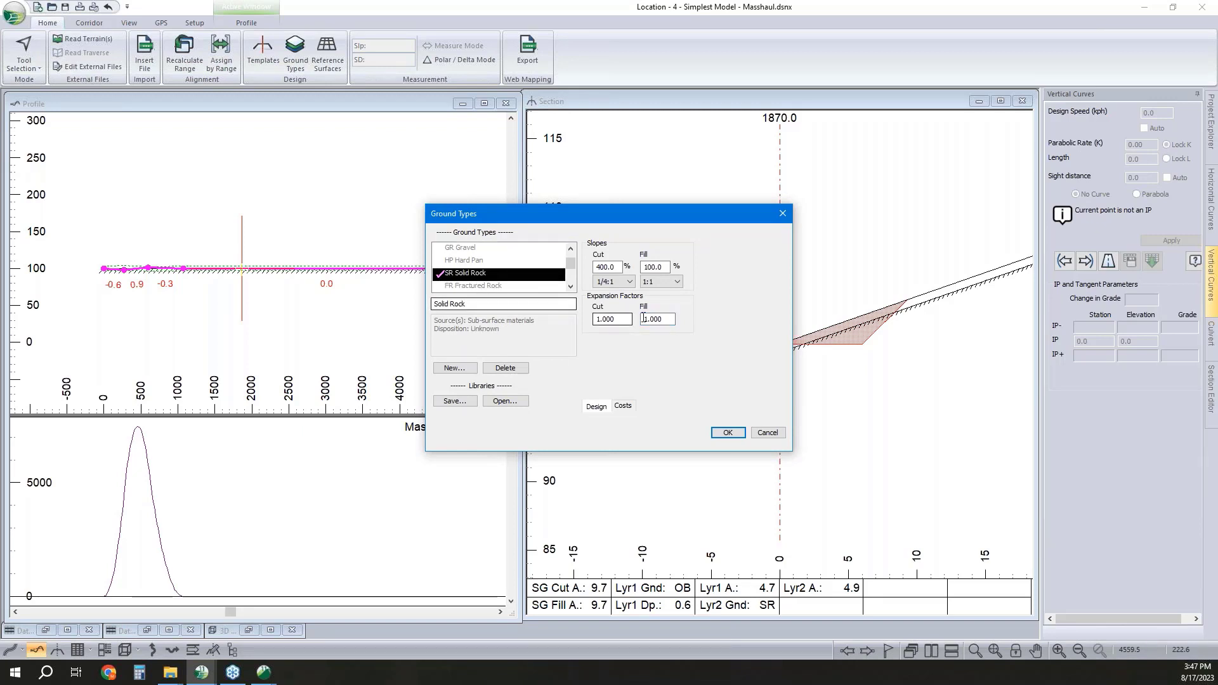
{"action": "double_click", "coordinate": [669, 321]}
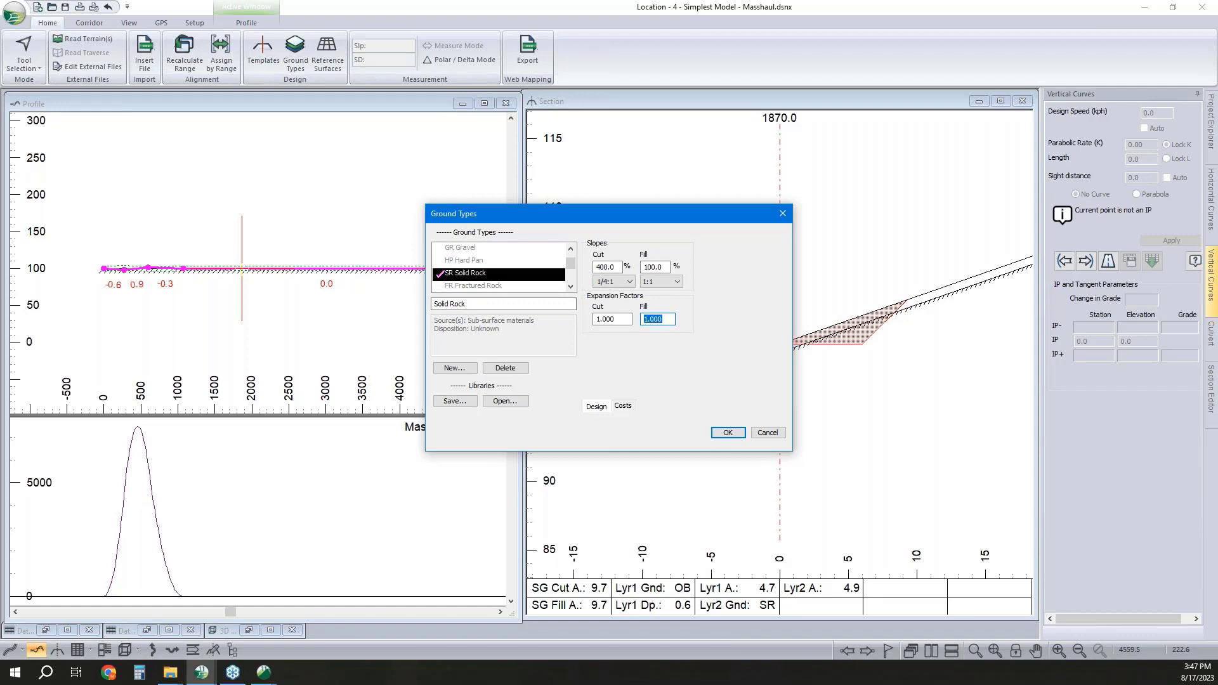
{"action": "type", "text": ".8"}
{"action": "left_click", "coordinate": [727, 432]}
{"action": "left_click", "coordinate": [642, 381]}
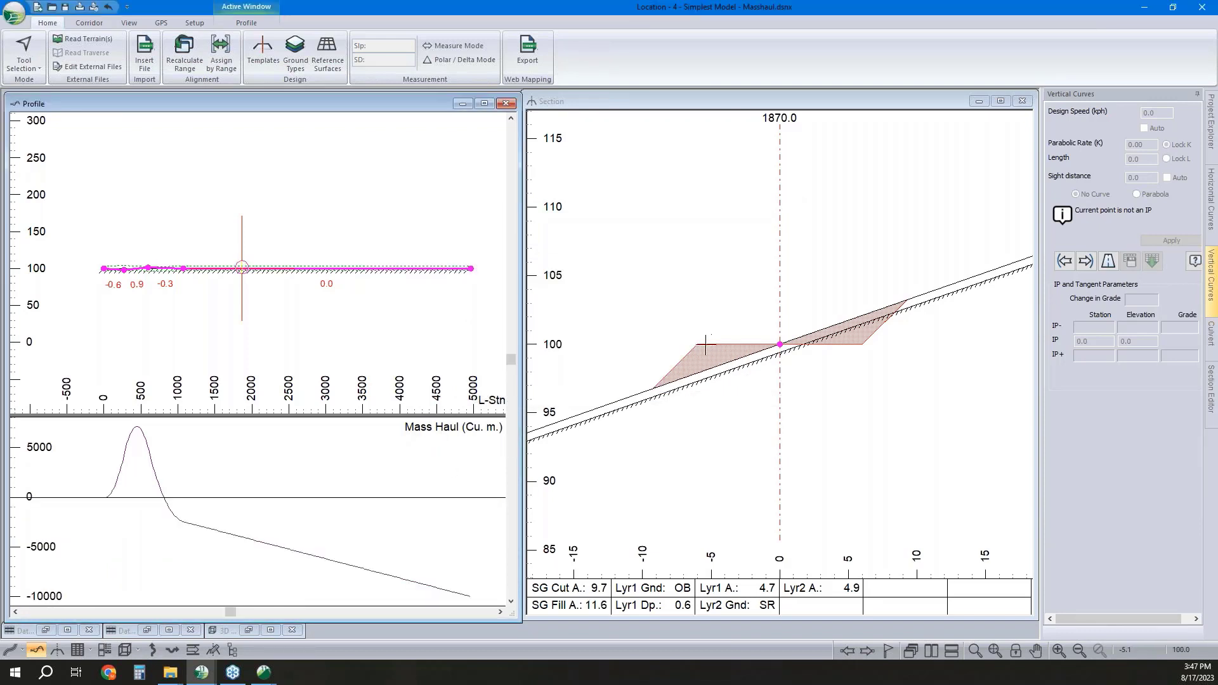
Inspect the fill area in the section and switch the mass haul graph to OptiHaul volumes
{"action": "mouse_move", "coordinate": [706, 353]}
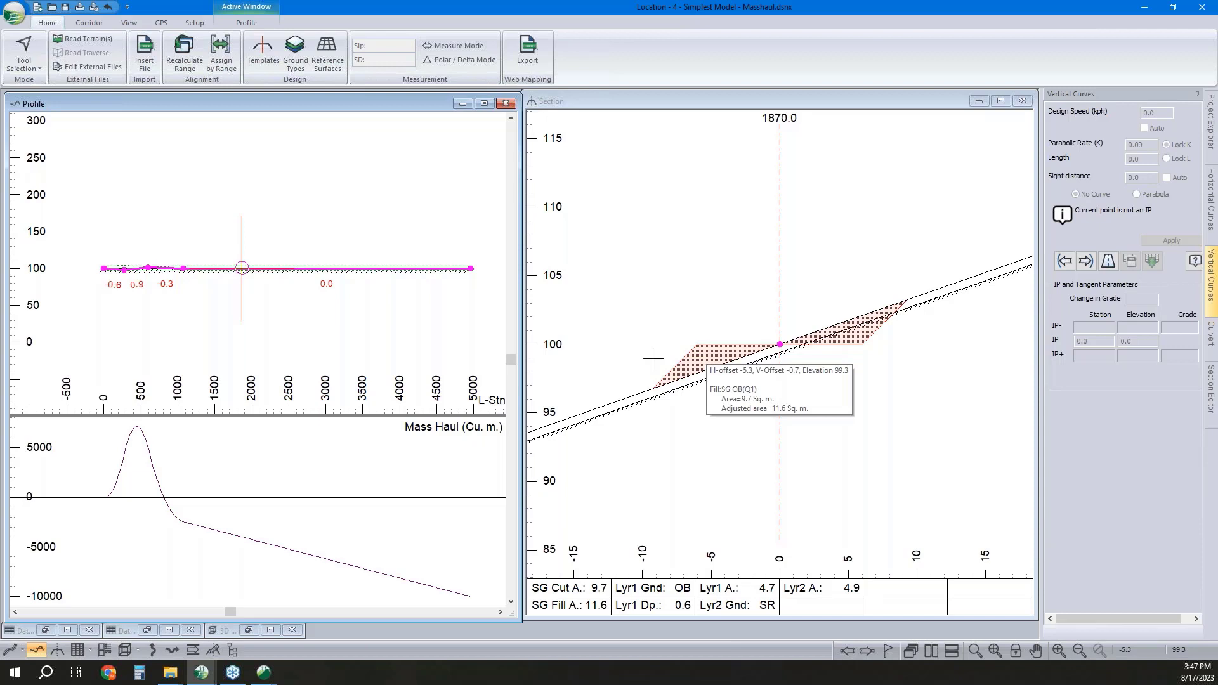
{"action": "right_click", "coordinate": [313, 469]}
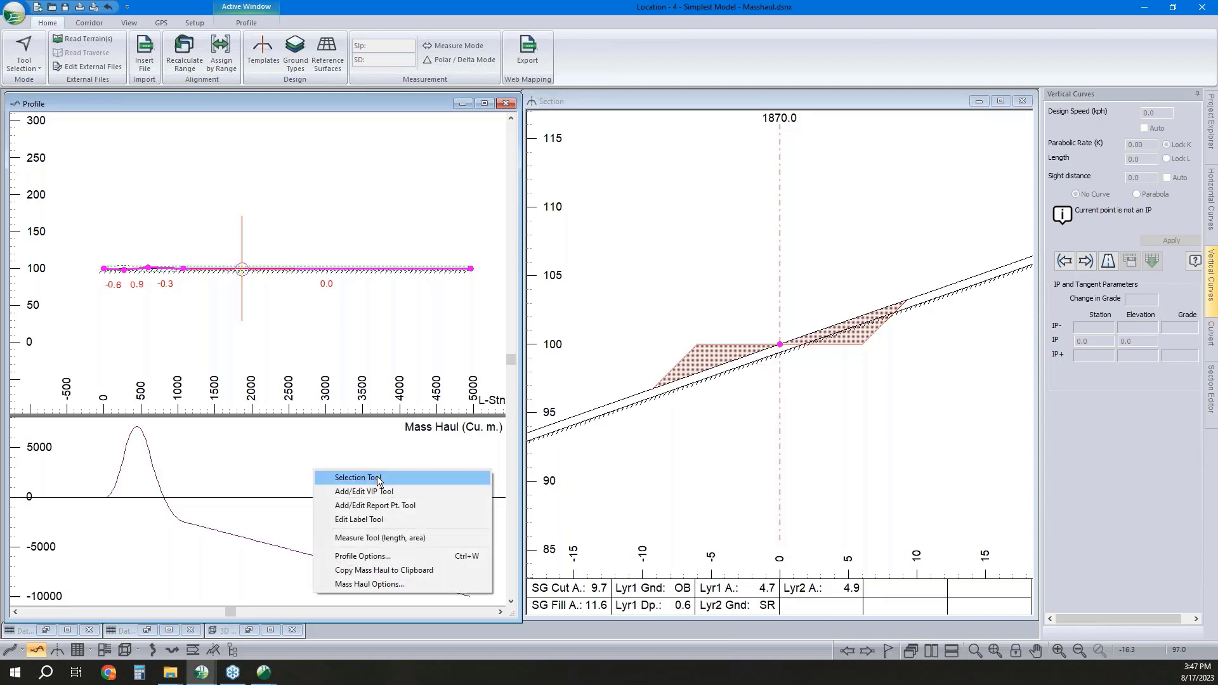
{"action": "left_click", "coordinate": [387, 583]}
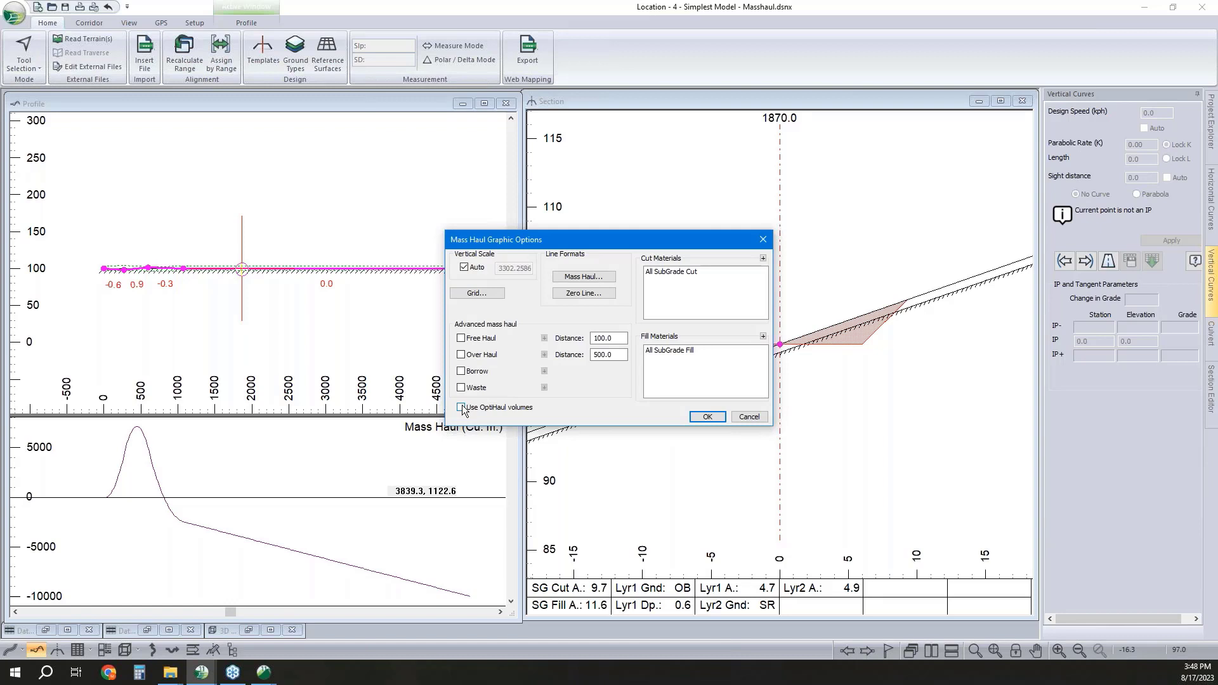
{"action": "left_click", "coordinate": [708, 417]}
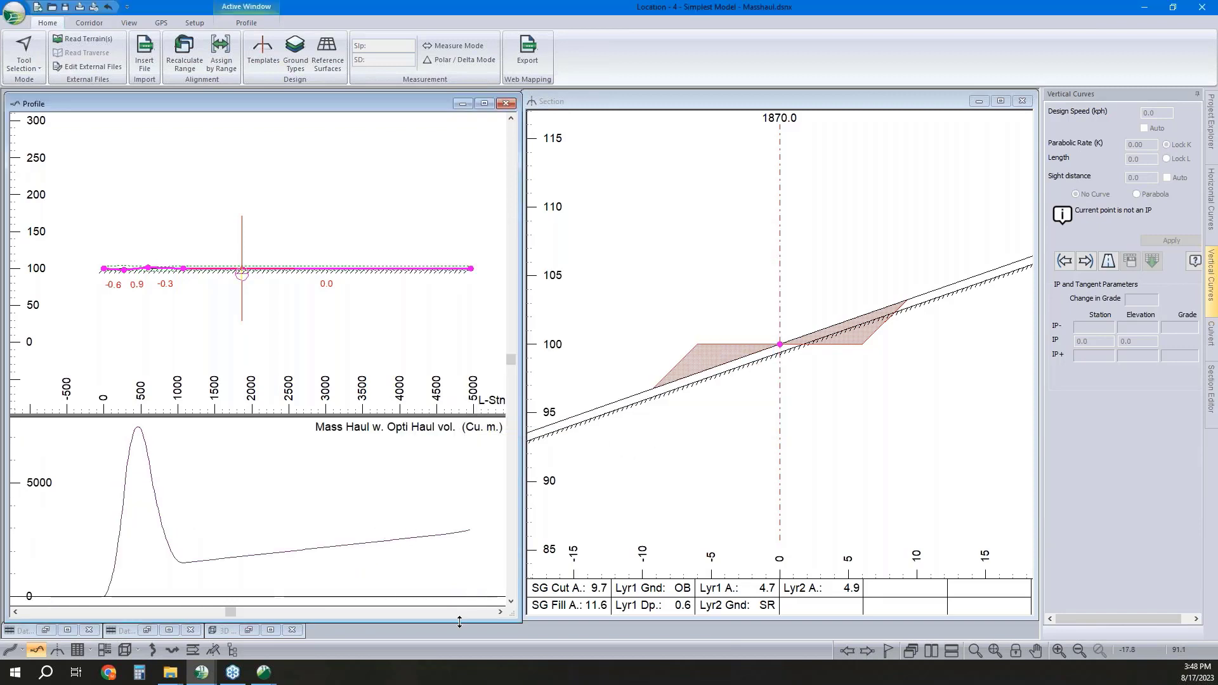
Turn off the OptiHaul volumes so the mass haul graph uses the standard volumes
{"action": "right_click", "coordinate": [457, 486]}
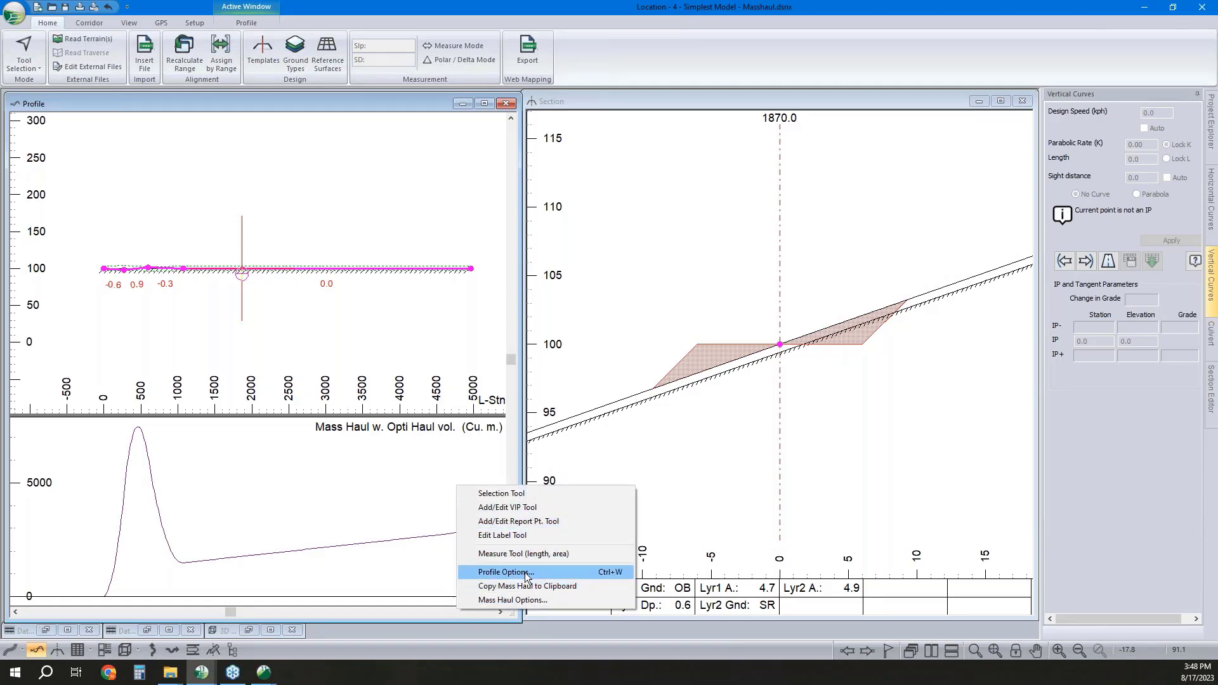
{"action": "left_click", "coordinate": [512, 600]}
{"action": "left_click", "coordinate": [465, 407]}
{"action": "left_click", "coordinate": [707, 417]}
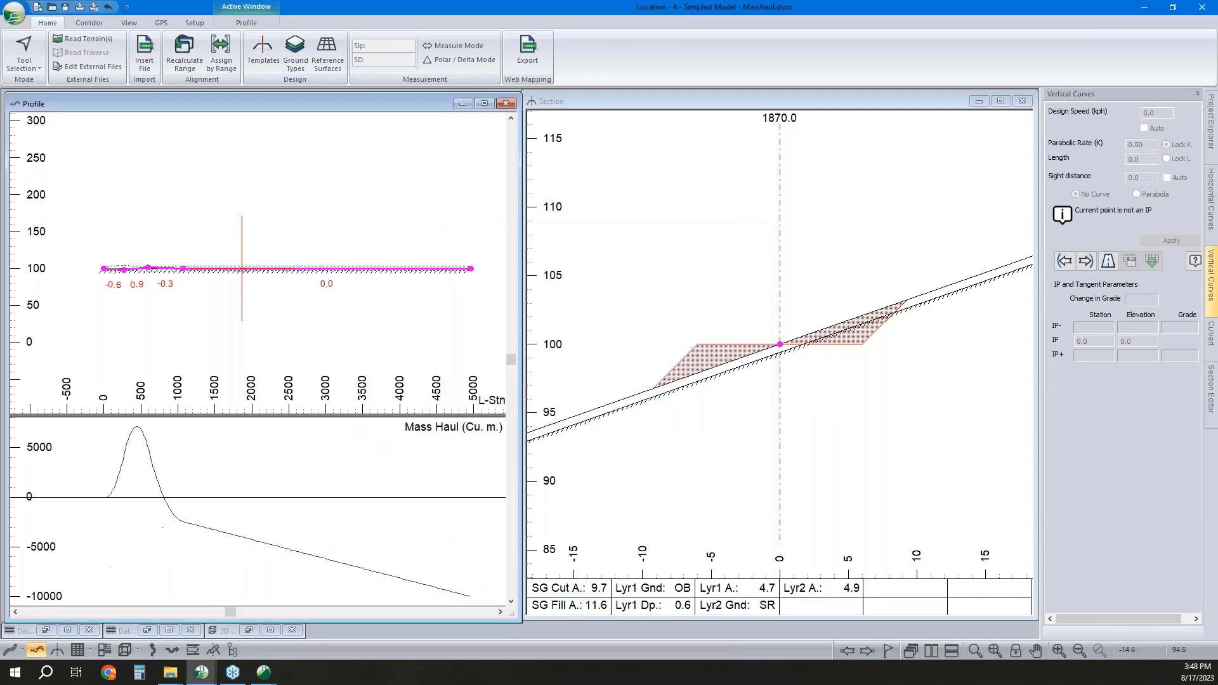
Re-enable OptiHaul volumes in the mass haul graphic options
{"action": "mouse_move", "coordinate": [470, 597]}
{"action": "right_click", "coordinate": [468, 510]}
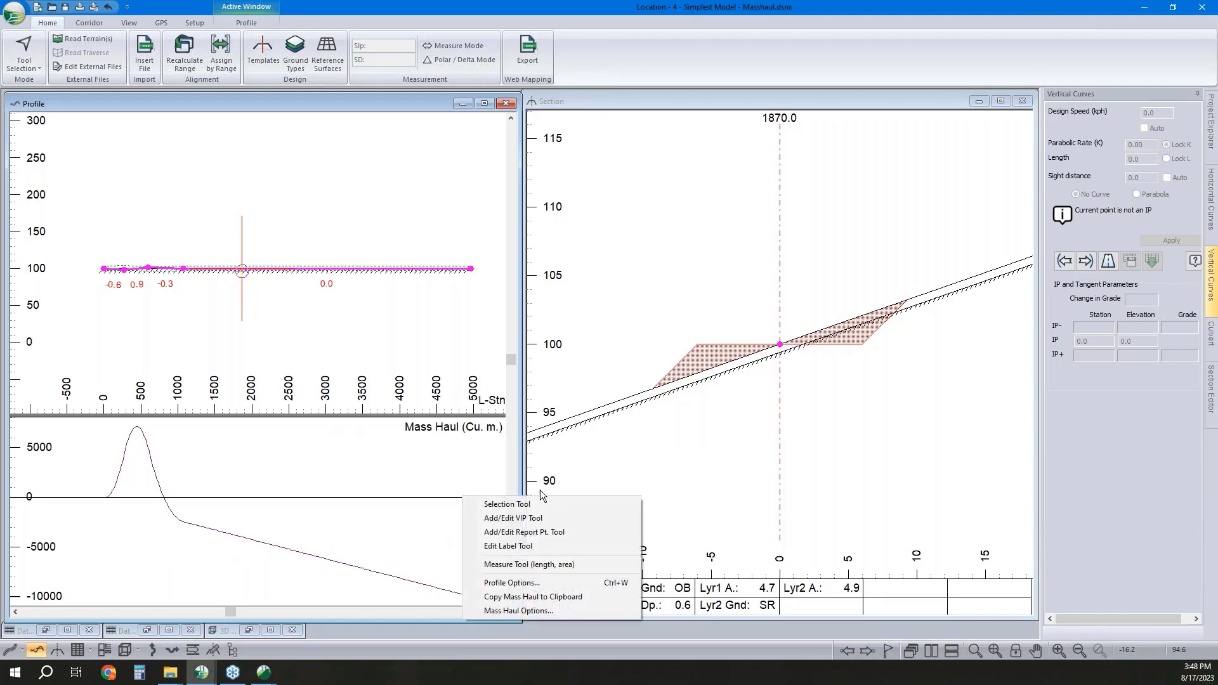
{"action": "left_click", "coordinate": [533, 613]}
{"action": "left_click", "coordinate": [462, 407]}
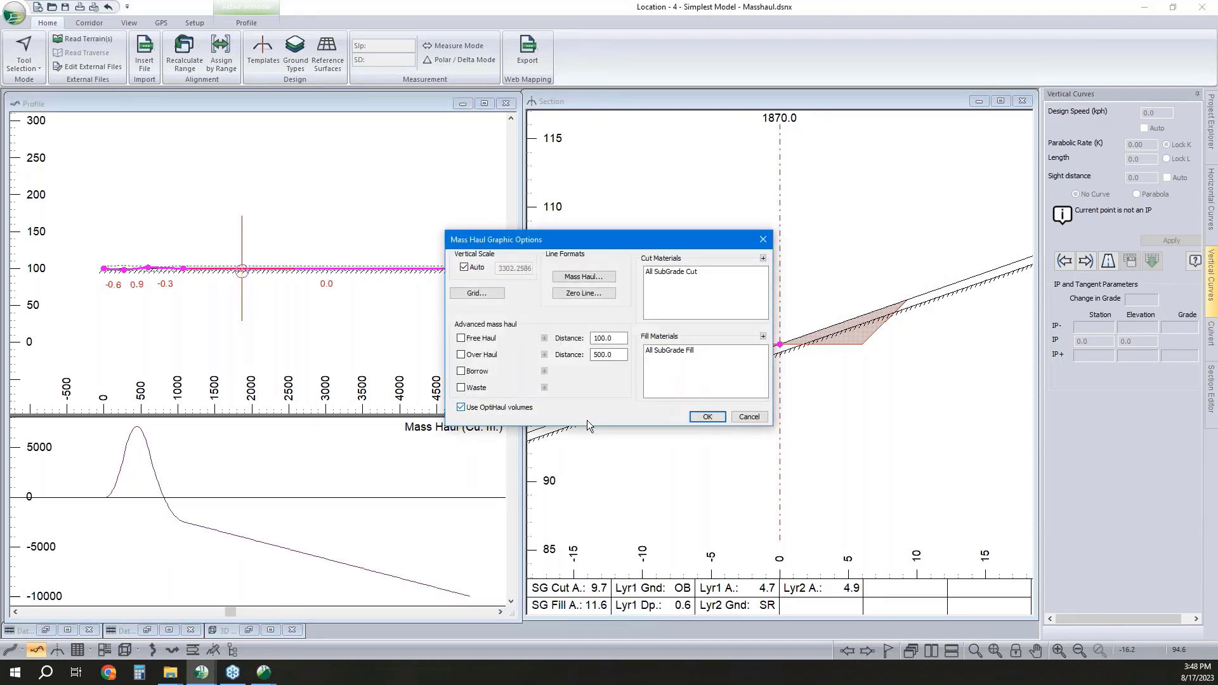
{"action": "left_click", "coordinate": [704, 417]}
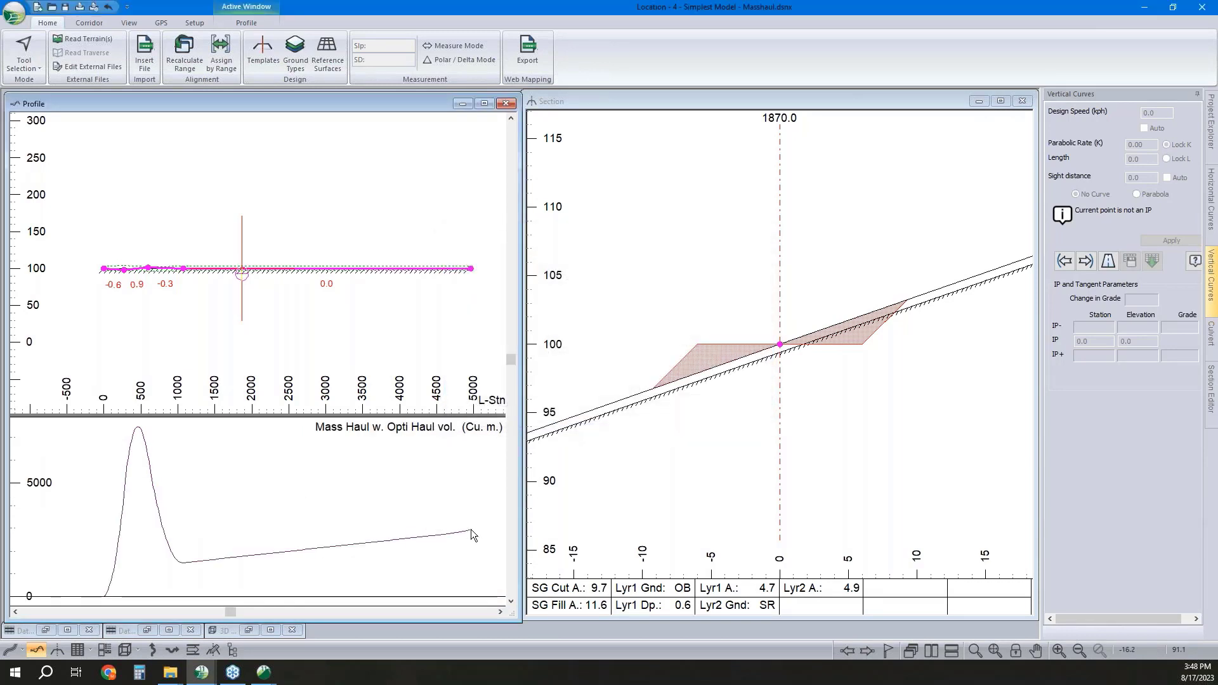
Open the data window with the subgrade cut and fill volumes and make it taller to list more stations
{"action": "mouse_move", "coordinate": [470, 533]}
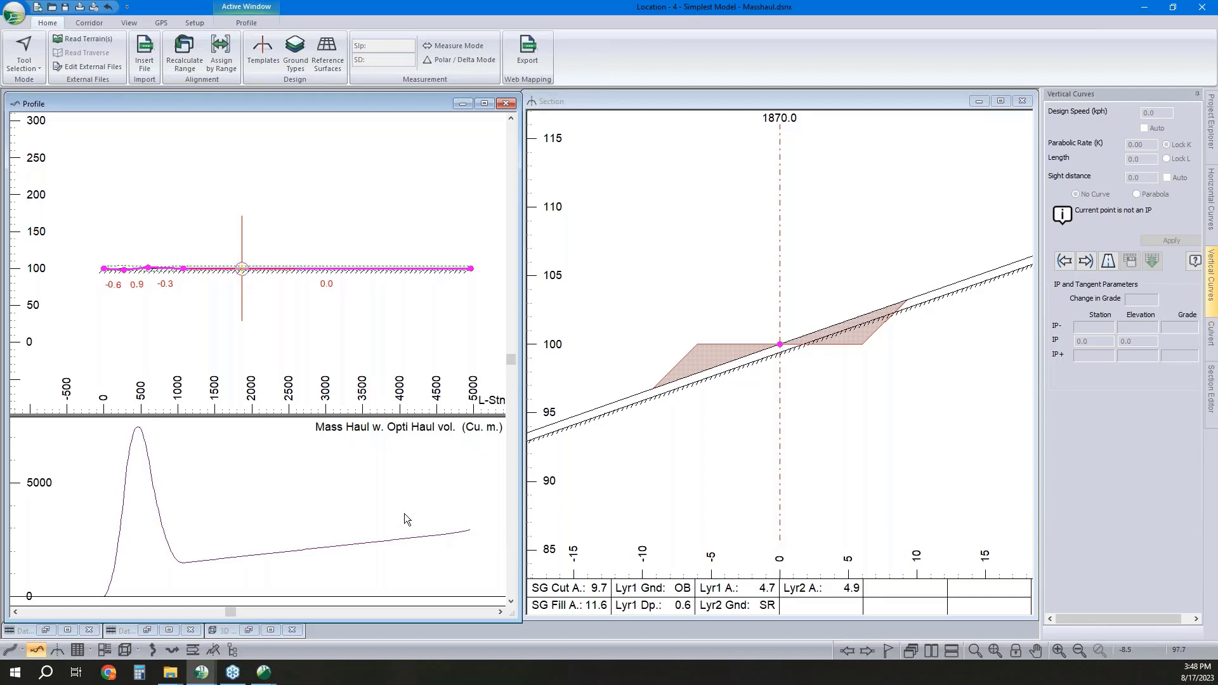
{"action": "mouse_move", "coordinate": [406, 518]}
{"action": "left_click", "coordinate": [78, 650]}
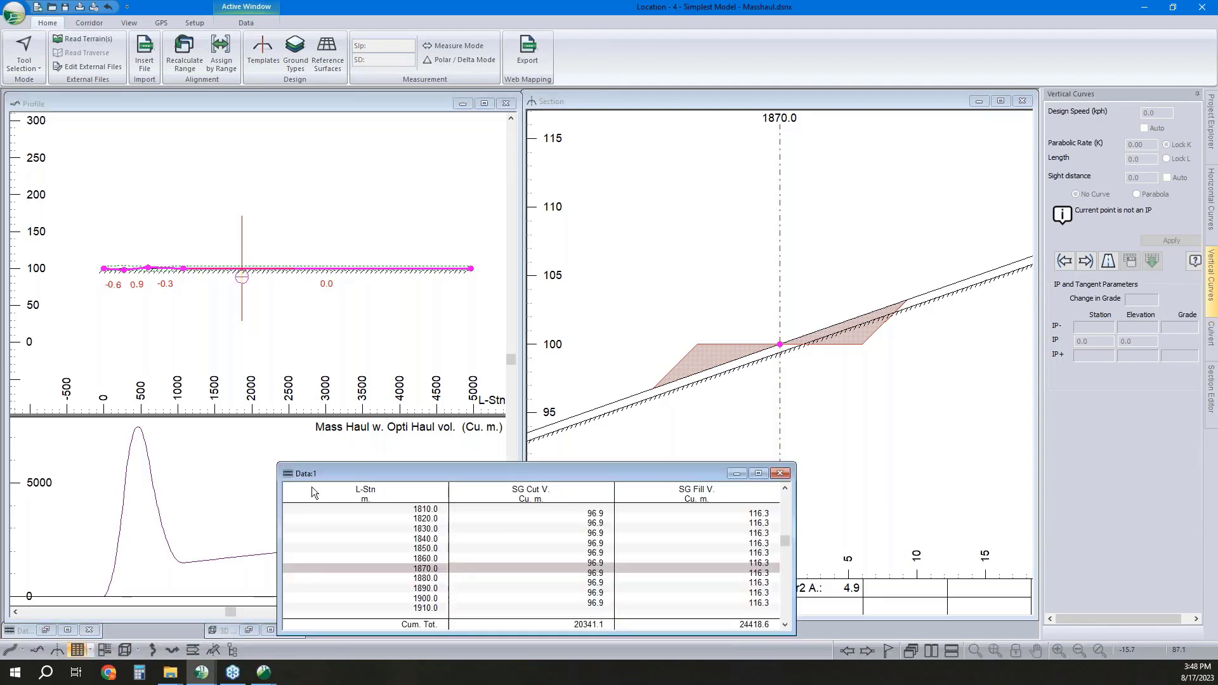
{"action": "left_click_drag", "start_coordinate": [687, 463], "coordinate": [687, 279]}
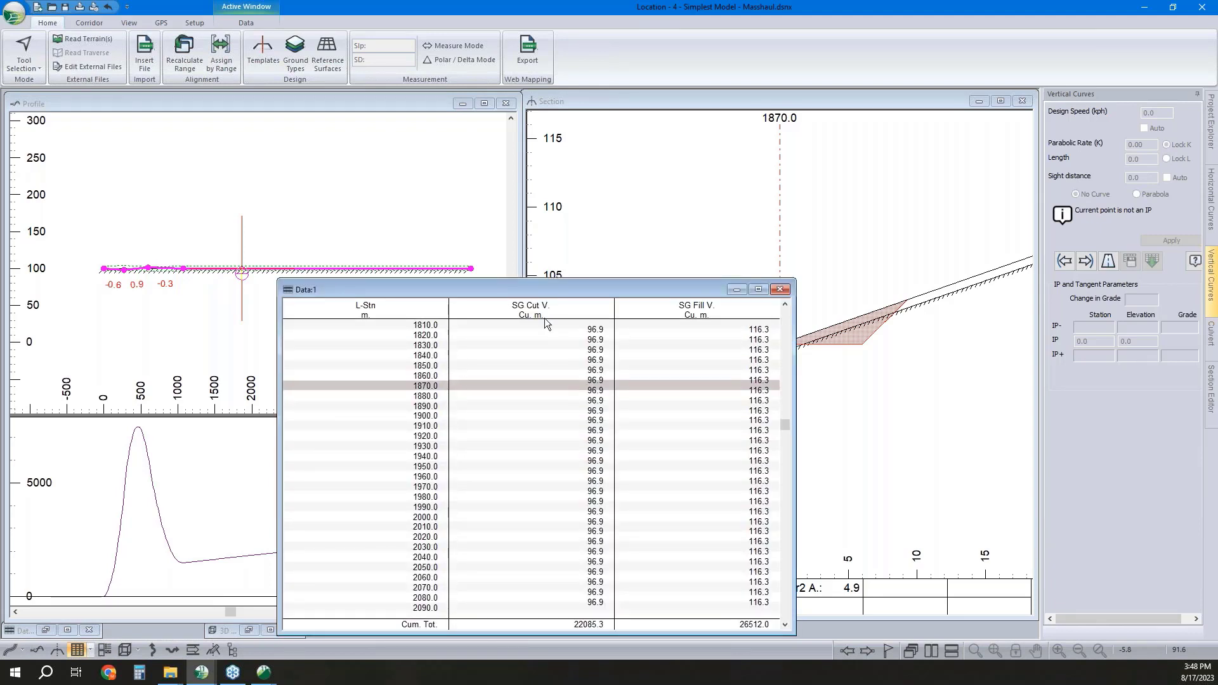
Open the data window's column settings and browse the Volumes General and Volumes OptiHaul fields
{"action": "right_click", "coordinate": [531, 421]}
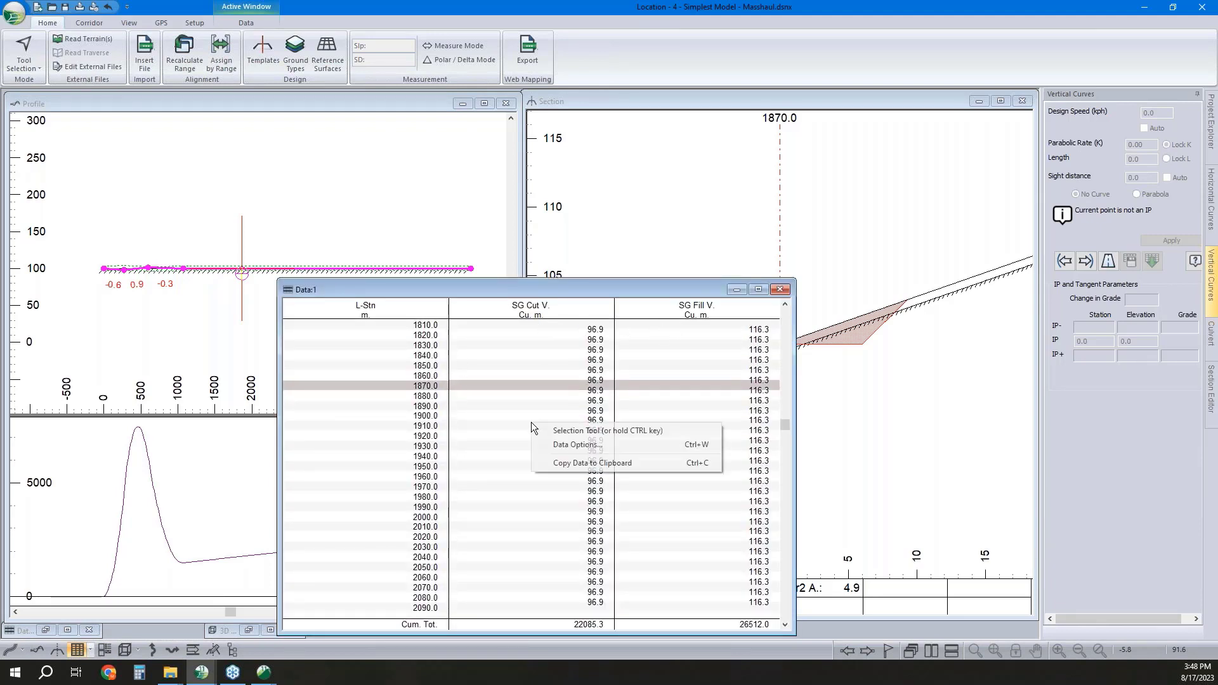
{"action": "left_click", "coordinate": [592, 447]}
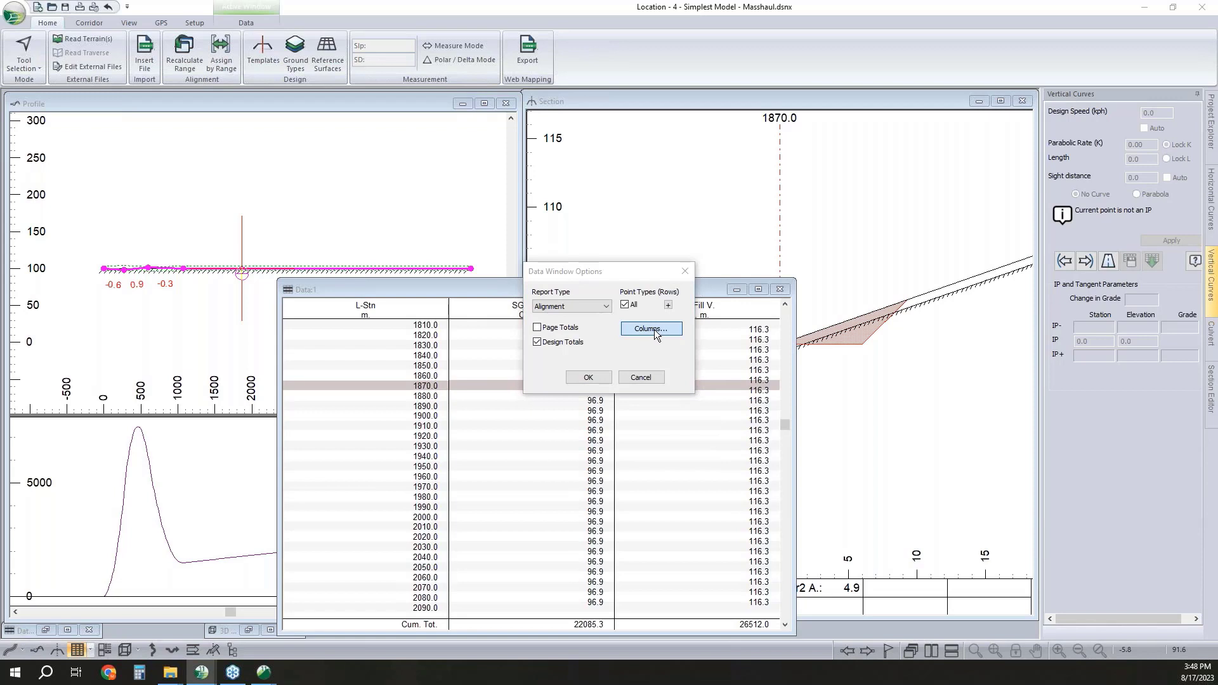
{"action": "left_click", "coordinate": [653, 329]}
{"action": "scroll", "coordinate": [539, 305], "scroll_direction": "down", "scroll_amount": 3}
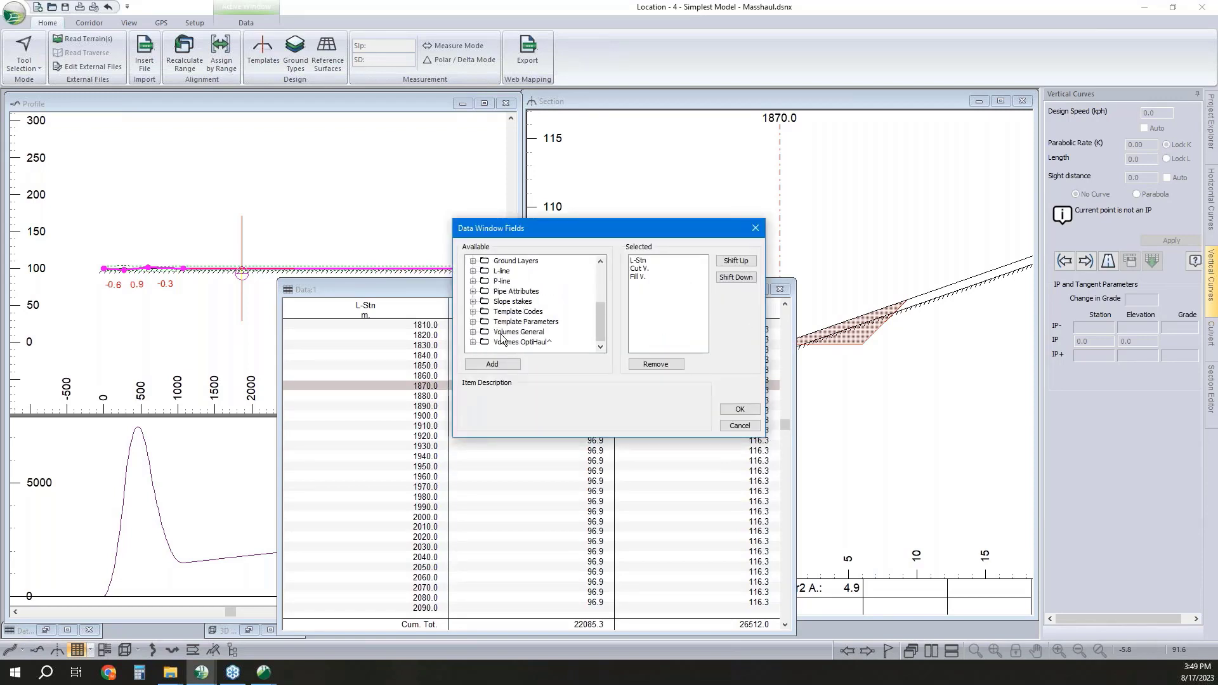
{"action": "left_click", "coordinate": [517, 332]}
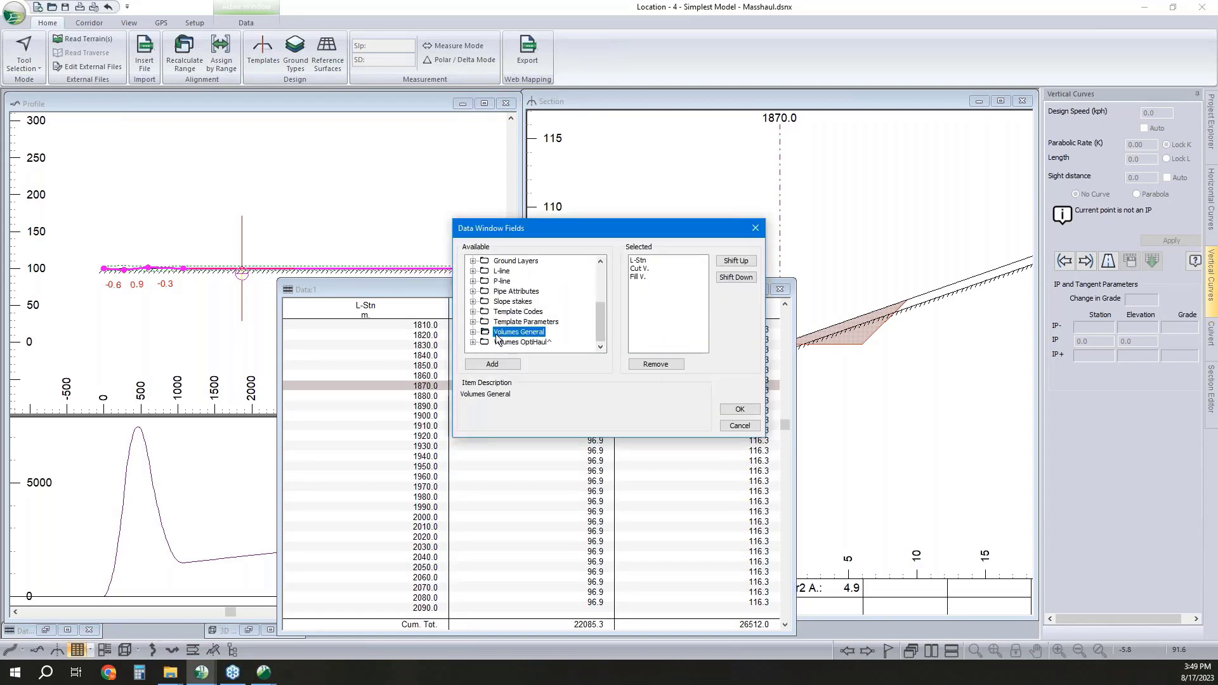
{"action": "left_click", "coordinate": [642, 269]}
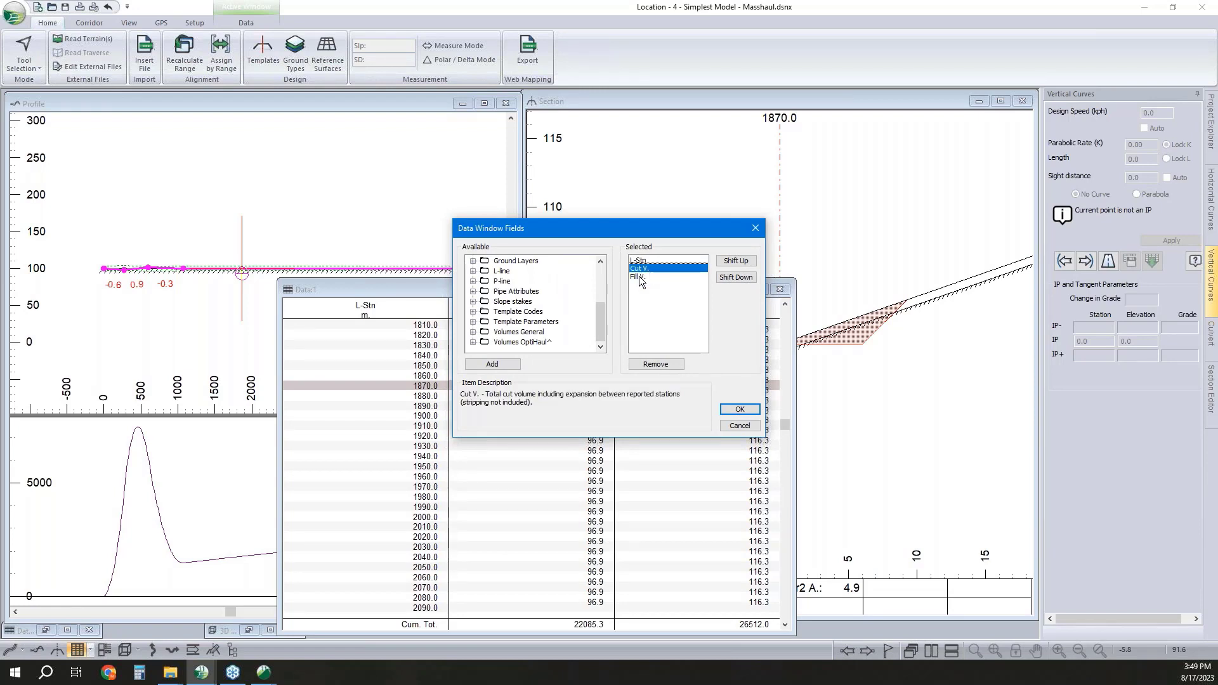
{"action": "left_click", "coordinate": [472, 332]}
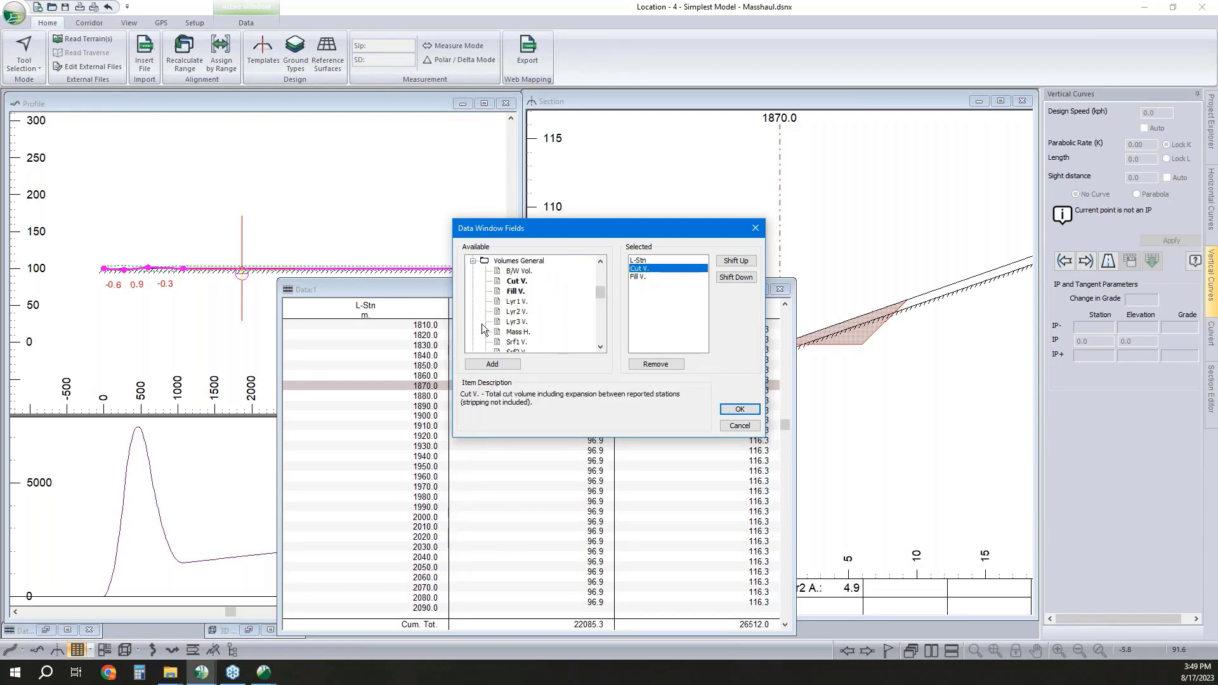
{"action": "left_click", "coordinate": [522, 289]}
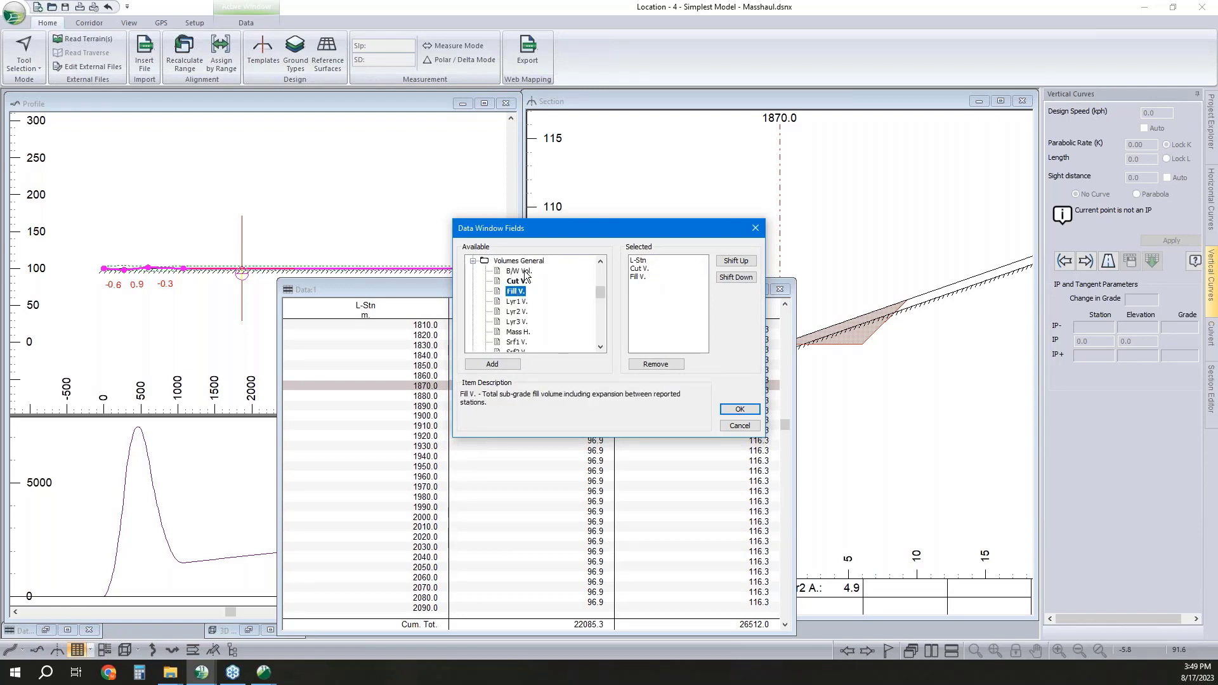
{"action": "left_click", "coordinate": [521, 262]}
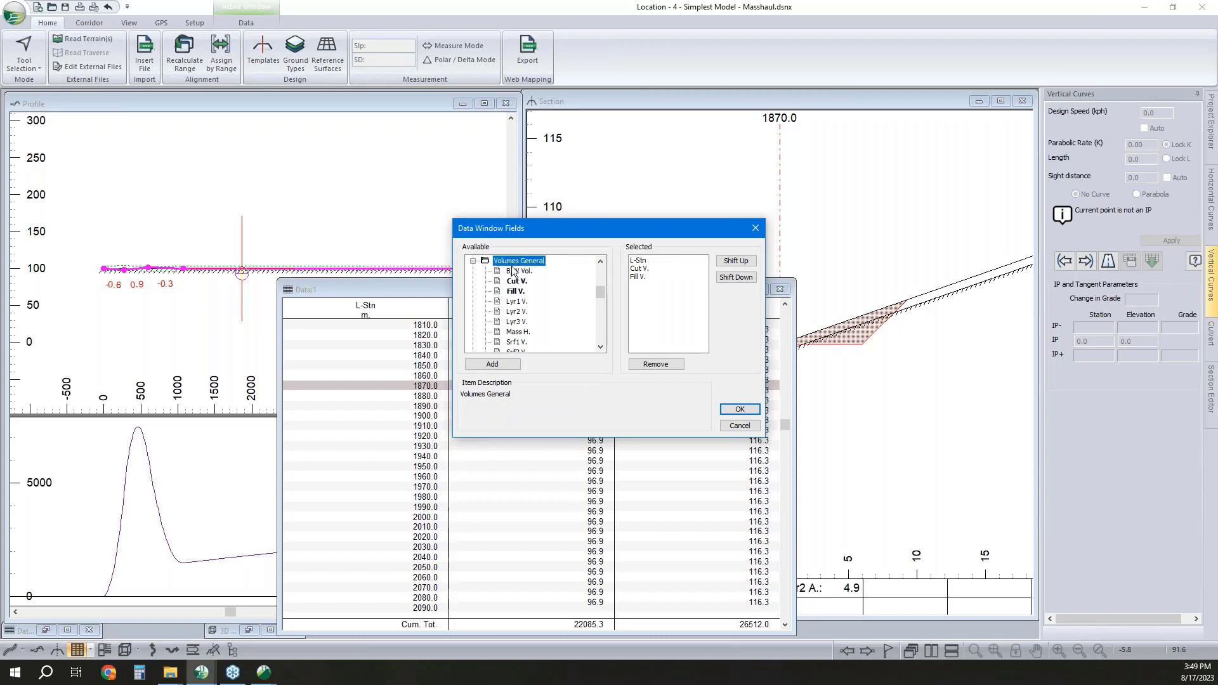
{"action": "scroll", "coordinate": [519, 282], "scroll_direction": "down", "scroll_amount": 1}
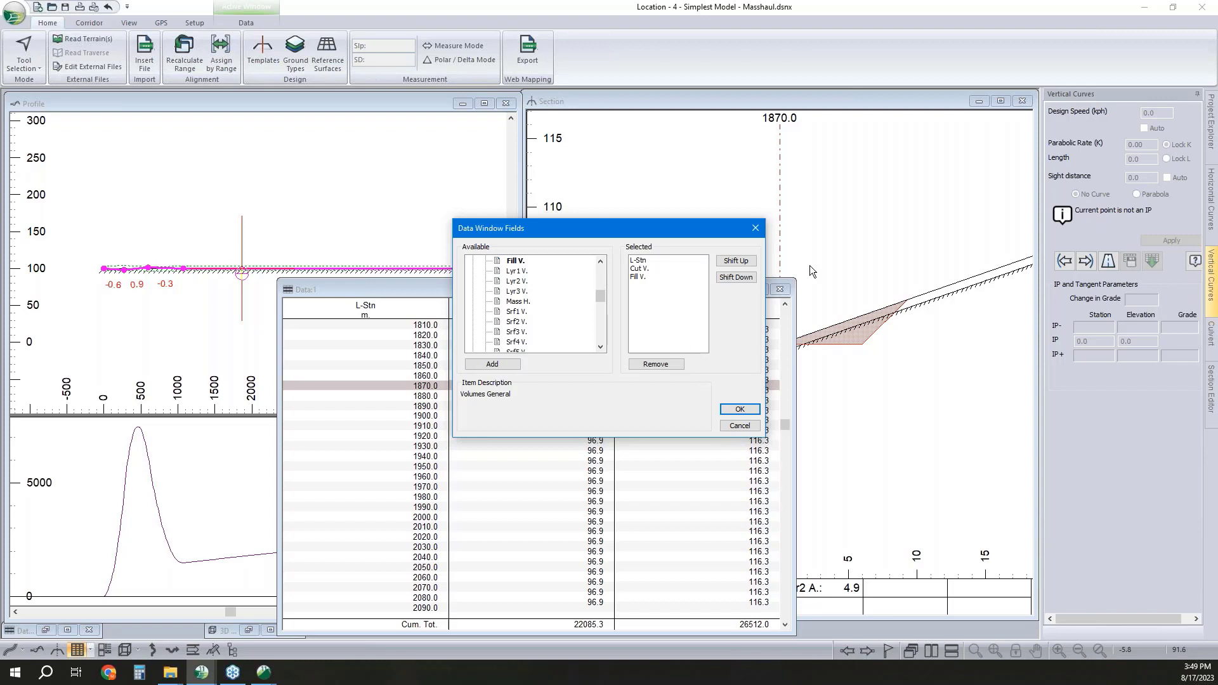
{"action": "scroll", "coordinate": [565, 309], "scroll_direction": "down", "scroll_amount": 10}
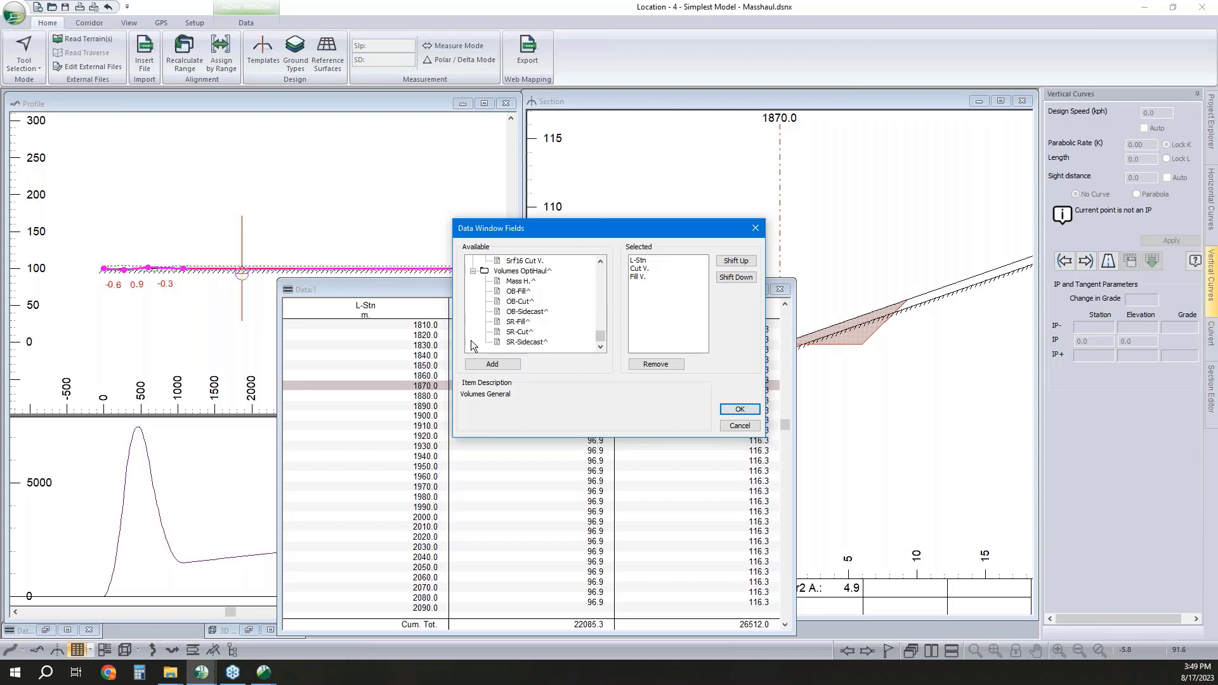
Add the OptiHaul fields OB-Fill, OB-Cut, SR-Fill and SR-Cut as columns of the data window
{"action": "double_click", "coordinate": [519, 291]}
{"action": "left_click", "coordinate": [517, 302]}
{"action": "double_click", "coordinate": [519, 302]}
{"action": "double_click", "coordinate": [519, 322]}
{"action": "double_click", "coordinate": [519, 332]}
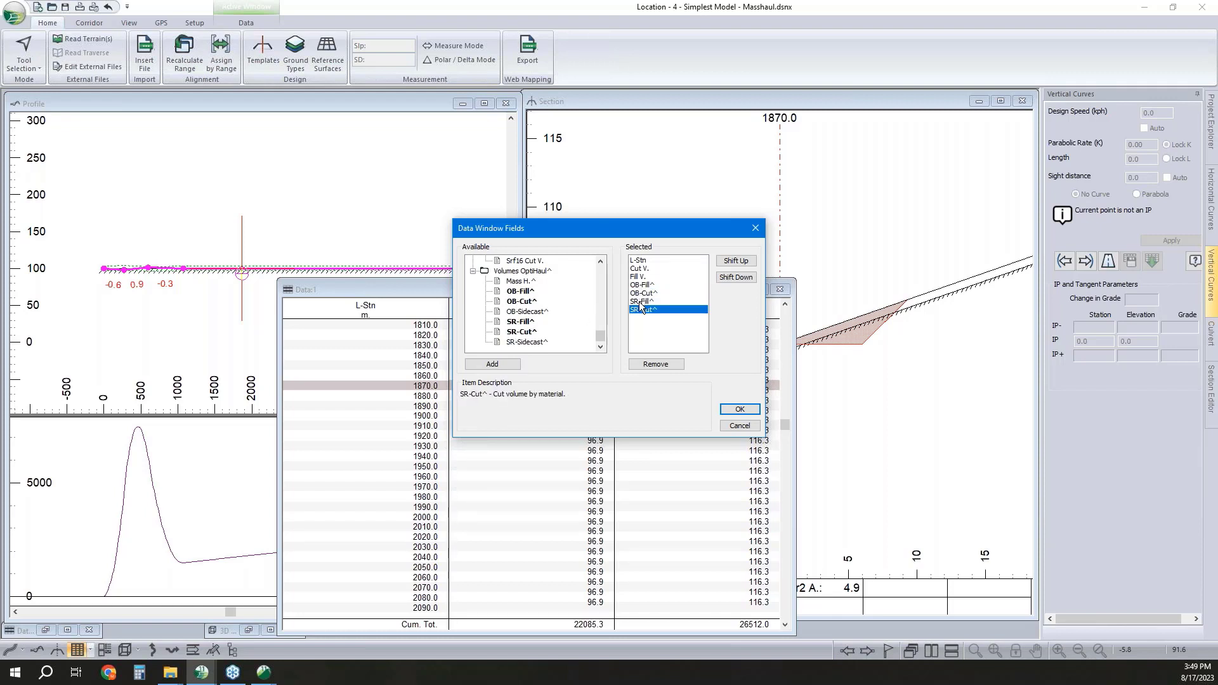
{"action": "left_click", "coordinate": [738, 410]}
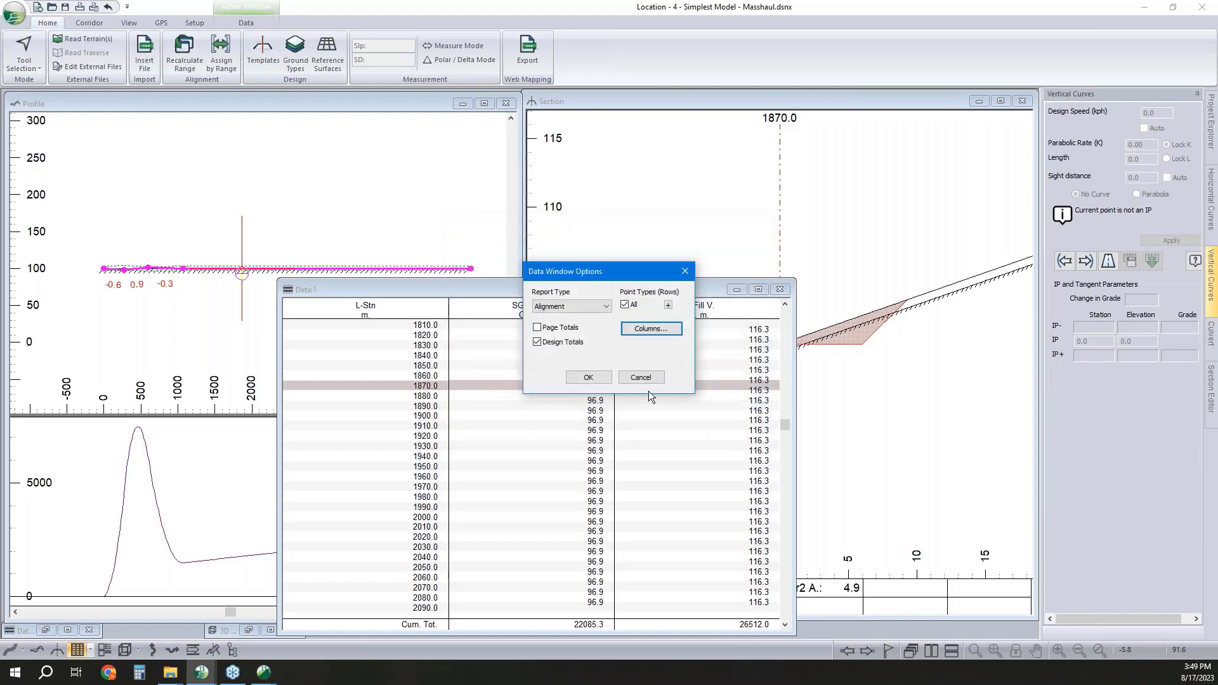
{"action": "left_click", "coordinate": [574, 376]}
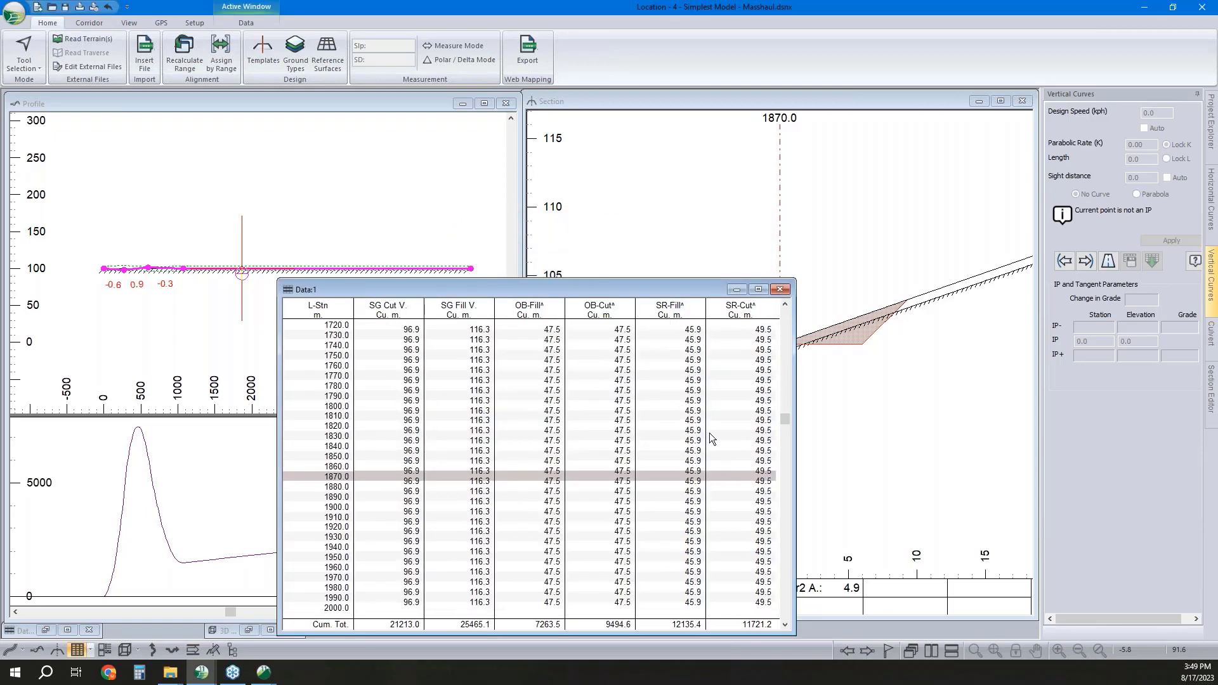
Examine the volumes by material at the final stations and compare station 4940 with its cut and fill areas in the section
{"action": "scroll", "coordinate": [647, 540], "scroll_direction": "down", "scroll_amount": 2}
{"action": "left_click_drag", "start_coordinate": [786, 421], "coordinate": [785, 596]}
{"action": "scroll", "coordinate": [687, 616], "scroll_direction": "down", "scroll_amount": 1}
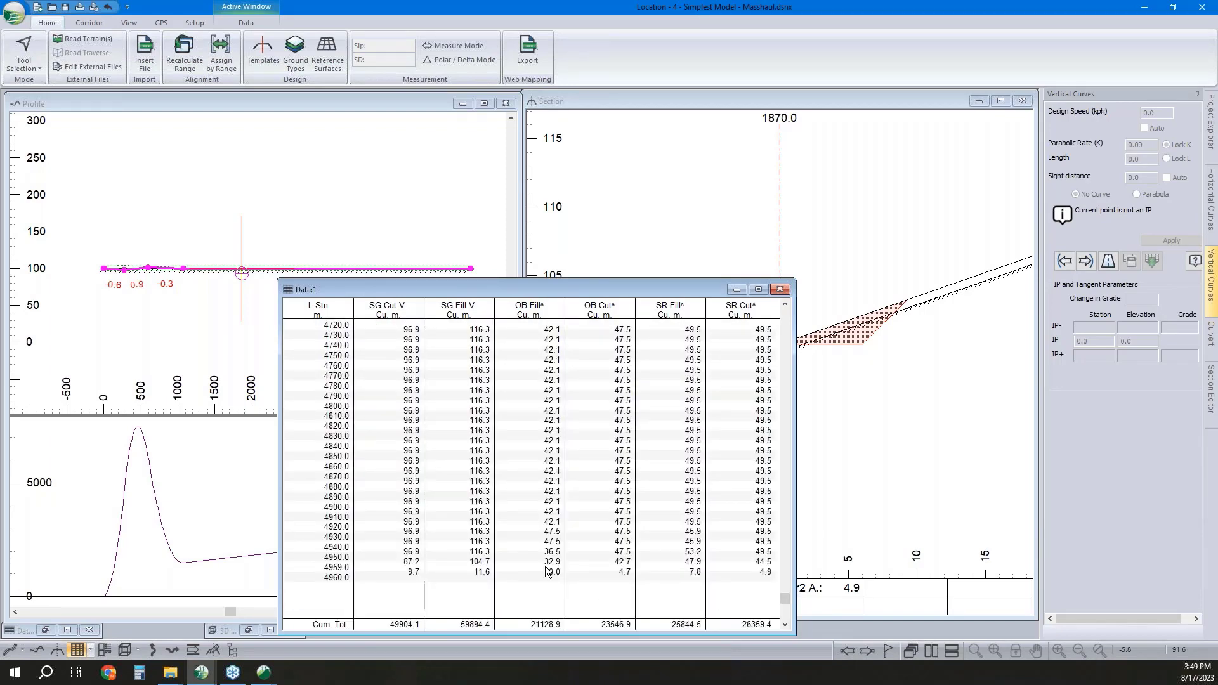
{"action": "left_click", "coordinate": [684, 550]}
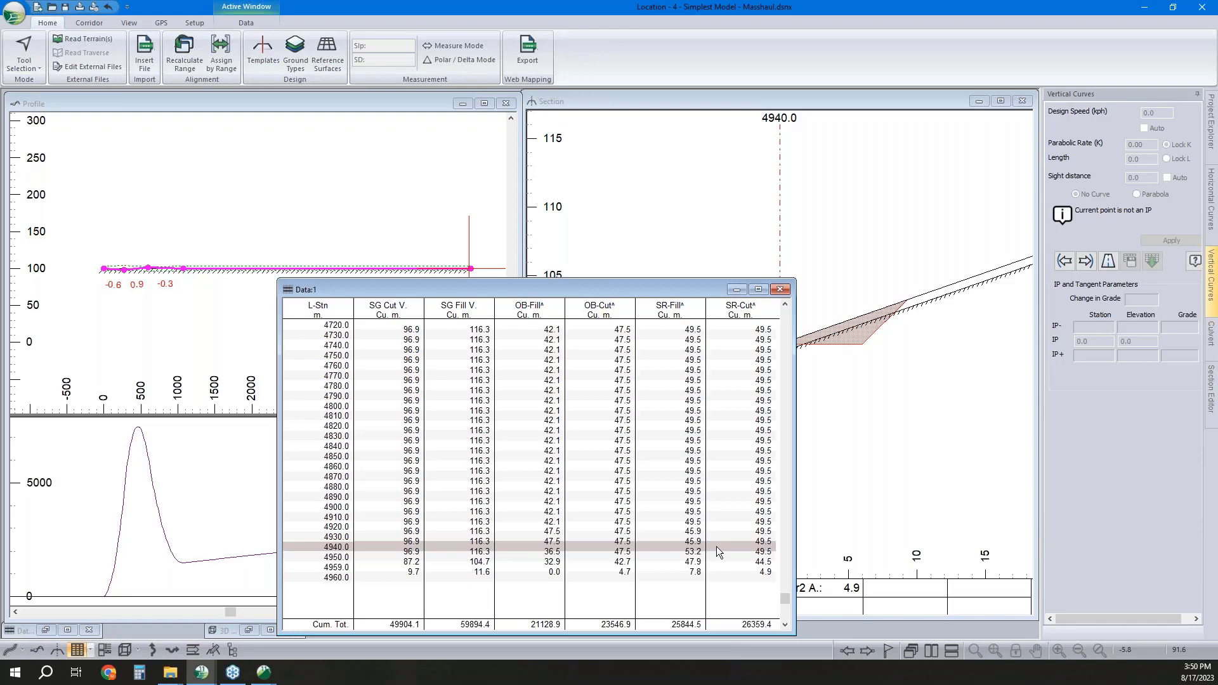
{"action": "left_click_drag", "start_coordinate": [666, 291], "coordinate": [316, 208]}
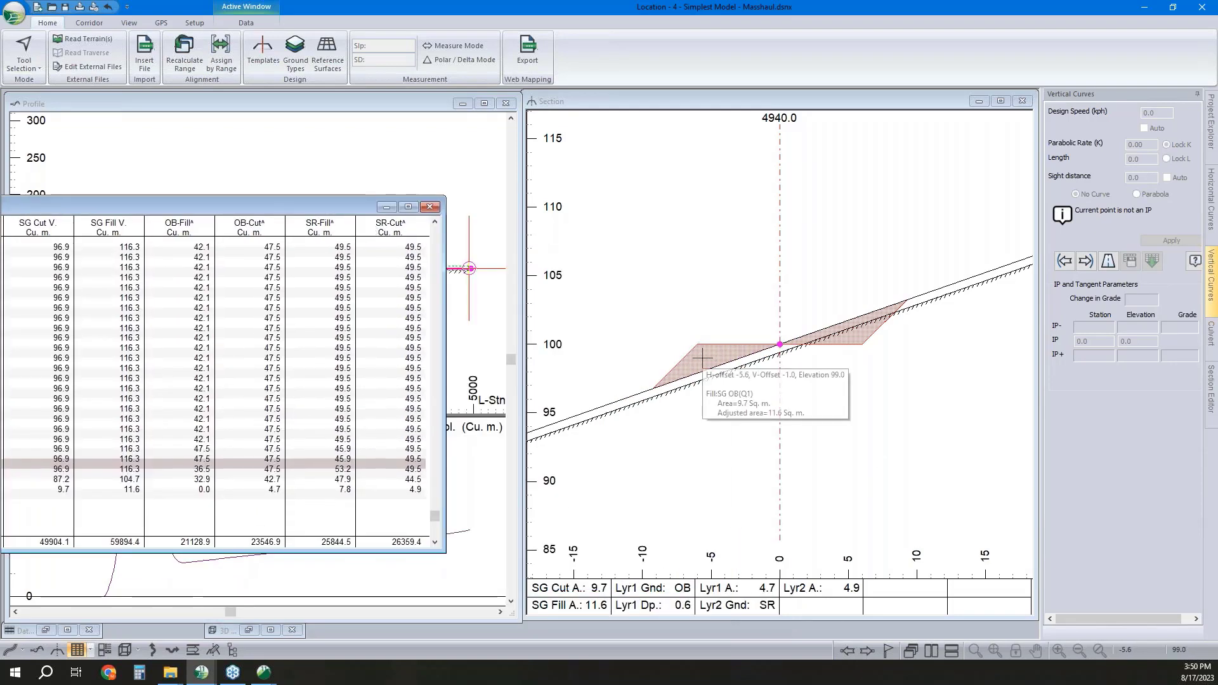
{"action": "mouse_move", "coordinate": [854, 343]}
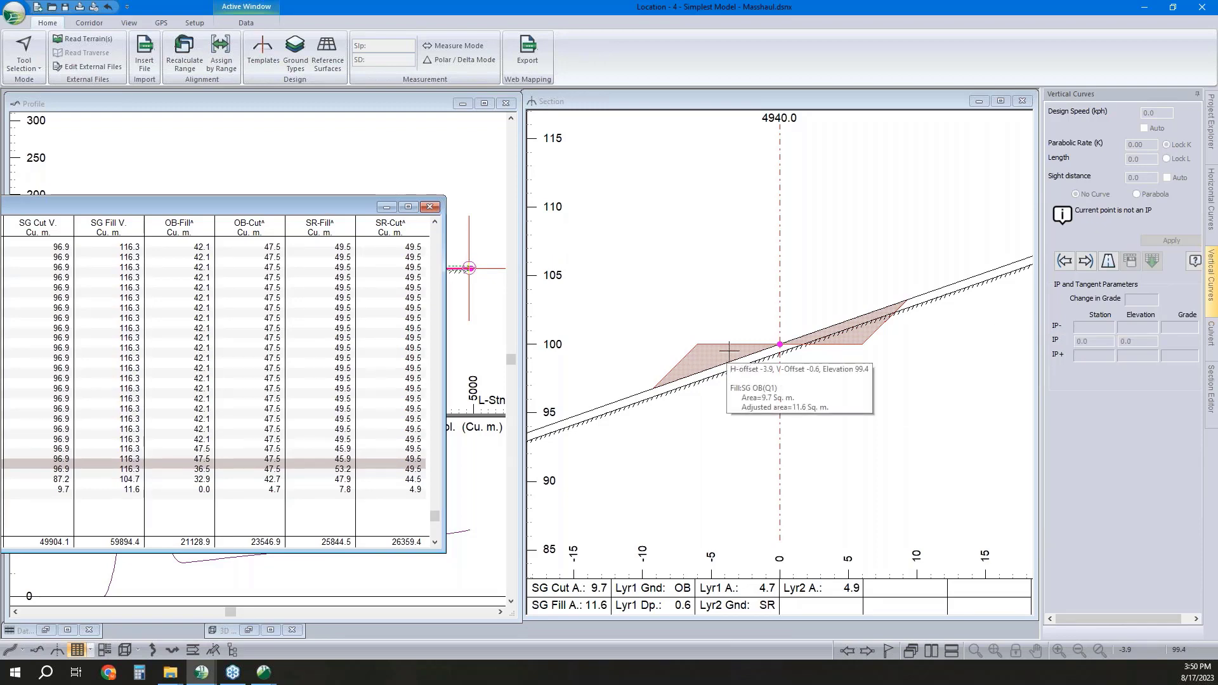
Select station 4850 in the repositioned data window and switch to the Multiple Material Balance Example design
{"action": "left_click", "coordinate": [201, 671]}
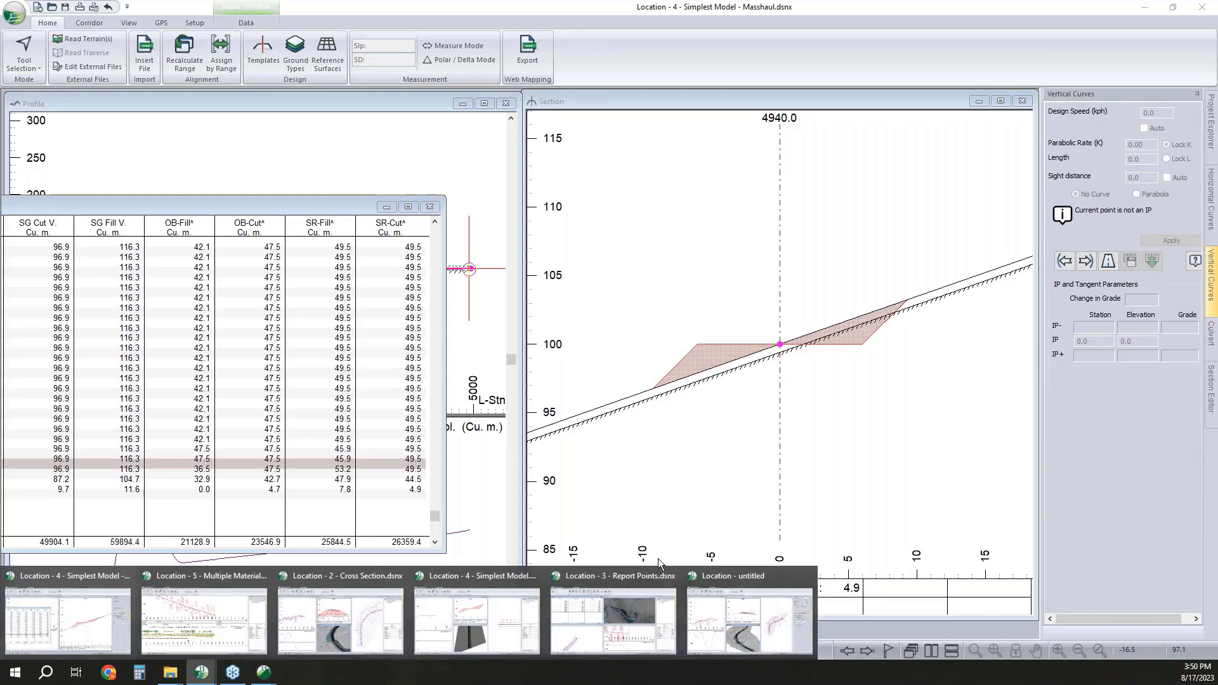
{"action": "left_click_drag", "start_coordinate": [328, 209], "coordinate": [606, 167]}
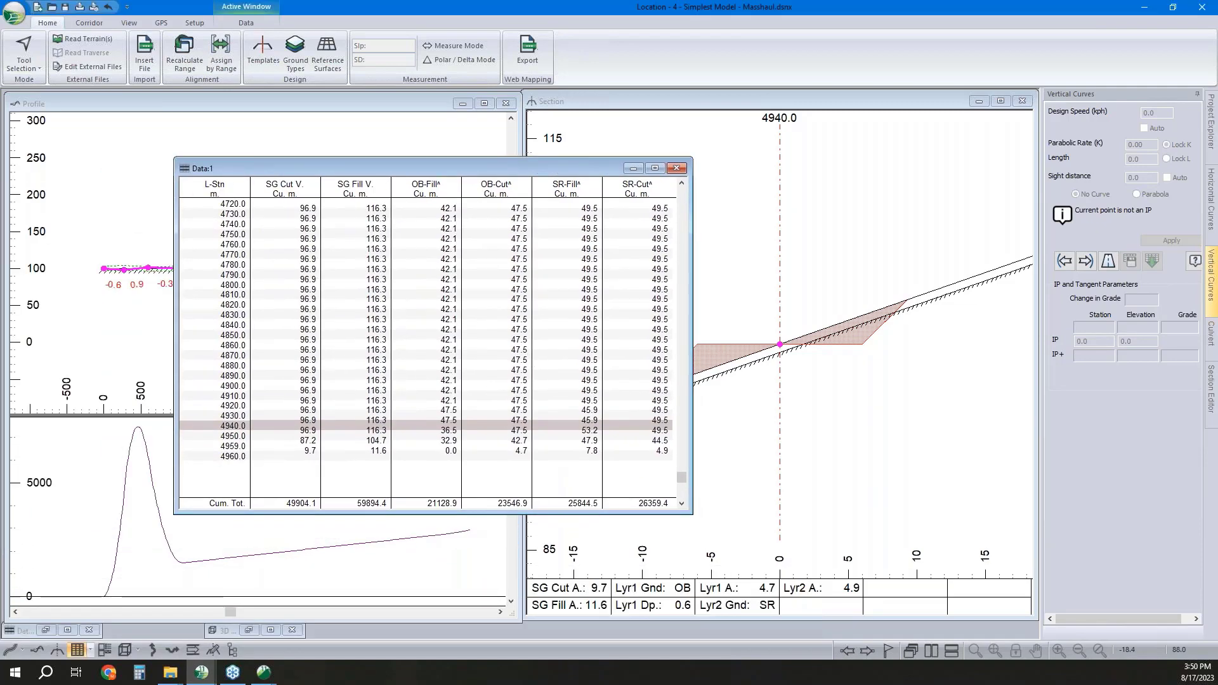
{"action": "left_click", "coordinate": [453, 335]}
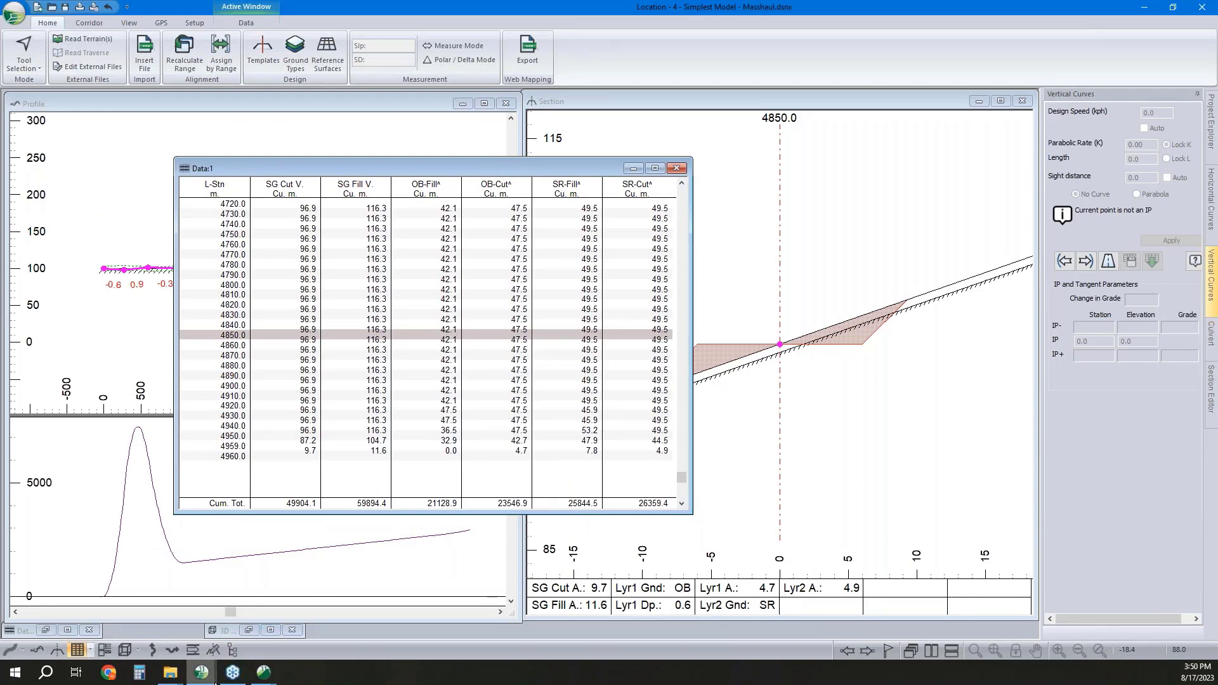
{"action": "mouse_move", "coordinate": [214, 682]}
{"action": "left_click", "coordinate": [208, 576]}
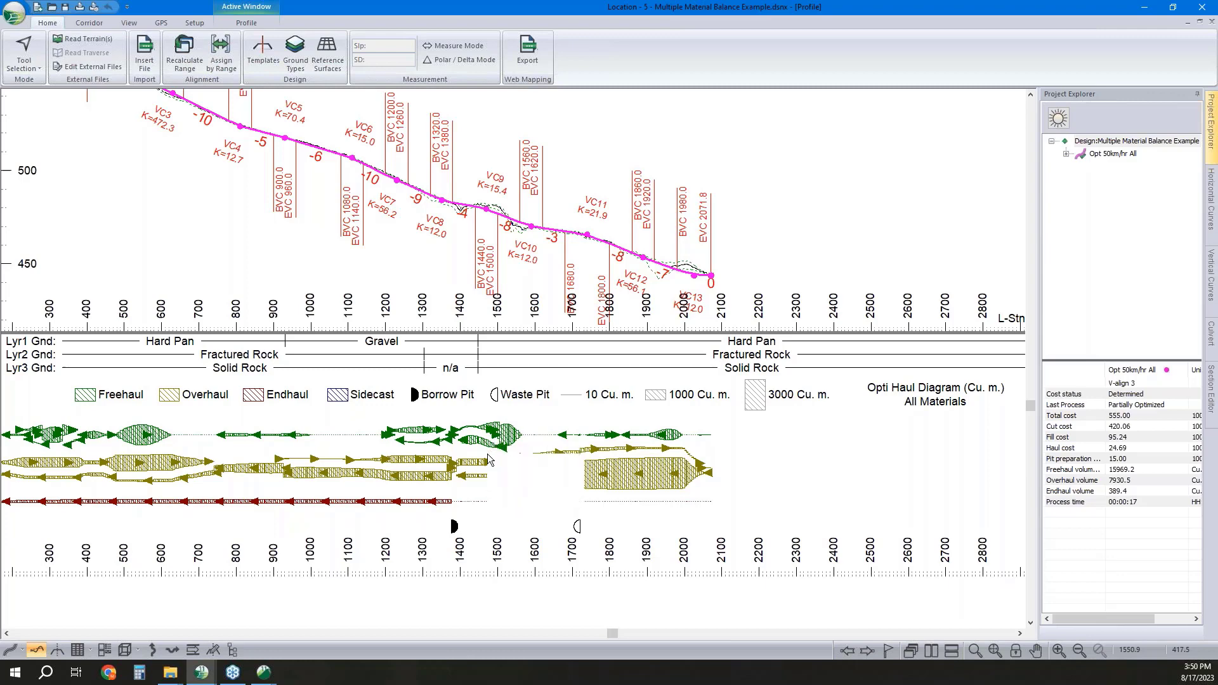
{"action": "right_click", "coordinate": [488, 458]}
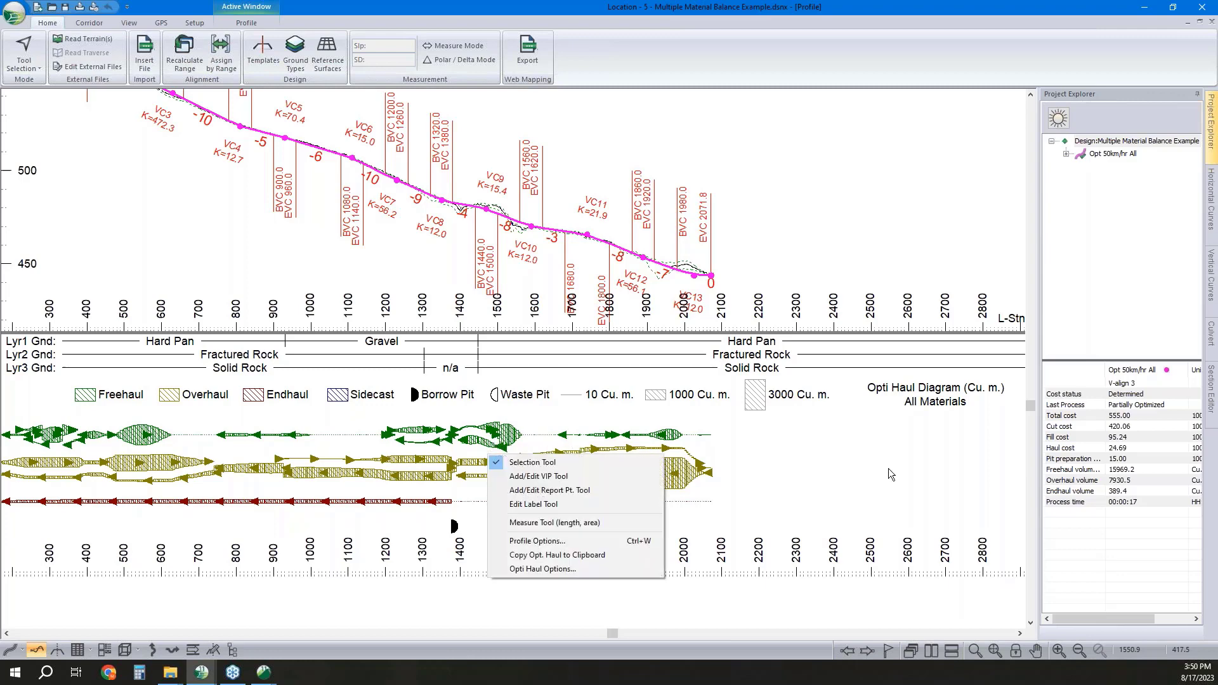
{"action": "left_click", "coordinate": [569, 568]}
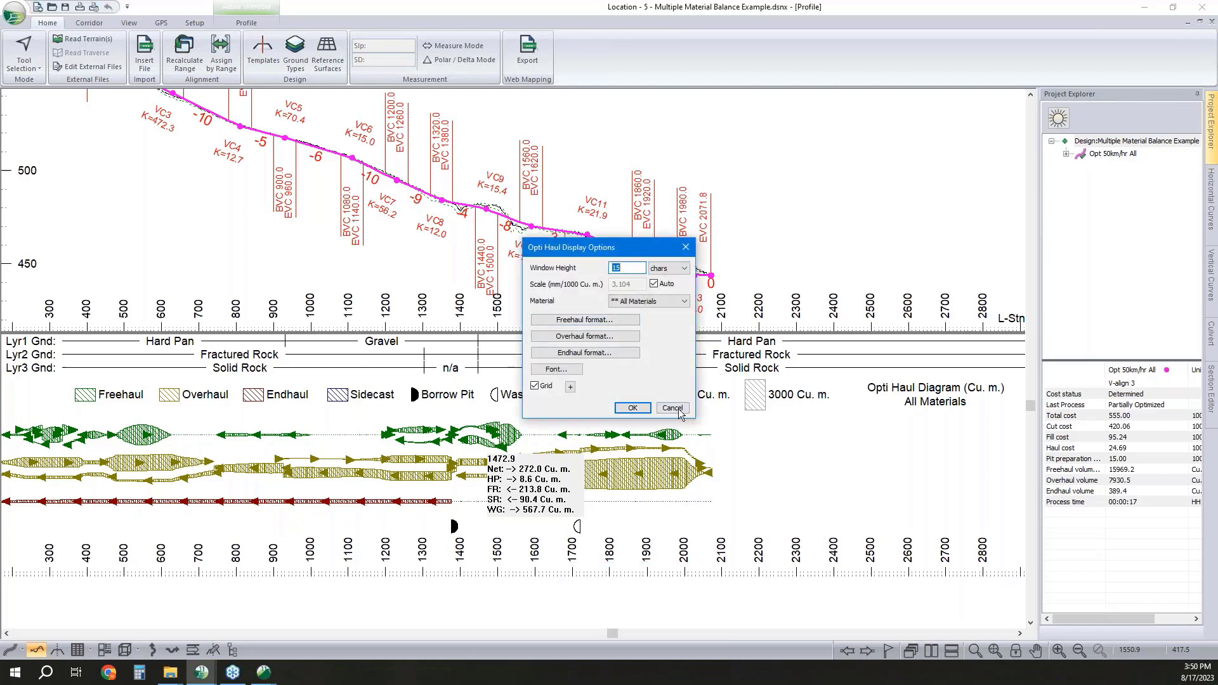
{"action": "left_click", "coordinate": [672, 408]}
Copy the Opti Haul results of the Multiple Material Balance Example to the clipboard
{"action": "right_click", "coordinate": [546, 432]}
{"action": "left_click", "coordinate": [619, 536]}
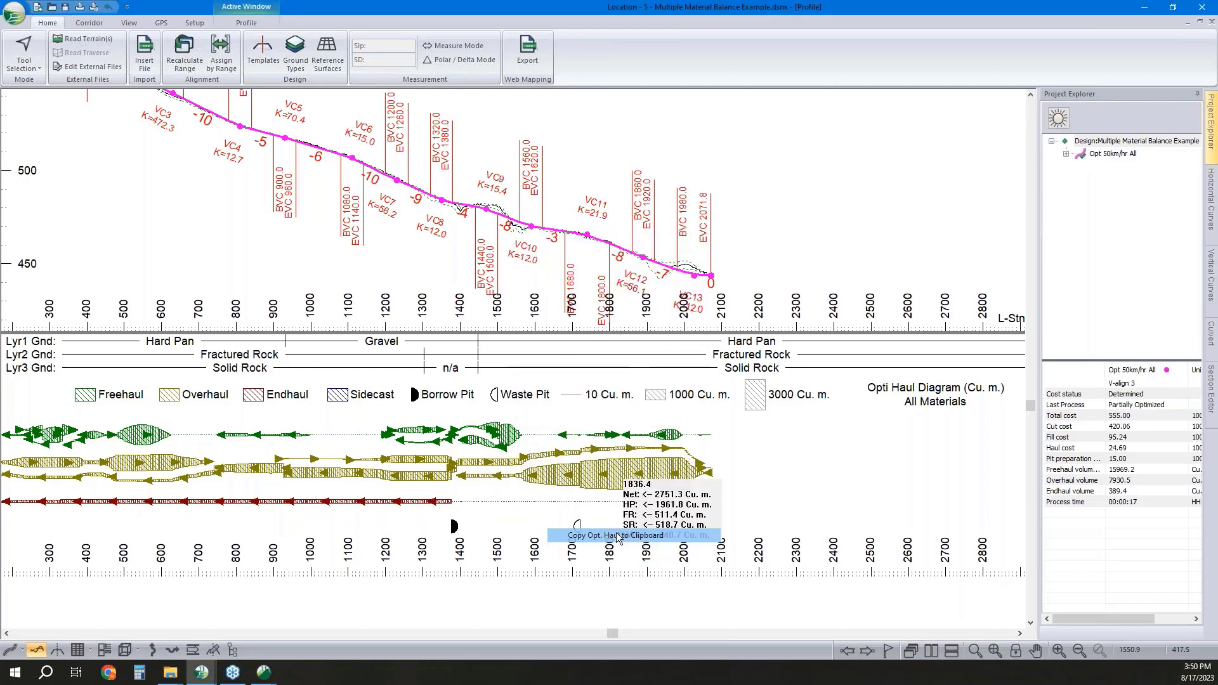
{"action": "left_click", "coordinate": [663, 367]}
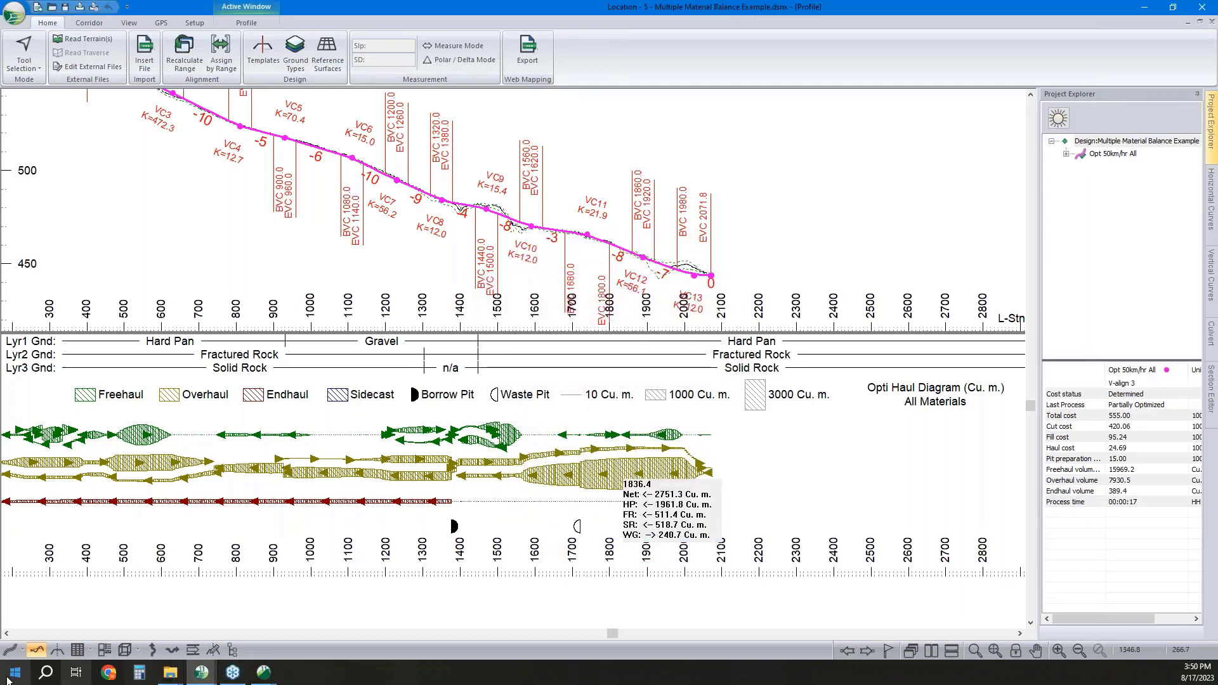
Start Excel with a blank workbook and paste the copied Opti Haul data at cell A1
{"action": "left_click", "coordinate": [13, 674]}
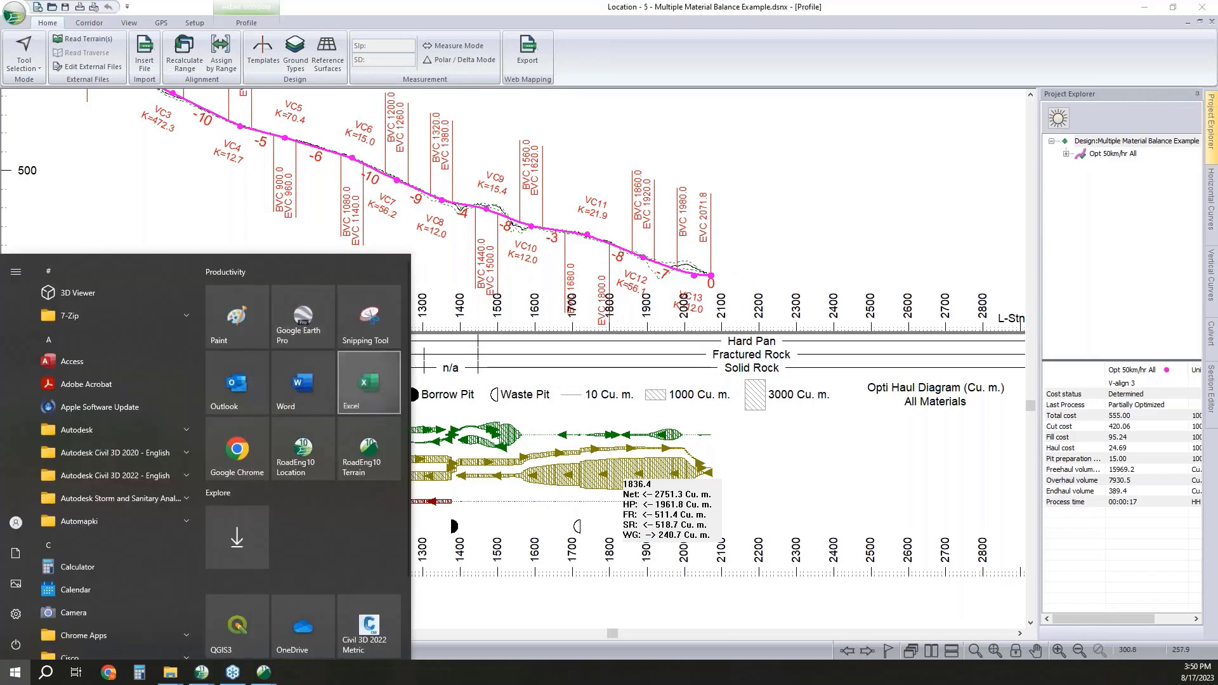
{"action": "left_click", "coordinate": [368, 383]}
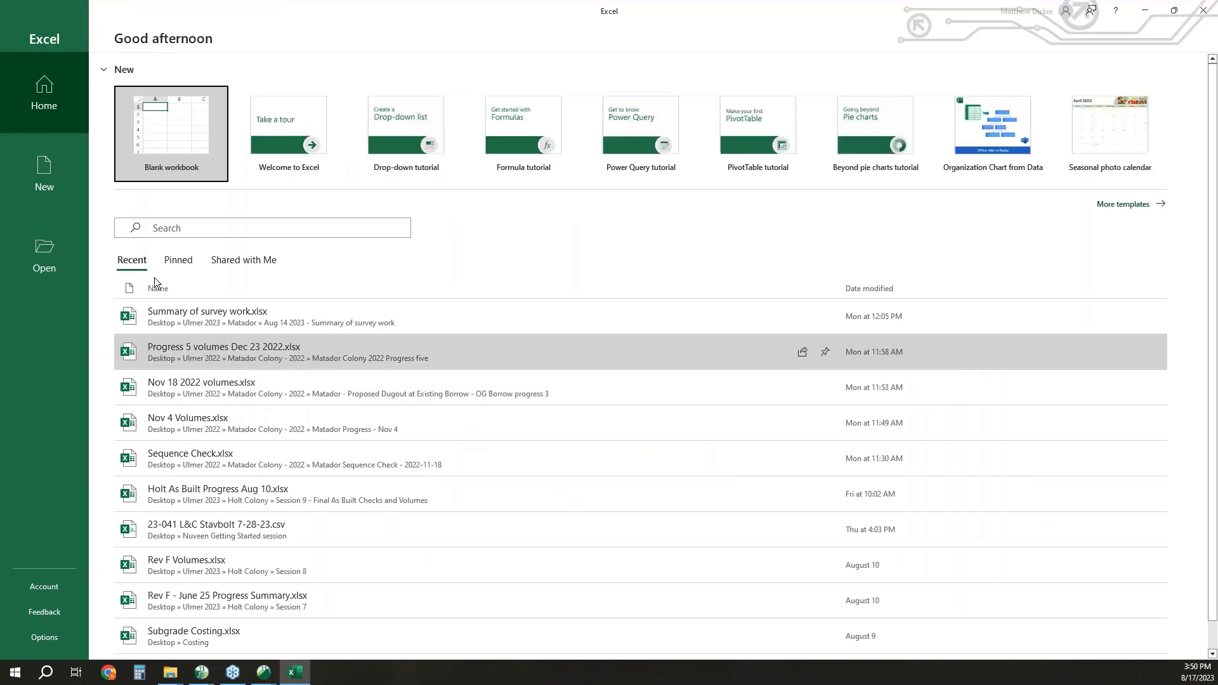
{"action": "left_click", "coordinate": [189, 123]}
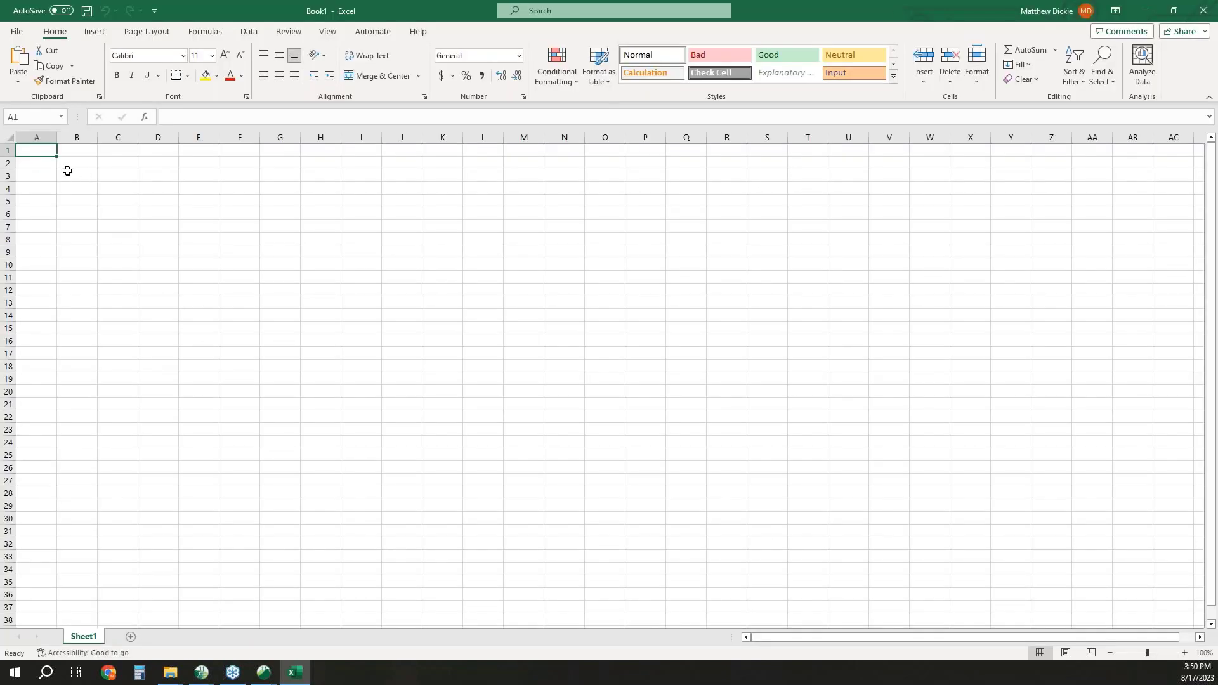
{"action": "key", "text": "ctrl+v"}
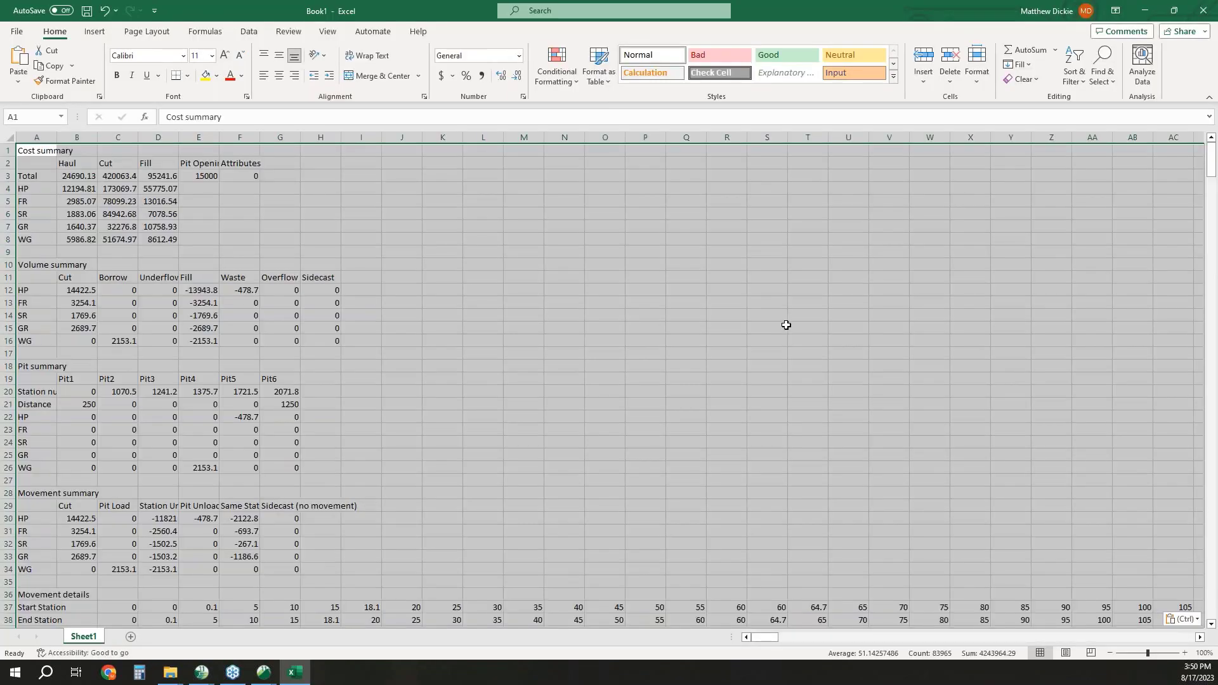
Review the pasted report down to the detailed movement summary and locate the first SR movement row at cell A408
{"action": "scroll", "coordinate": [786, 324], "scroll_direction": "down", "scroll_amount": 11}
{"action": "scroll", "coordinate": [1200, 322], "scroll_direction": "down", "scroll_amount": 20}
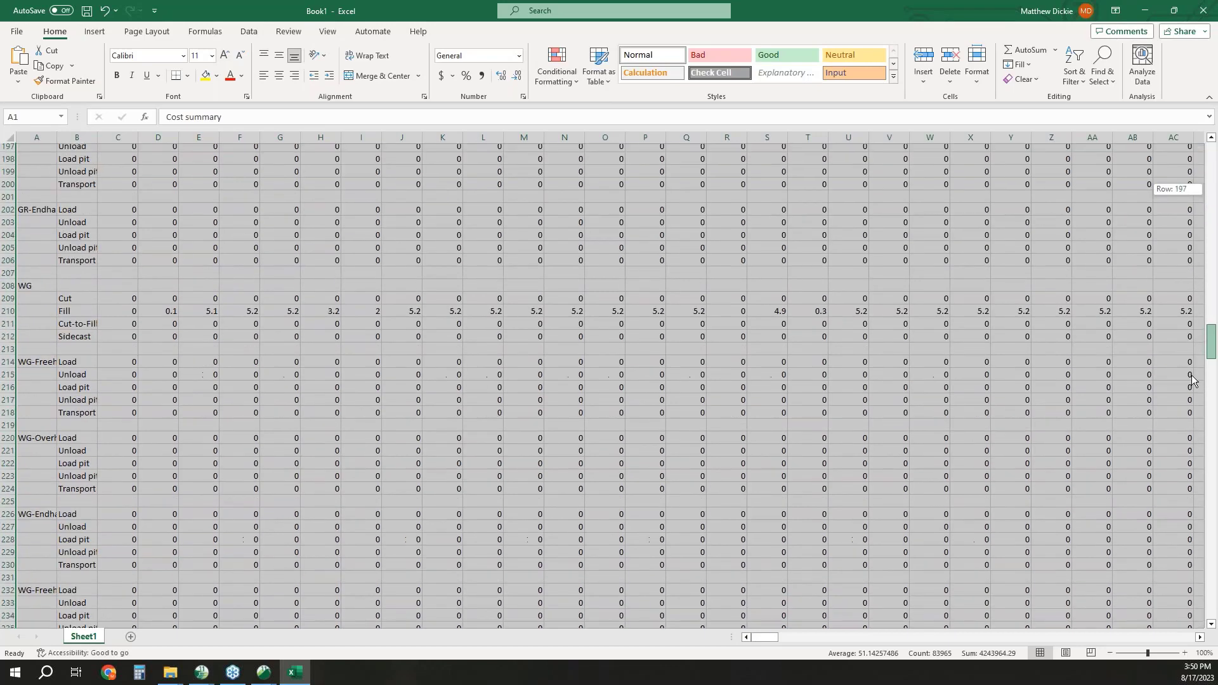
{"action": "scroll", "coordinate": [1178, 433], "scroll_direction": "down", "scroll_amount": 20}
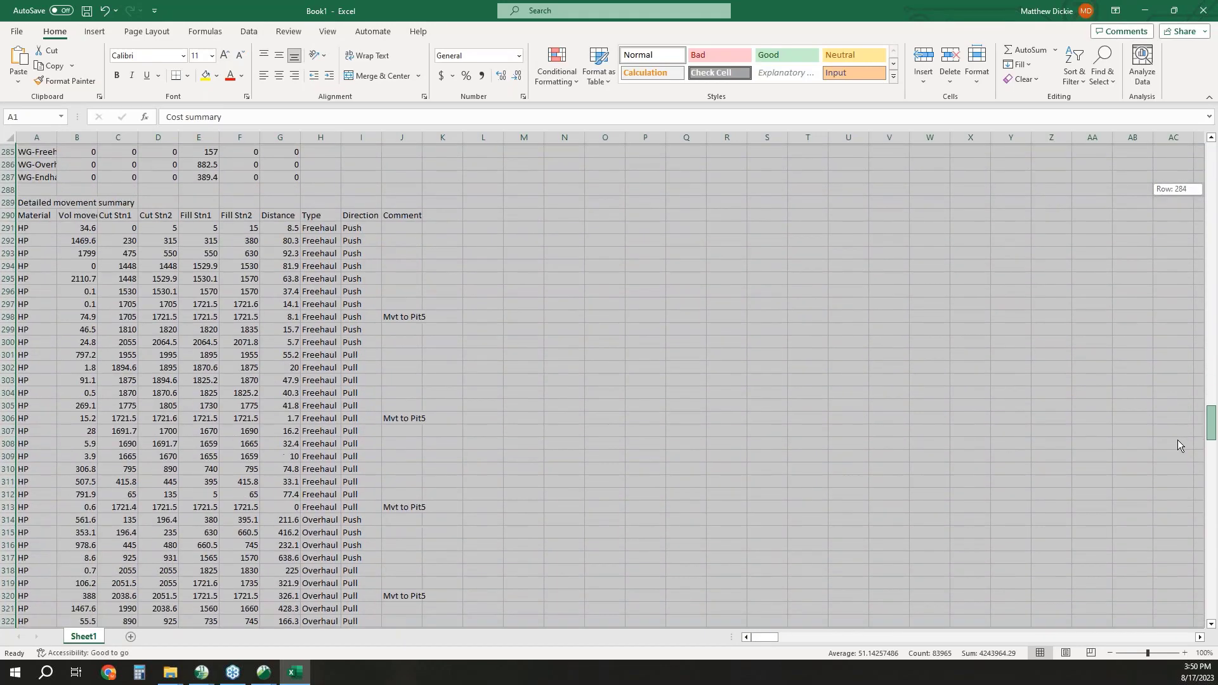
{"action": "left_click_drag", "start_coordinate": [1166, 498], "coordinate": [1162, 541]}
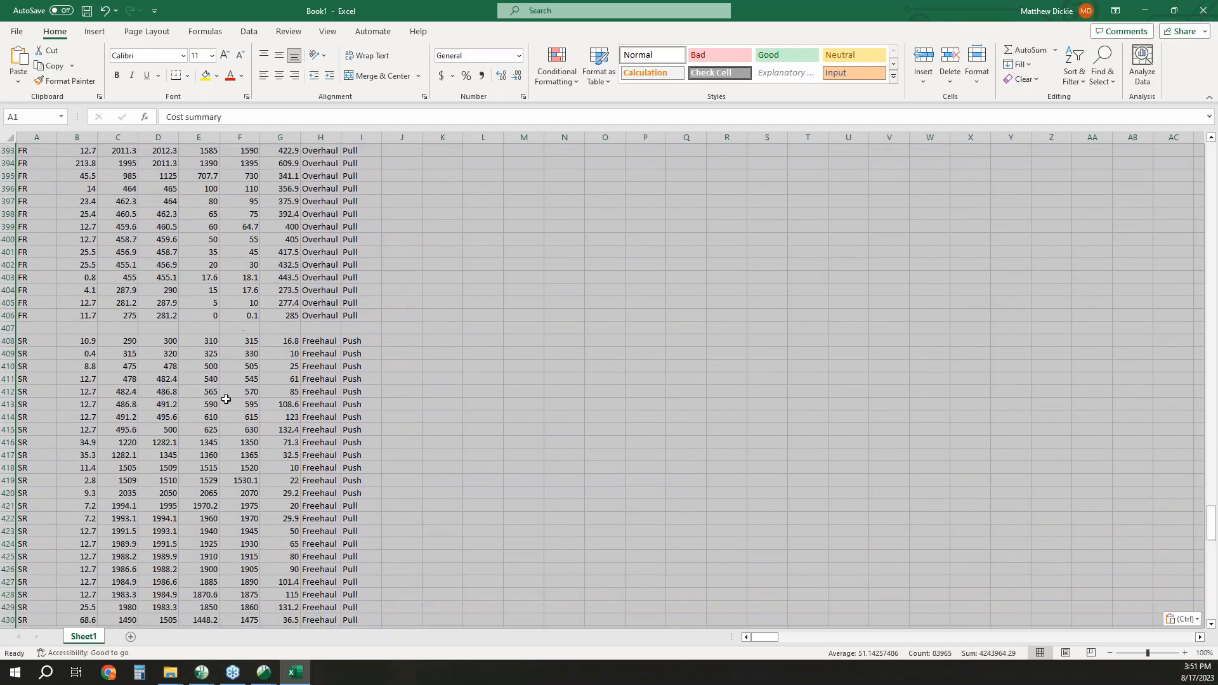
{"action": "left_click", "coordinate": [43, 346]}
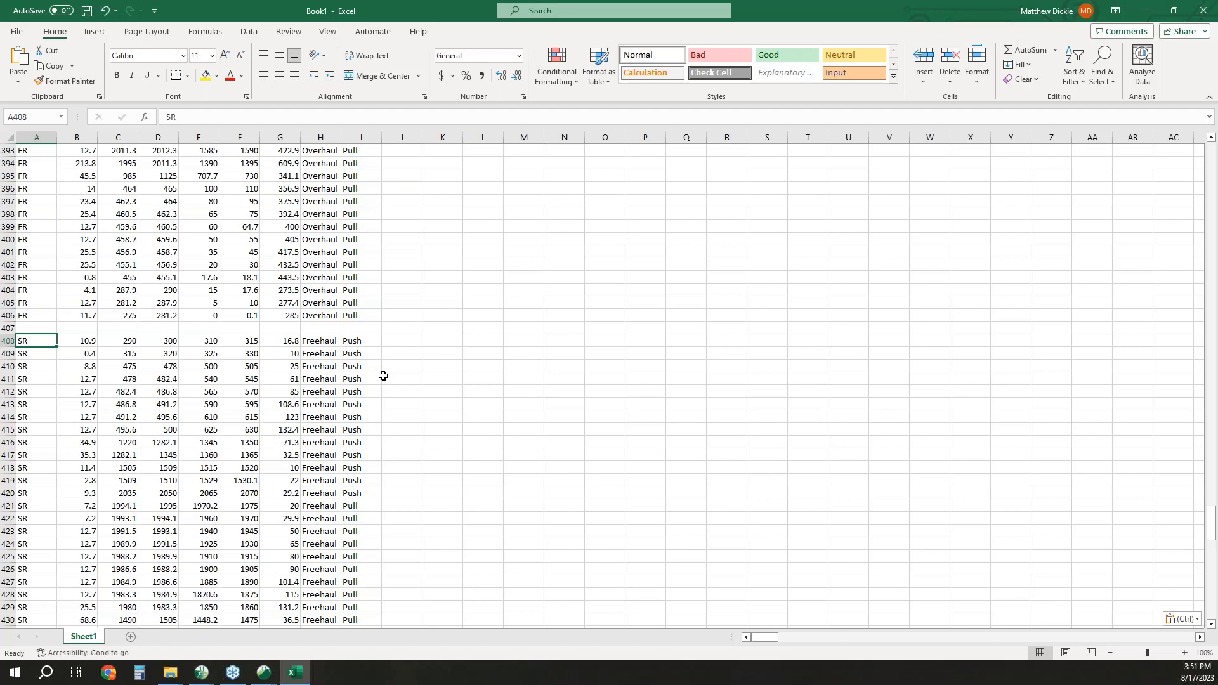
Minimize Excel and the Multiple Material Balance Example to return to the Simplest Model - Masshaul design
{"action": "left_click", "coordinate": [1151, 9]}
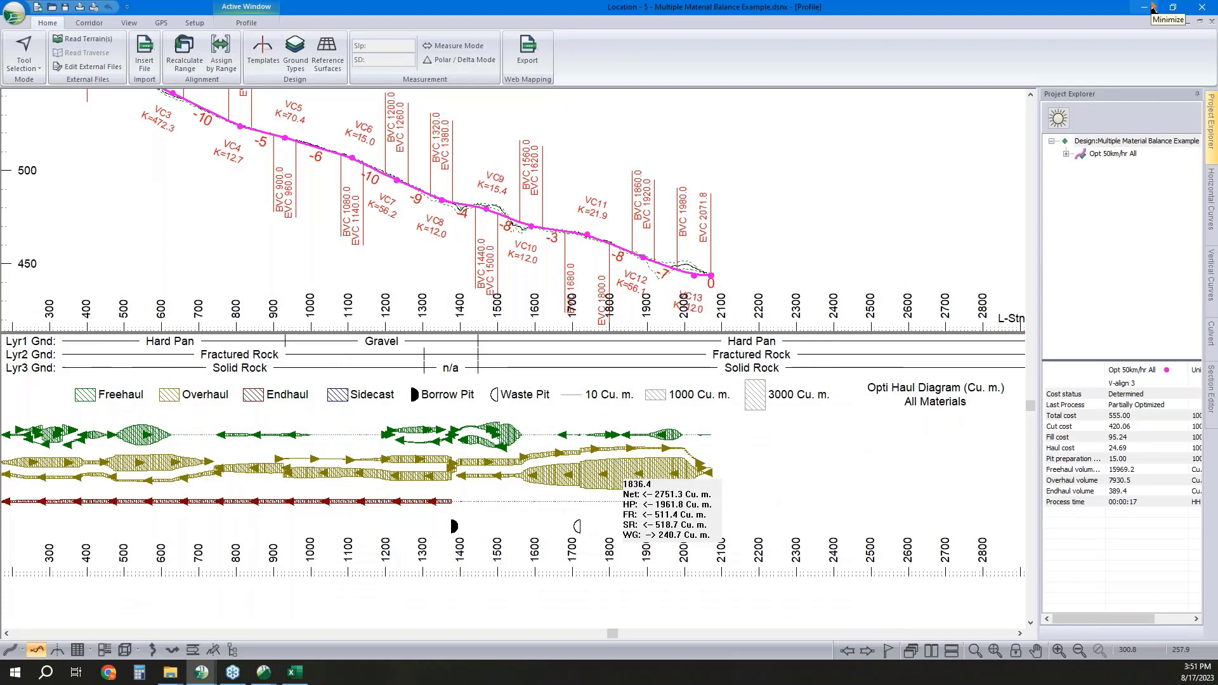
{"action": "left_click", "coordinate": [1152, 9]}
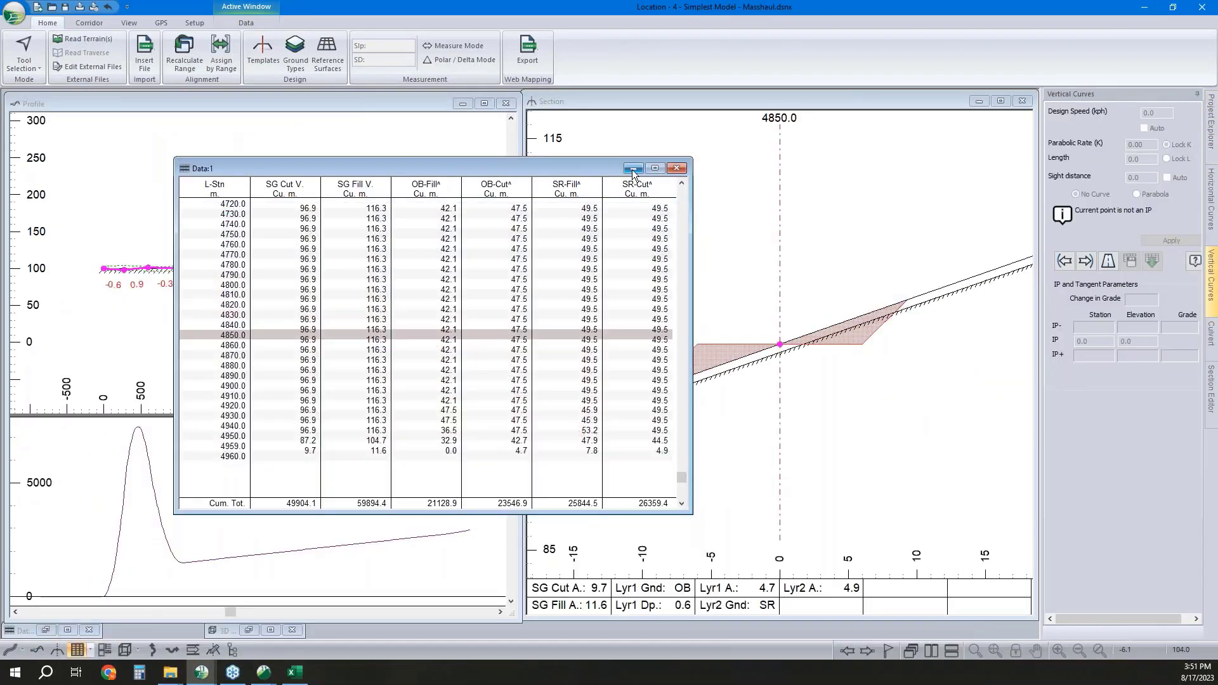
Minimize the Data:1 window and look through the list of saved screen layouts without applying one
{"action": "left_click", "coordinate": [633, 169]}
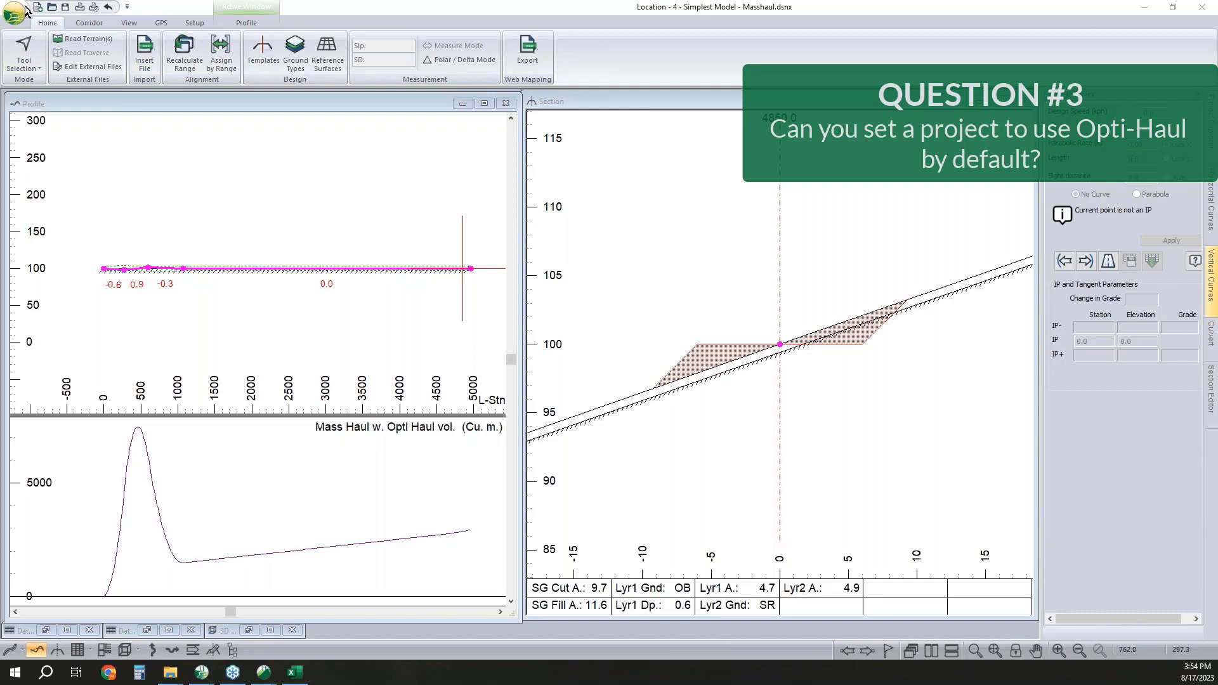
{"action": "left_click", "coordinate": [129, 23]}
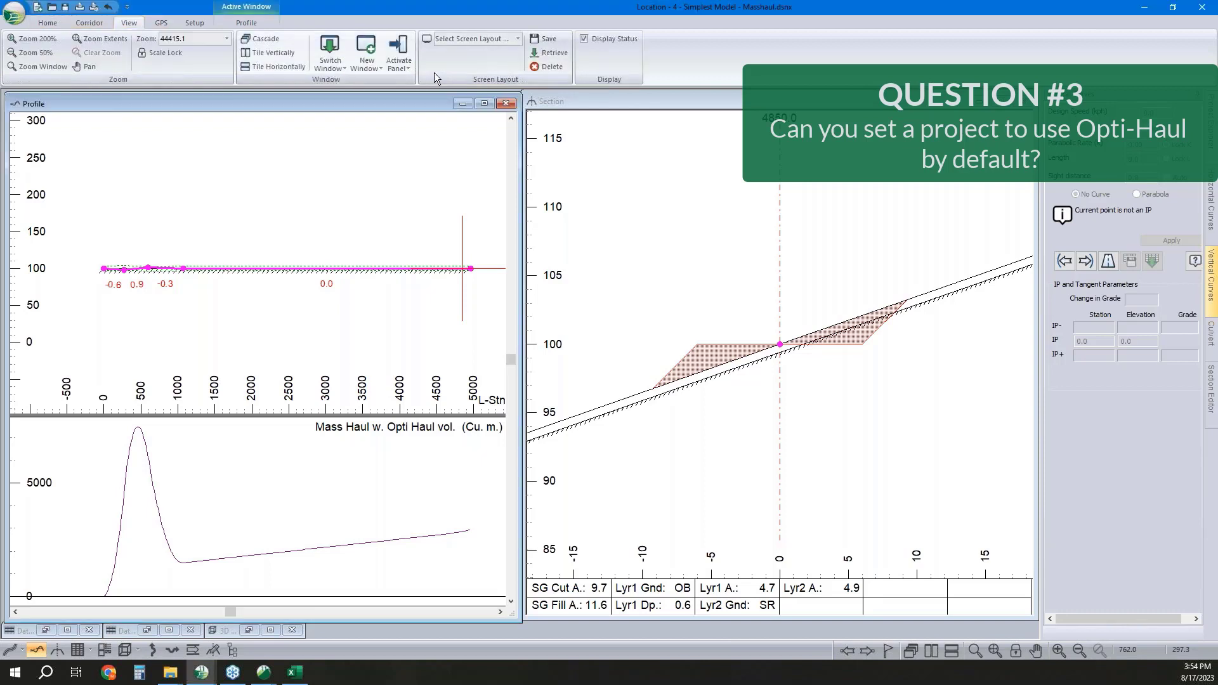
{"action": "left_click", "coordinate": [517, 38]}
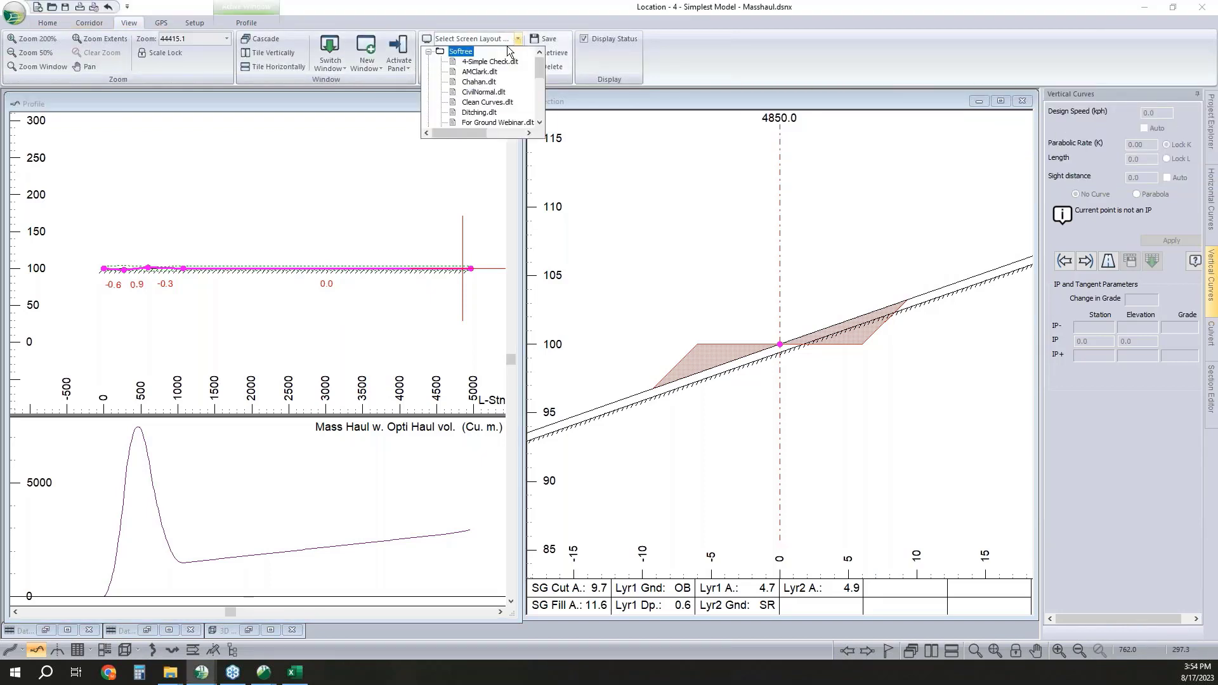
{"action": "left_click", "coordinate": [719, 66]}
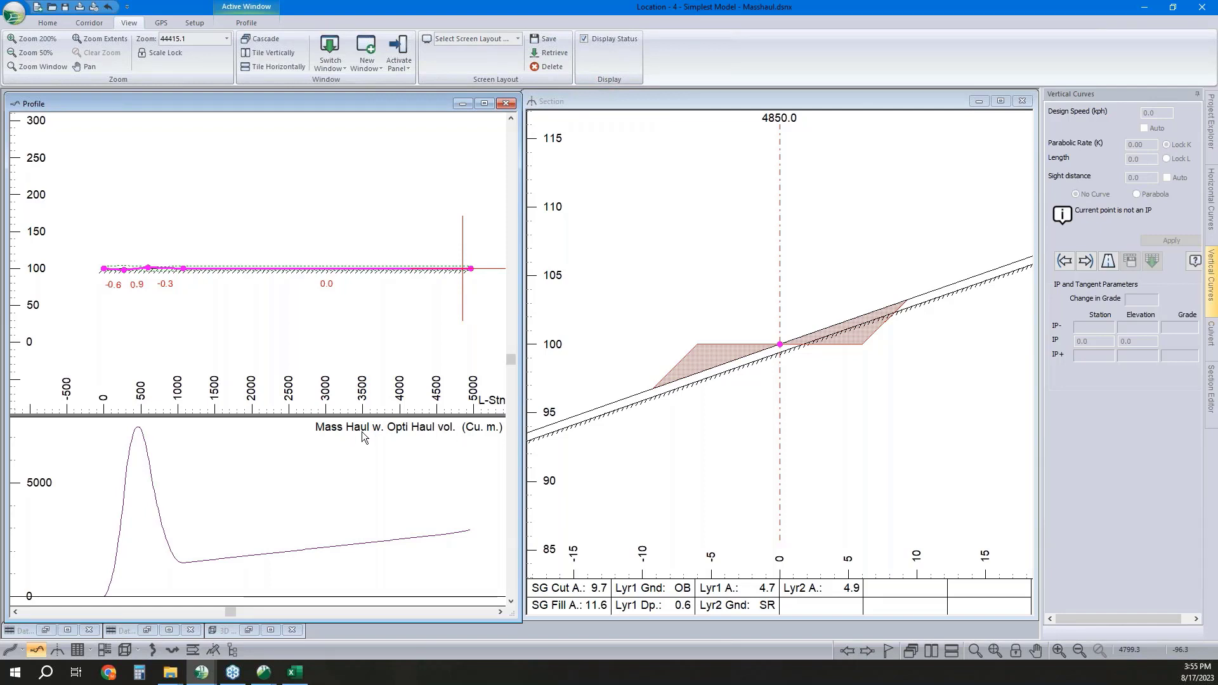
Check which options are offered for the mass haul graph and the profile above it, leaving them unchanged
{"action": "right_click", "coordinate": [402, 439]}
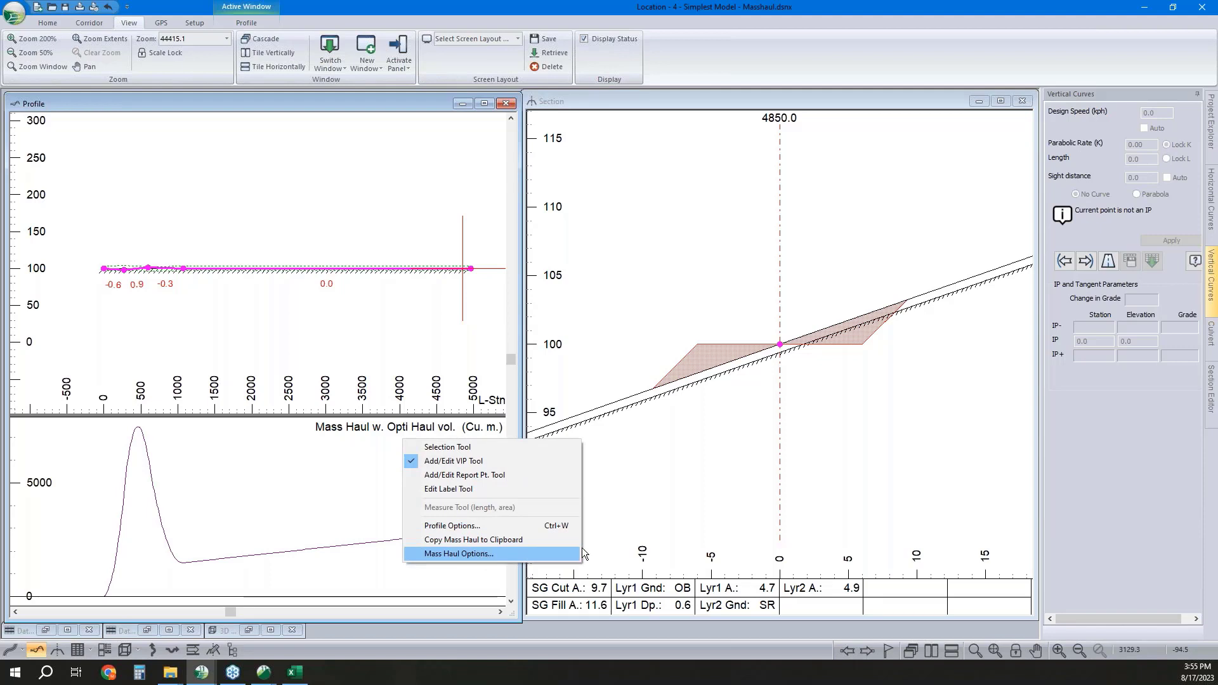
{"action": "left_click", "coordinate": [829, 73]}
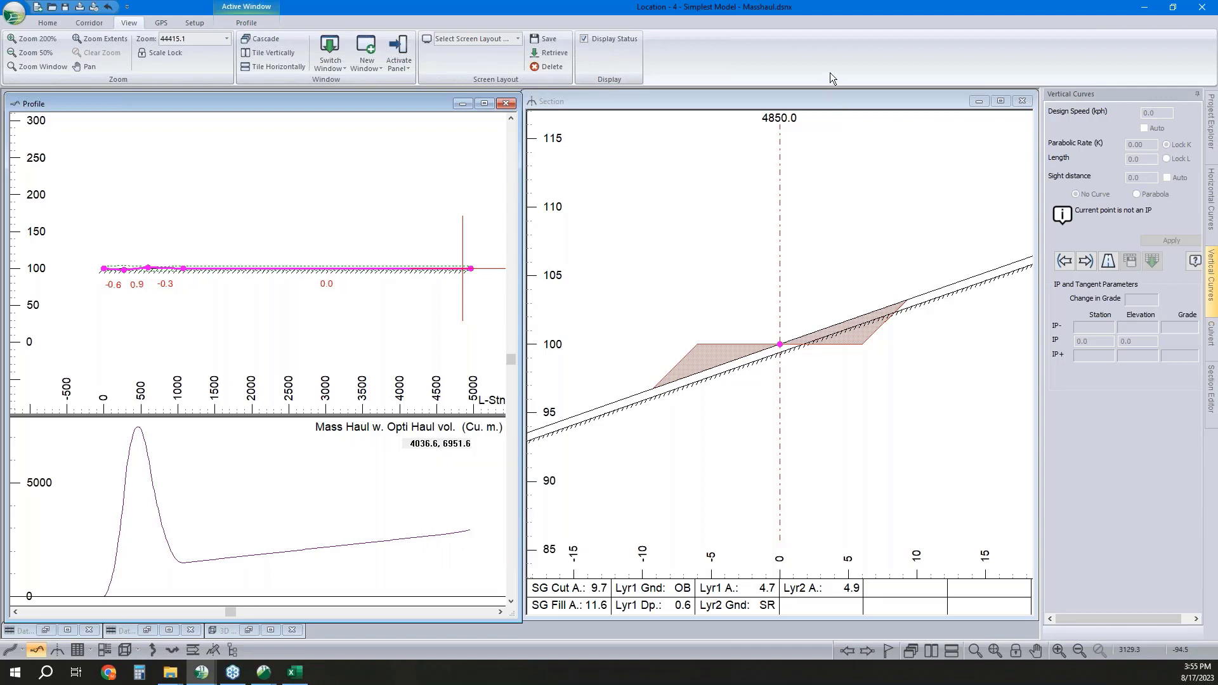
{"action": "right_click", "coordinate": [423, 366]}
{"action": "left_click", "coordinate": [460, 375]}
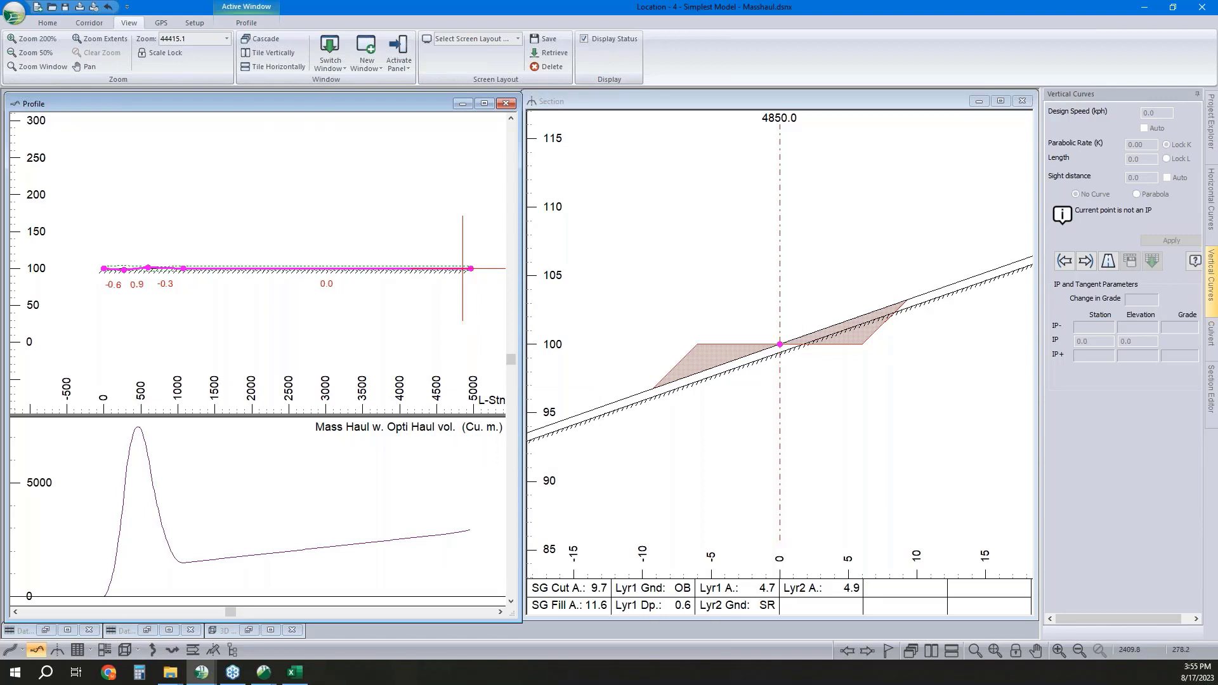
Check the Re-Cost and Fuel and Usage options for recalculating the corridor range, and cancel without recalculating
{"action": "left_click", "coordinate": [89, 23]}
{"action": "left_click", "coordinate": [321, 54]}
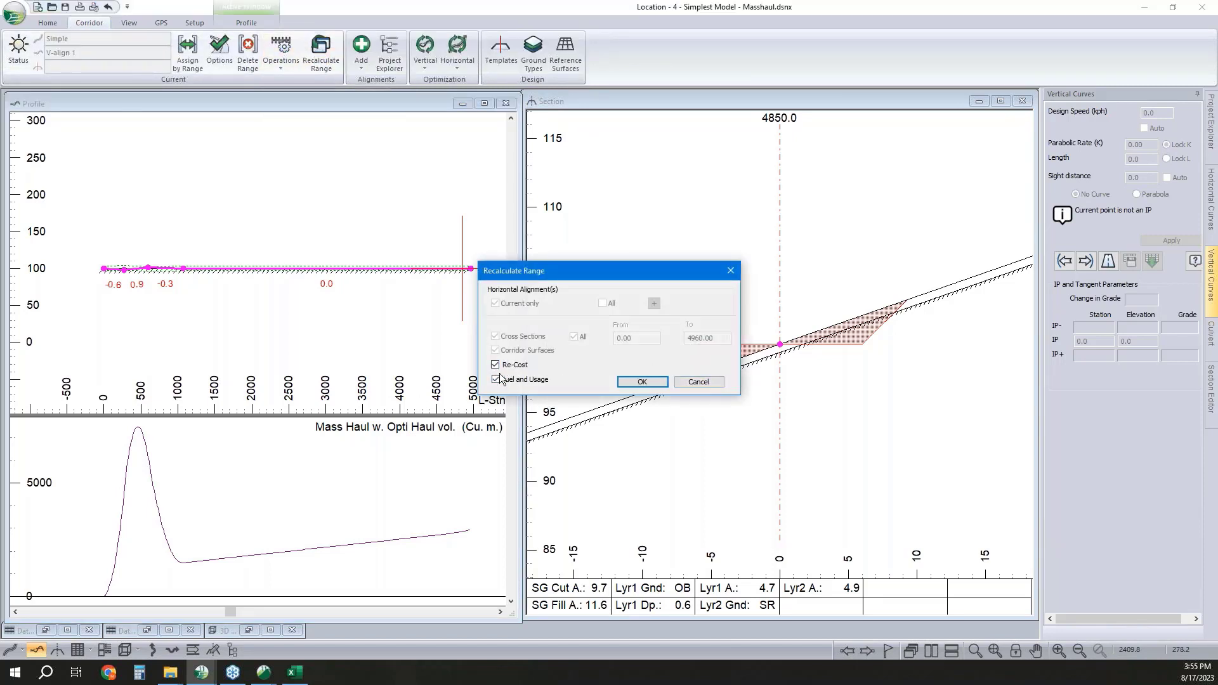
{"action": "left_click", "coordinate": [700, 385]}
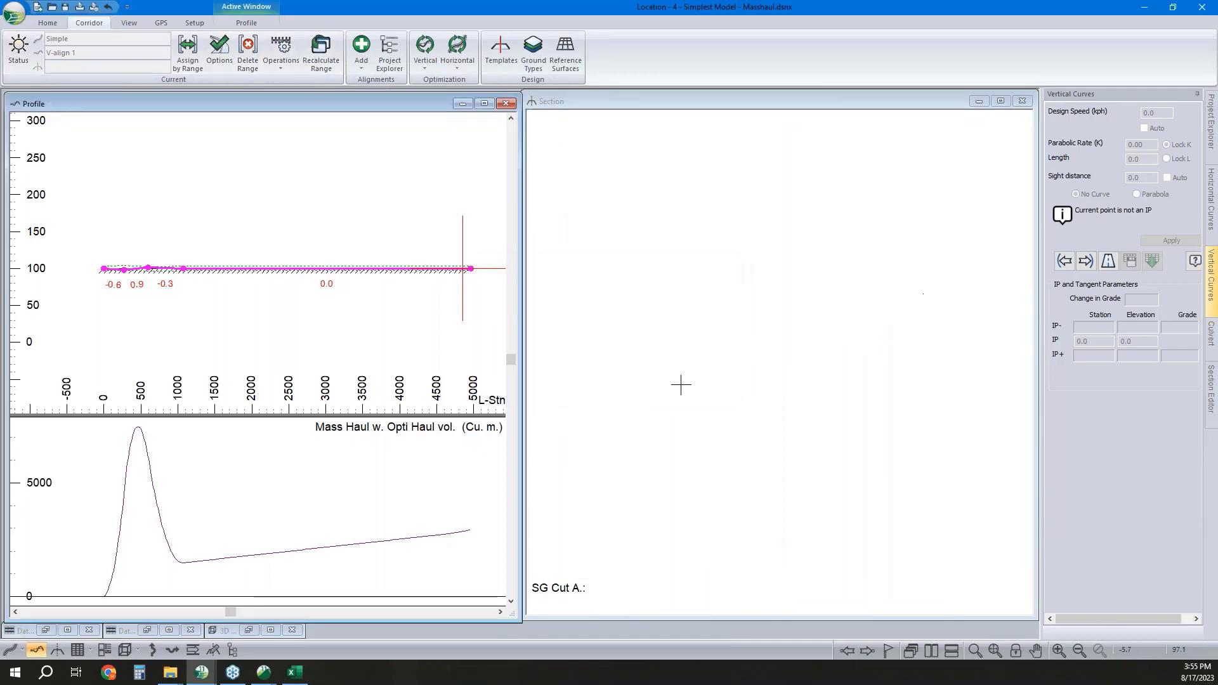